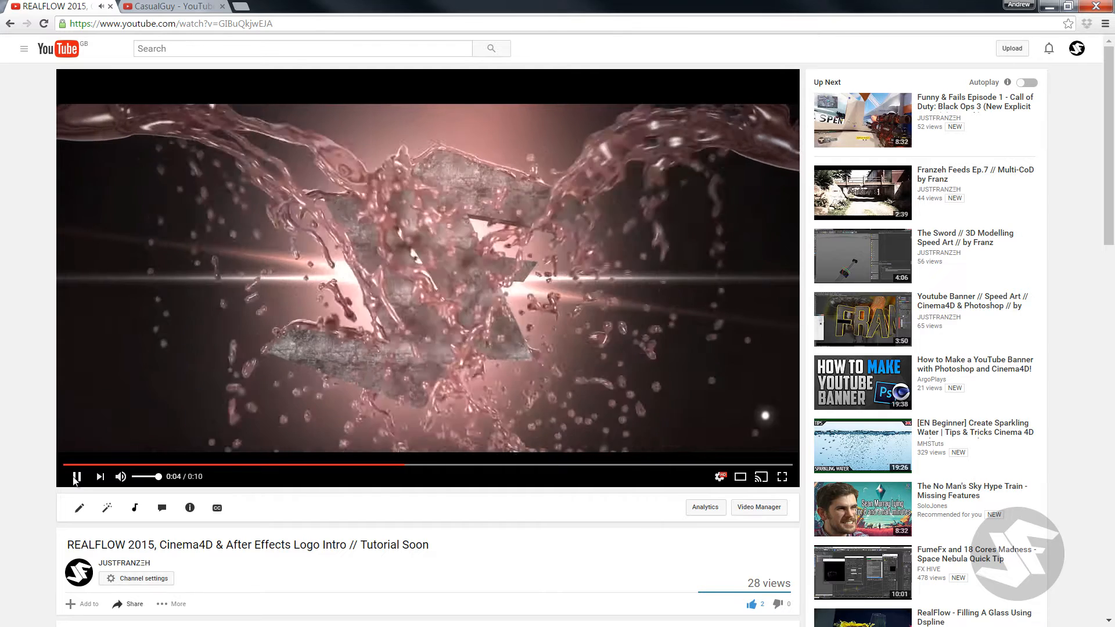
# Pause the RealFlow logo intro video and look through the CasualGuy channel's home page and uploaded videos
pyautogui.click(76, 477)
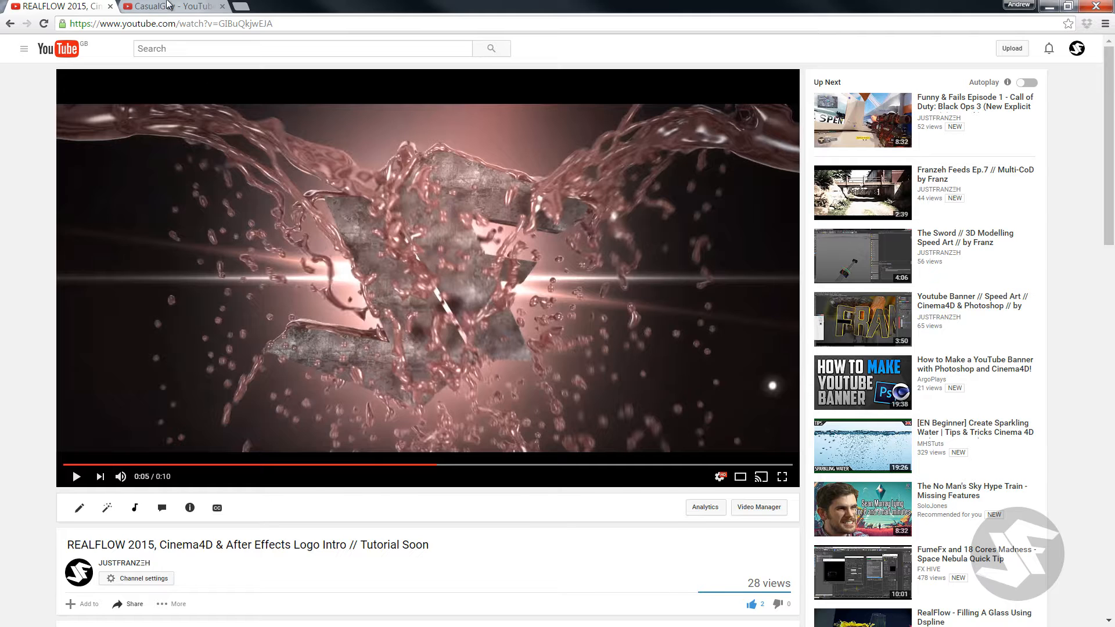
pyautogui.click(168, 5)
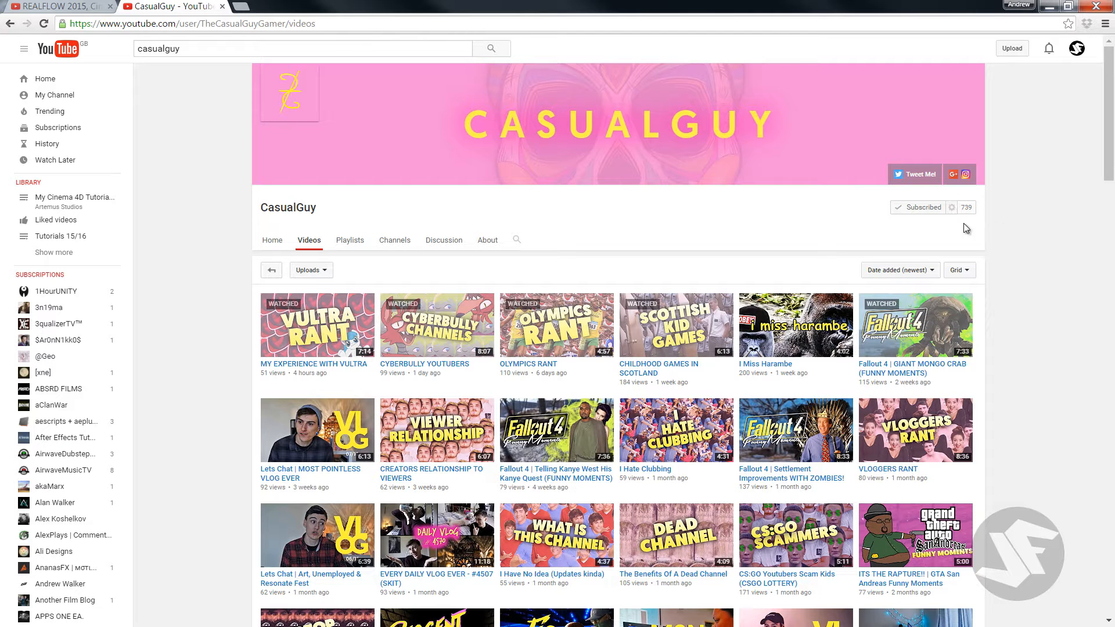
pyautogui.click(10, 23)
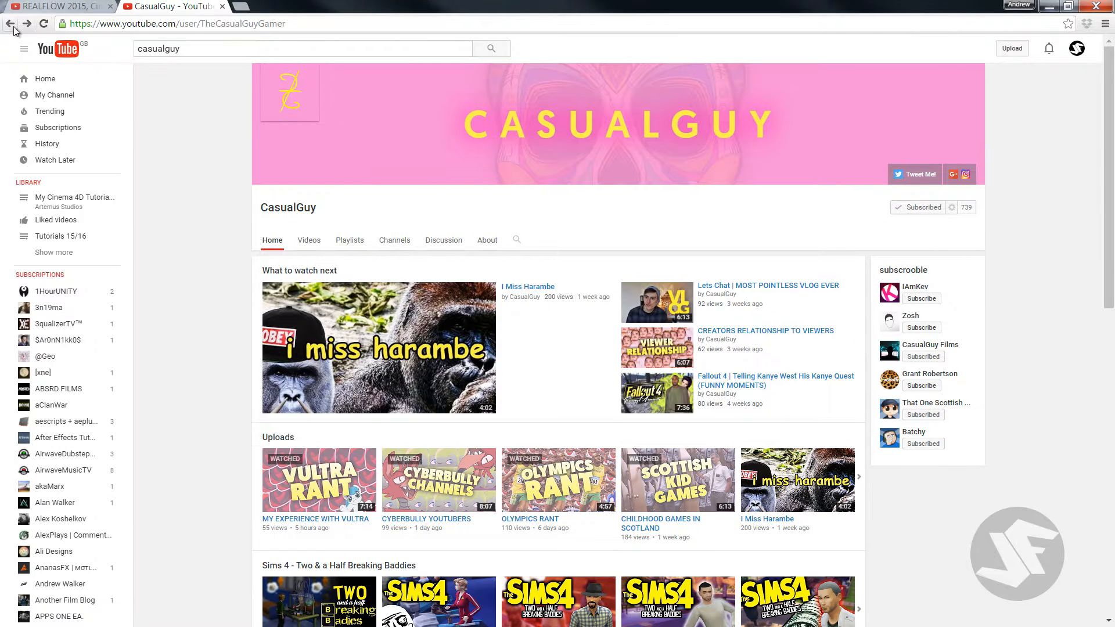
pyautogui.click(9, 24)
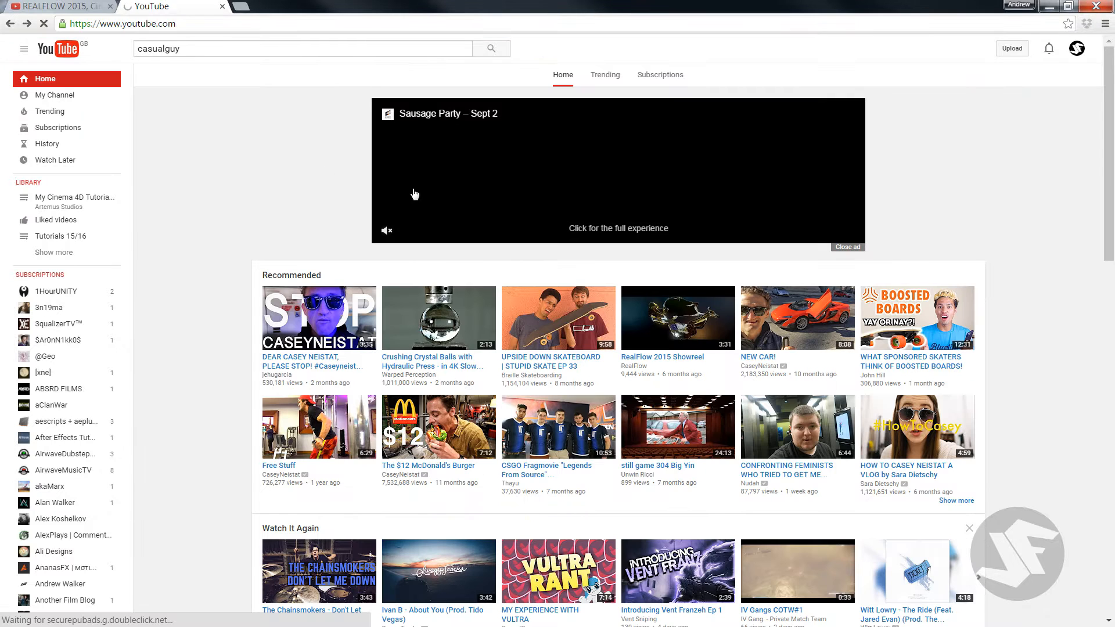
pyautogui.click(27, 24)
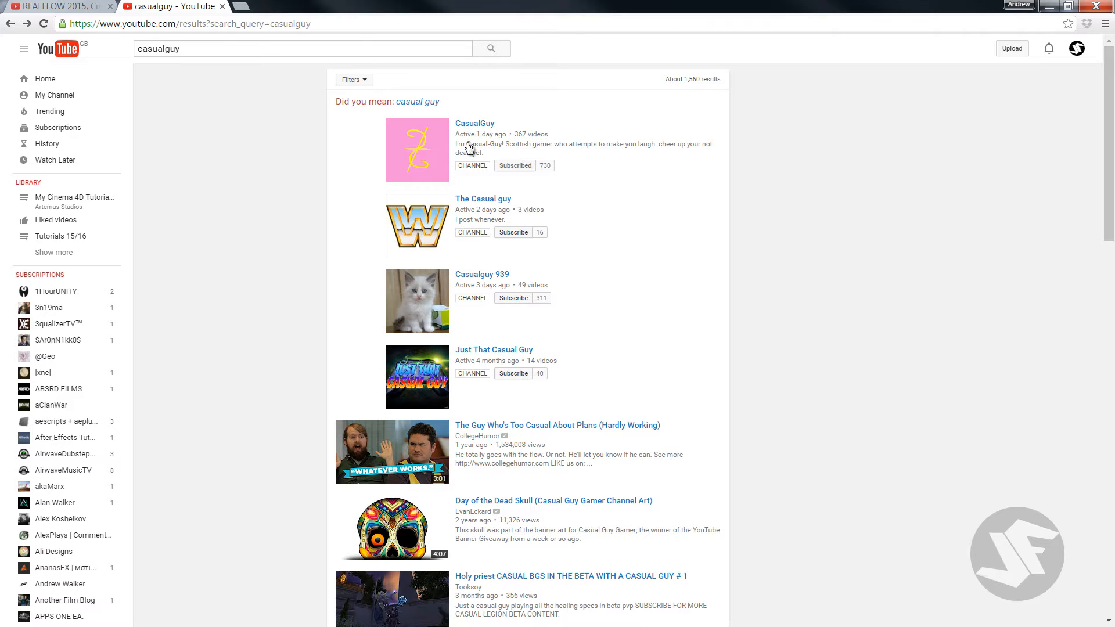
pyautogui.click(28, 24)
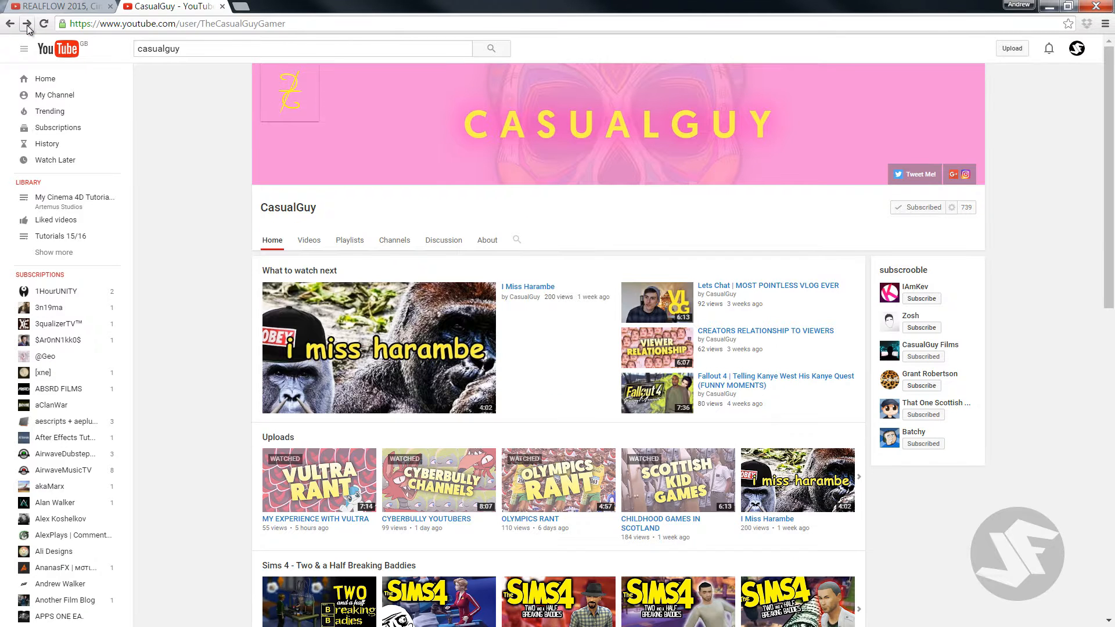
pyautogui.scroll(-3, 623, 323)
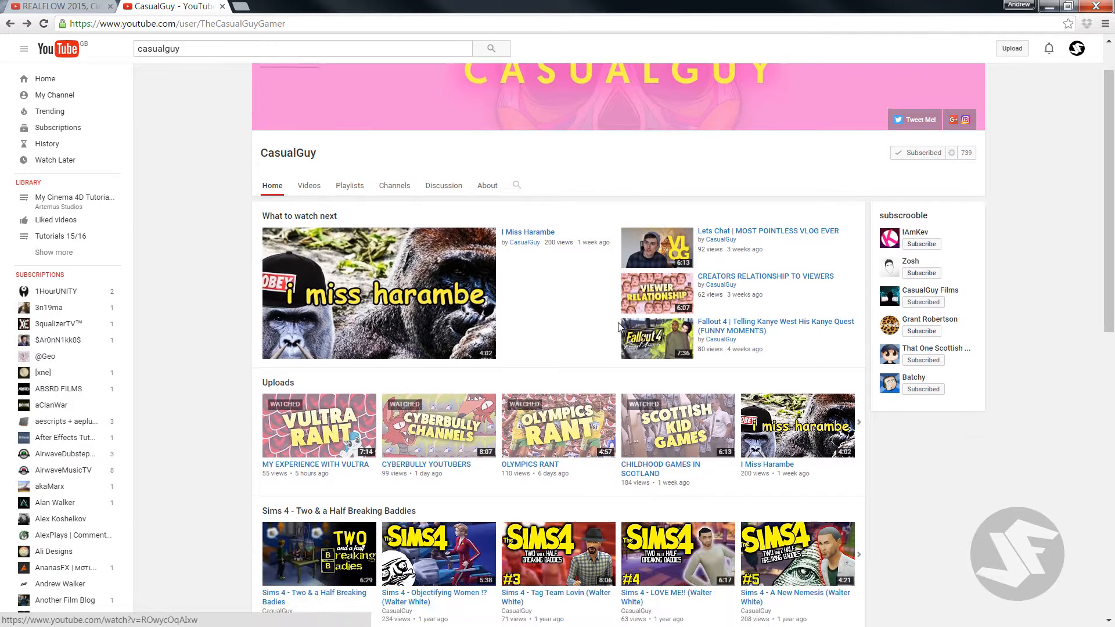
pyautogui.scroll(3, 439, 156)
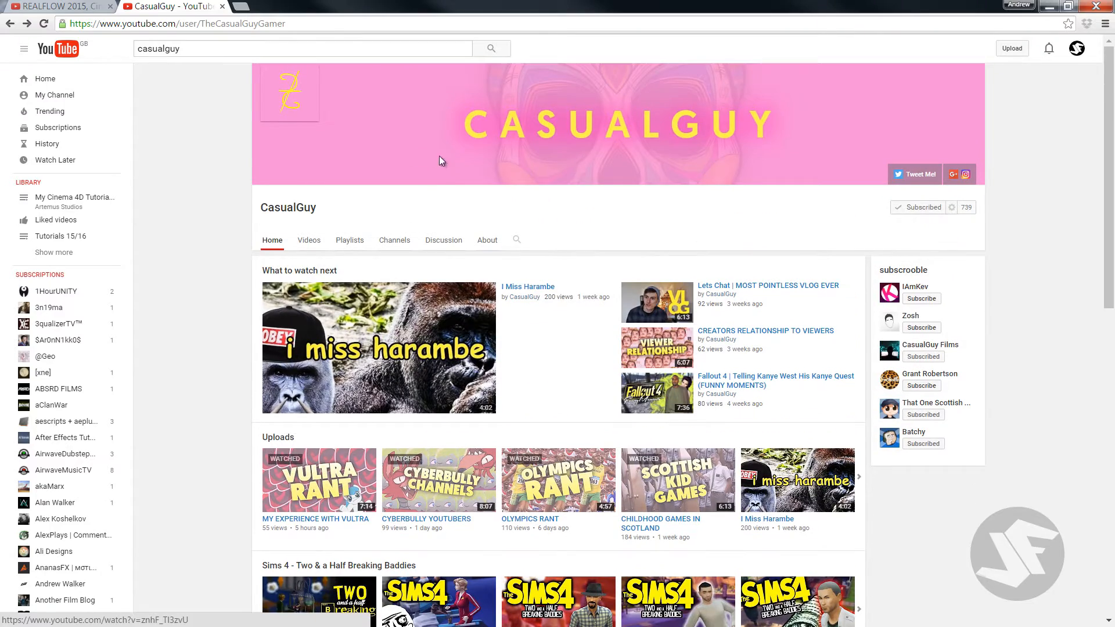
pyautogui.click(308, 240)
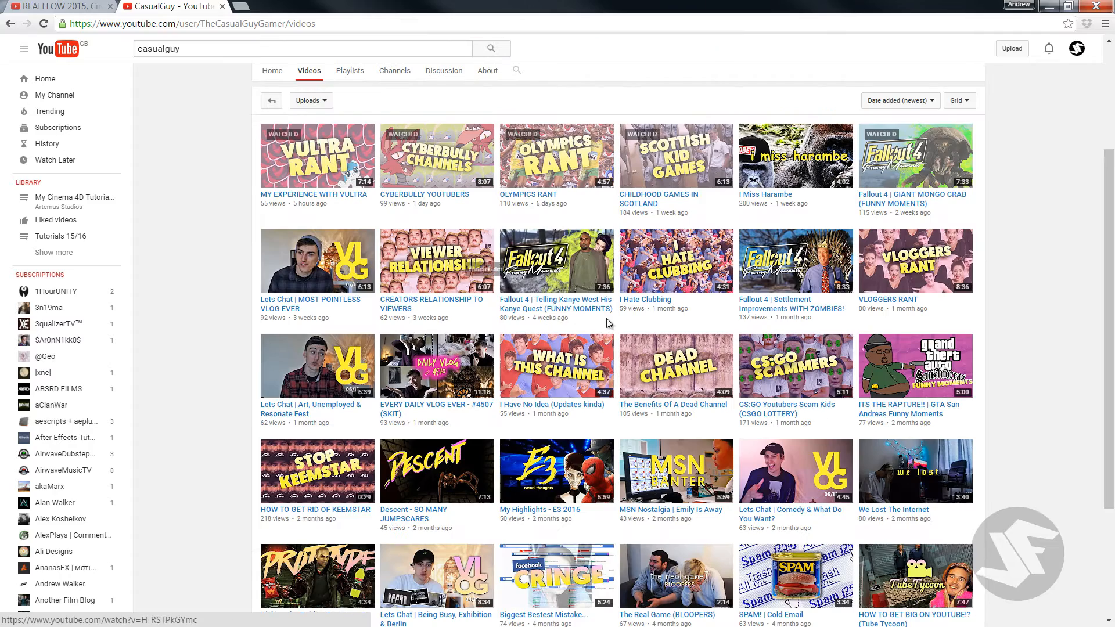
pyautogui.scroll(-3, 601, 348)
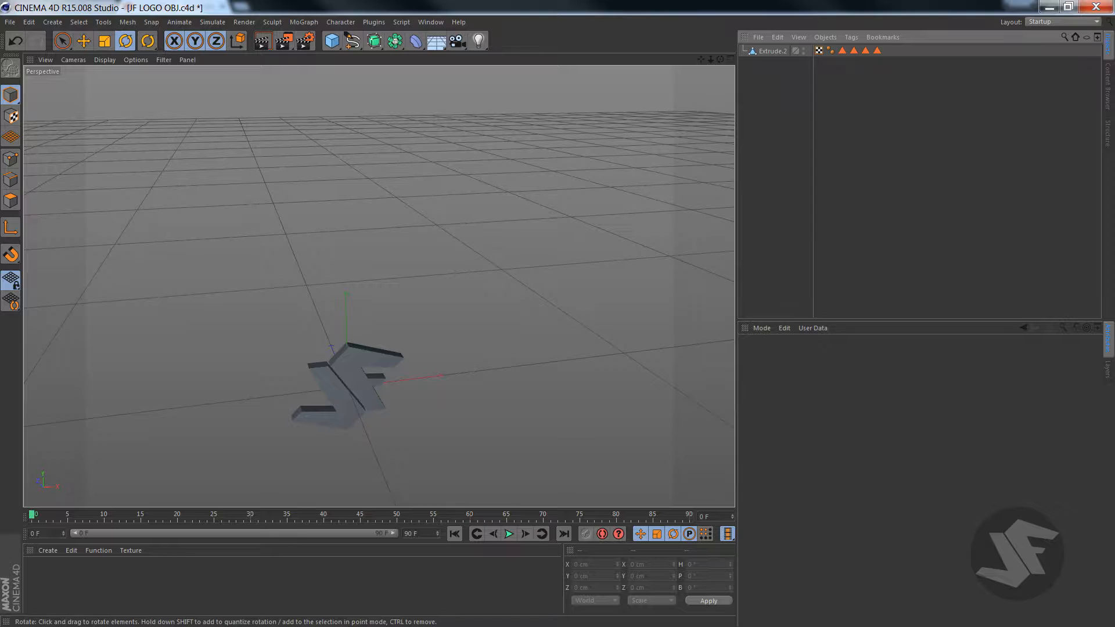
# Switch to Cinema 4D and save the scene JF LOGO OBJ.c4d with the extruded logo framed in perspective
pyautogui.scroll(-2, 250, 249)
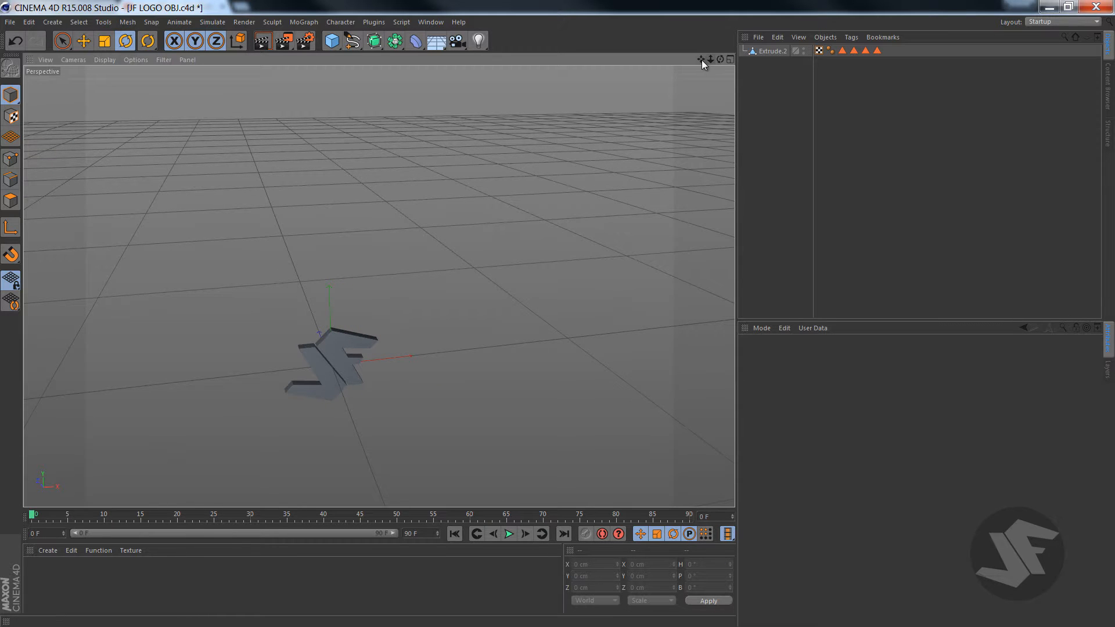
pyautogui.moveTo(701, 60); pyautogui.dragTo(575, 293)
pyautogui.scroll(4, 383, 299)
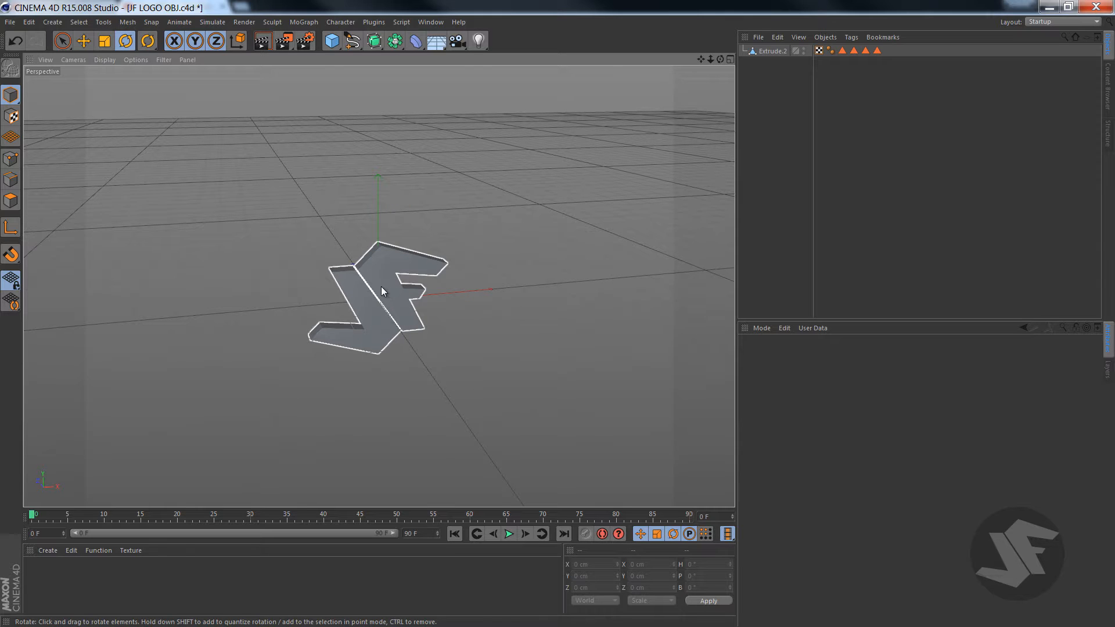
pyautogui.hotkey('ctrl', 's')
# Look over the importers and exporters offered by the RealFlow plugin, without running any of them
pyautogui.click(375, 22)
pyautogui.moveTo(406, 93)
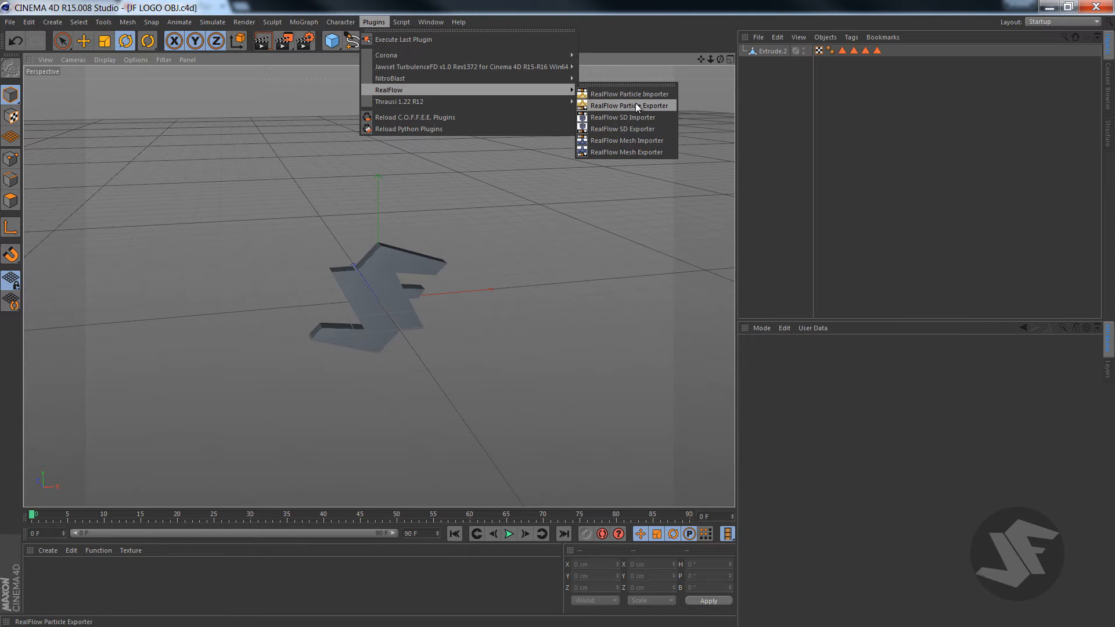
pyautogui.click(519, 4)
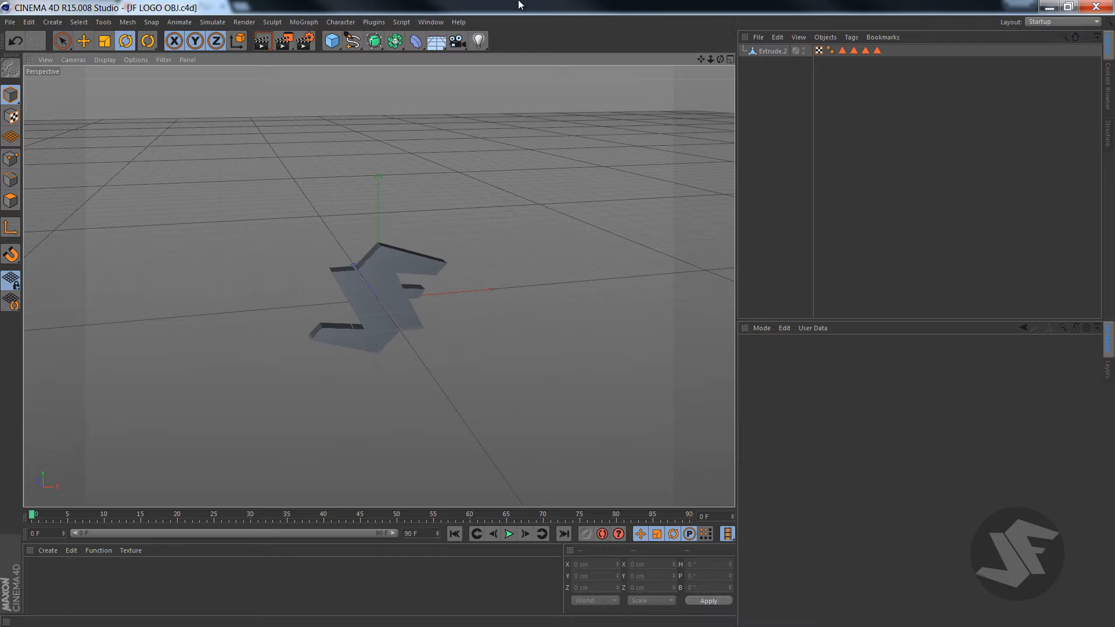
# Show the logo in a maximized Front view instead of the Perspective view
pyautogui.scroll(-2, 413, 179)
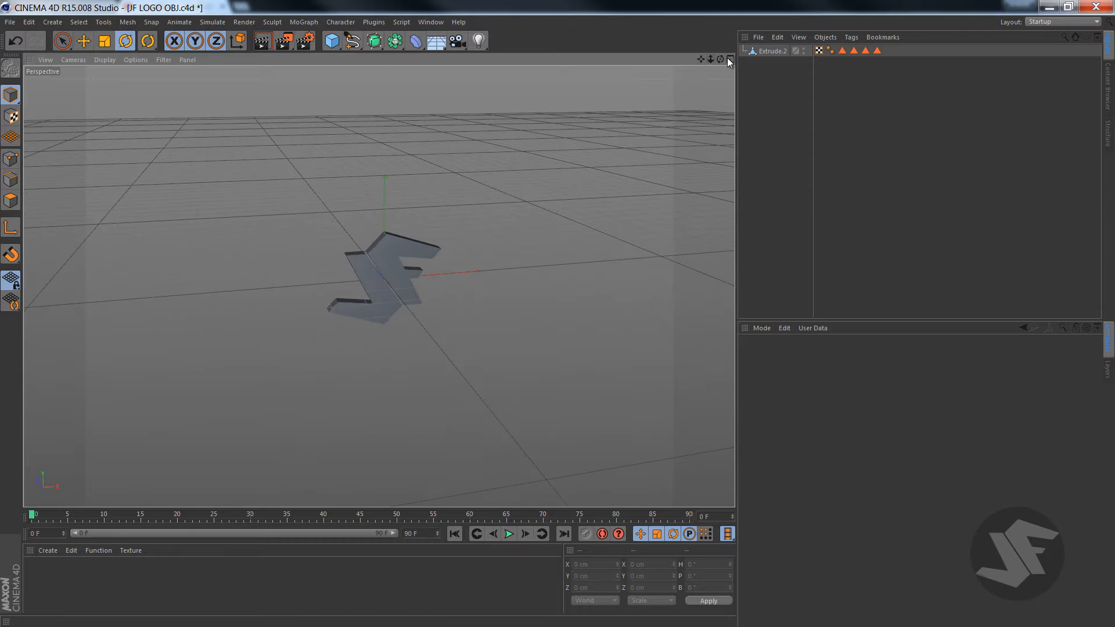
pyautogui.click(730, 59)
pyautogui.scroll(3, 250, 140)
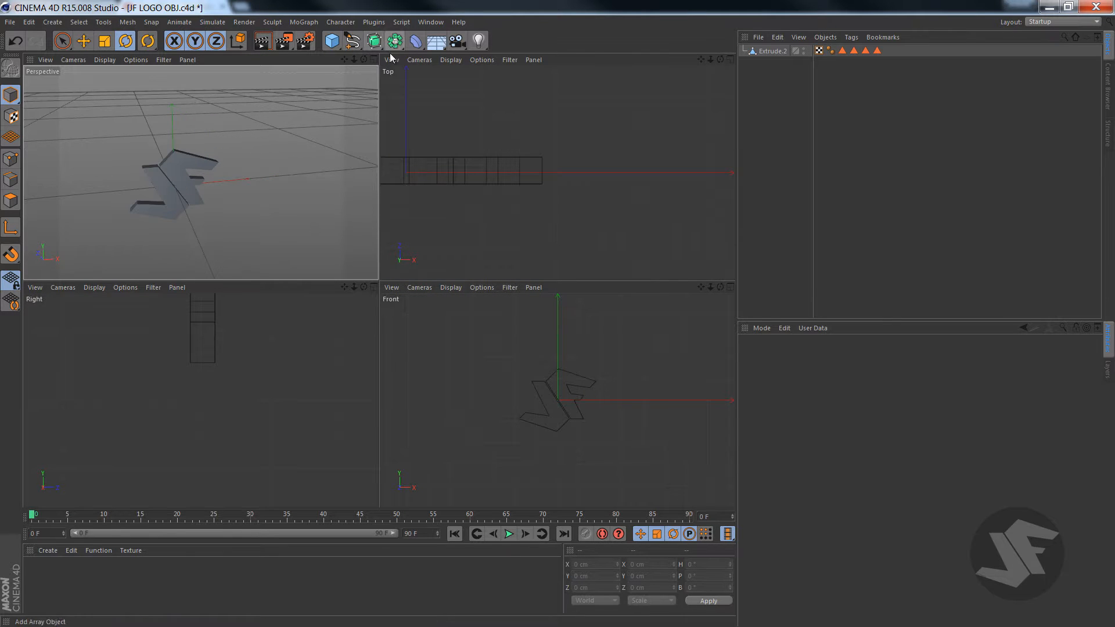
pyautogui.click(373, 59)
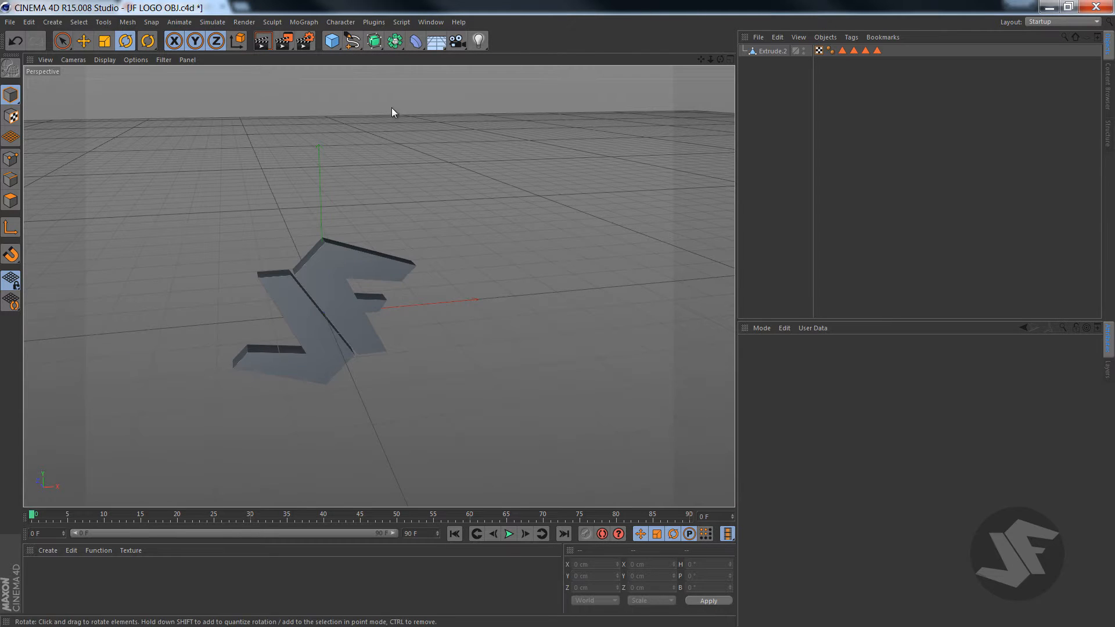
pyautogui.click(729, 60)
pyautogui.click(730, 287)
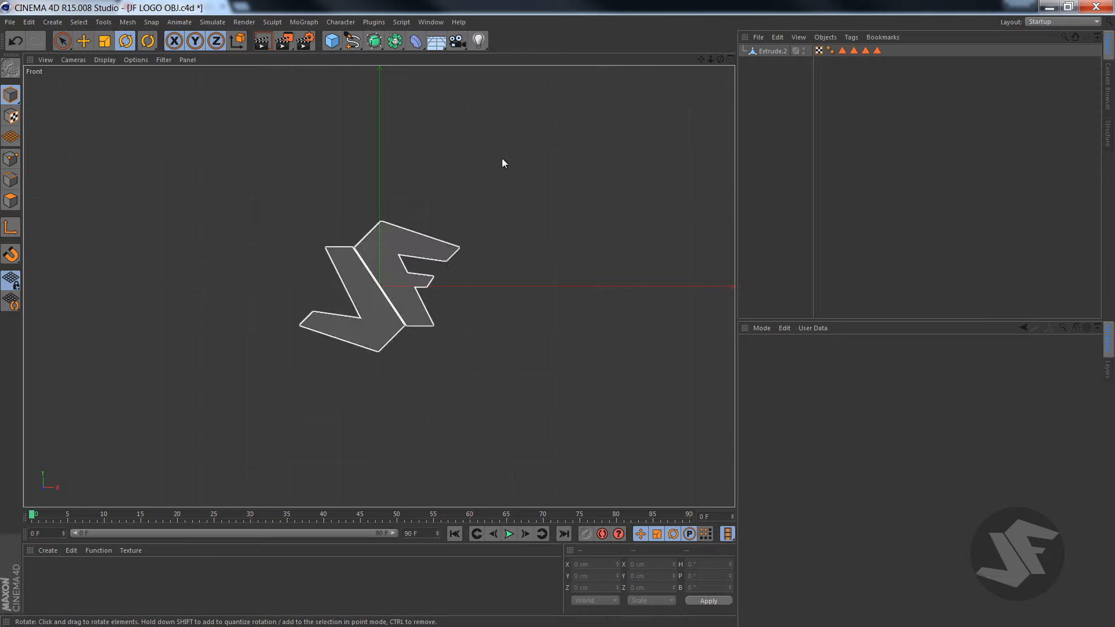
pyautogui.click(771, 51)
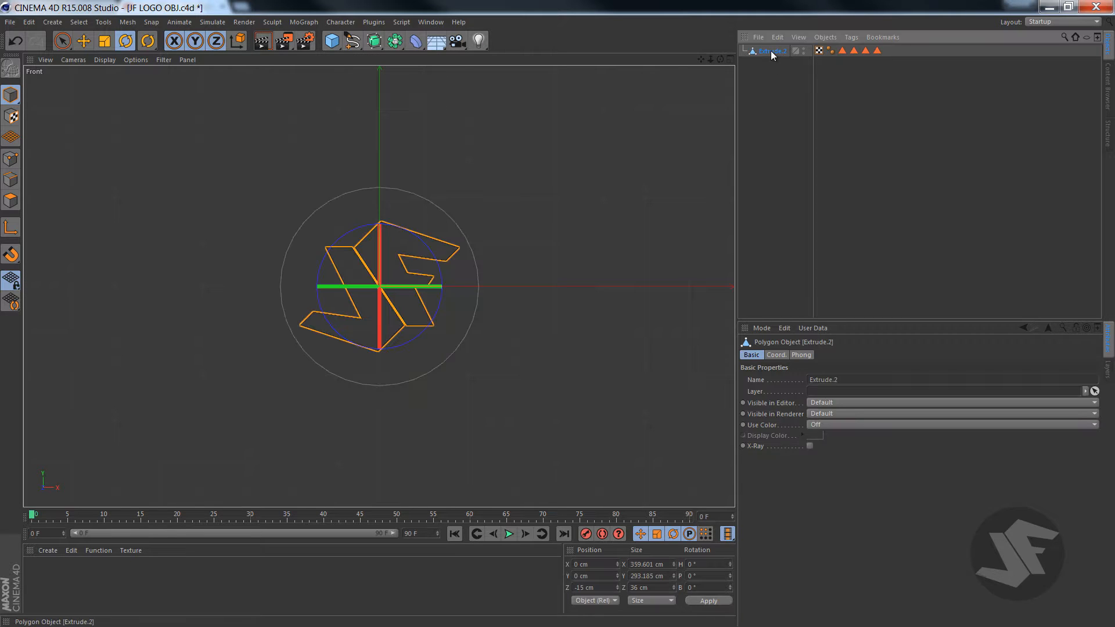
pyautogui.moveTo(270, 280); pyautogui.dragTo(344, 187)
pyautogui.hotkey('ctrl', 'z')
pyautogui.click(332, 73)
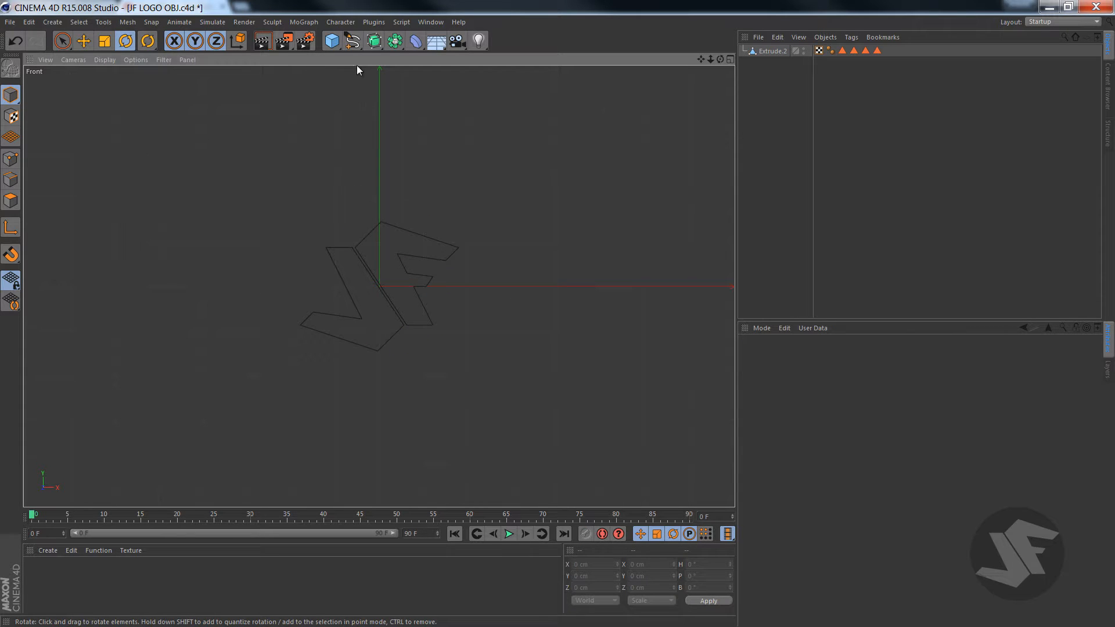
# Try drawing a looping Bezier spline with several curved points beside the logo in the Front view
pyautogui.click(352, 42)
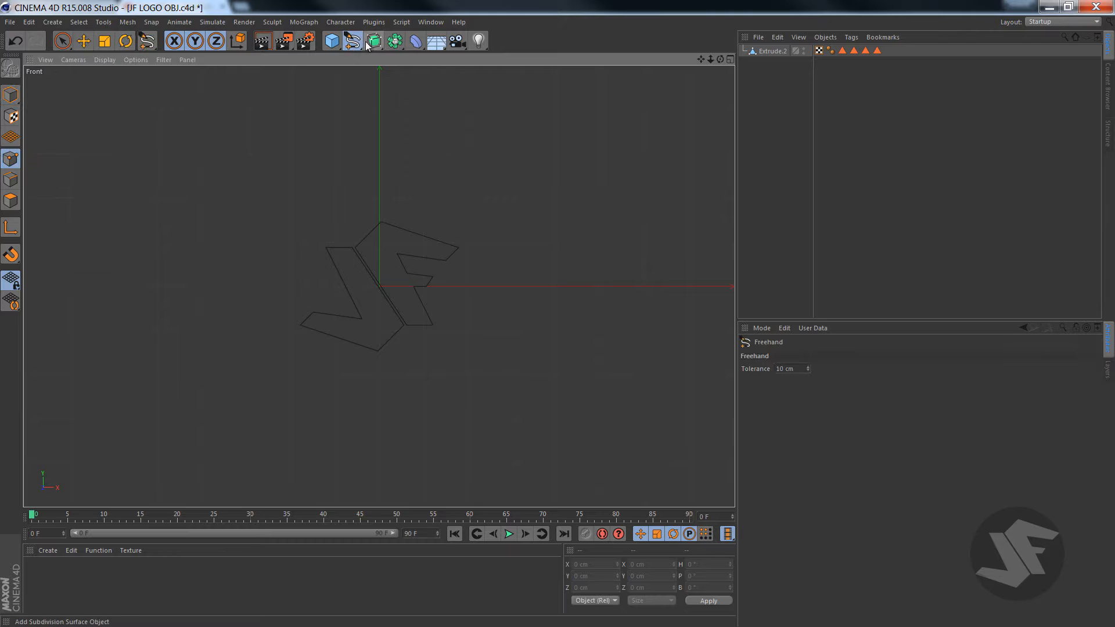
pyautogui.moveTo(352, 42)
pyautogui.mouseDown()
pyautogui.moveTo(447, 68)
pyautogui.moveTo(463, 58)
pyautogui.mouseUp()
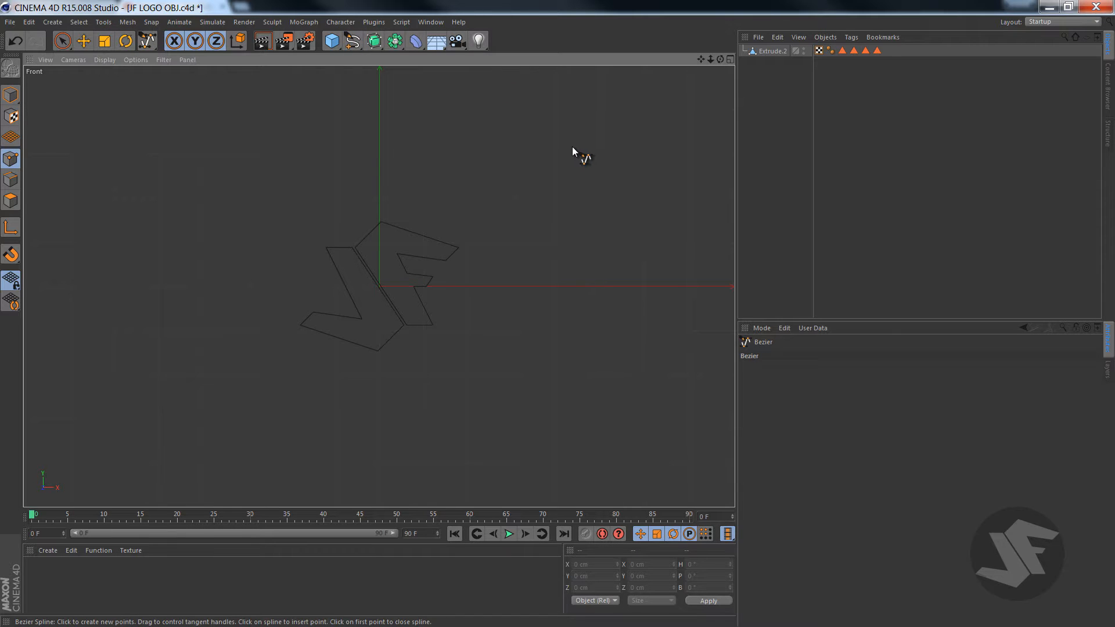
pyautogui.click(523, 214)
pyautogui.moveTo(656, 174)
pyautogui.mouseDown()
pyautogui.moveTo(615, 149)
pyautogui.moveTo(510, 186)
pyautogui.mouseUp()
pyautogui.moveTo(532, 220); pyautogui.dragTo(584, 283)
pyautogui.moveTo(619, 298)
pyautogui.mouseDown()
pyautogui.moveTo(622, 271)
pyautogui.moveTo(630, 284)
pyautogui.mouseUp()
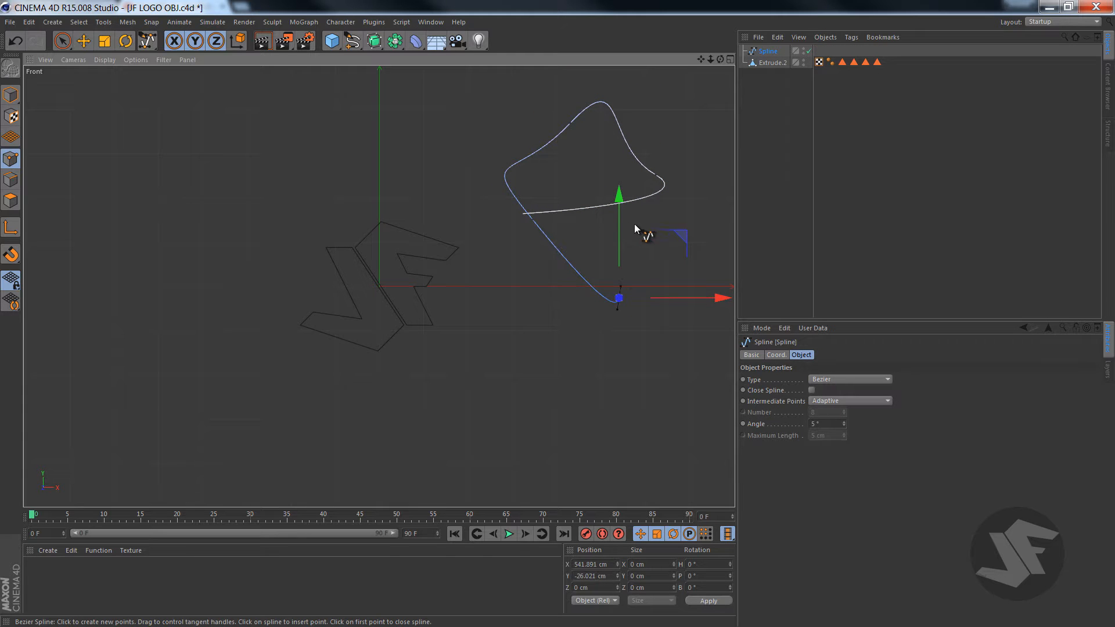
pyautogui.moveTo(659, 202); pyautogui.dragTo(638, 172)
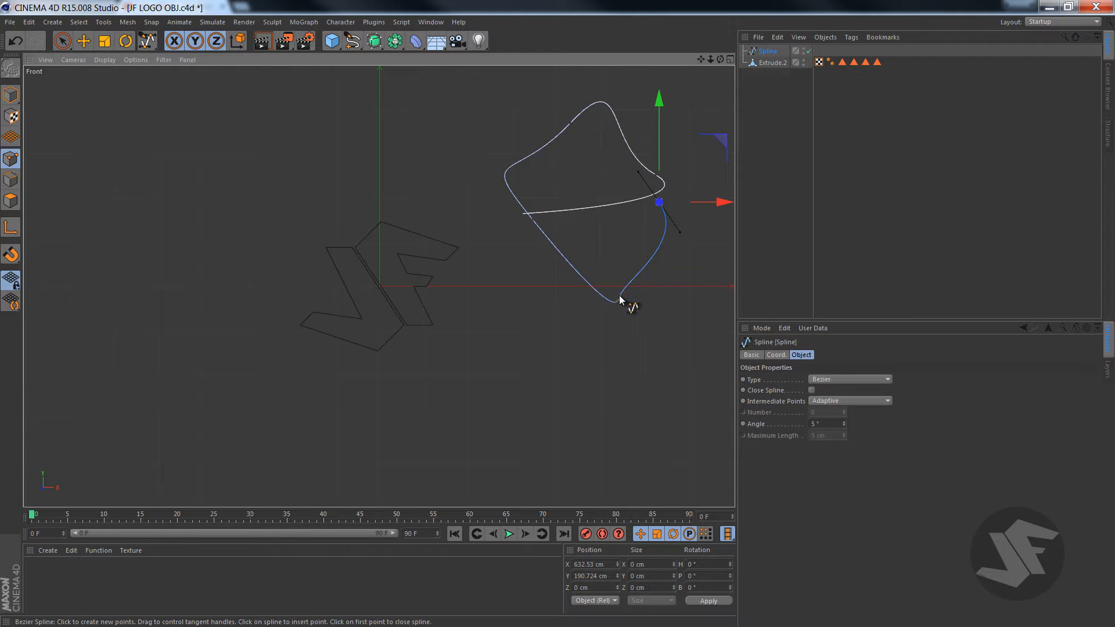
pyautogui.moveTo(700, 60); pyautogui.dragTo(587, 92)
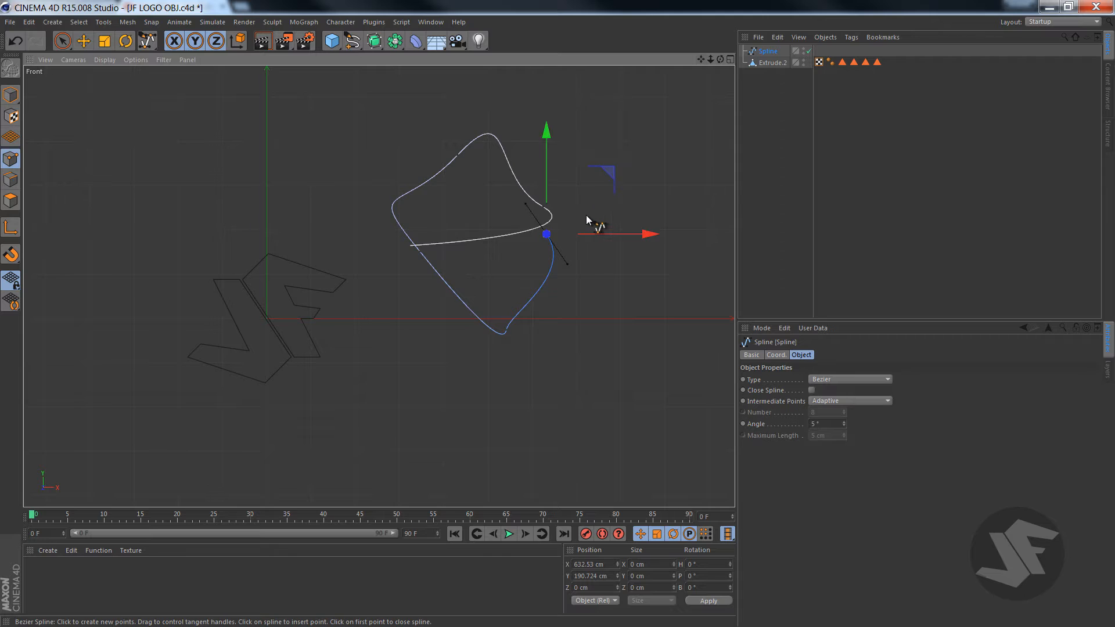
# Undo the whole trial Bezier spline so that only the extruded logo is left in the scene
pyautogui.hotkey('ctrl', 'z')
pyautogui.hotkey('ctrl', 'z')
pyautogui.hotkey('ctrl', 'z')
pyautogui.hotkey('ctrl', 'z')
pyautogui.hotkey('ctrl', 'z')
pyautogui.hotkey('ctrl', 'z')
pyautogui.hotkey('ctrl', 'z')
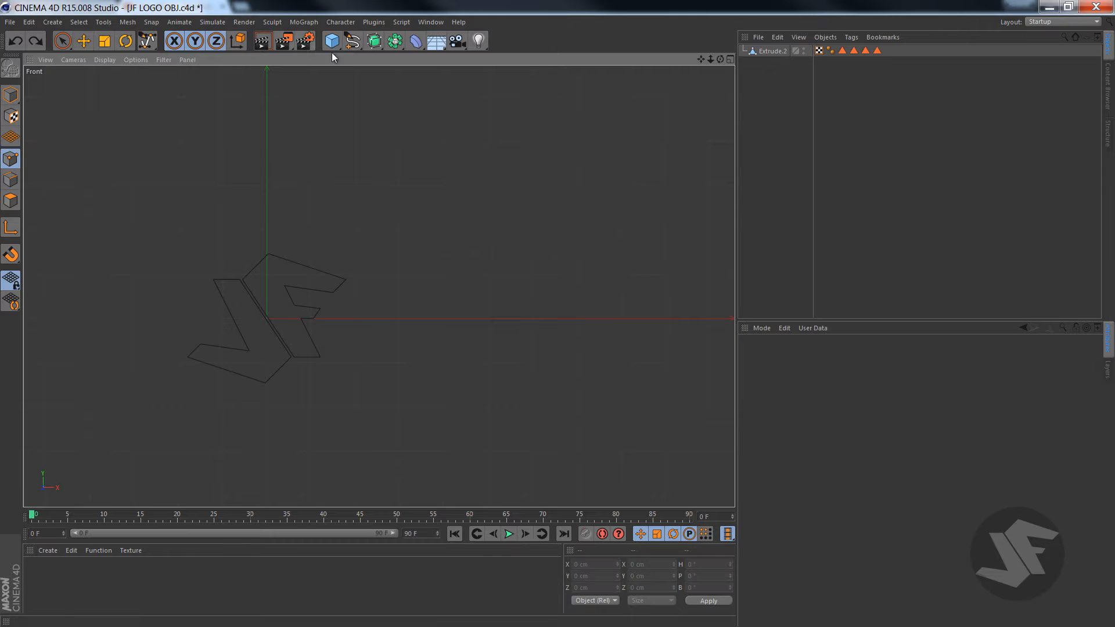
# Try drawing looping Freehand splines beside the logo and undo each stroke
pyautogui.click(353, 42)
pyautogui.click(427, 256)
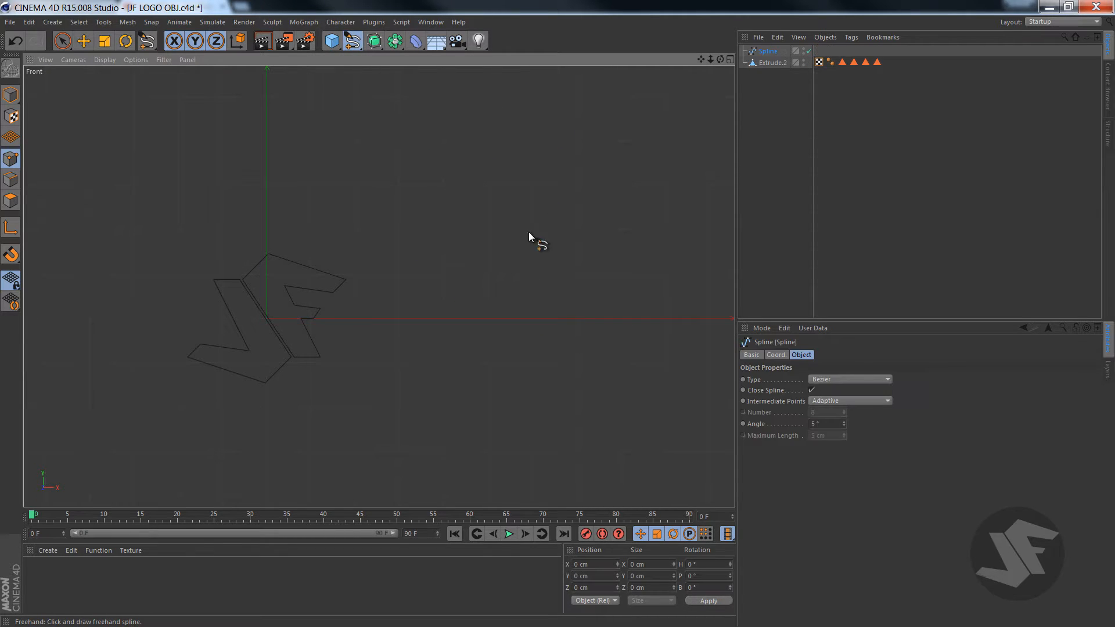
pyautogui.moveTo(528, 227); pyautogui.dragTo(534, 187)
pyautogui.hotkey('ctrl', 'z')
pyautogui.moveTo(377, 150)
pyautogui.mouseDown()
pyautogui.moveTo(535, 277)
pyautogui.moveTo(505, 187)
pyautogui.moveTo(561, 215)
pyautogui.mouseUp()
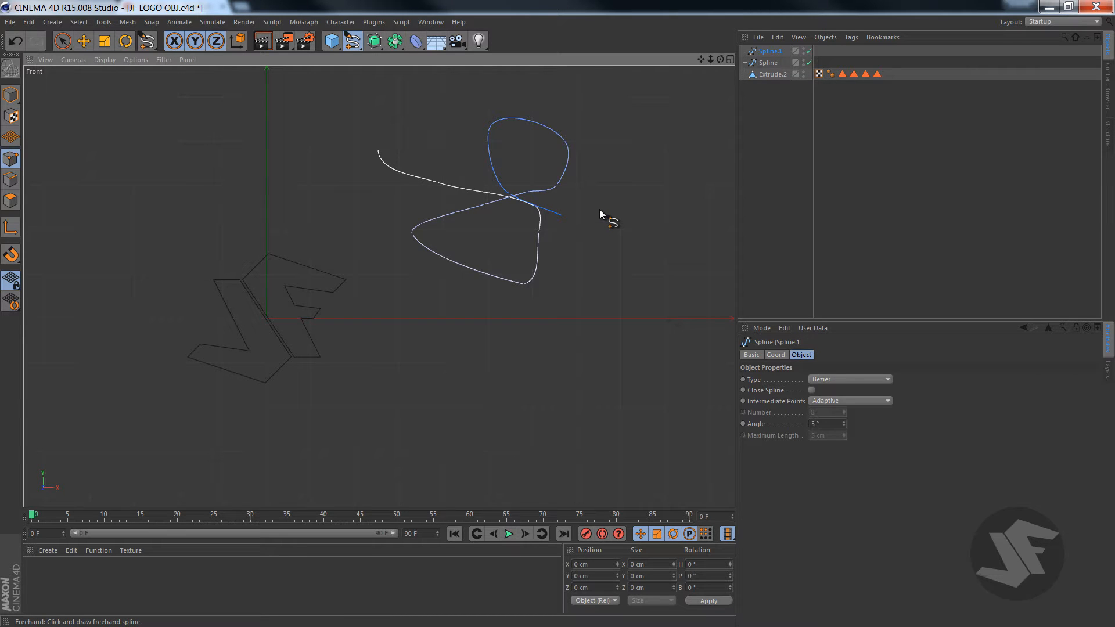
pyautogui.hotkey('ctrl', 'z')
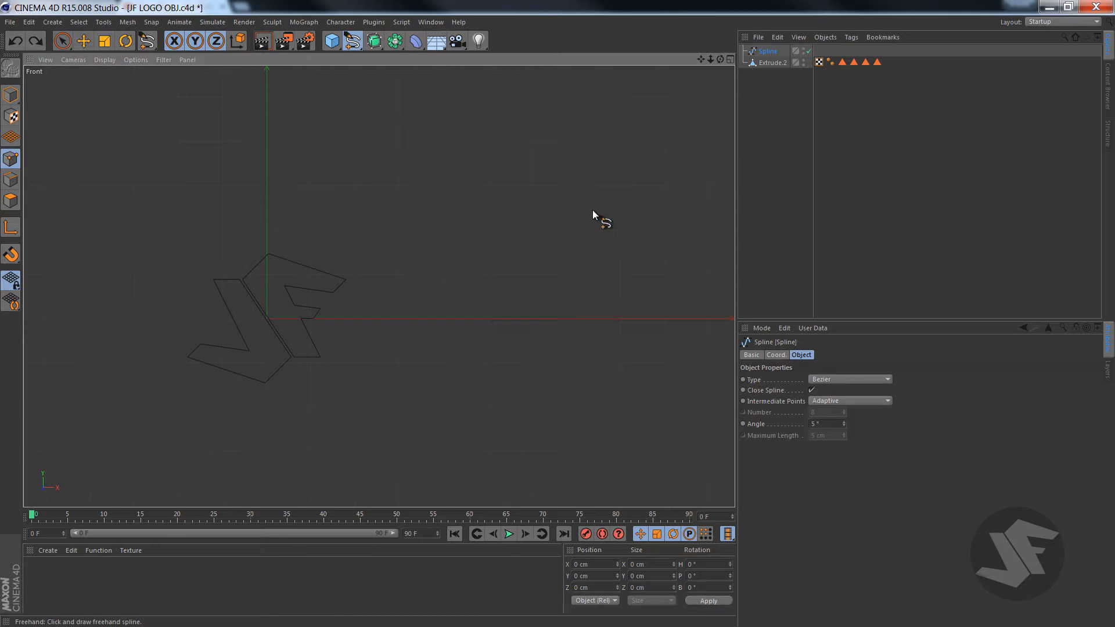
# Start a new Bezier spline with its first point above and beside the logo in the Front view
pyautogui.press('r')
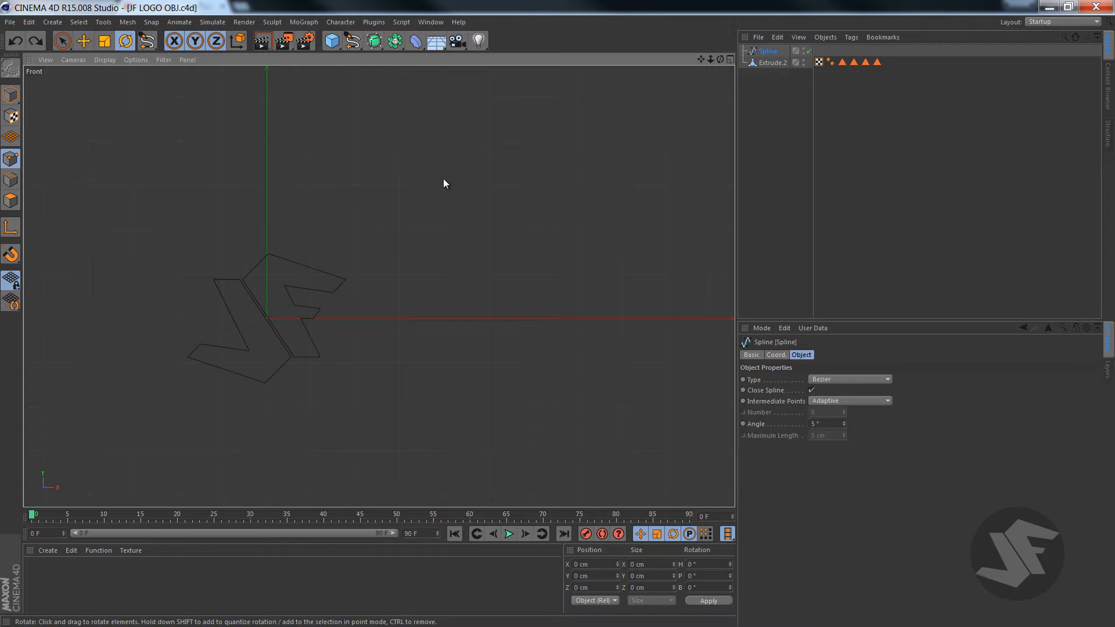
pyautogui.moveTo(351, 41); pyautogui.dragTo(450, 57)
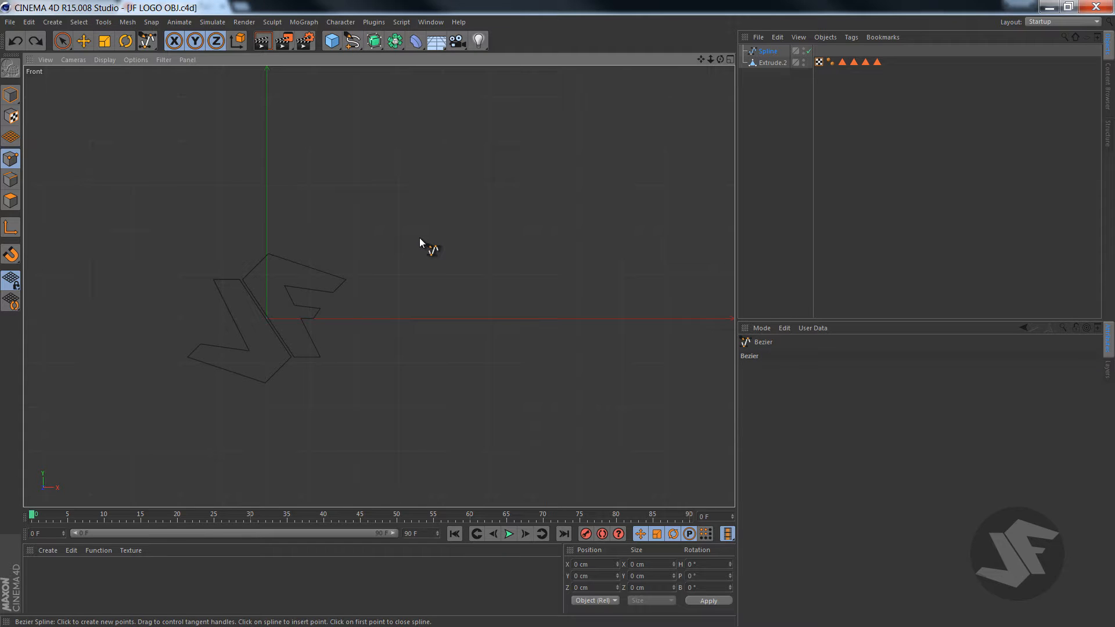
pyautogui.click(418, 245)
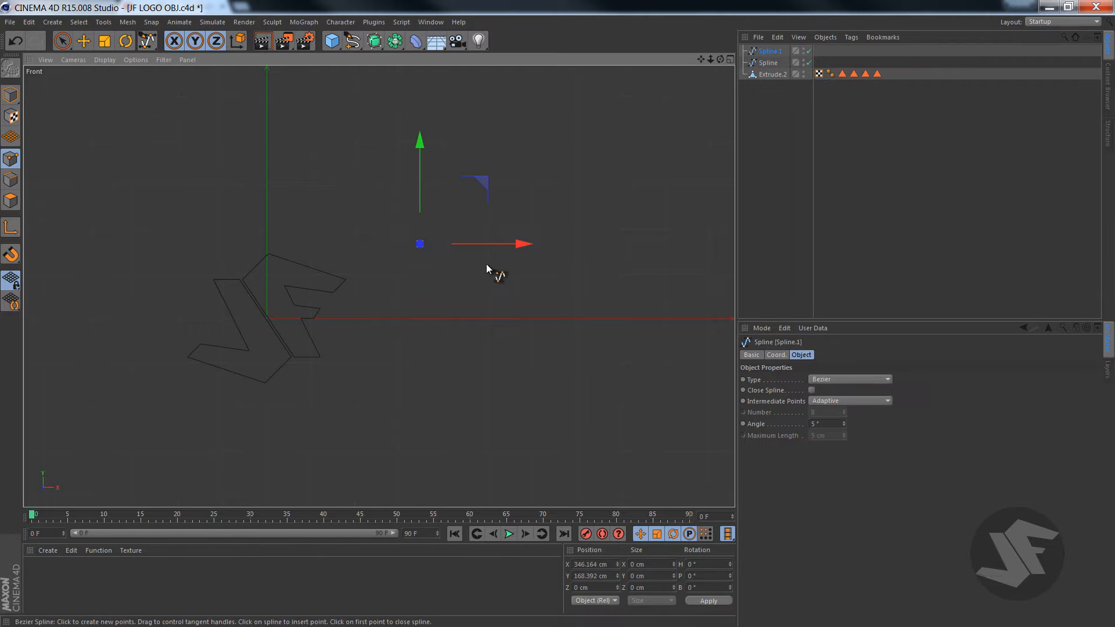
# Try several placements of the Bezier curve's bend and end points, undoing each back to the first point
pyautogui.moveTo(535, 213); pyautogui.dragTo(557, 149)
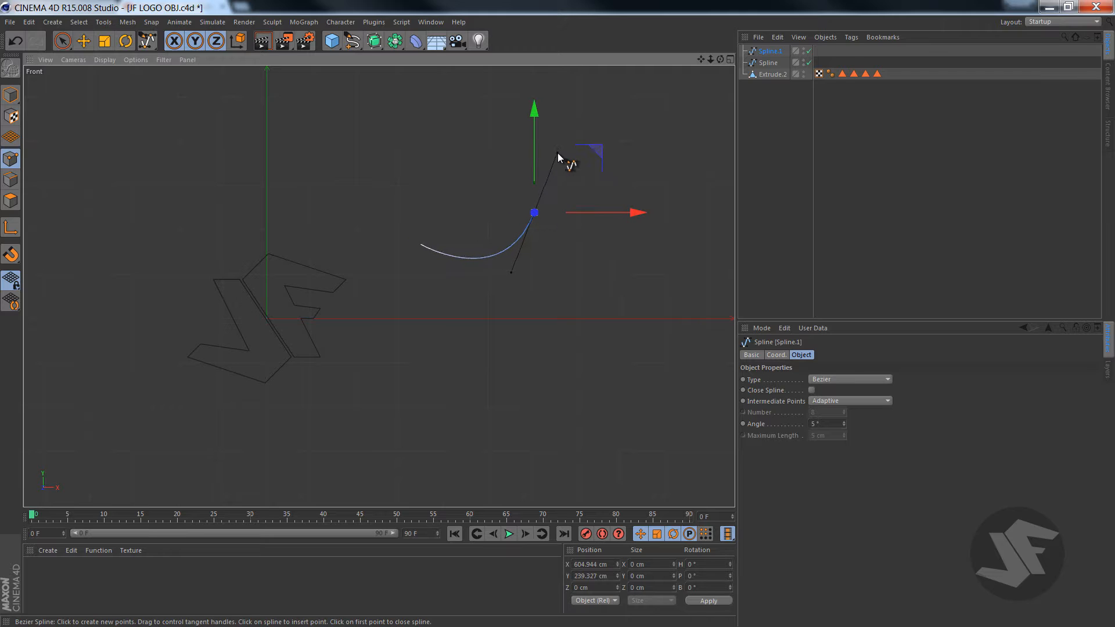
pyautogui.click(545, 90)
pyautogui.hotkey('ctrl', 'z')
pyautogui.hotkey('ctrl', 'z')
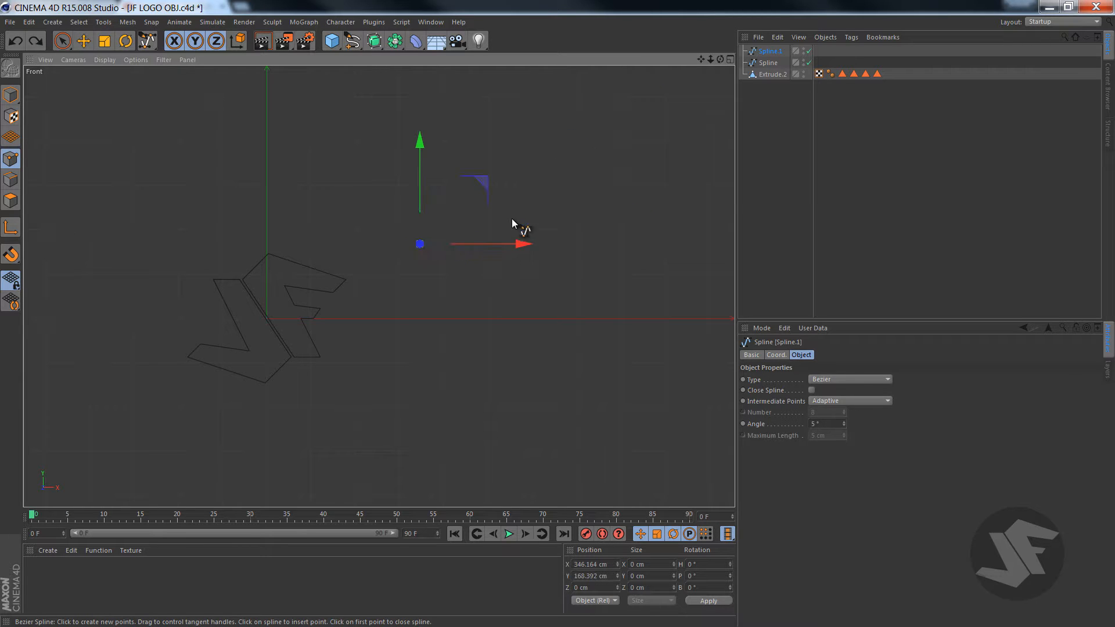
pyautogui.moveTo(548, 225); pyautogui.dragTo(556, 169)
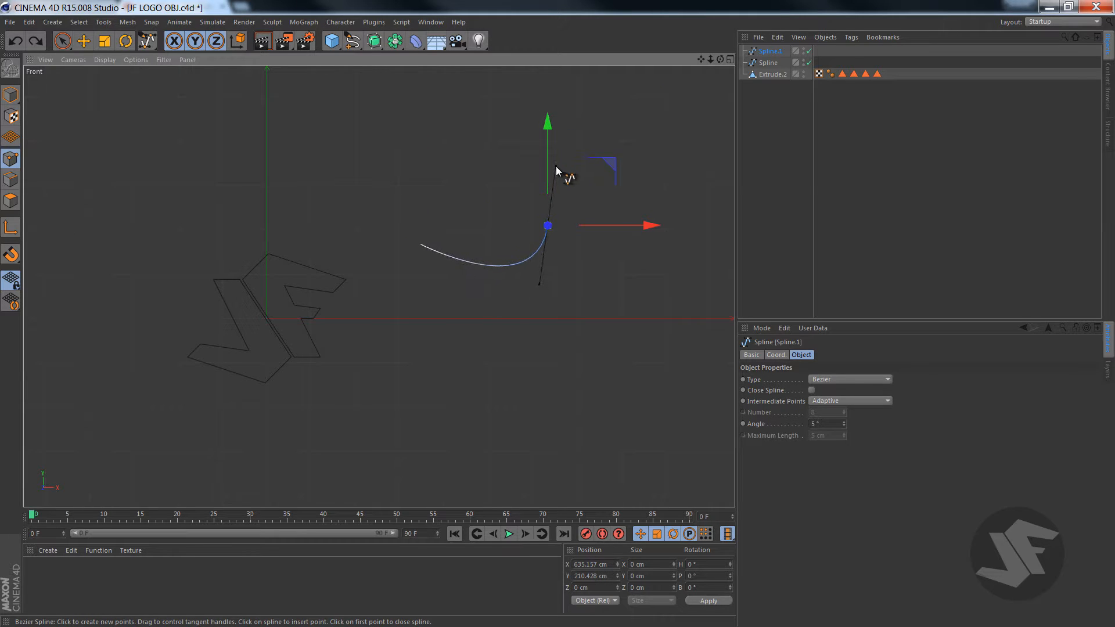
pyautogui.click(551, 87)
pyautogui.hotkey('ctrl', 'z')
pyautogui.click(571, 115)
pyautogui.hotkey('ctrl', 'z')
pyautogui.hotkey('ctrl', 'z')
pyautogui.moveTo(570, 218); pyautogui.dragTo(583, 168)
pyautogui.click(585, 100)
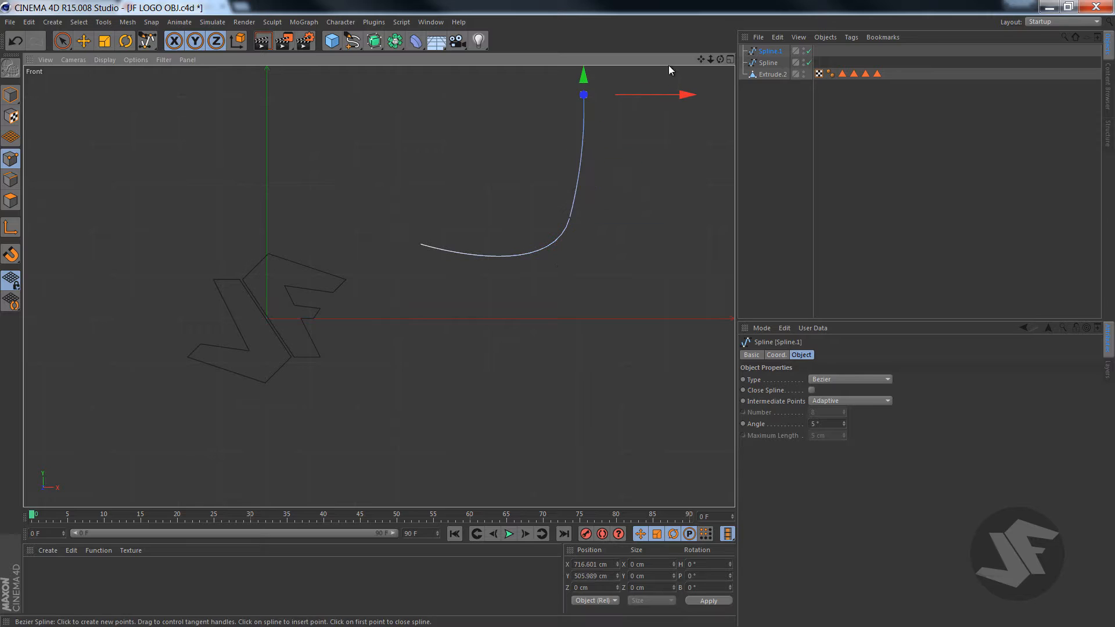
pyautogui.hotkey('ctrl', 'z')
pyautogui.hotkey('ctrl', 'z')
# Complete the Bezier spline with a curved middle point and an end point high above it, forming an upward-bending curve
pyautogui.moveTo(525, 230); pyautogui.dragTo(590, 185)
pyautogui.hotkey('ctrl', 'z')
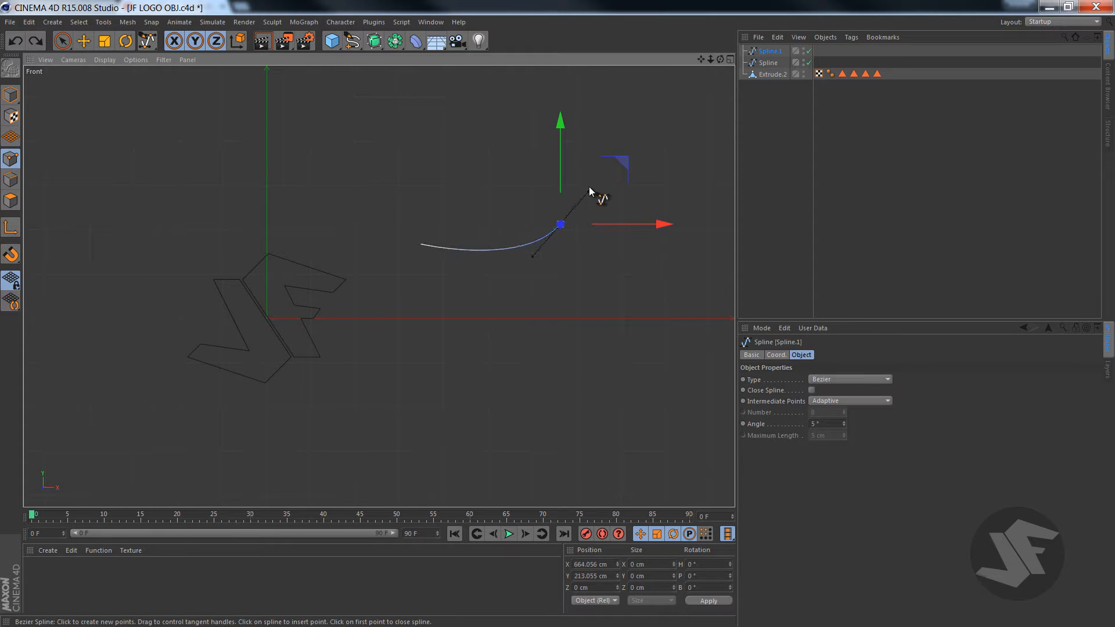
pyautogui.moveTo(705, 60); pyautogui.dragTo(701, 61)
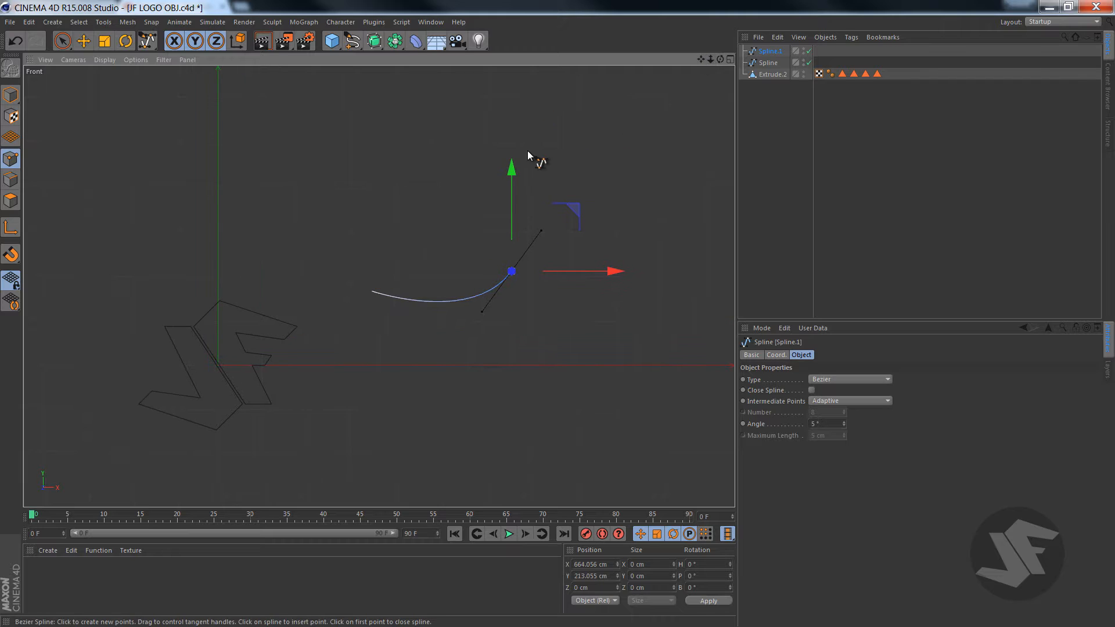
pyautogui.click(545, 135)
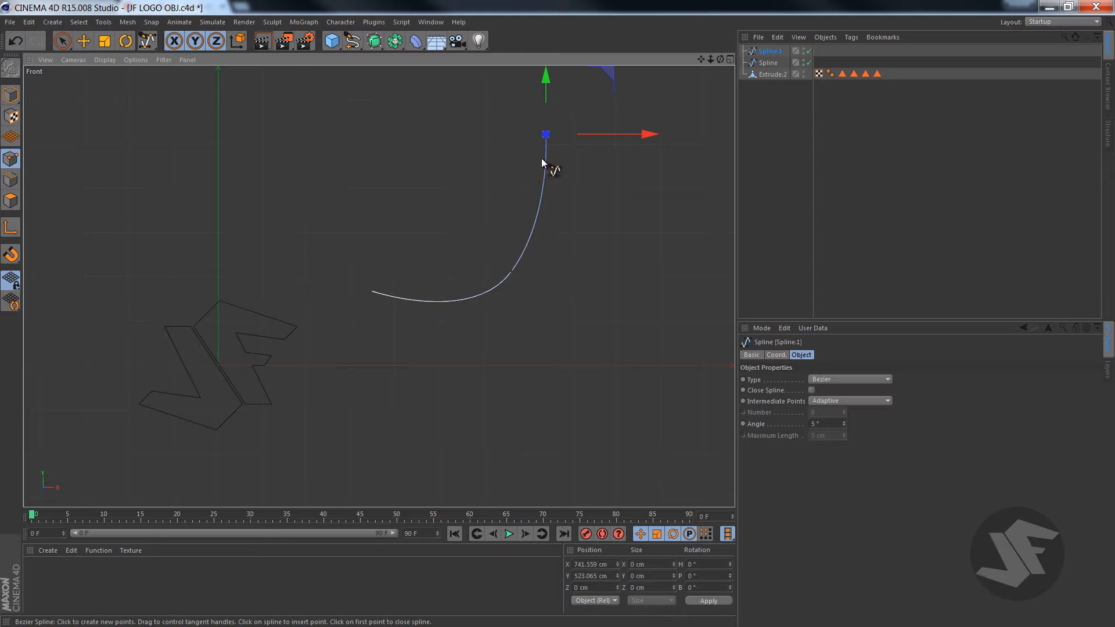
# Delete the leftover empty Spline object and add a Sweep object for the new curve
pyautogui.click(777, 65)
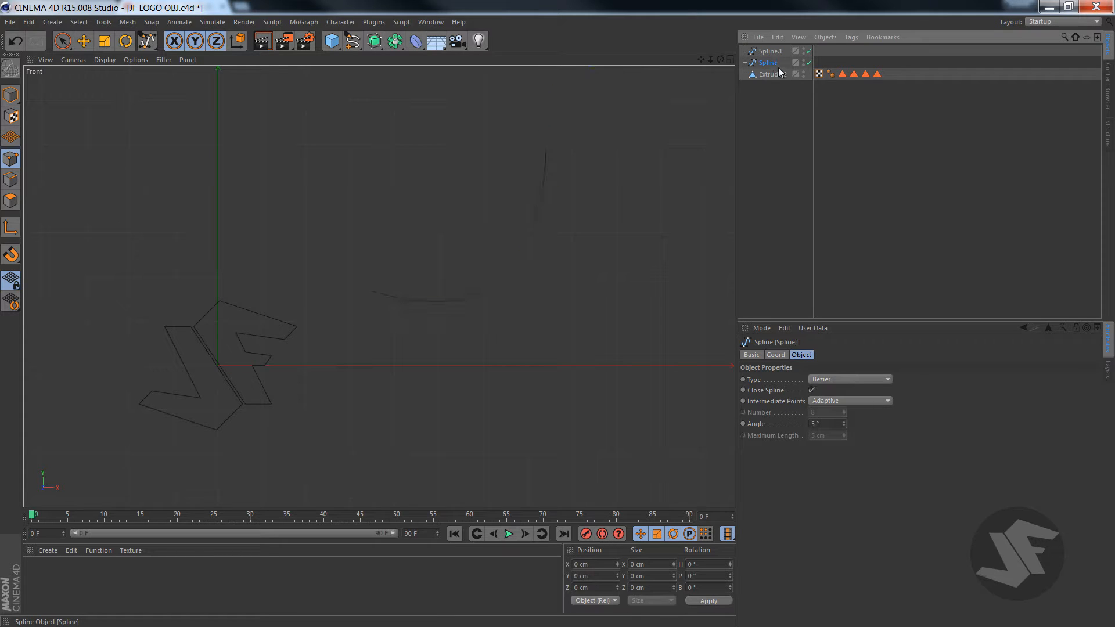
pyautogui.press('Delete')
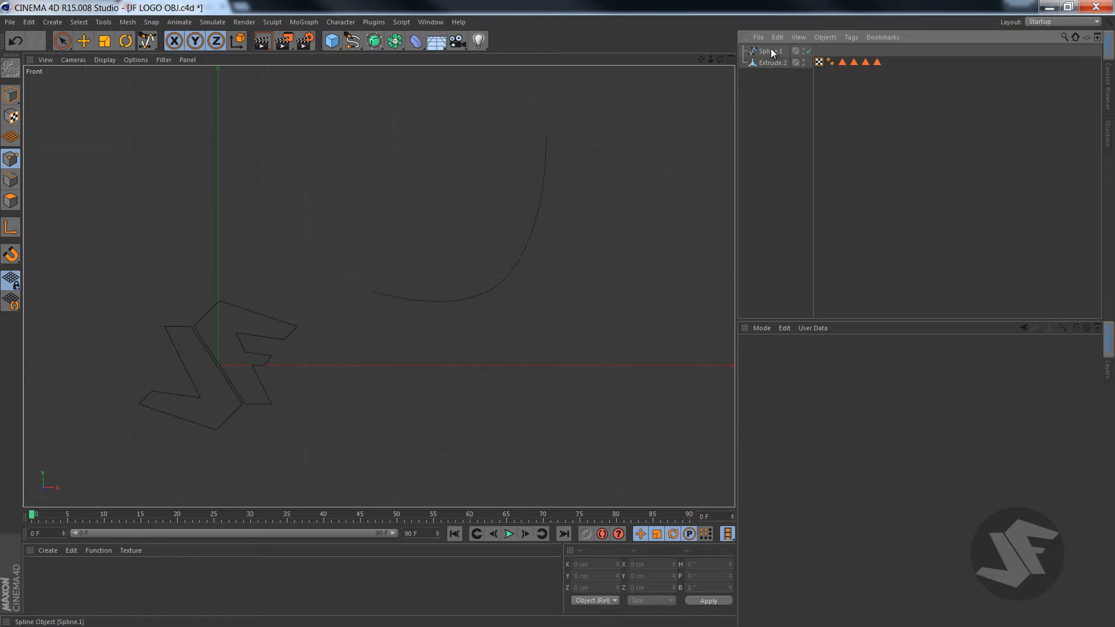
pyautogui.click(770, 51)
pyautogui.click(377, 42)
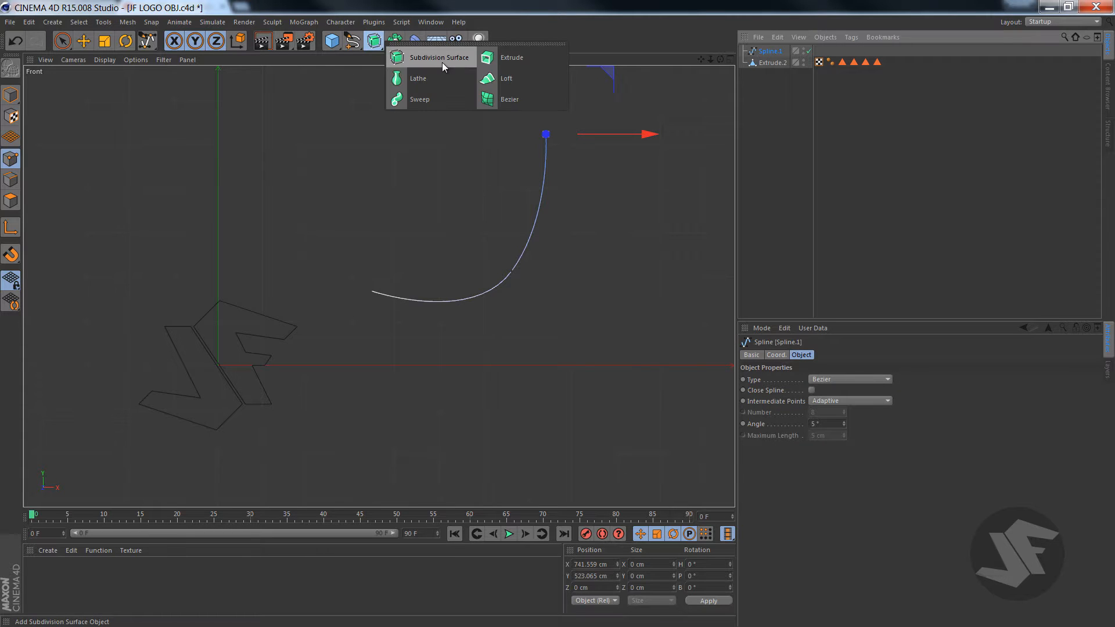
pyautogui.click(406, 99)
# Add a Circle spline as the cross-section for the sweep
pyautogui.click(352, 42)
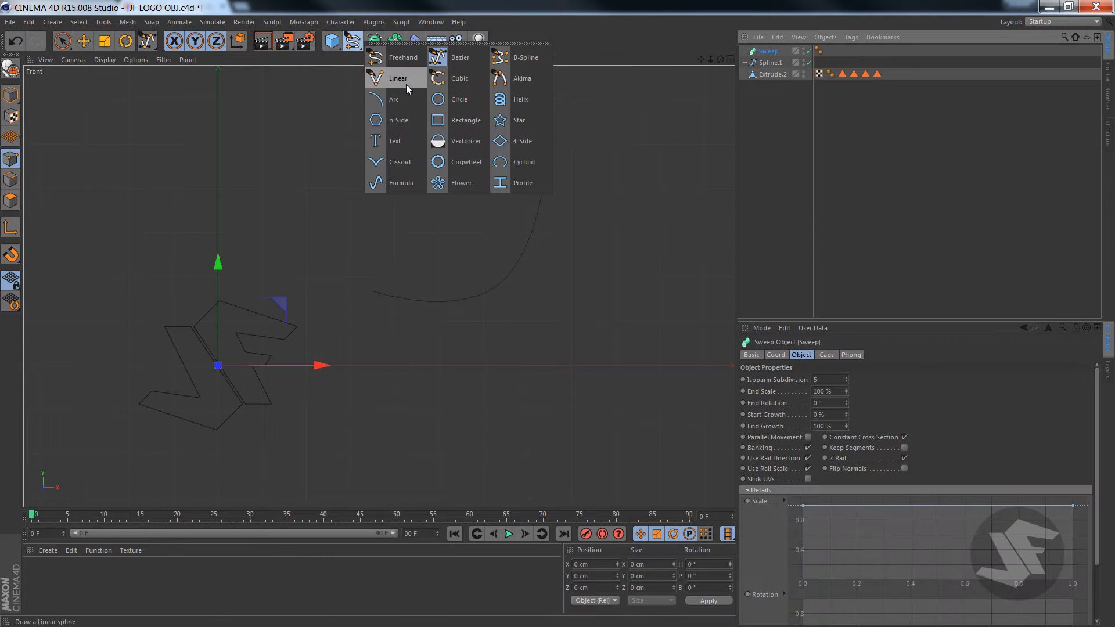
pyautogui.click(454, 107)
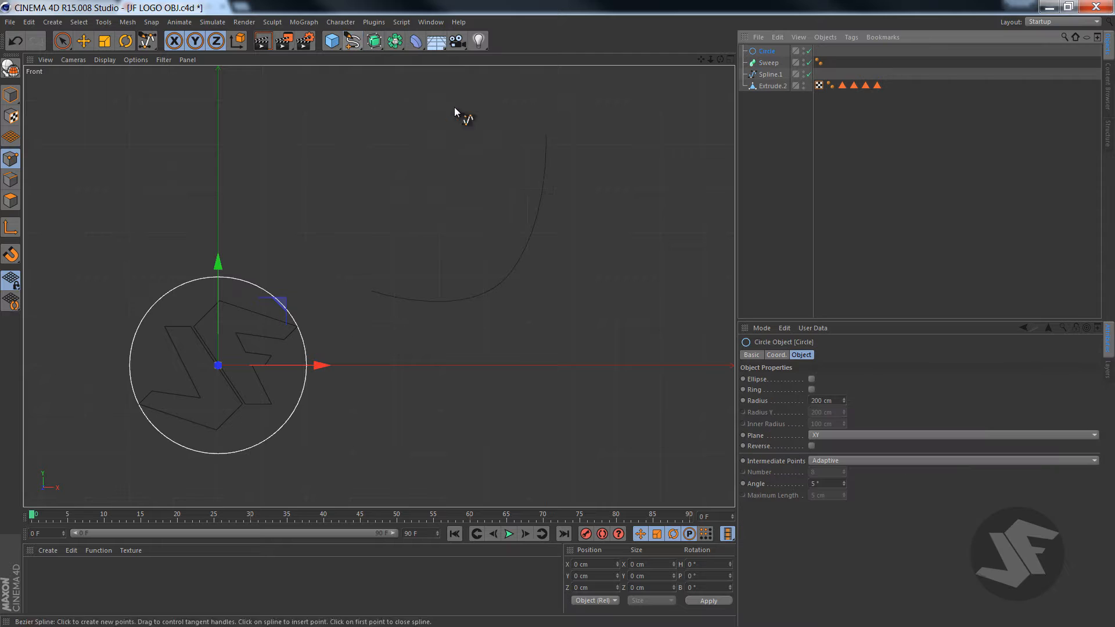
pyautogui.click(352, 42)
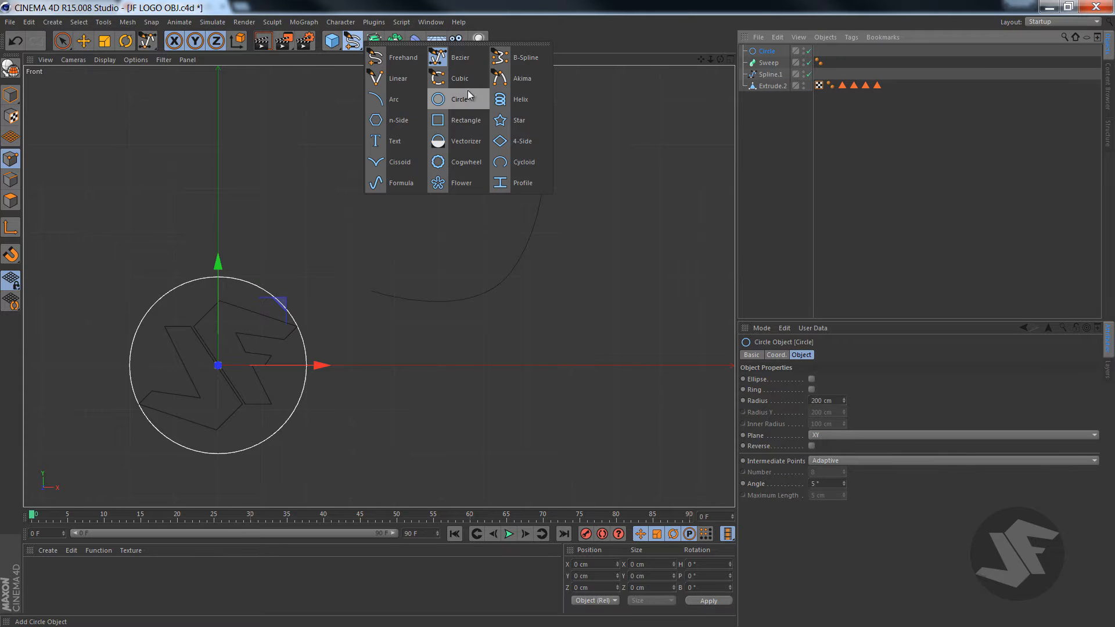
pyautogui.click(455, 57)
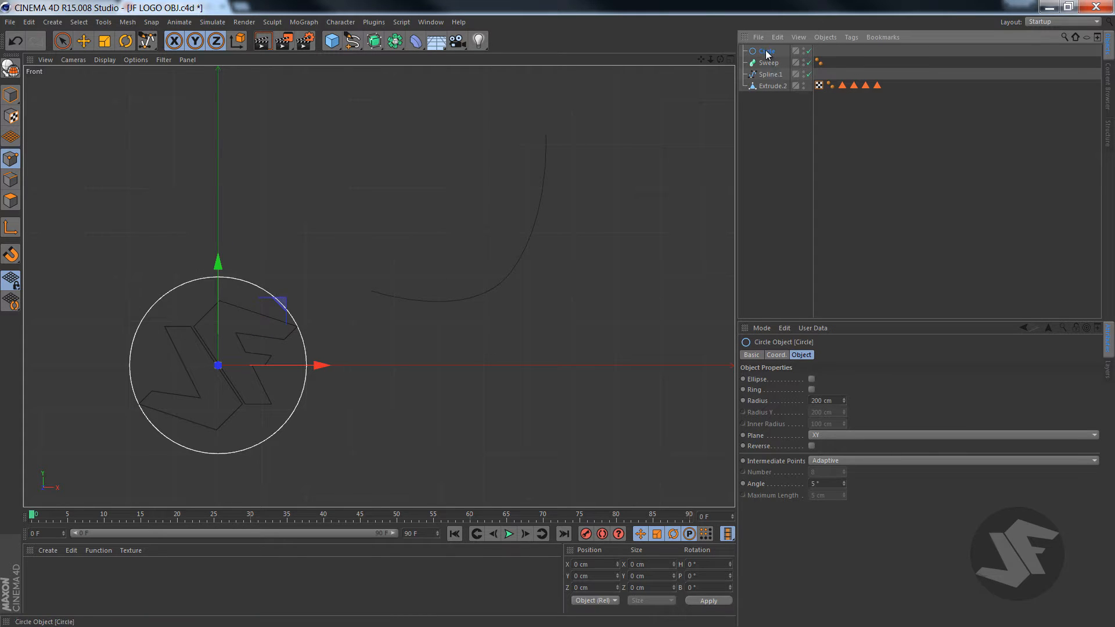
# Nest the curved spline and, above it, the circle inside the Sweep object, and show all four views
pyautogui.moveTo(770, 75); pyautogui.dragTo(771, 68)
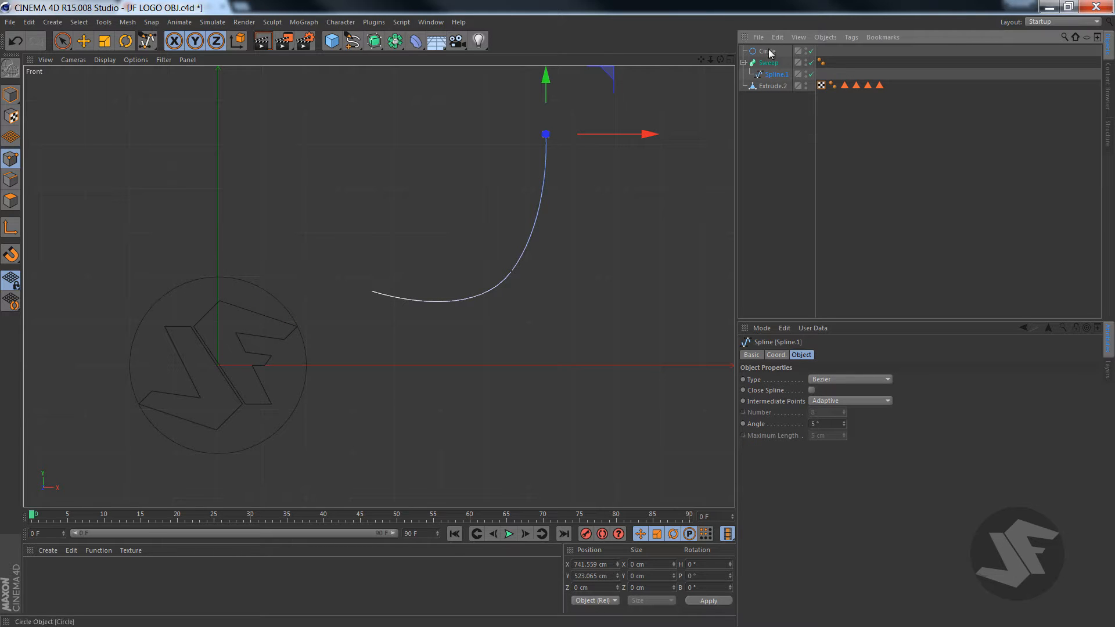
pyautogui.moveTo(766, 51); pyautogui.dragTo(768, 62)
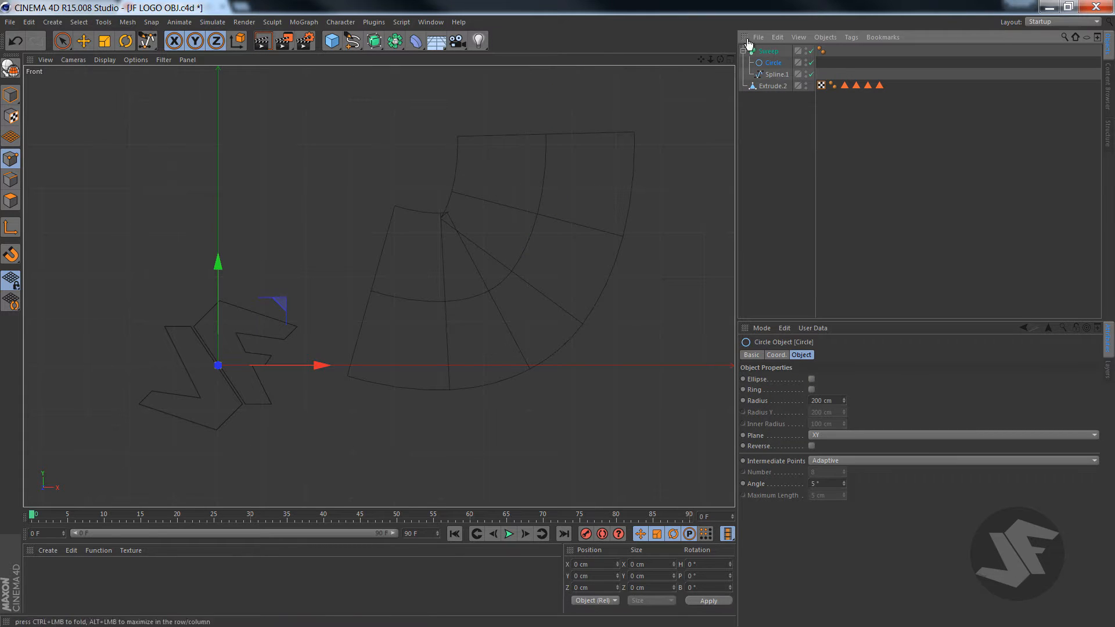
pyautogui.middleClick(292, 132)
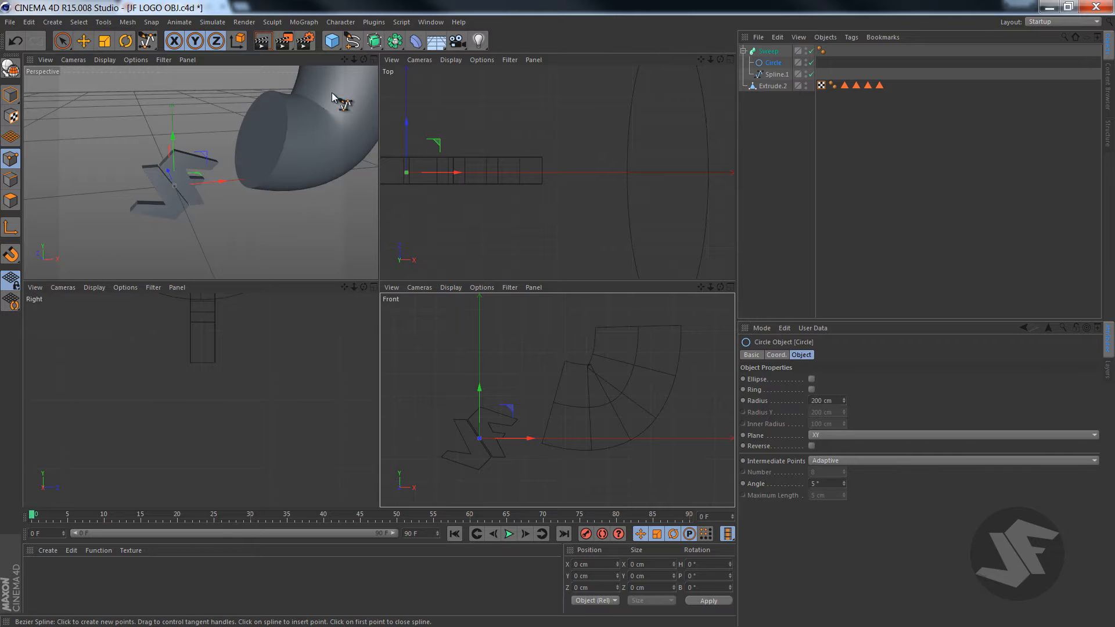
# Try raising the Sweep object's End Scale to 359% and undo the change
pyautogui.click(768, 50)
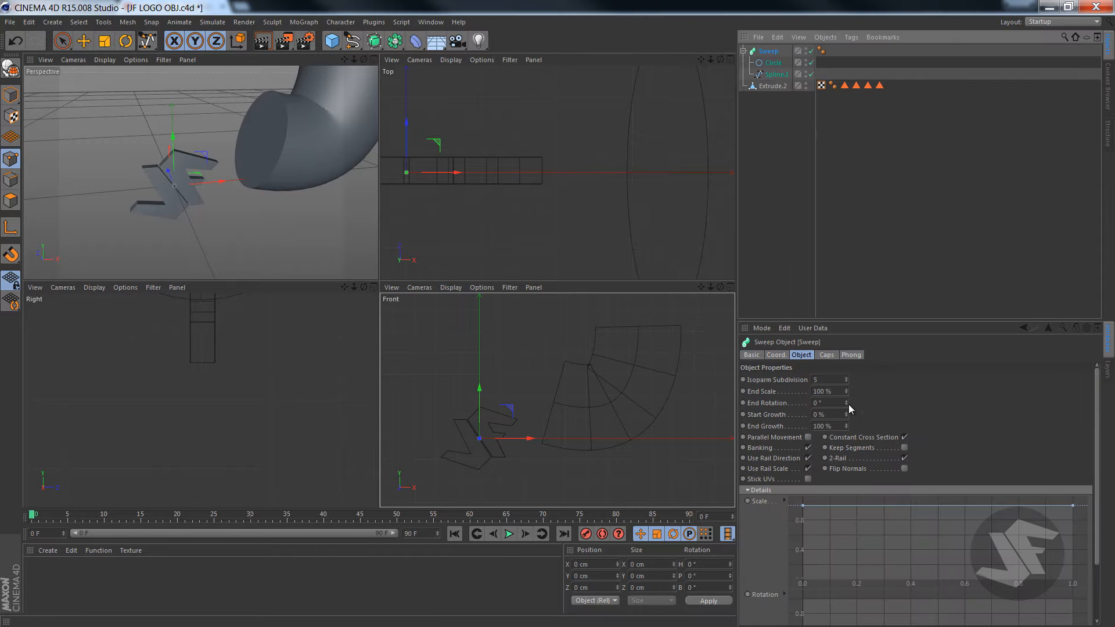
pyautogui.moveTo(848, 416); pyautogui.dragTo(850, 448)
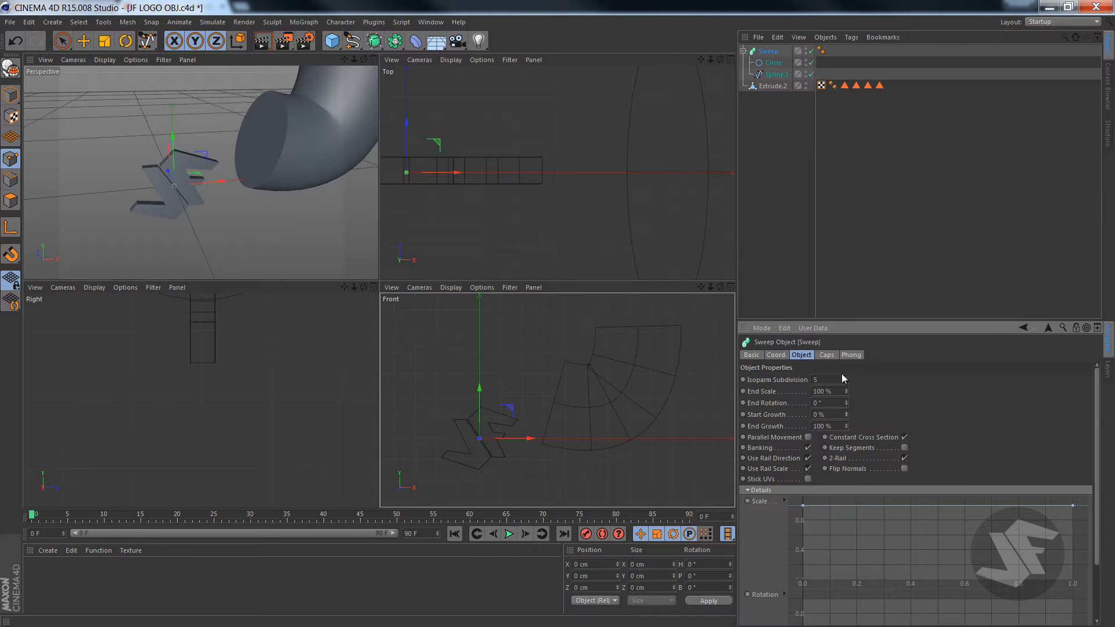
pyautogui.moveTo(847, 389)
pyautogui.mouseDown()
pyautogui.moveTo(829, 274)
pyautogui.moveTo(848, 447)
pyautogui.moveTo(848, 382)
pyautogui.mouseUp()
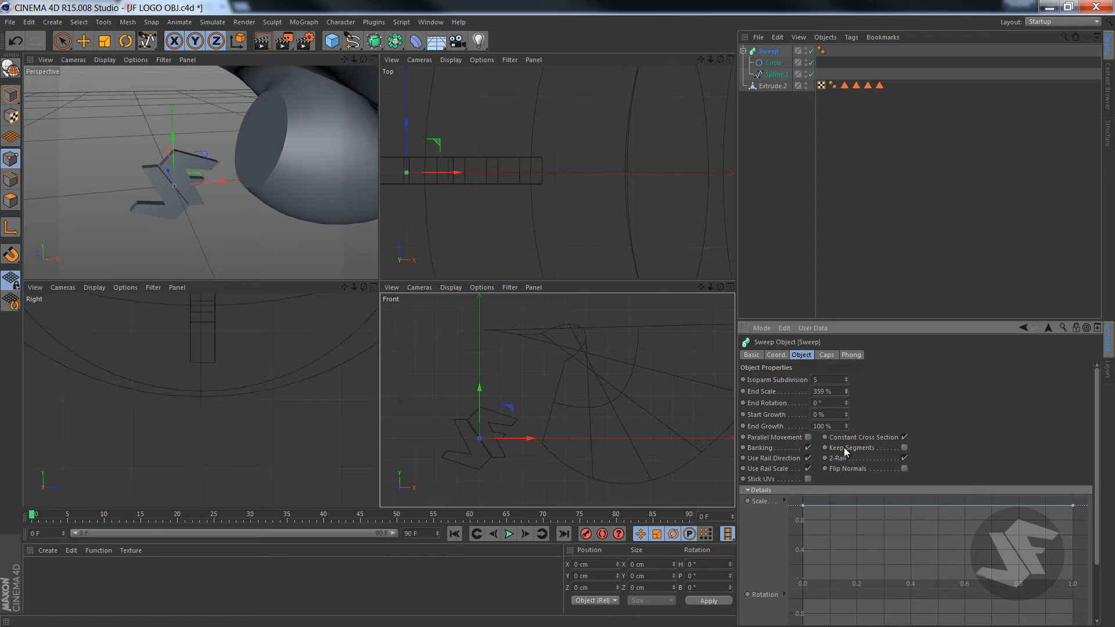
pyautogui.hotkey('ctrl', 'z')
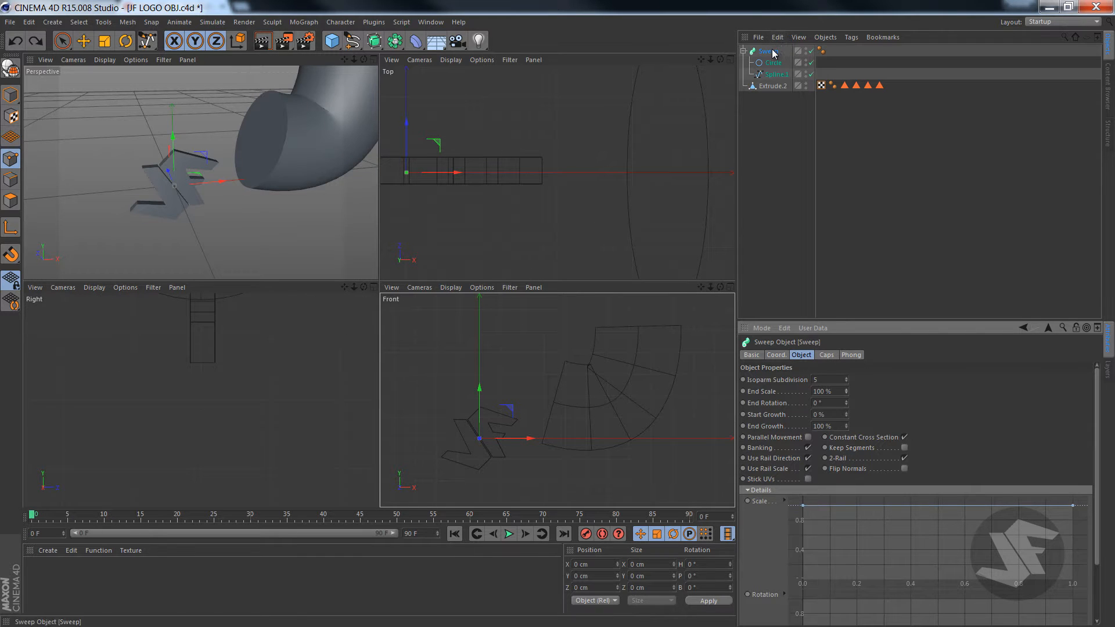
# Try making the Sweep object editable as a polygon object and undo the conversion
pyautogui.click(744, 51)
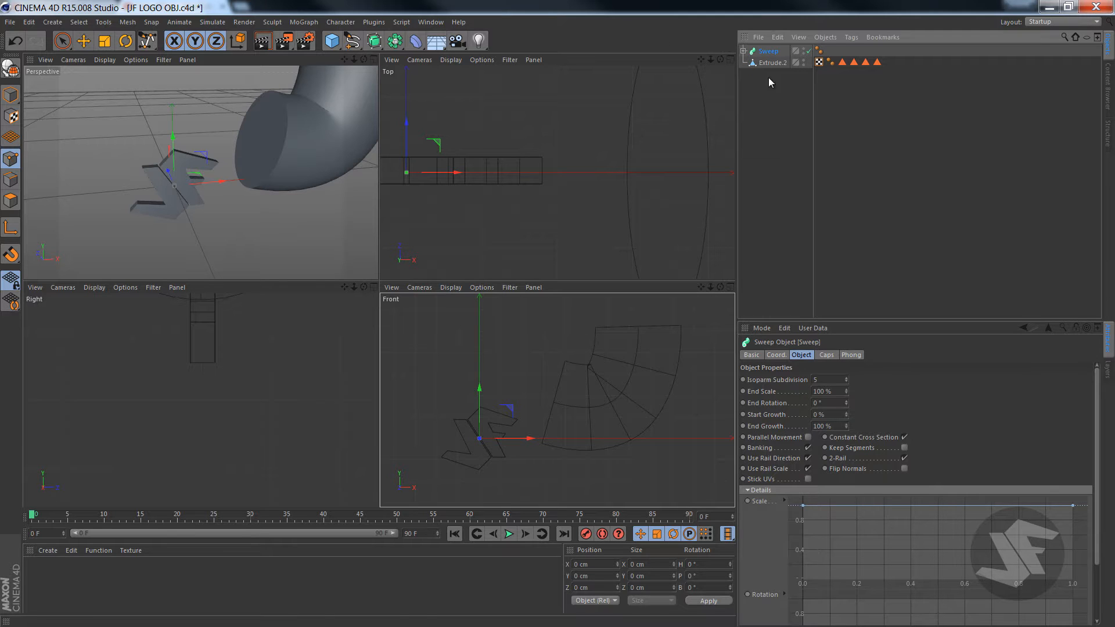
pyautogui.click(10, 69)
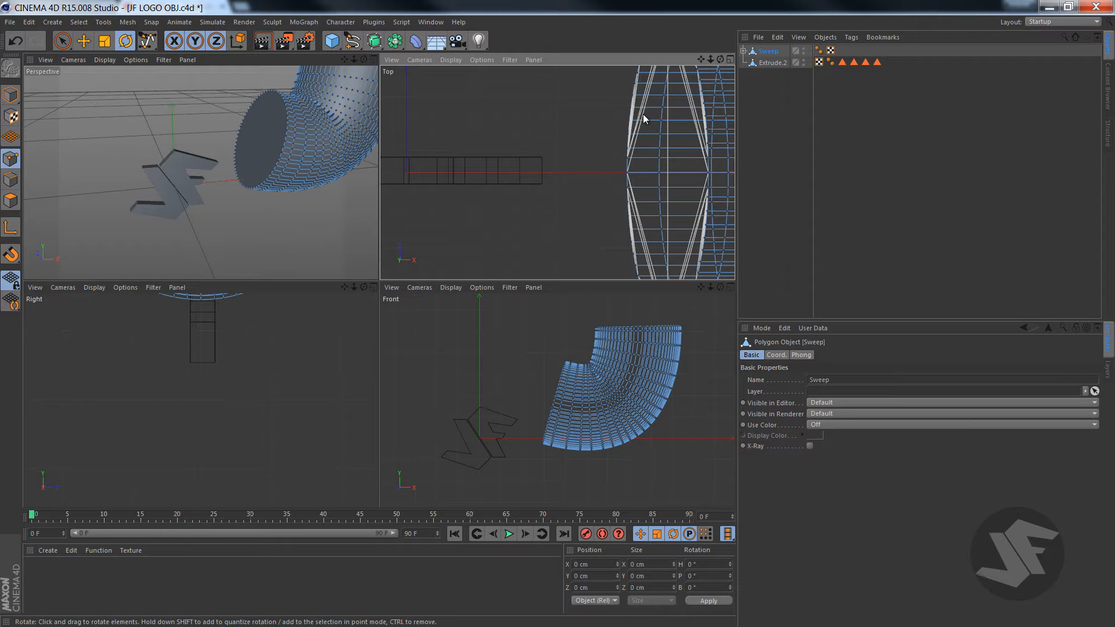
pyautogui.hotkey('ctrl', 'z')
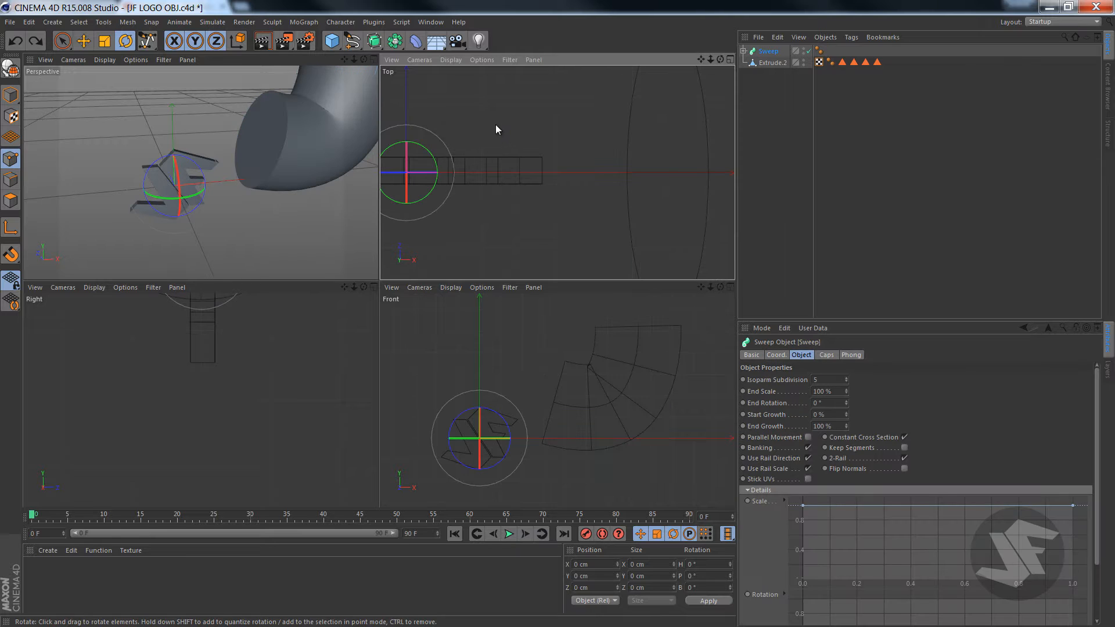
# Set the radius of the circle inside the Sweep object to 40 cm
pyautogui.click(743, 51)
pyautogui.click(773, 63)
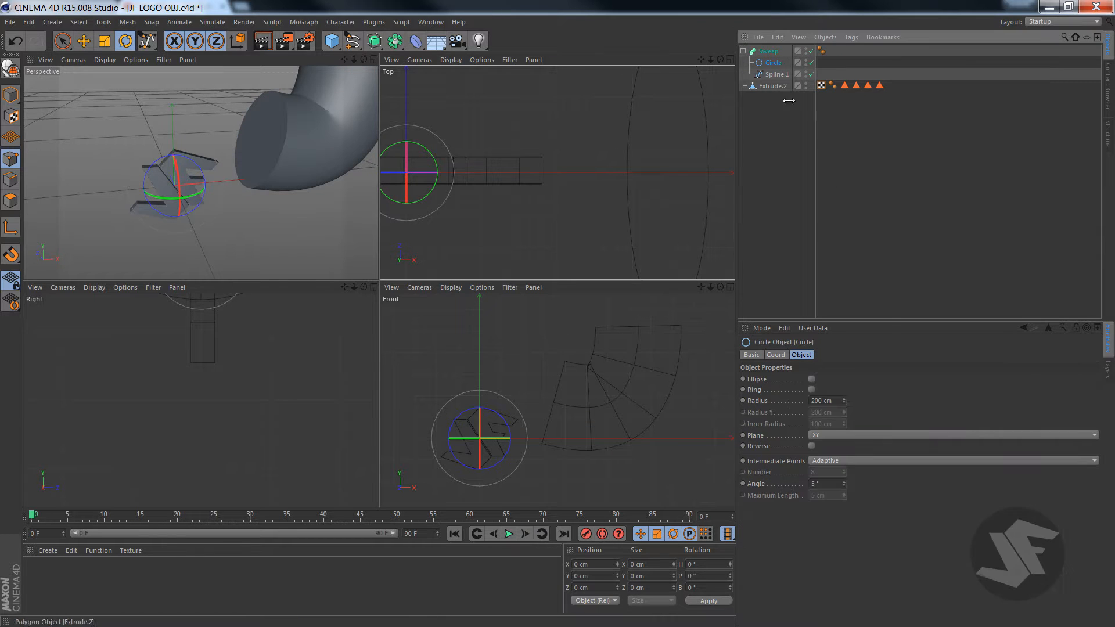
pyautogui.click(827, 401)
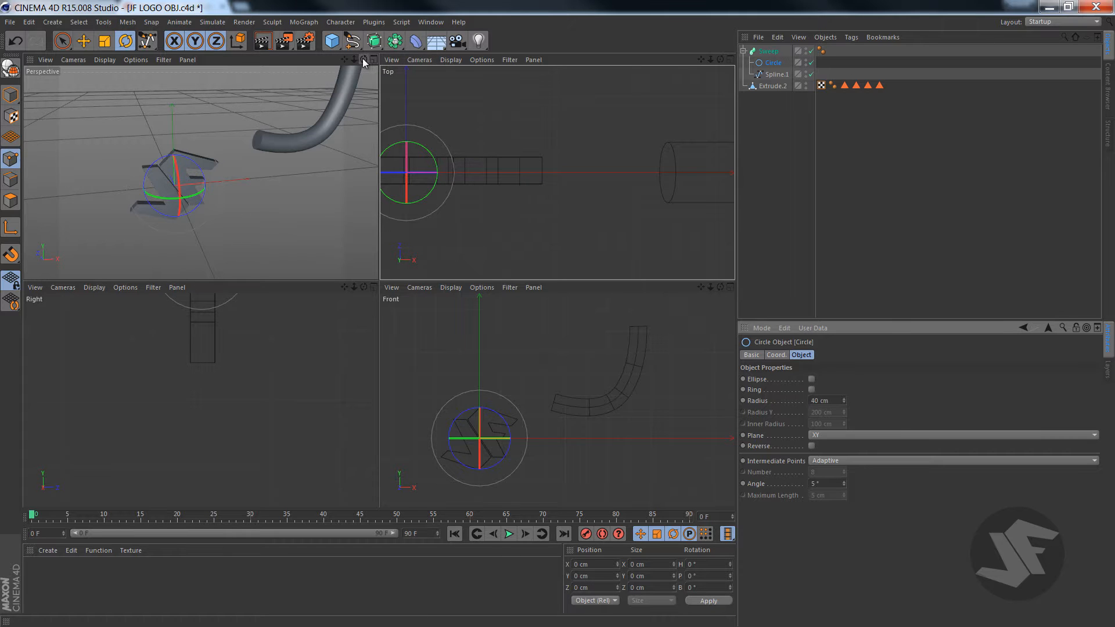
# Convert the slimmer Sweep tube into an editable polygon object
pyautogui.moveTo(363, 59); pyautogui.dragTo(381, 281)
pyautogui.click(765, 52)
pyautogui.press('c')
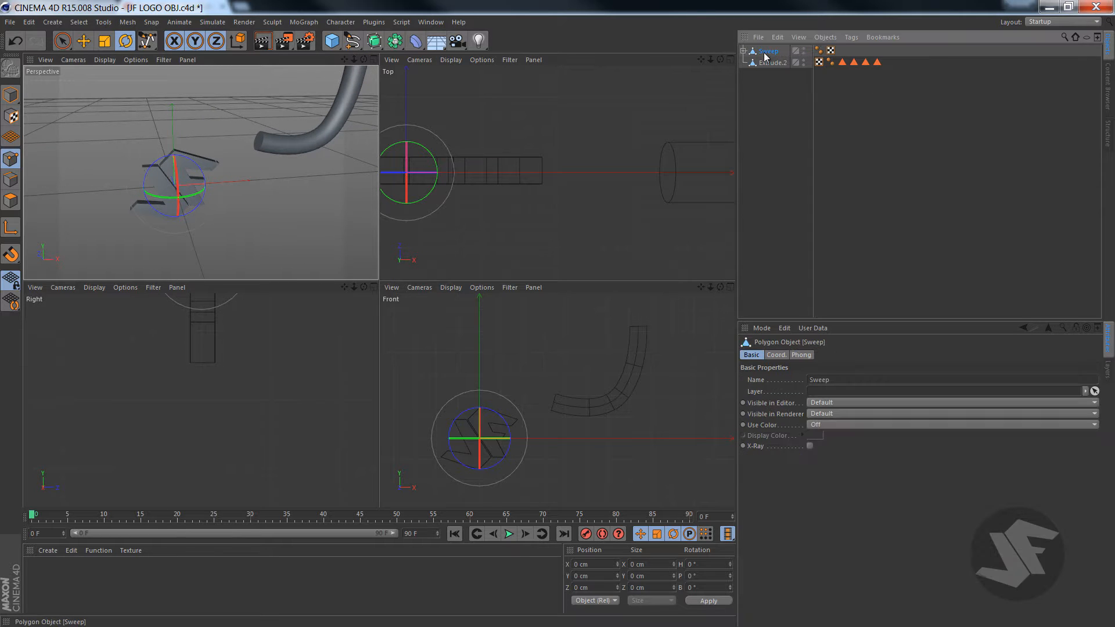
# Delete both cap objects nested under the converted Sweep so the tube is open at its ends
pyautogui.click(743, 51)
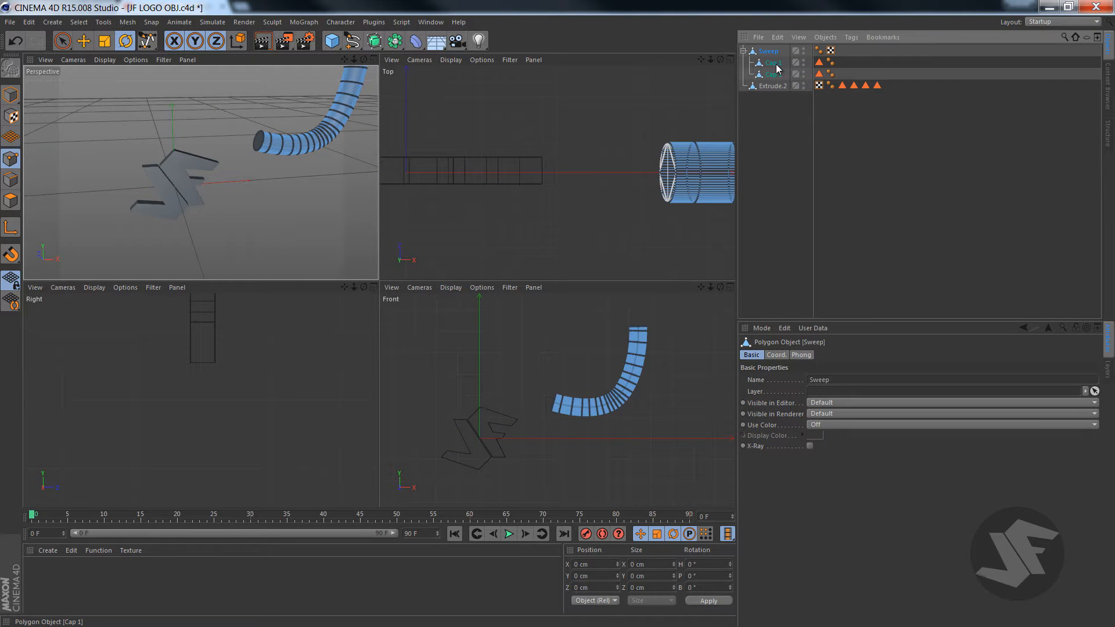
pyautogui.click(776, 64)
pyautogui.keyDown('shift'); pyautogui.click(776, 74); pyautogui.keyUp('shift')
pyautogui.press('Delete')
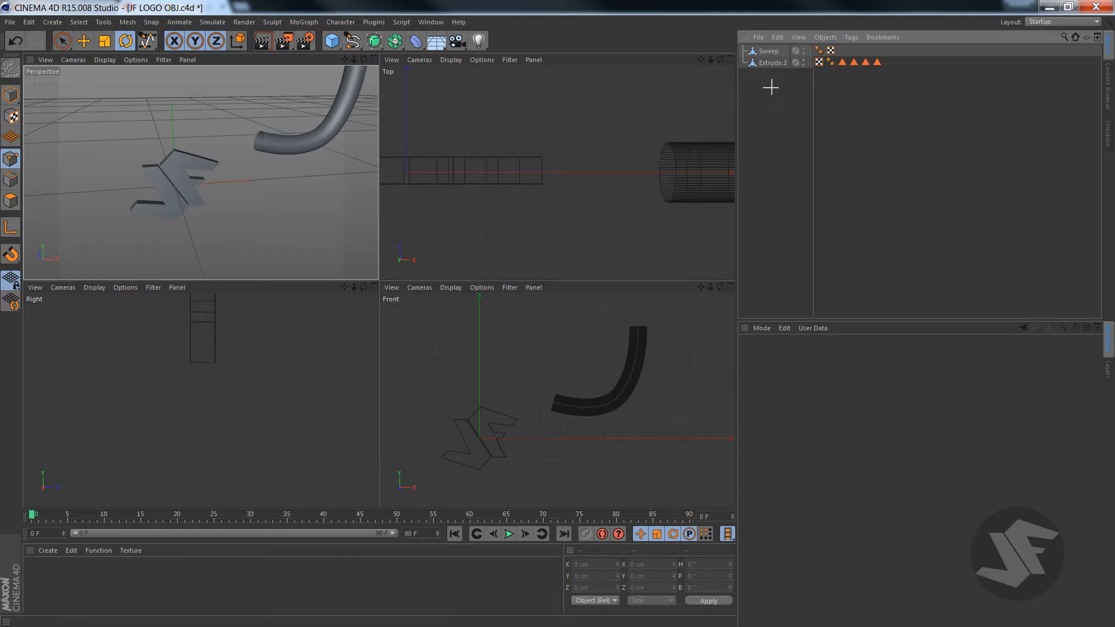
# Duplicate the open Sweep tube with copy and paste, and switch the copy to Model mode
pyautogui.moveTo(772, 87); pyautogui.dragTo(760, 52)
pyautogui.click(773, 112)
pyautogui.click(777, 55)
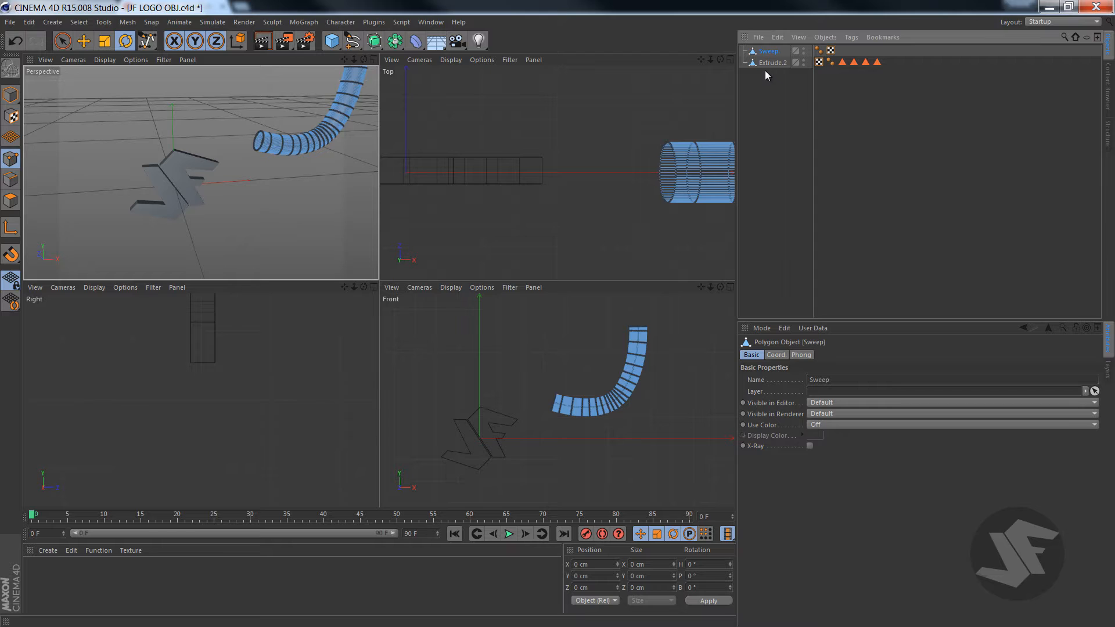
pyautogui.hotkey('ctrl', 'c')
pyautogui.hotkey('ctrl', 'v')
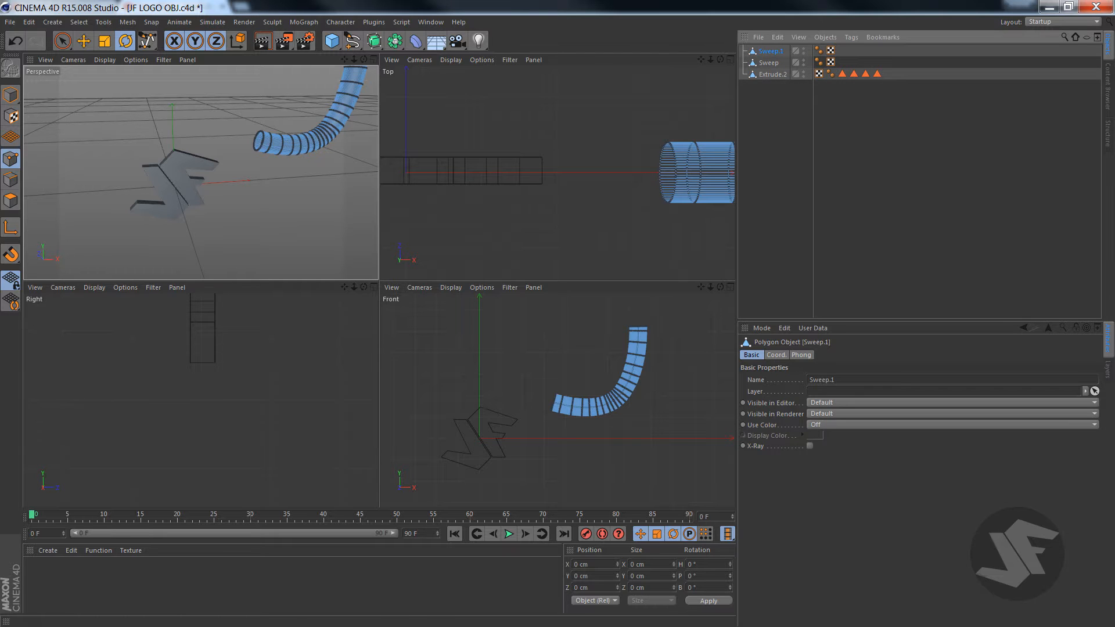
pyautogui.click(11, 95)
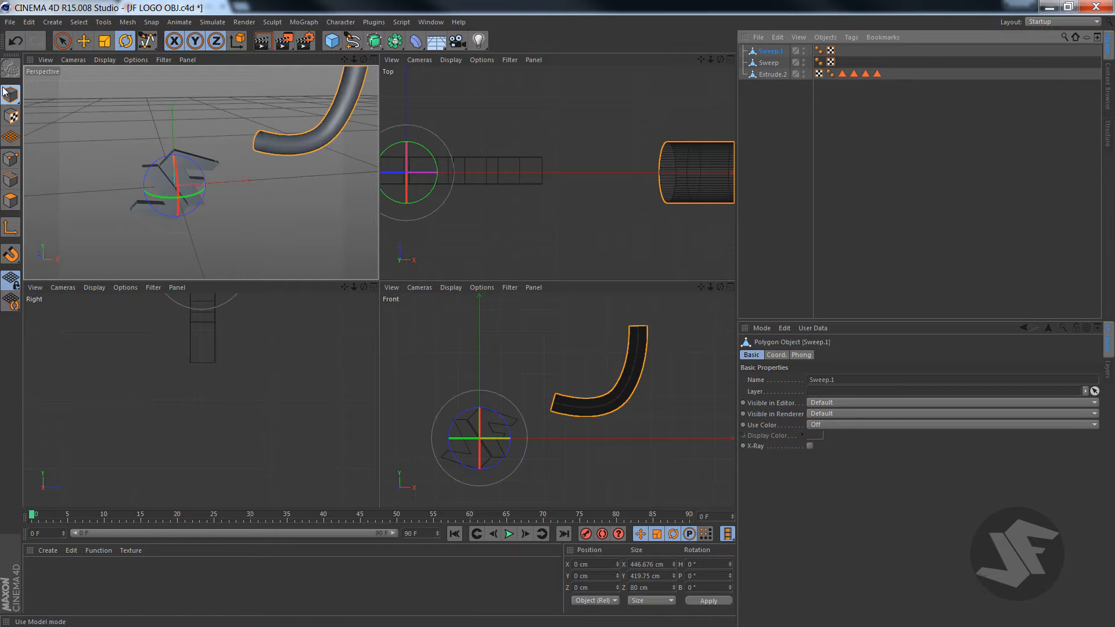
# Rotate the copied Sweep.1 tube to a heading of -180° so it mirrors the original on the other side of the logo, viewed in a maximized perspective
pyautogui.click(200, 199)
pyautogui.click(767, 52)
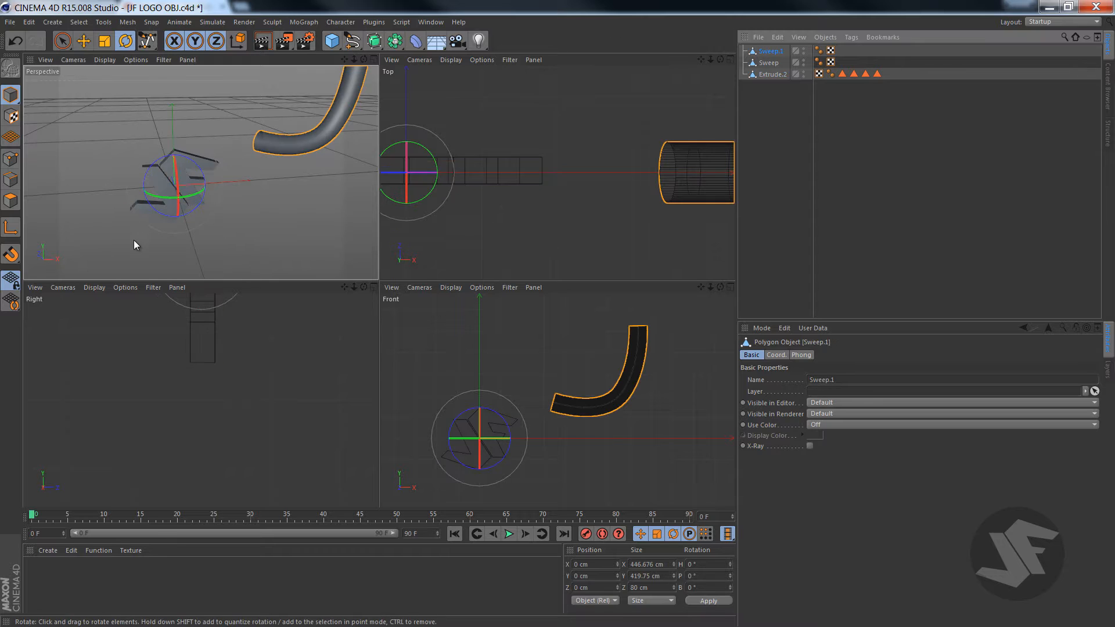
pyautogui.moveTo(195, 198); pyautogui.dragTo(85, 143)
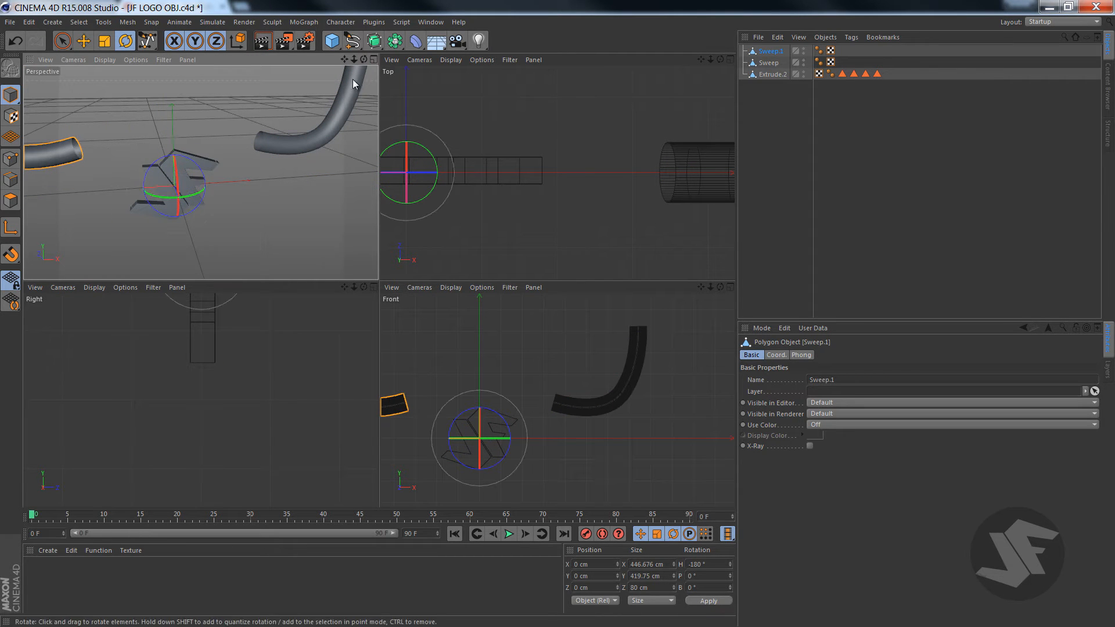
pyautogui.moveTo(366, 58); pyautogui.dragTo(367, 49)
pyautogui.click(373, 59)
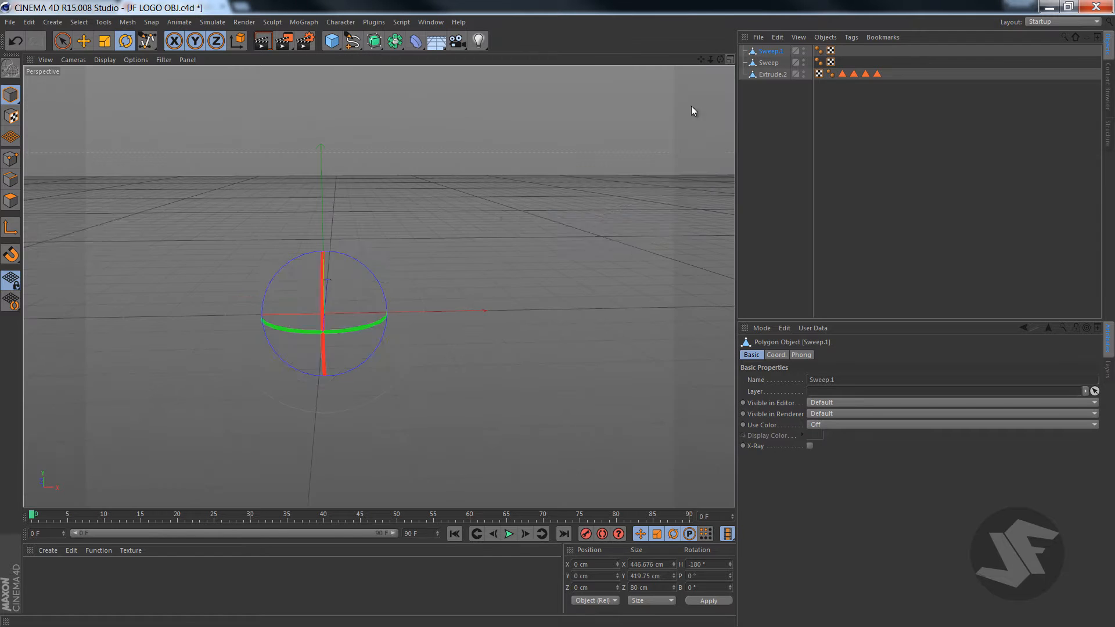
pyautogui.moveTo(701, 59); pyautogui.dragTo(560, 319)
# Open the RealFlow SD Exporter, set the end frame to 300, and clear and re-add Extrude.2, Sweep and Sweep.1 to the exported objects
pyautogui.click(374, 22)
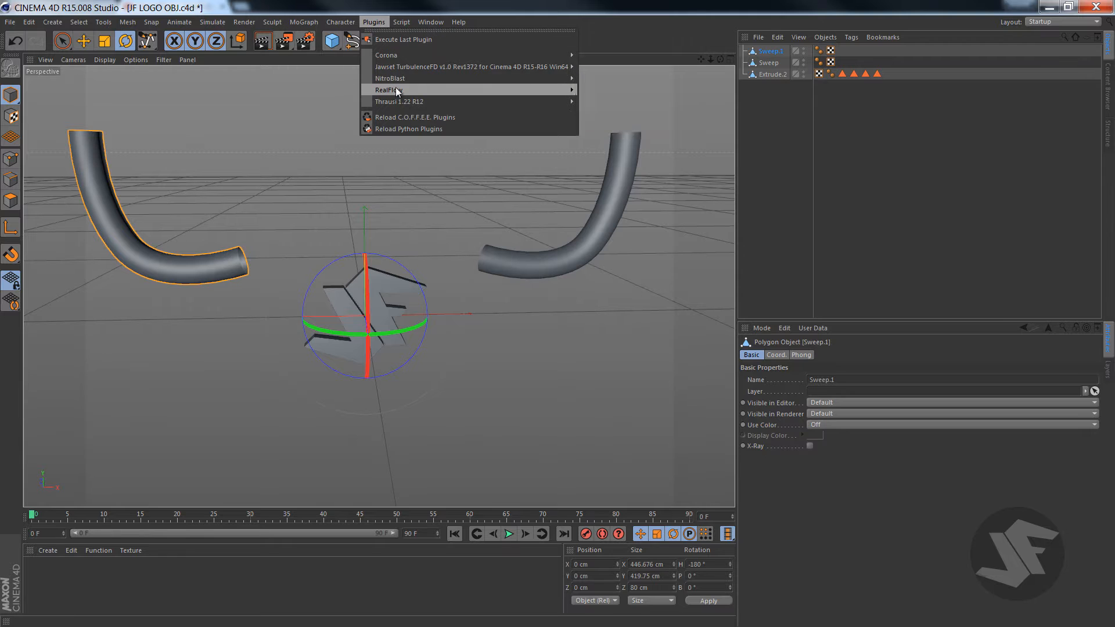
pyautogui.moveTo(410, 92)
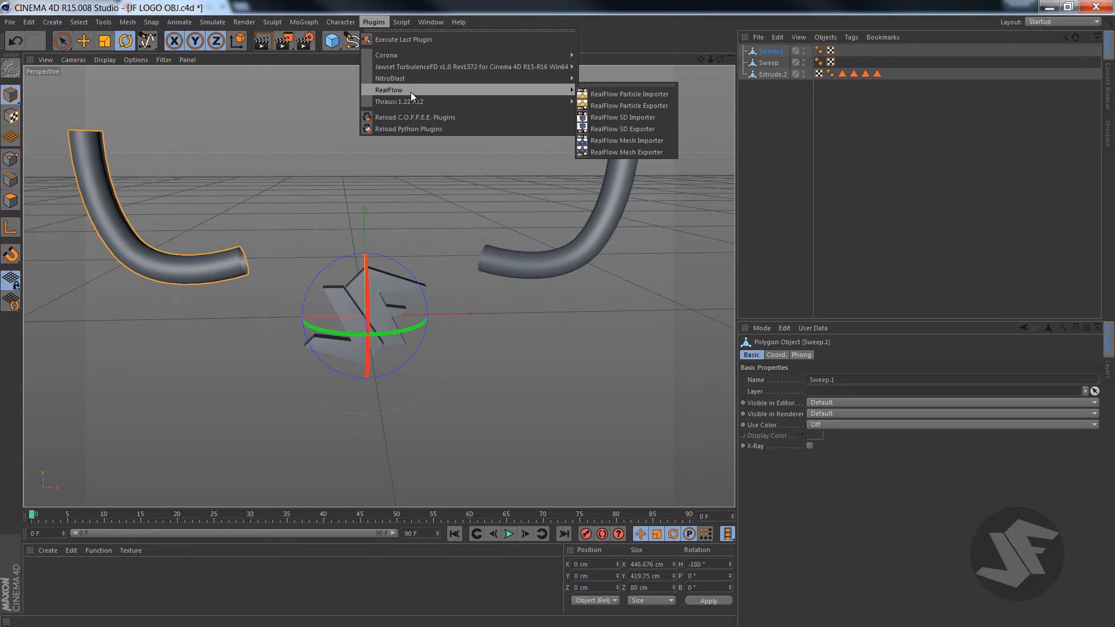
pyautogui.click(619, 129)
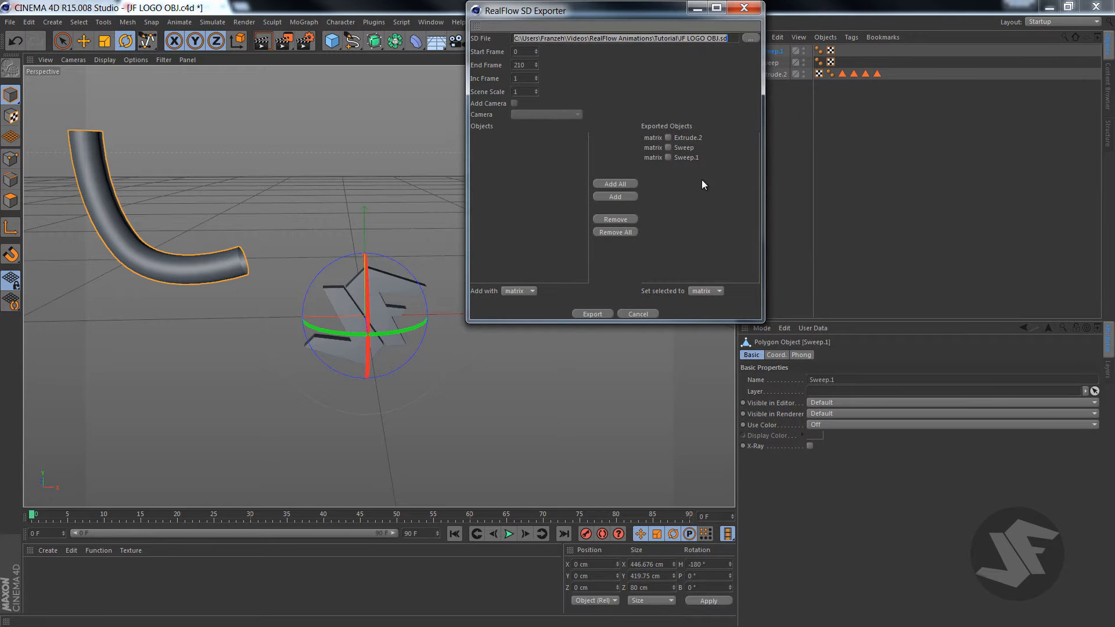
pyautogui.click(611, 232)
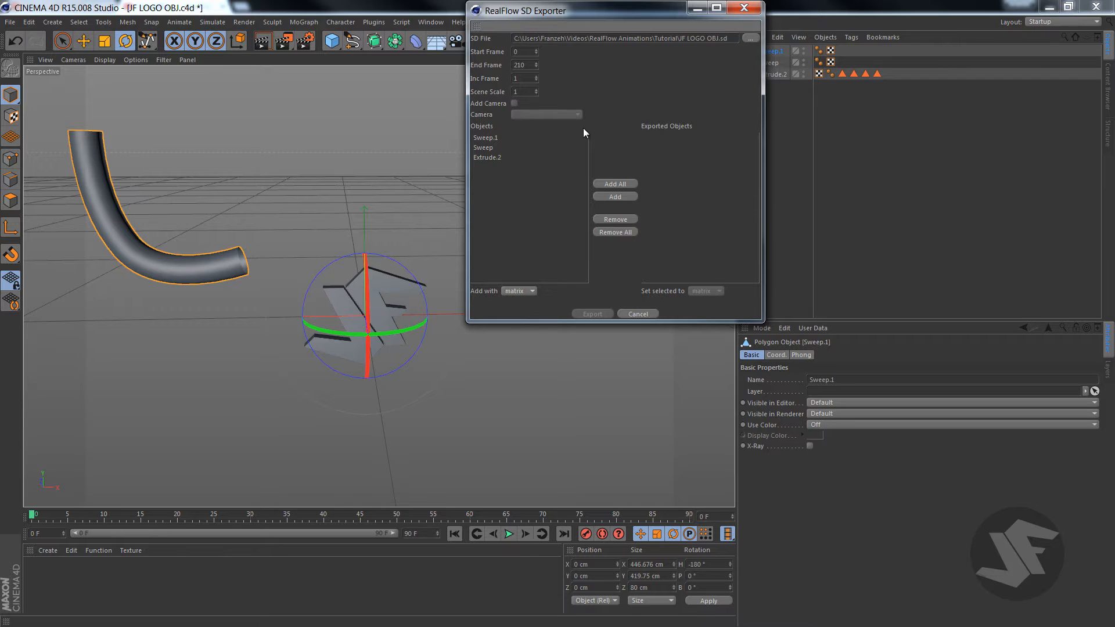
pyautogui.click(536, 67)
pyautogui.doubleClick(529, 67)
pyautogui.write('300')
pyautogui.click(615, 183)
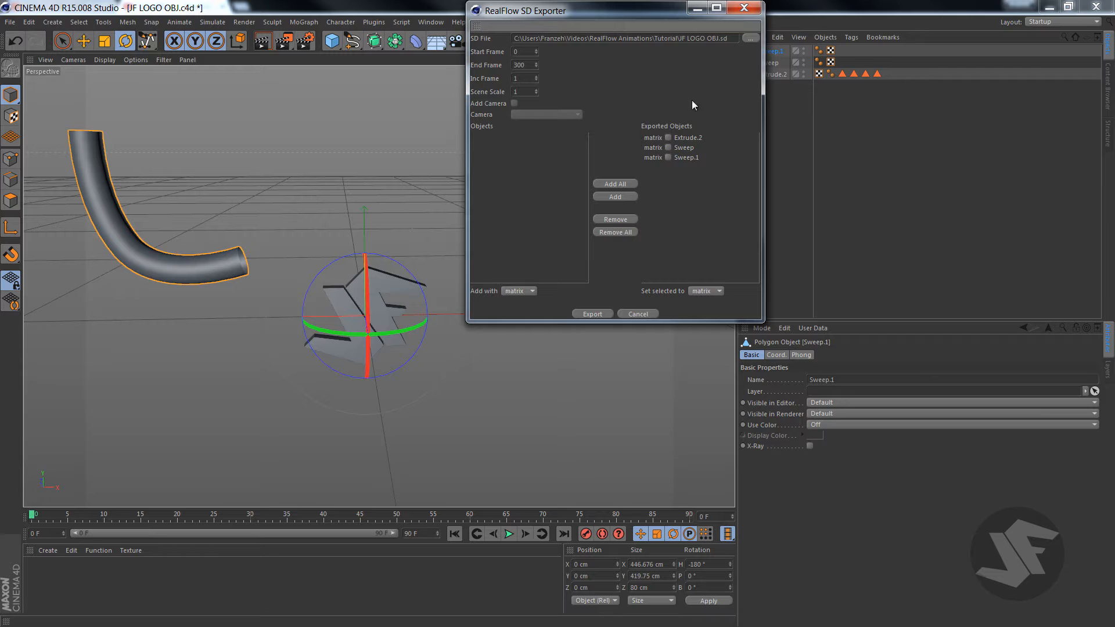
# Browse for the SD file's location and create a folder named TUT LOGO TAKE 1000 inside RealFlow Animations
pyautogui.click(750, 39)
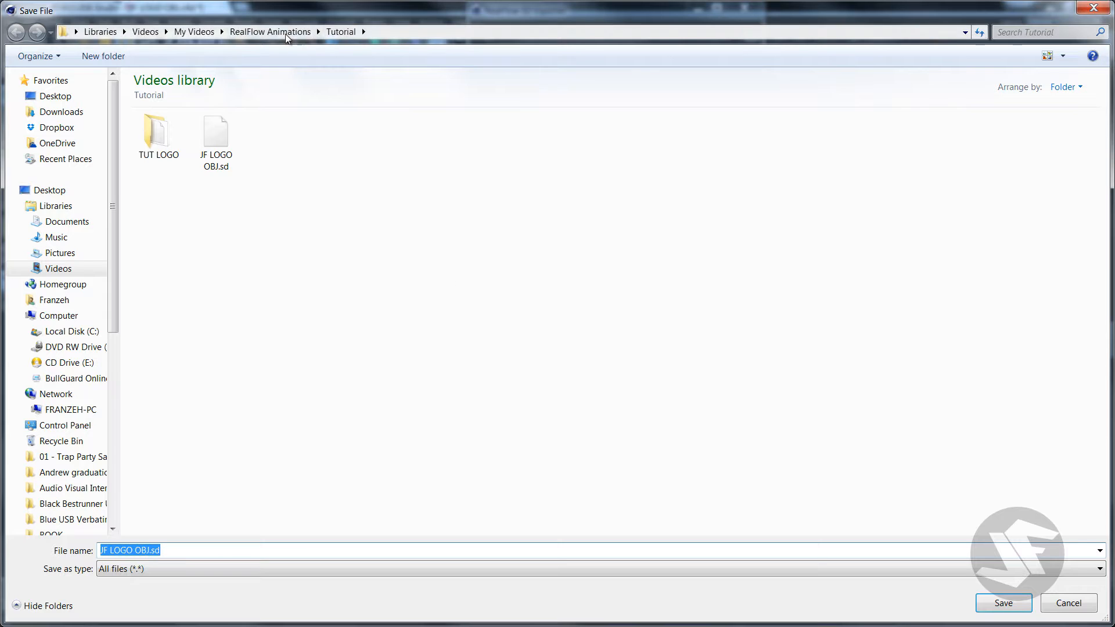
pyautogui.click(270, 31)
pyautogui.rightClick(222, 238)
pyautogui.moveTo(287, 392)
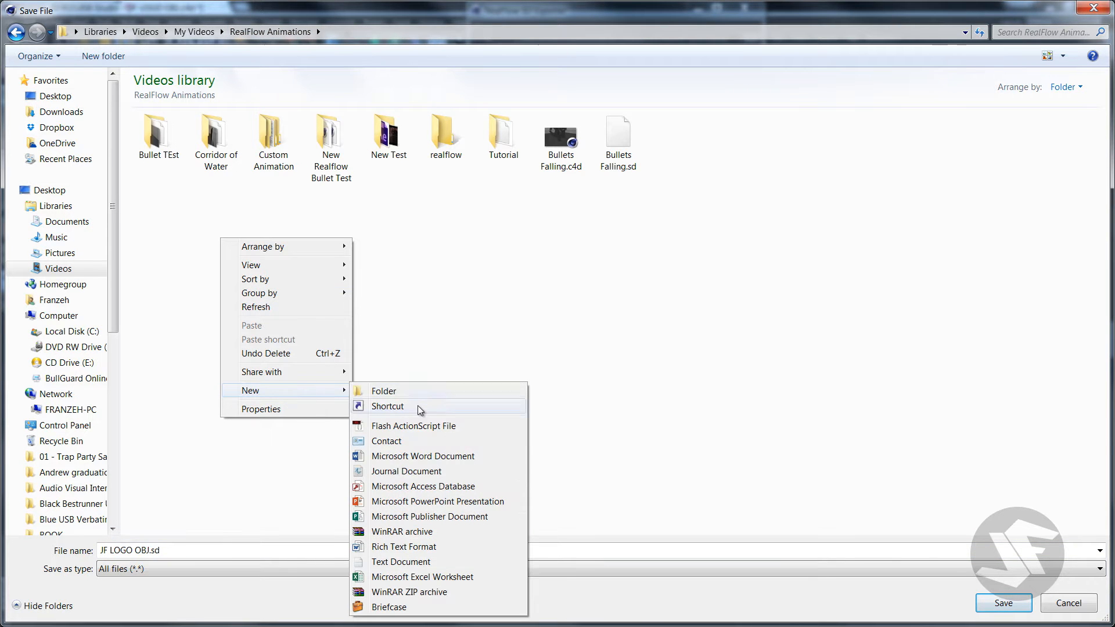
pyautogui.click(430, 387)
pyautogui.write('TUT')
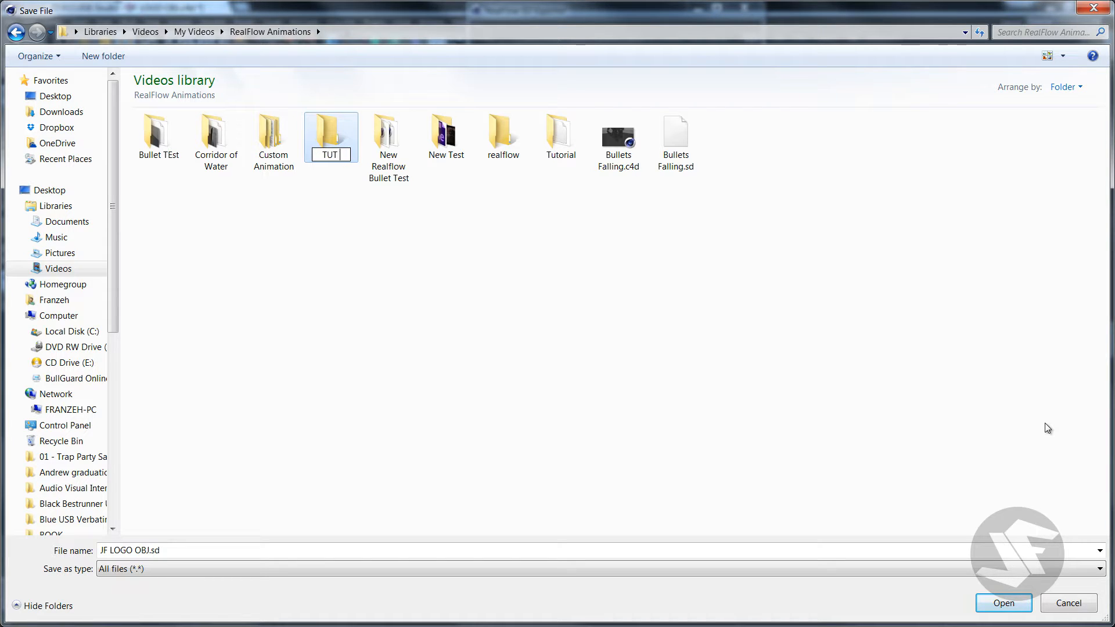
pyautogui.write(' LOGO TAKE')
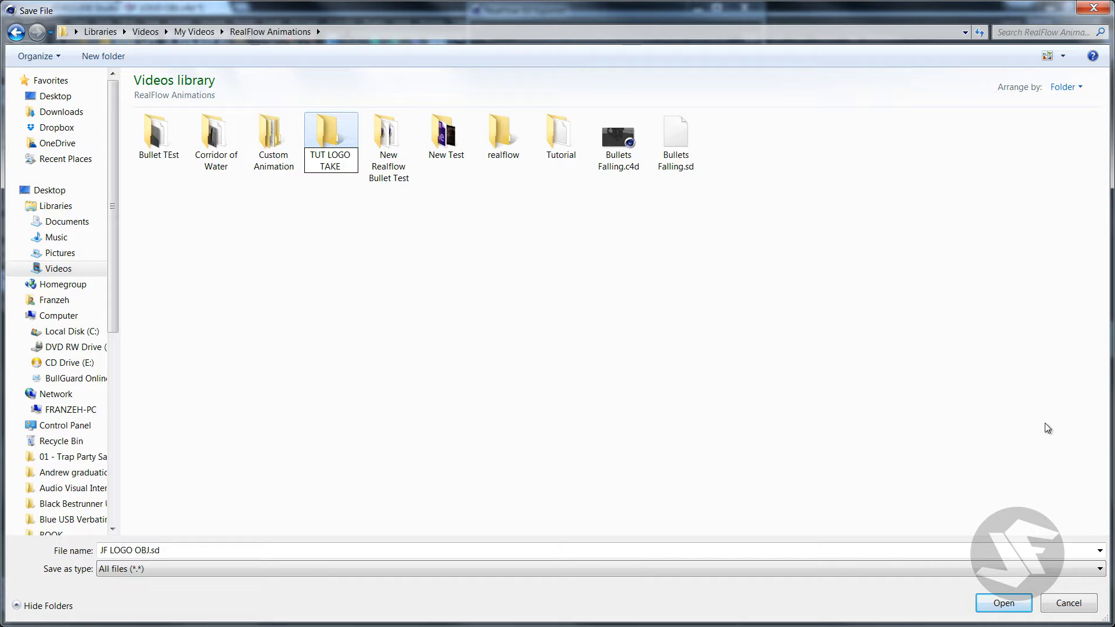
pyautogui.write(' 1000')
pyautogui.press('Return')
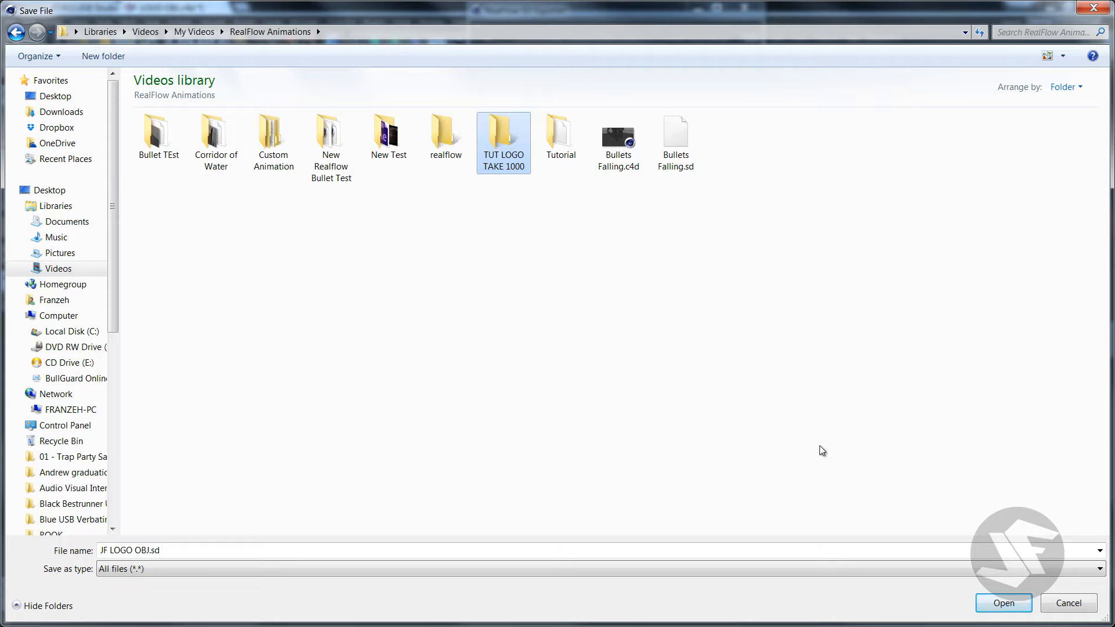
# Set the SD output file to JF LOGO OBJ.sd inside the TUT LOGO TAKE 1000 folder and export the objects
pyautogui.click(1000, 603)
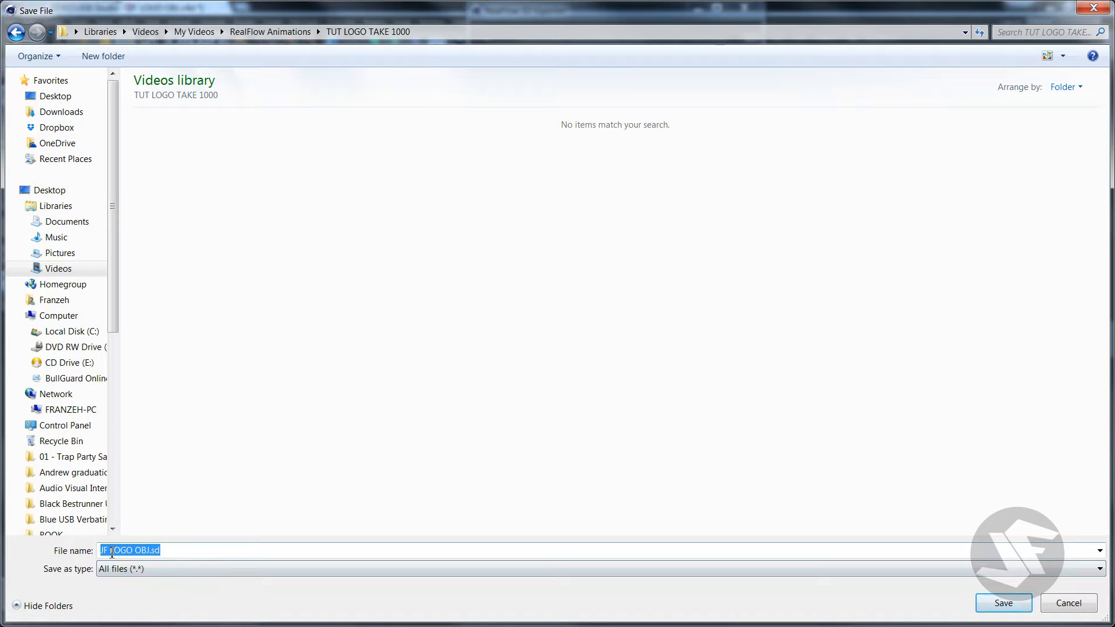
pyautogui.click(1003, 603)
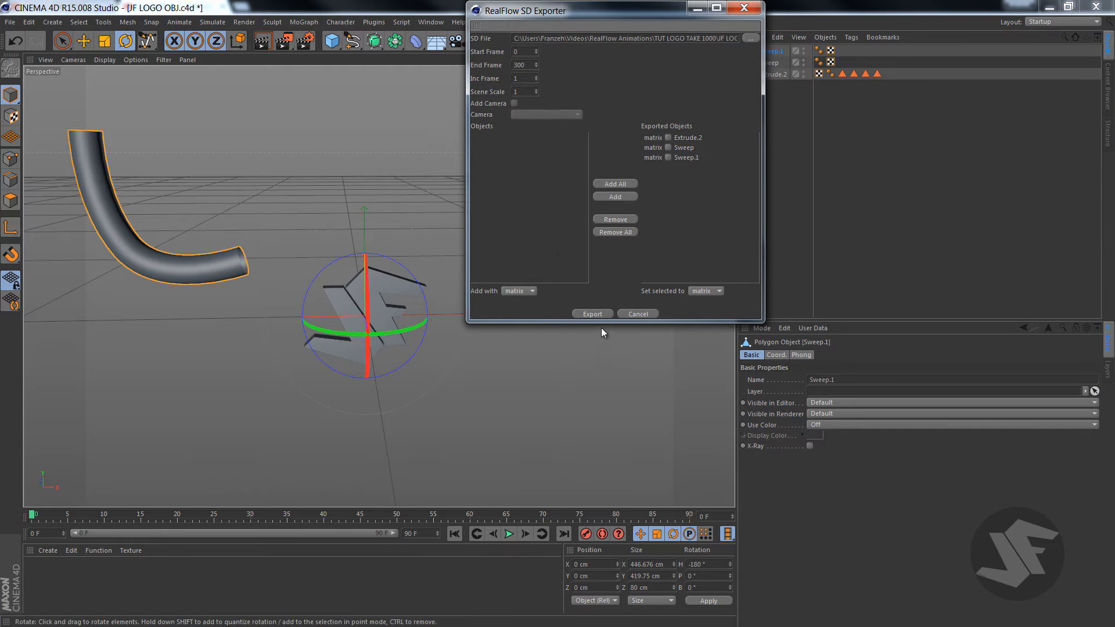
pyautogui.click(593, 314)
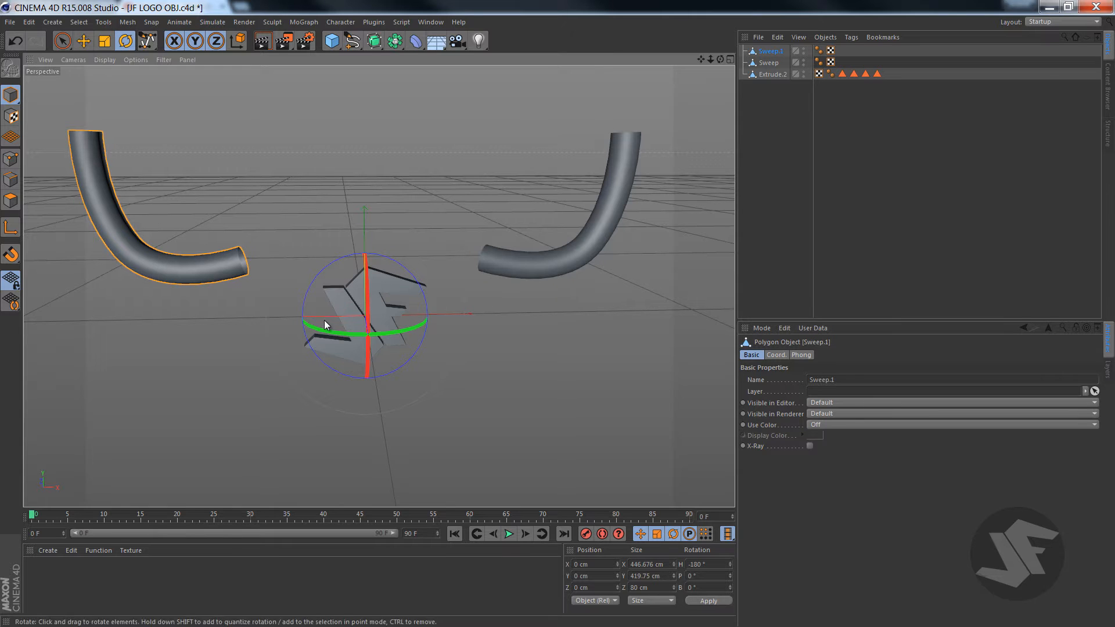
# Save the Cinema 4D logo scene, and switch to RealFlow and dismiss its startup announcement
pyautogui.moveTo(325, 325); pyautogui.dragTo(329, 332)
pyautogui.hotkey('ctrl', 's')
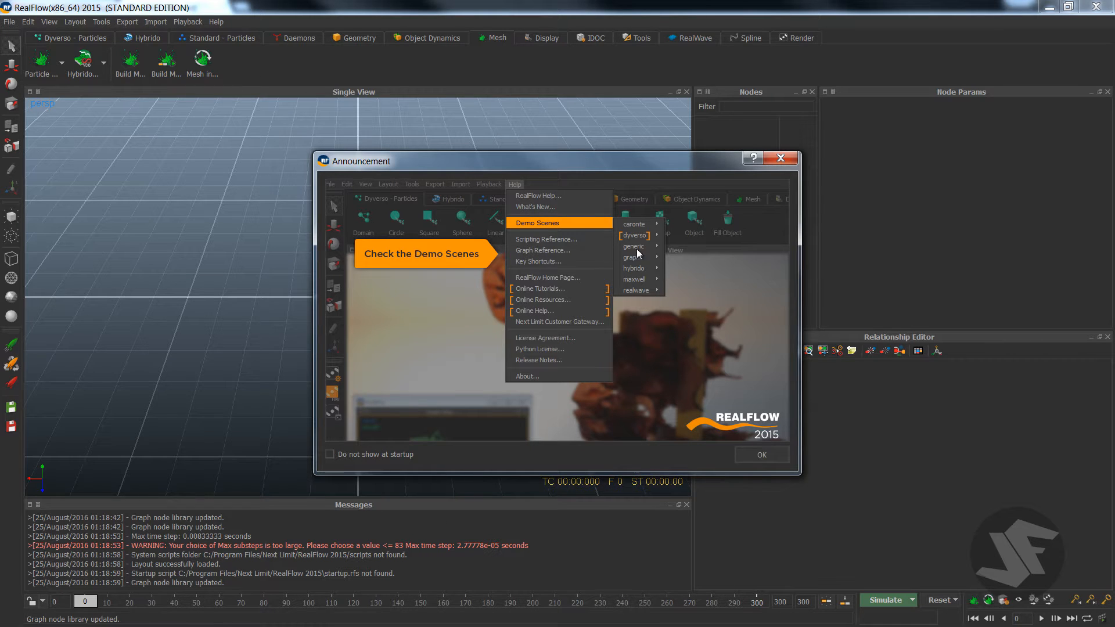
pyautogui.click(781, 160)
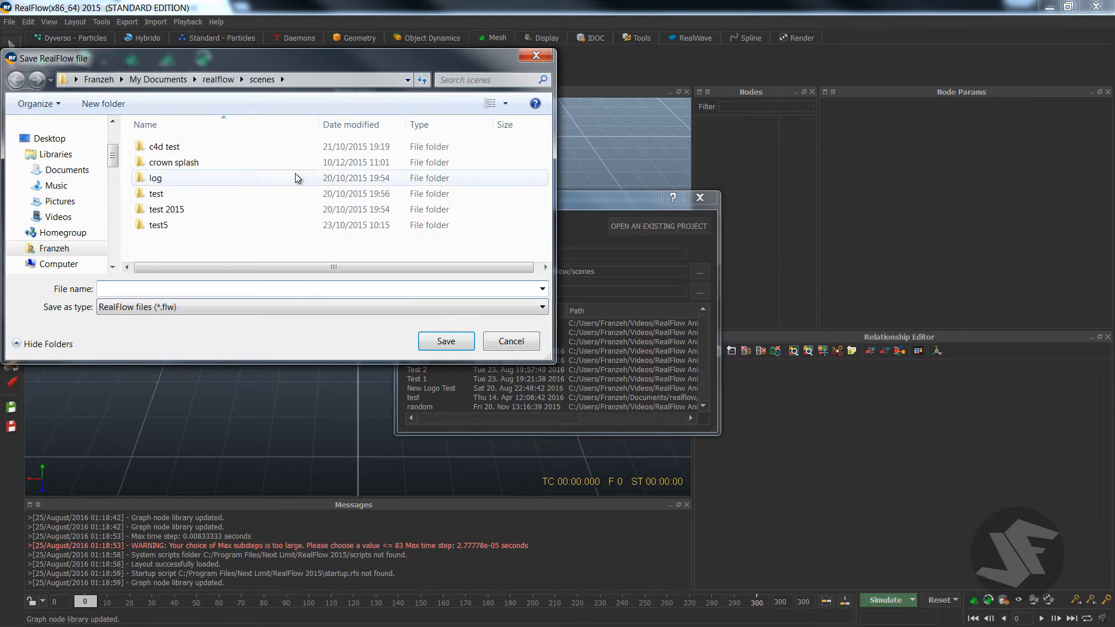
pyautogui.click(218, 80)
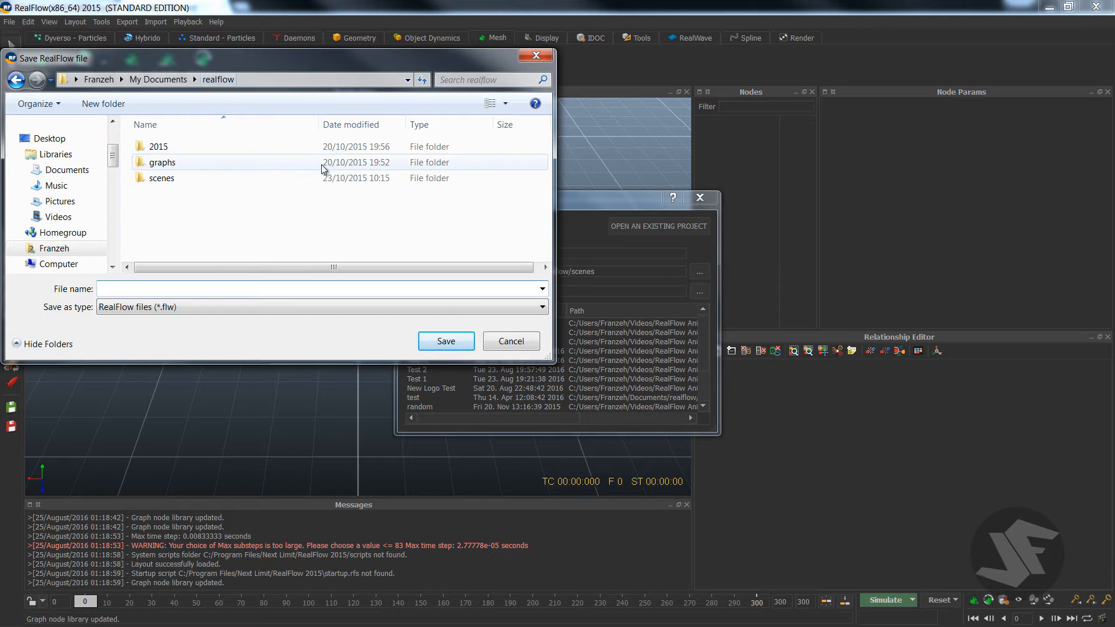
pyautogui.click(158, 79)
pyautogui.click(58, 217)
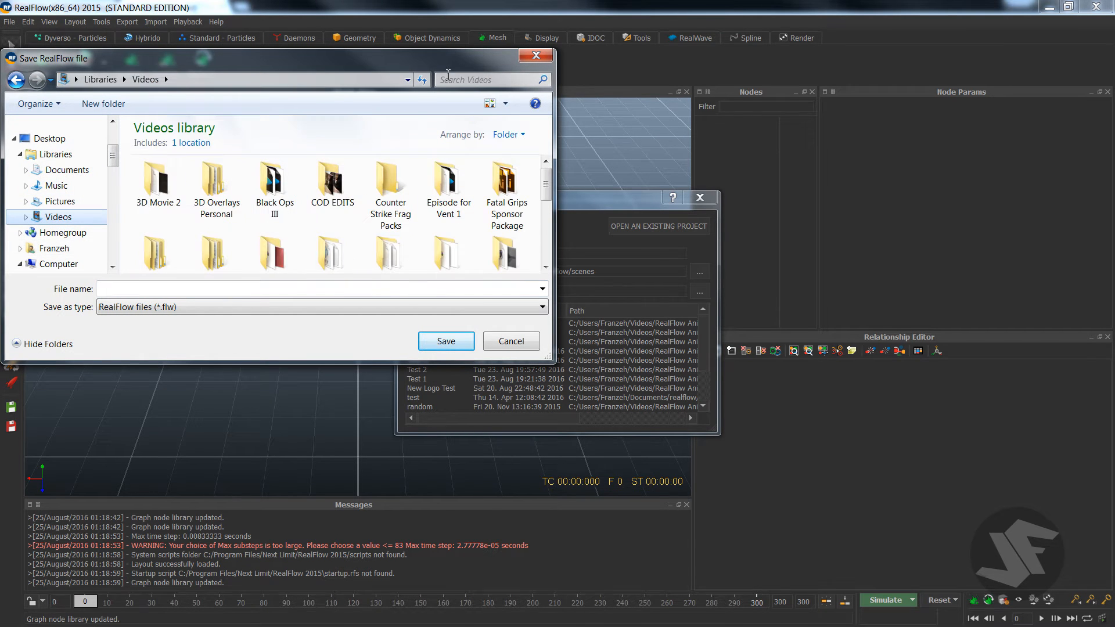
pyautogui.click(536, 55)
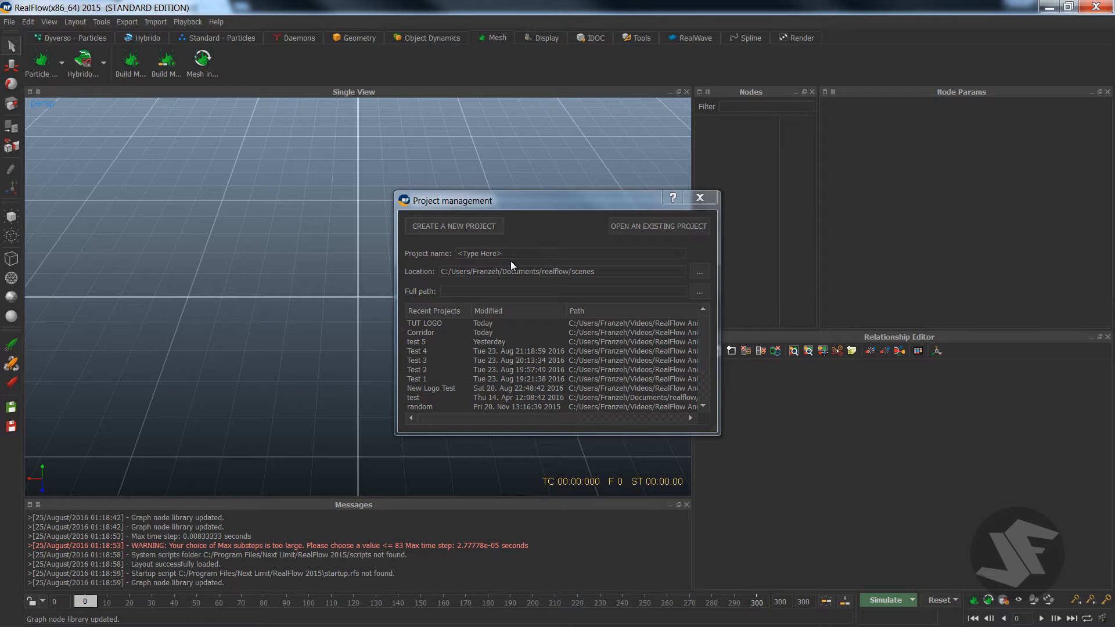
# Enter Logo Tut T1000 as the project name in the project management dialog
pyautogui.click(546, 253)
pyautogui.hotkey('ctrl', 'a')
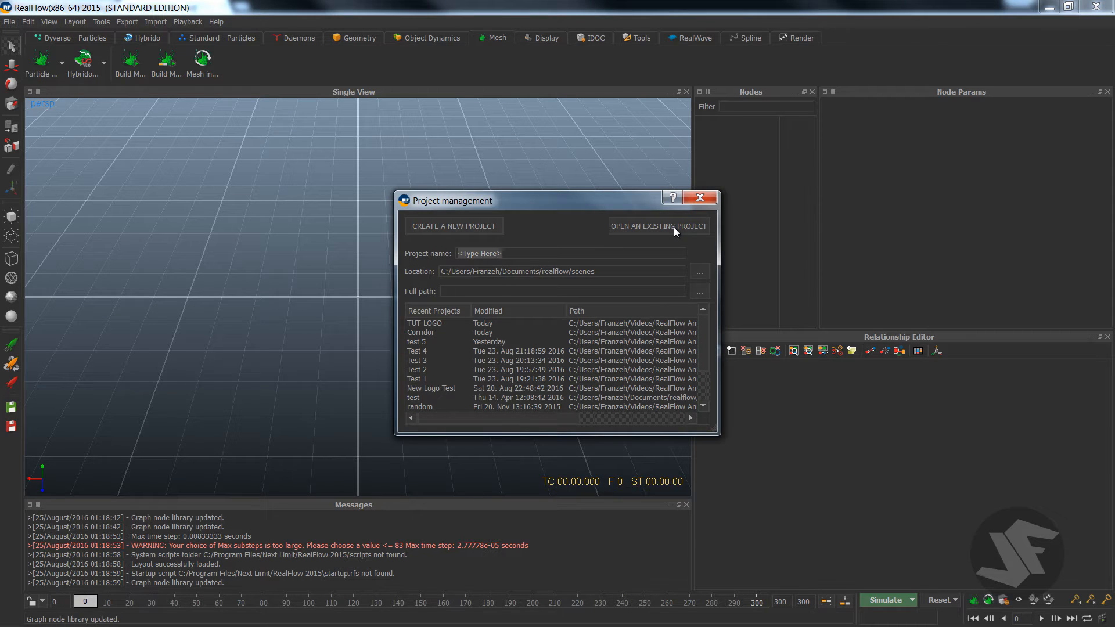
pyautogui.write('lOGO')
pyautogui.press('BackSpace')
pyautogui.press('BackSpace')
pyautogui.press('BackSpace')
pyautogui.press('BackSpace')
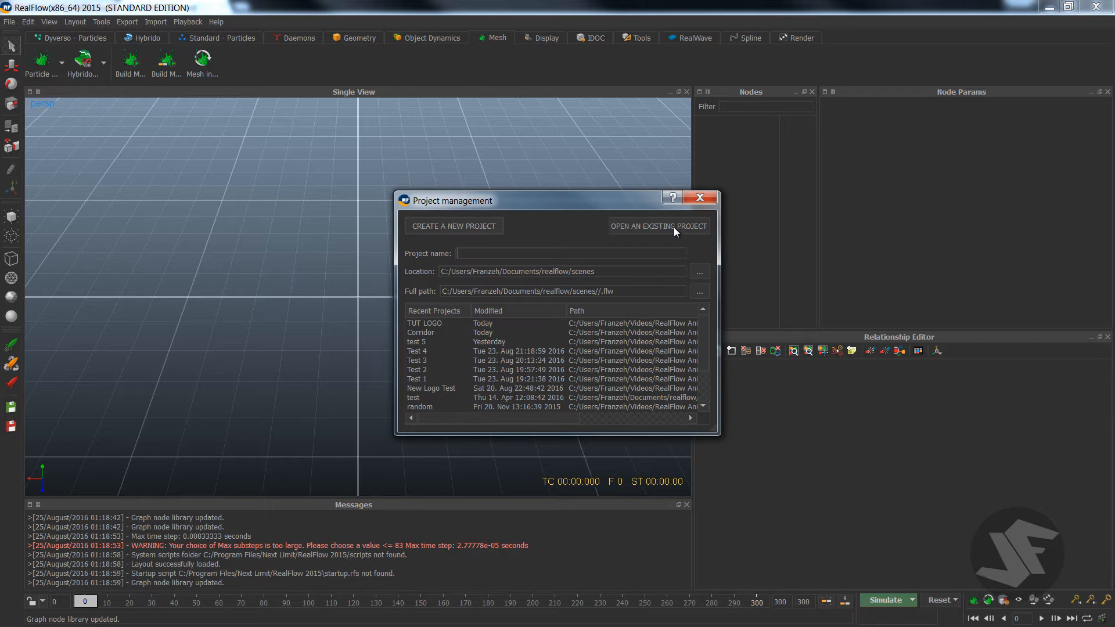
pyautogui.write('Logo Tut T100')
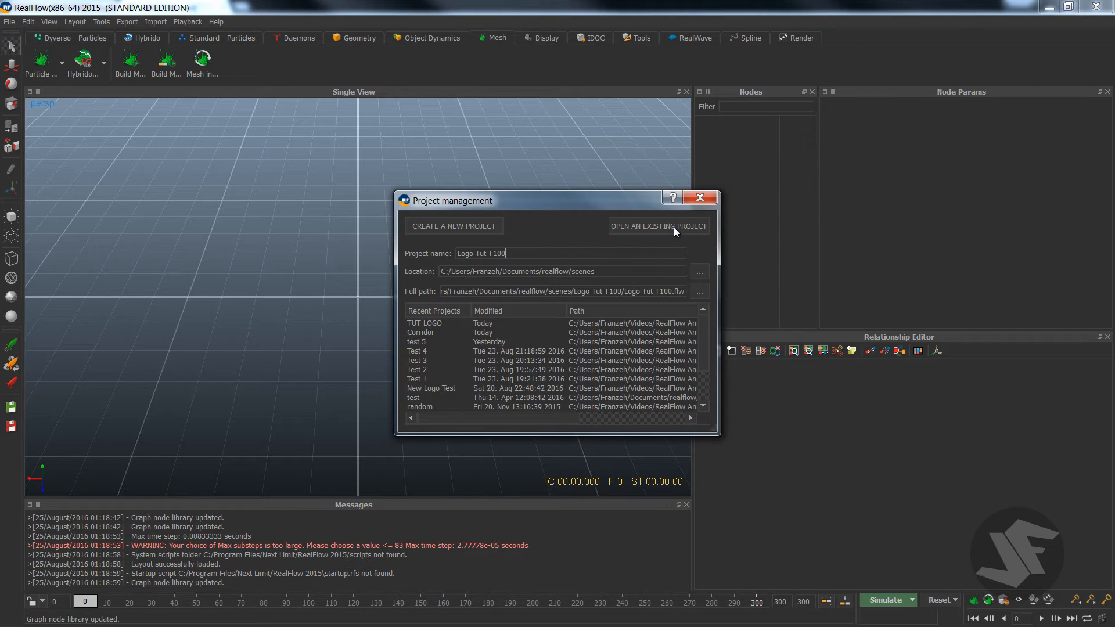
pyautogui.write('0')
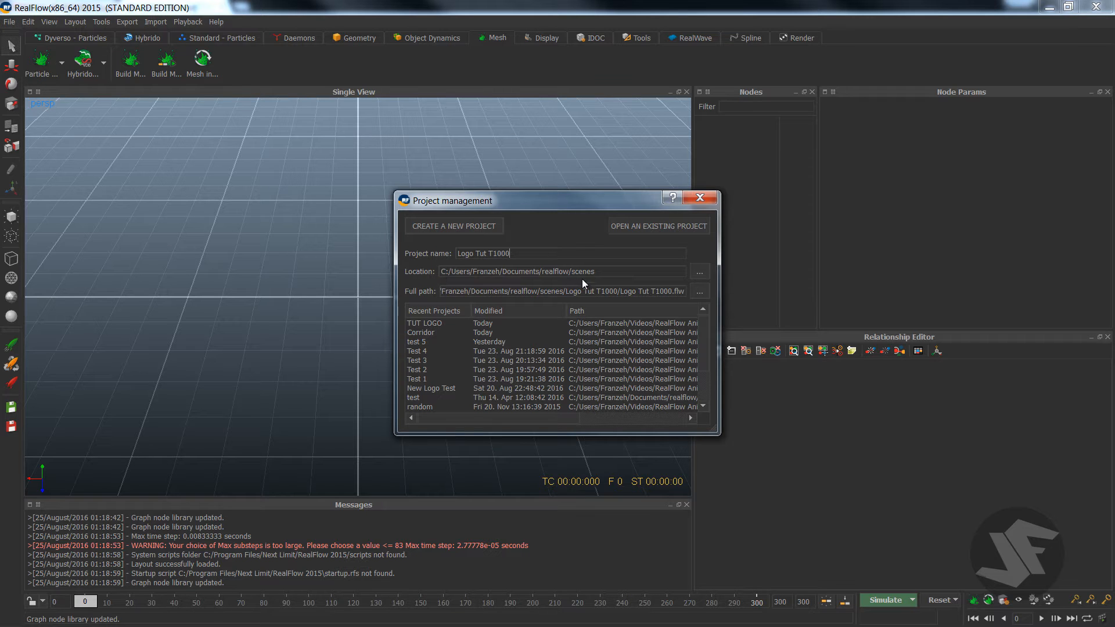
# Save the new RealFlow project as Tut T1000 in the TUT LOGO TAKE 1000 folder under Videos, RealFlow Animations
pyautogui.click(700, 292)
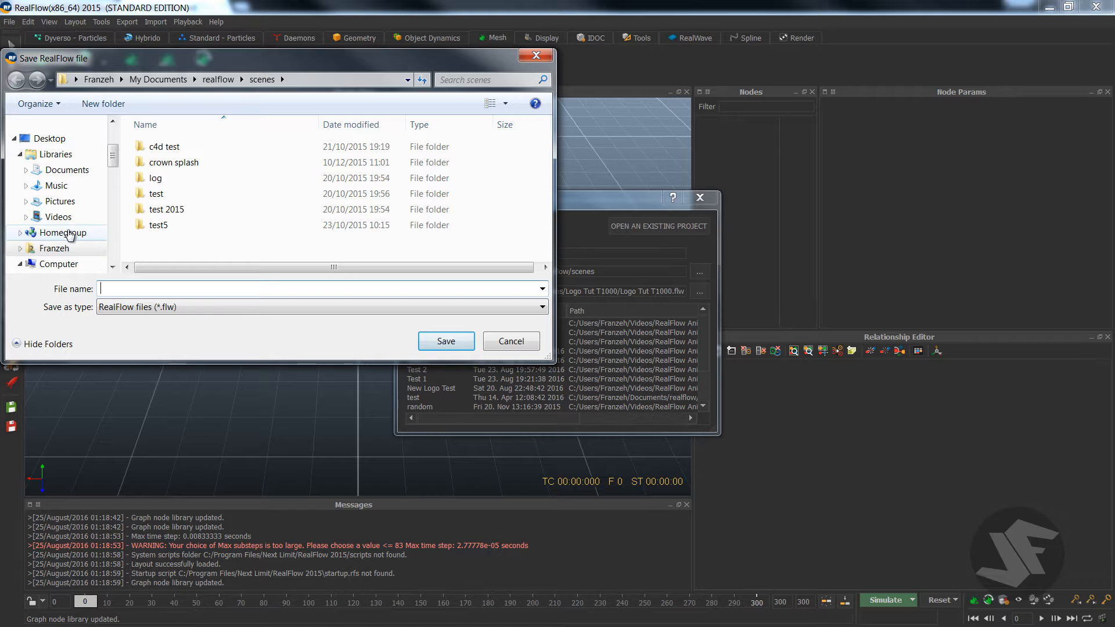
pyautogui.click(58, 217)
pyautogui.scroll(-2, 279, 226)
pyautogui.click(275, 220)
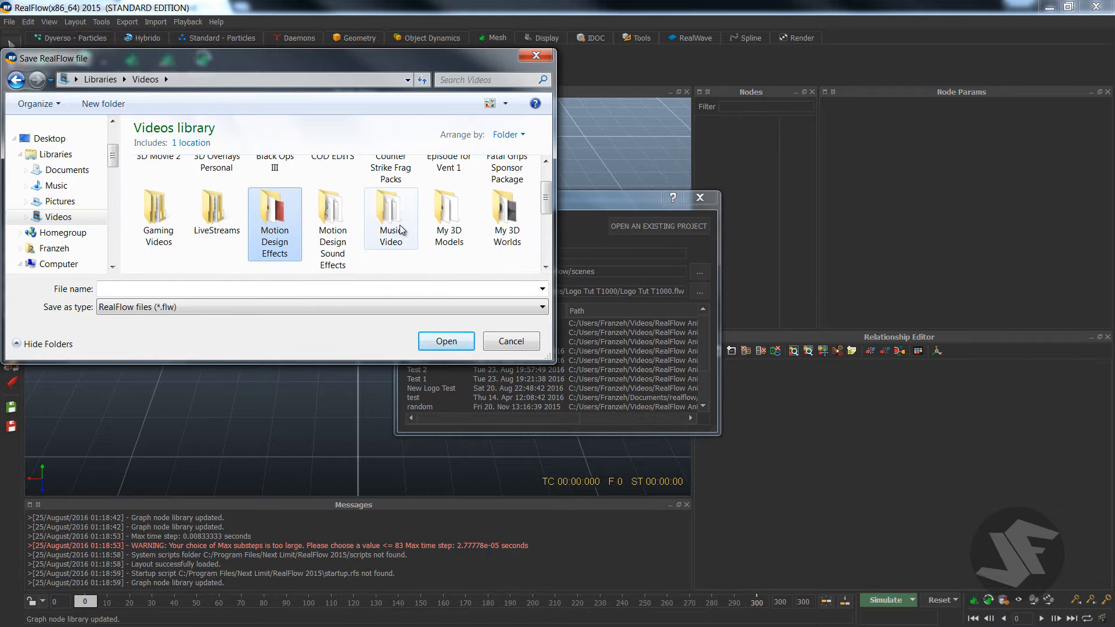
pyautogui.scroll(-3, 400, 230)
pyautogui.doubleClick(299, 195)
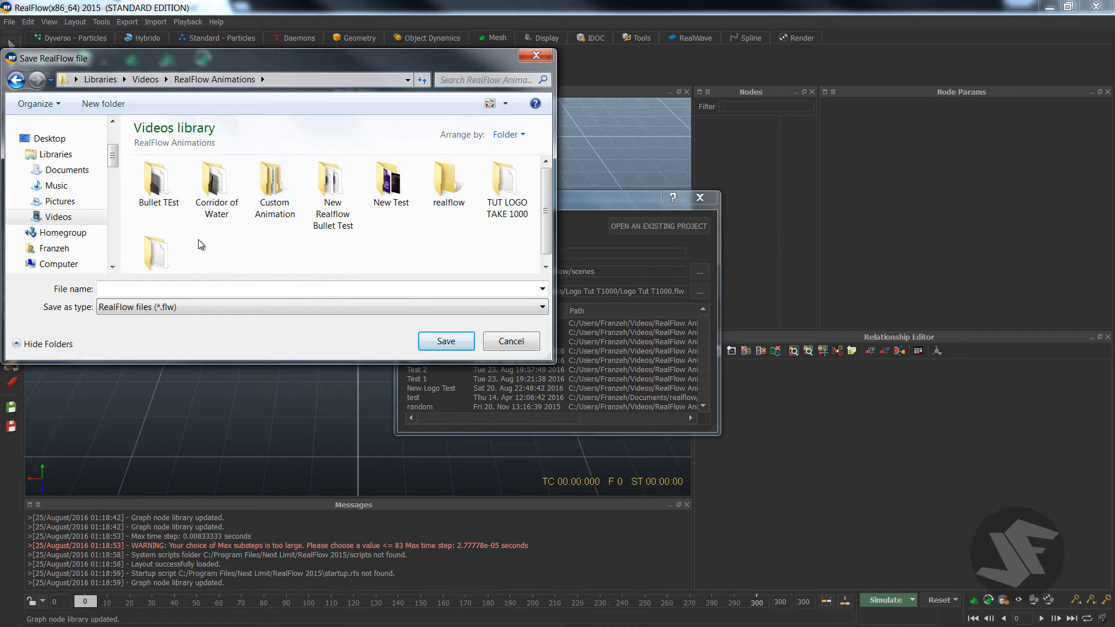
pyautogui.click(487, 205)
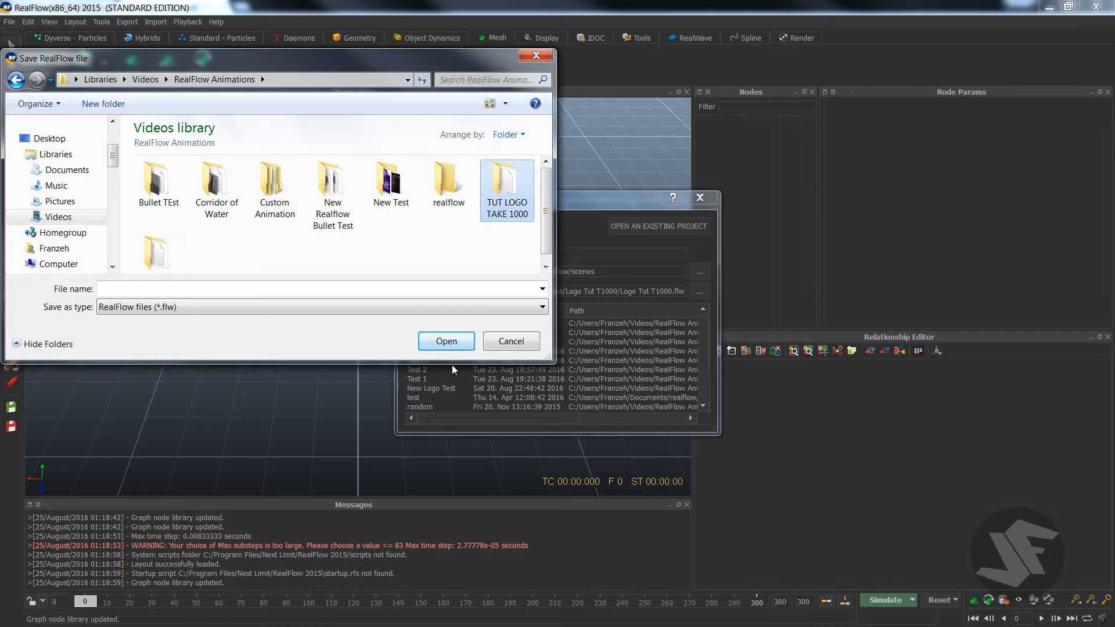
pyautogui.click(455, 342)
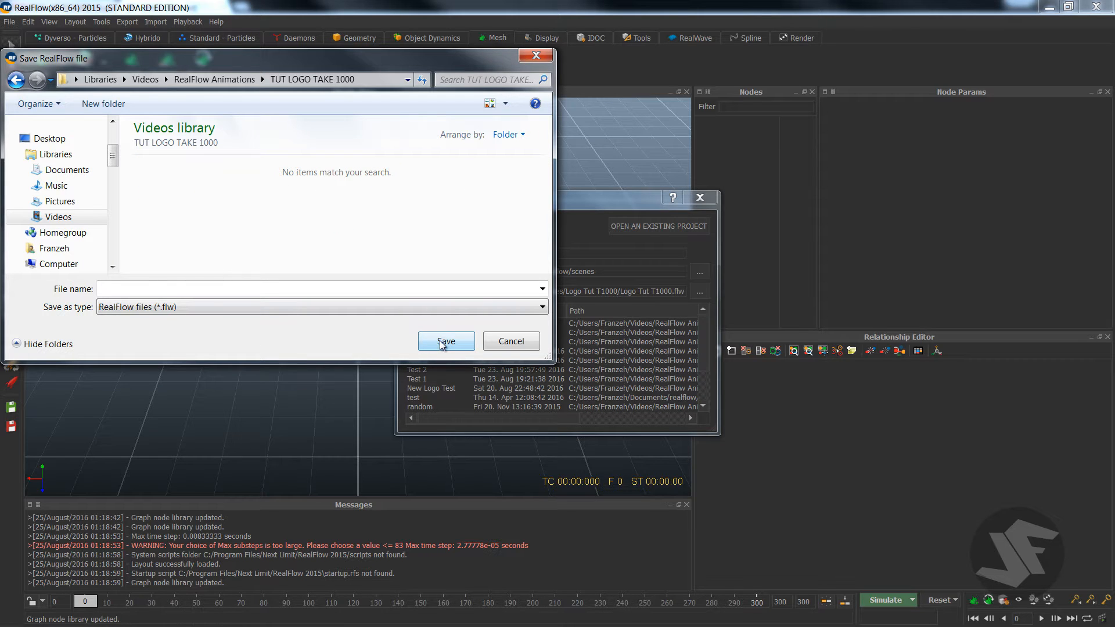
pyautogui.click(371, 289)
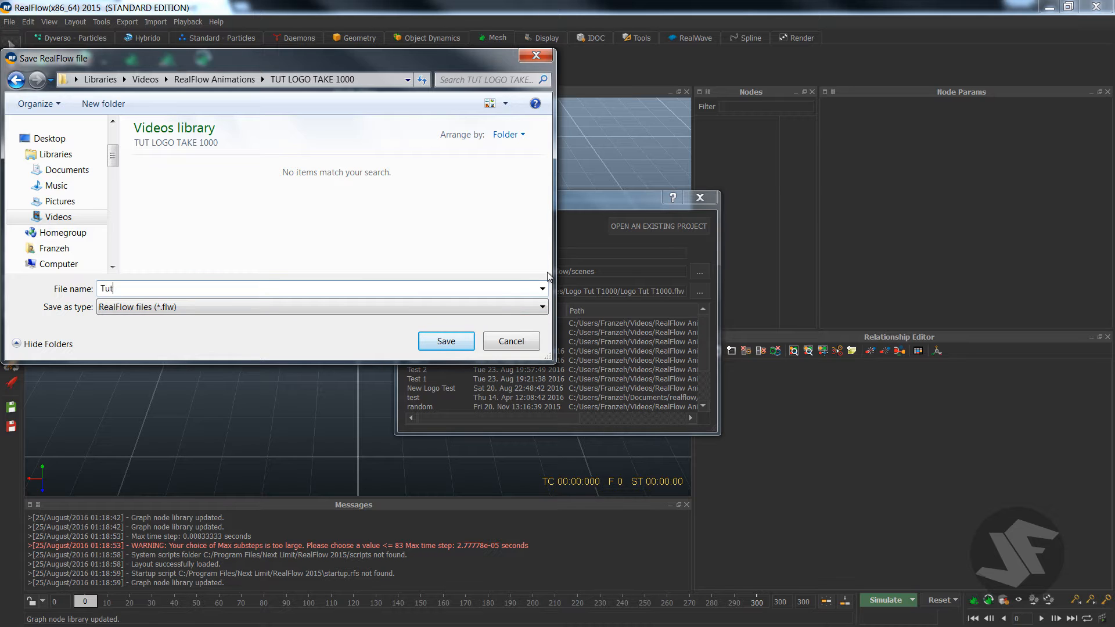
pyautogui.write('Tut T1000')
pyautogui.press('Return')
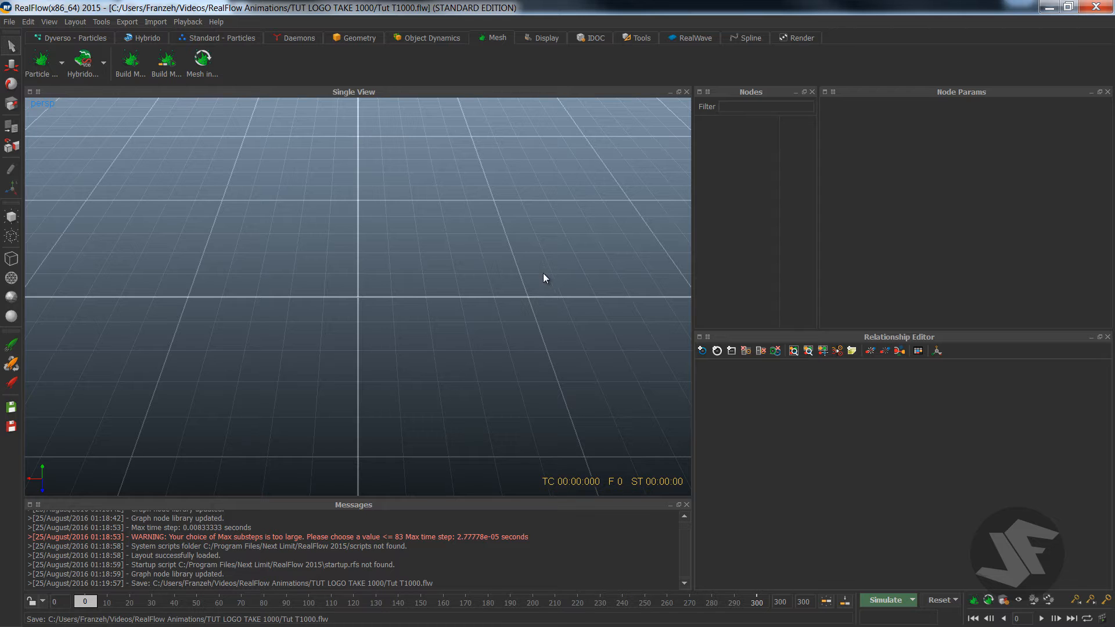
pyautogui.click(156, 21)
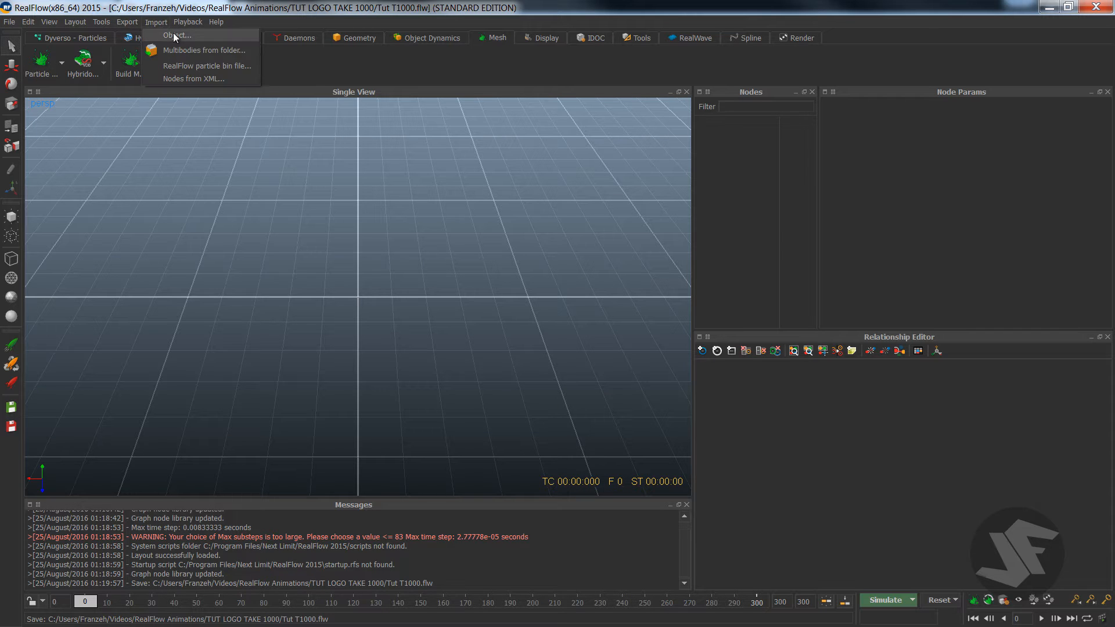
pyautogui.click(175, 36)
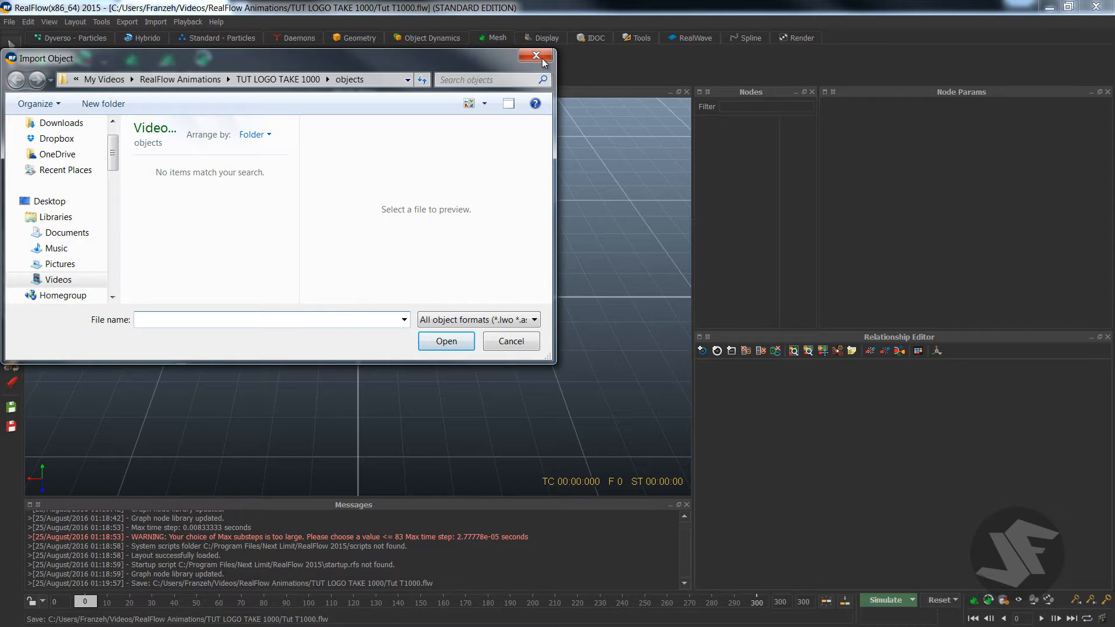
pyautogui.click(540, 58)
# Import the JF LOGO OBJ.sd file from the TUT LOGO TAKE 1000 folder into the scene
pyautogui.click(165, 22)
pyautogui.click(175, 38)
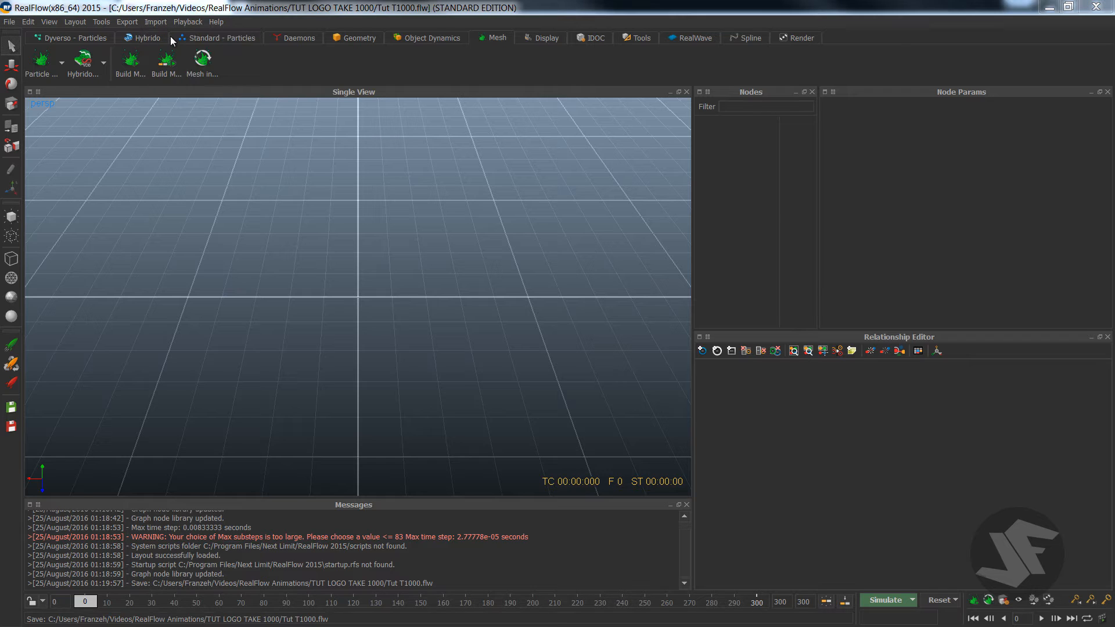
pyautogui.click(277, 79)
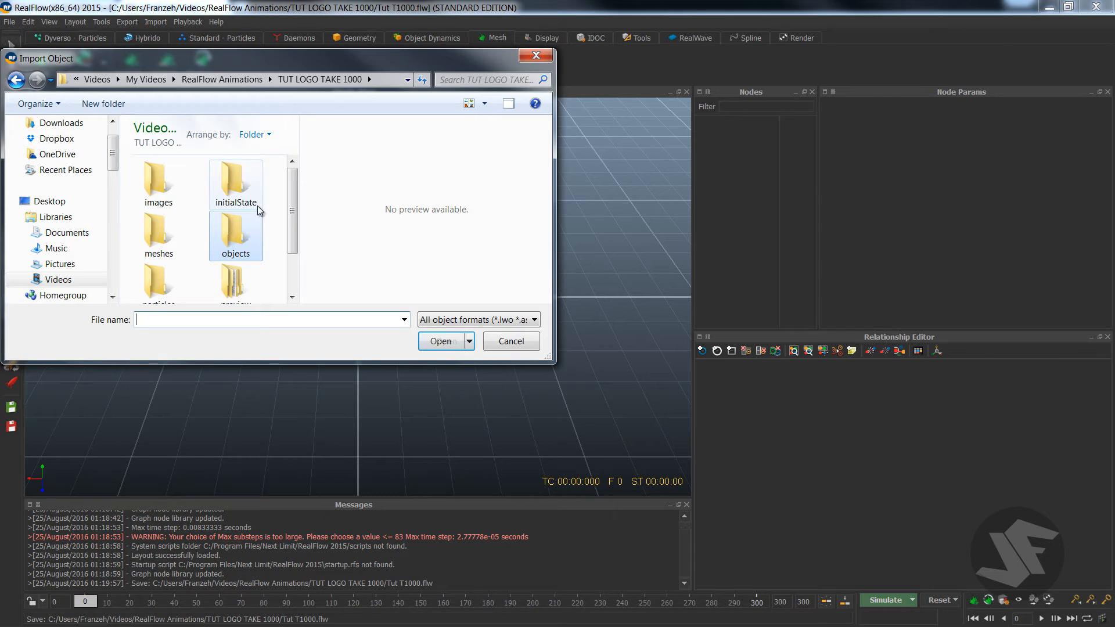
pyautogui.scroll(-2, 273, 220)
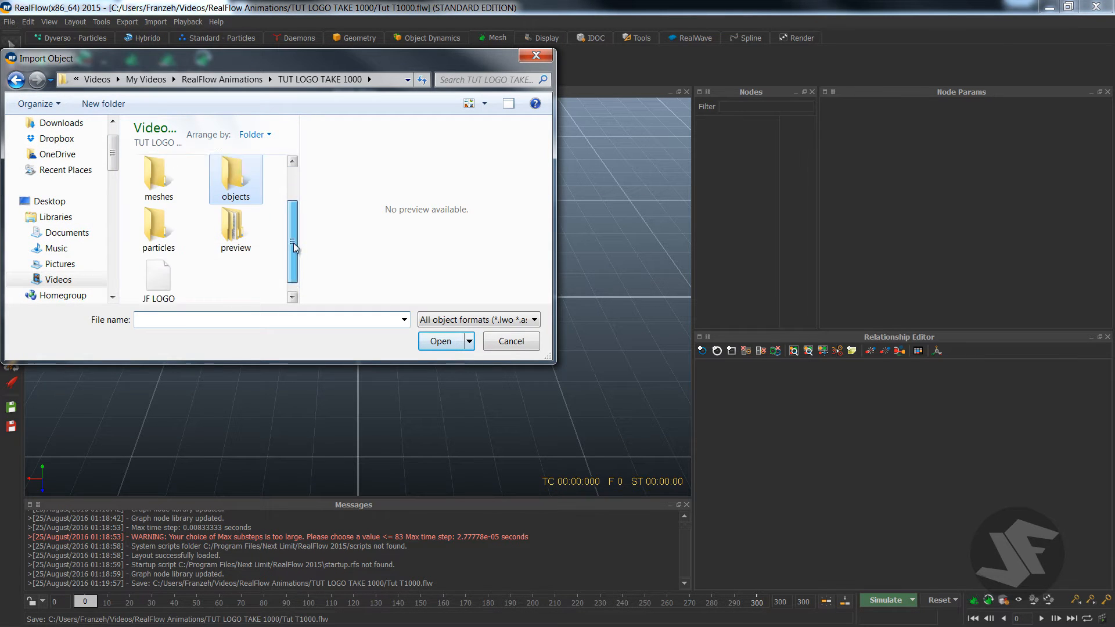
pyautogui.click(161, 264)
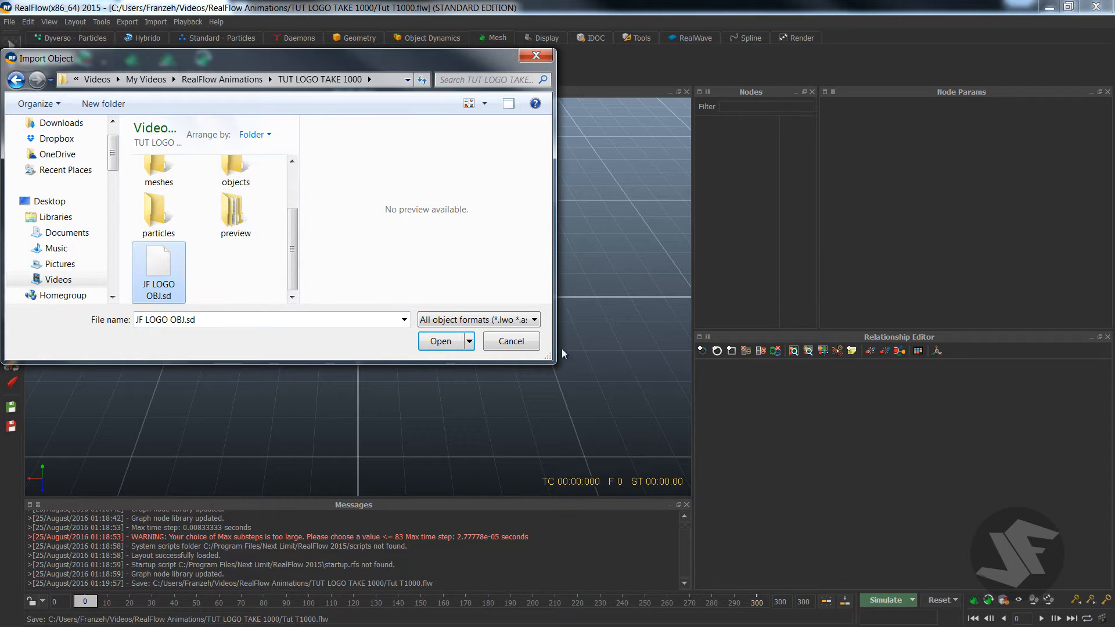
pyautogui.click(445, 341)
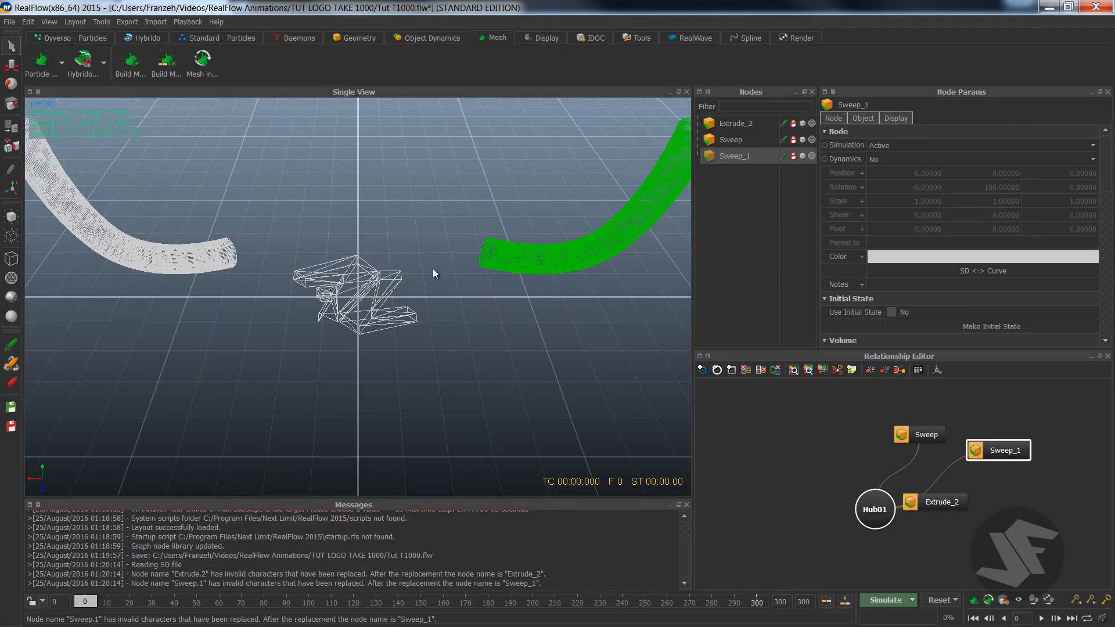
# Examine the imported logo and tubes from several angles, play the timeline briefly, and return to frame 0
pyautogui.keyDown('alt'); pyautogui.moveTo(433, 269); pyautogui.dragTo(166, 249); pyautogui.keyUp('alt')
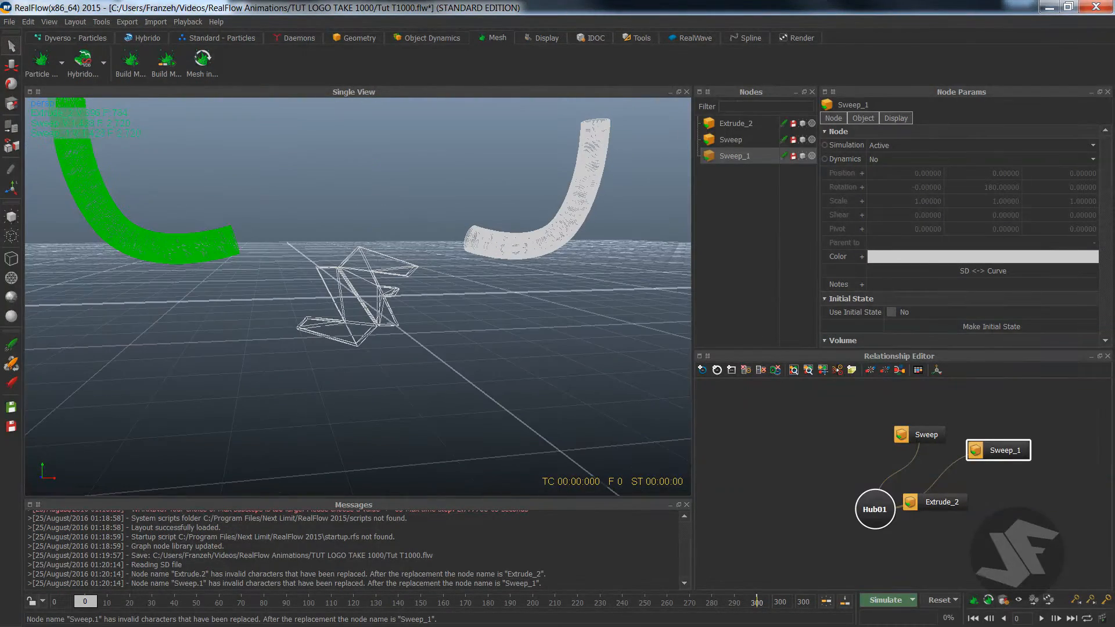
pyautogui.hotkey('alt', 'Tab')
pyautogui.hotkey('alt', 'Tab')
pyautogui.keyDown('alt'); pyautogui.moveTo(375, 247); pyautogui.dragTo(338, 253); pyautogui.keyUp('alt')
pyautogui.scroll(3, 351, 246)
pyautogui.click(351, 247)
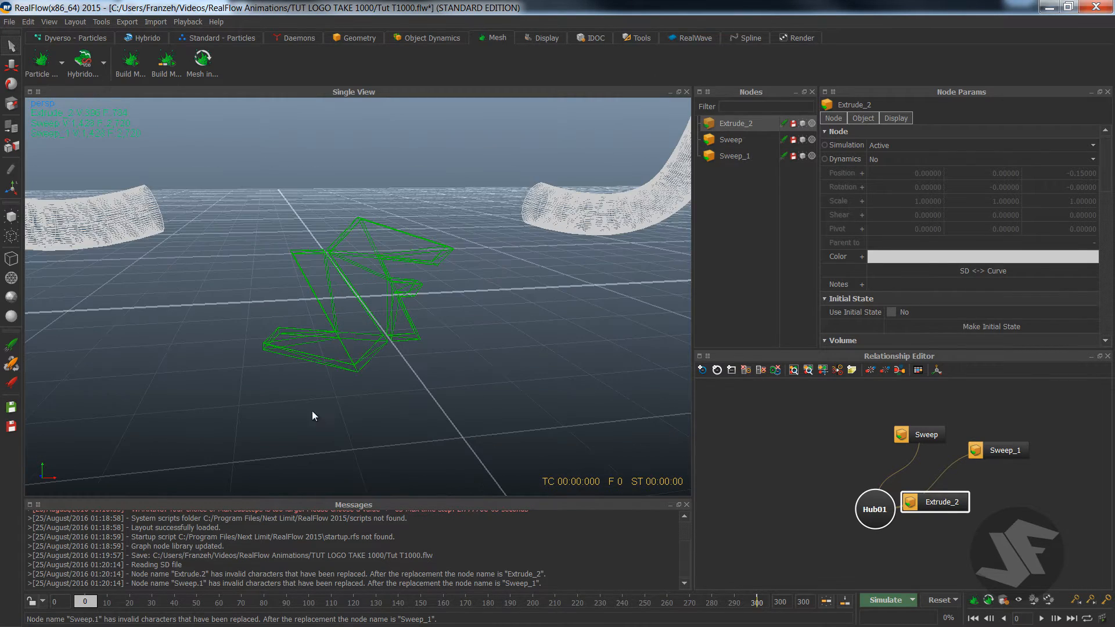
pyautogui.press('space')
pyautogui.press('space')
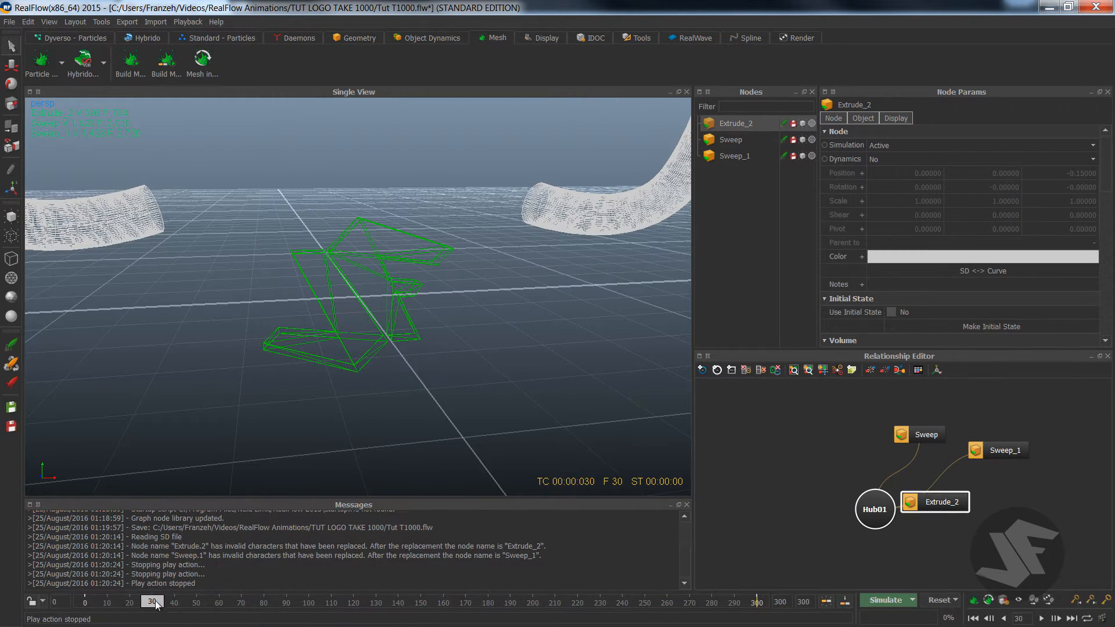
pyautogui.moveTo(155, 602); pyautogui.dragTo(69, 605)
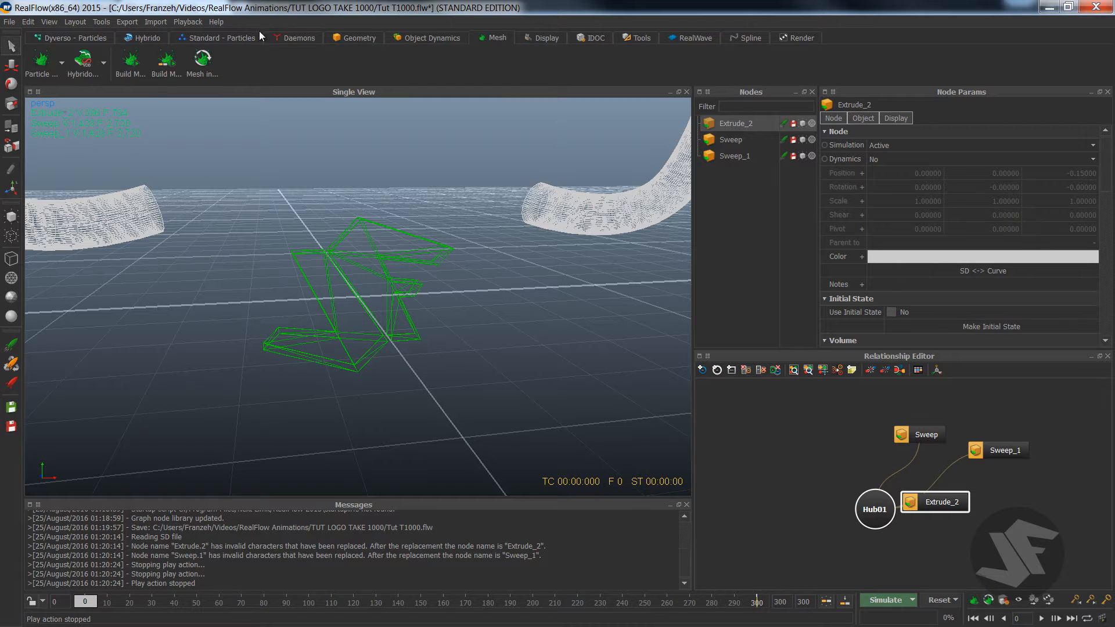
# Look through the Dyverso, Hybrido, standard particle and daemon tools, and save the project
pyautogui.click(89, 39)
pyautogui.click(154, 39)
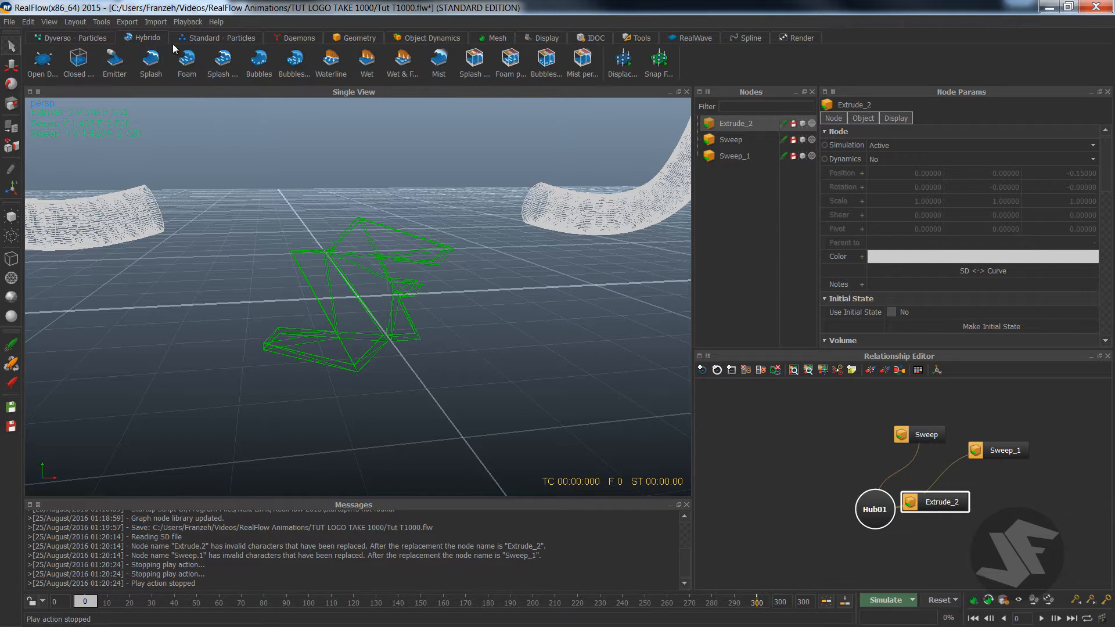
pyautogui.click(192, 37)
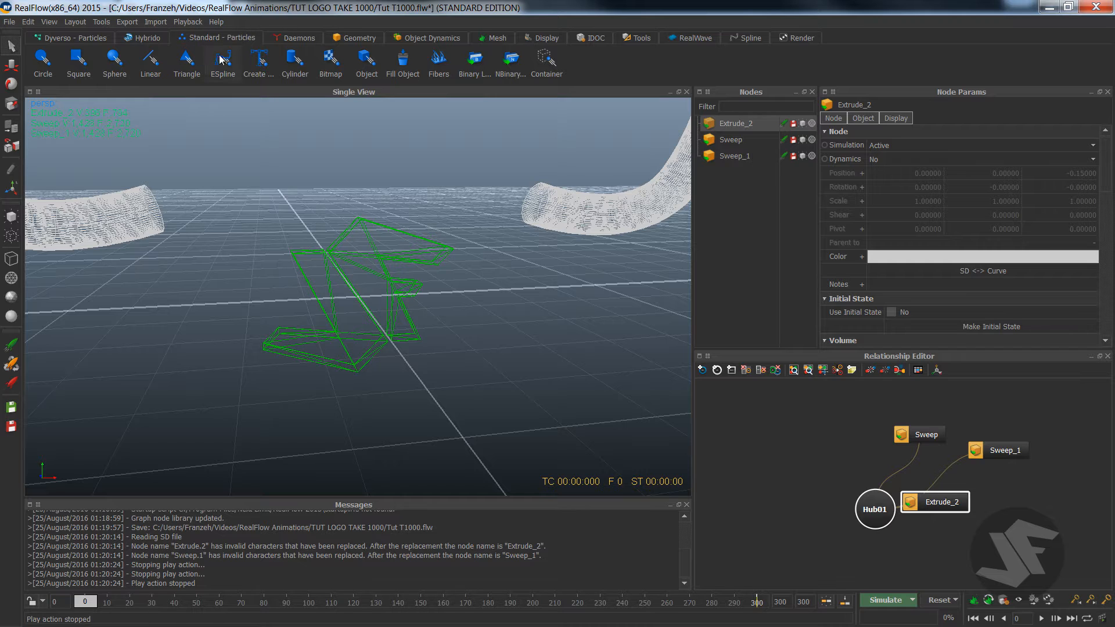
pyautogui.click(306, 41)
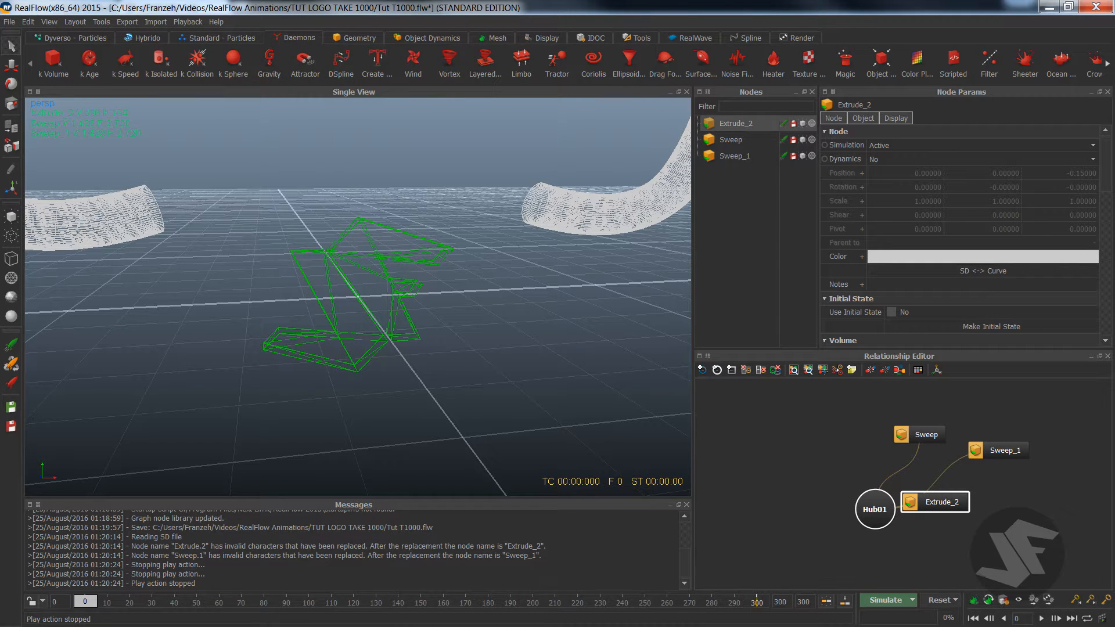
pyautogui.click(1108, 63)
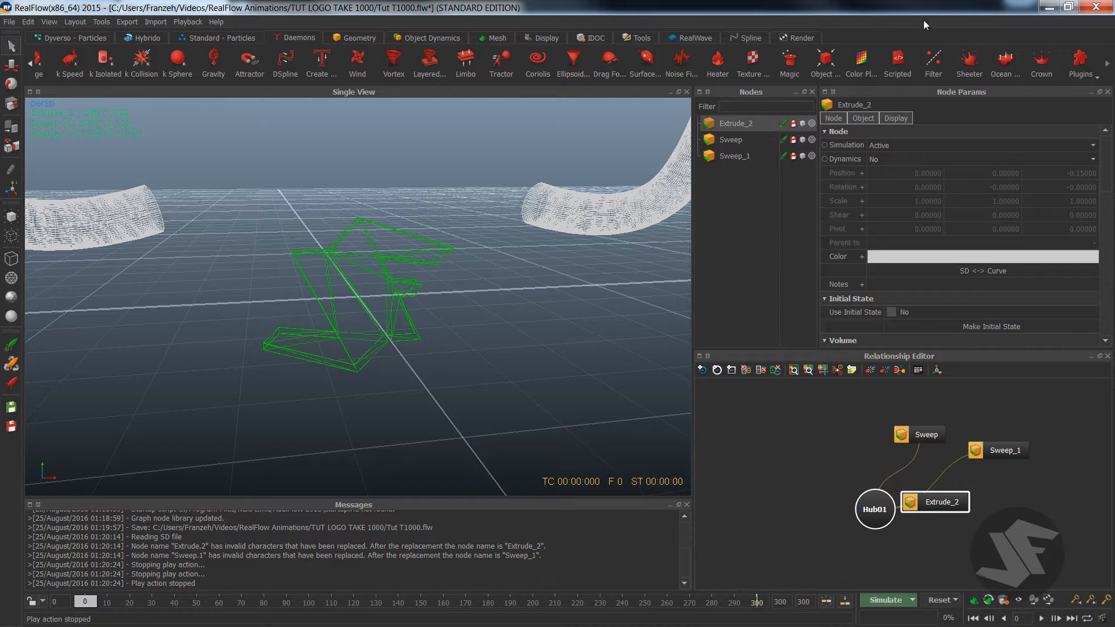
pyautogui.click(29, 63)
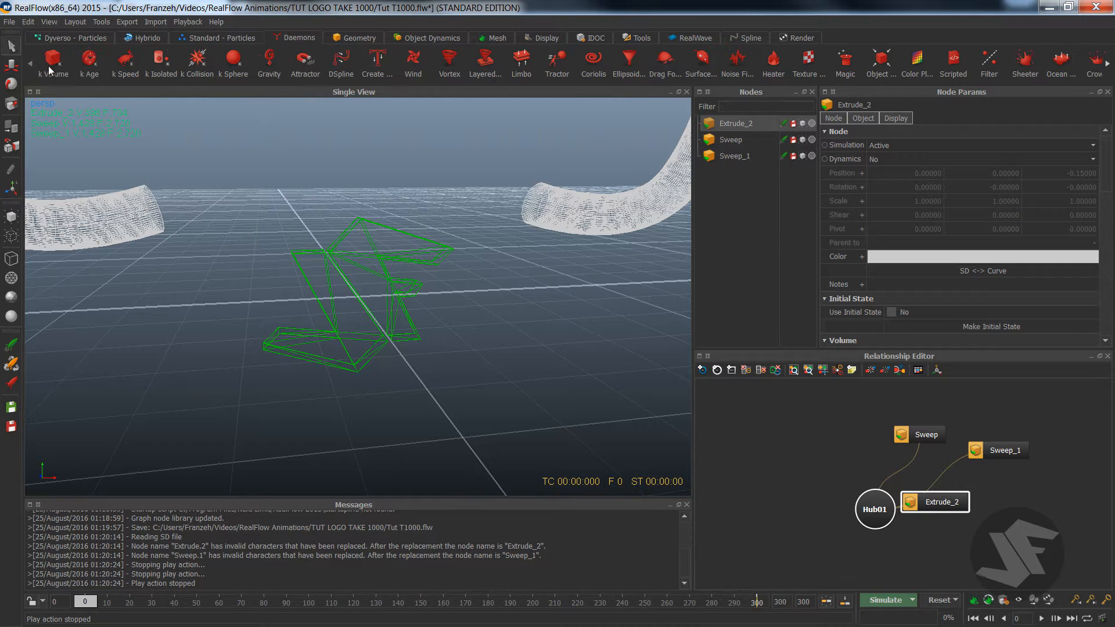
pyautogui.click(1108, 63)
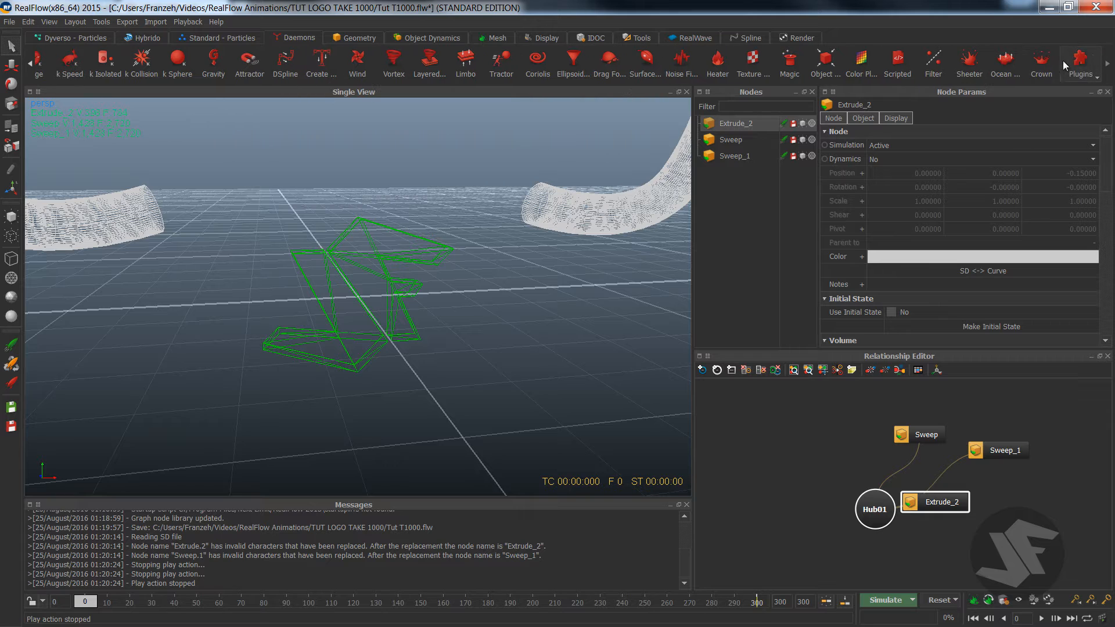
pyautogui.click(30, 65)
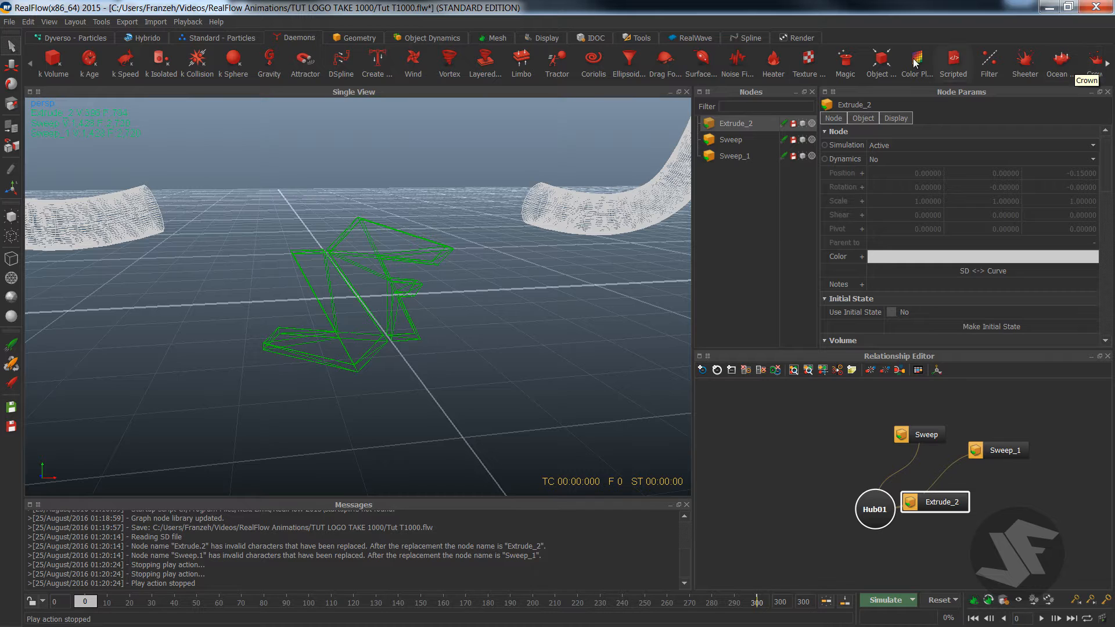
pyautogui.hotkey('ctrl', 's')
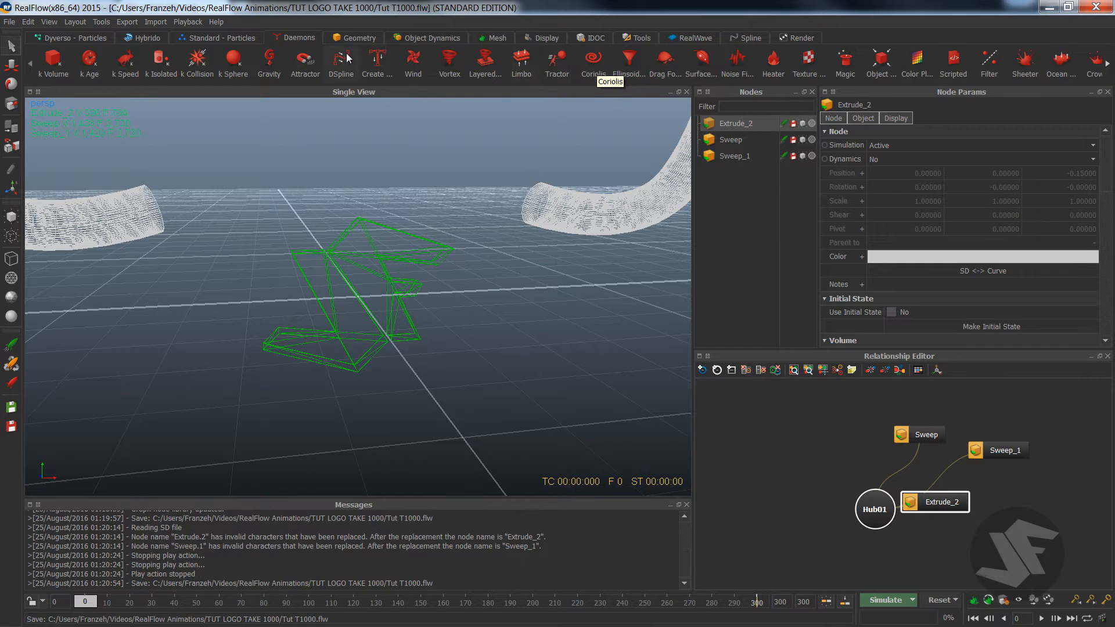
# Add a standard-particle Circle emitter and move it inside the tube on the negative X side, at about X -6.92, Y 2.51
pyautogui.click(226, 37)
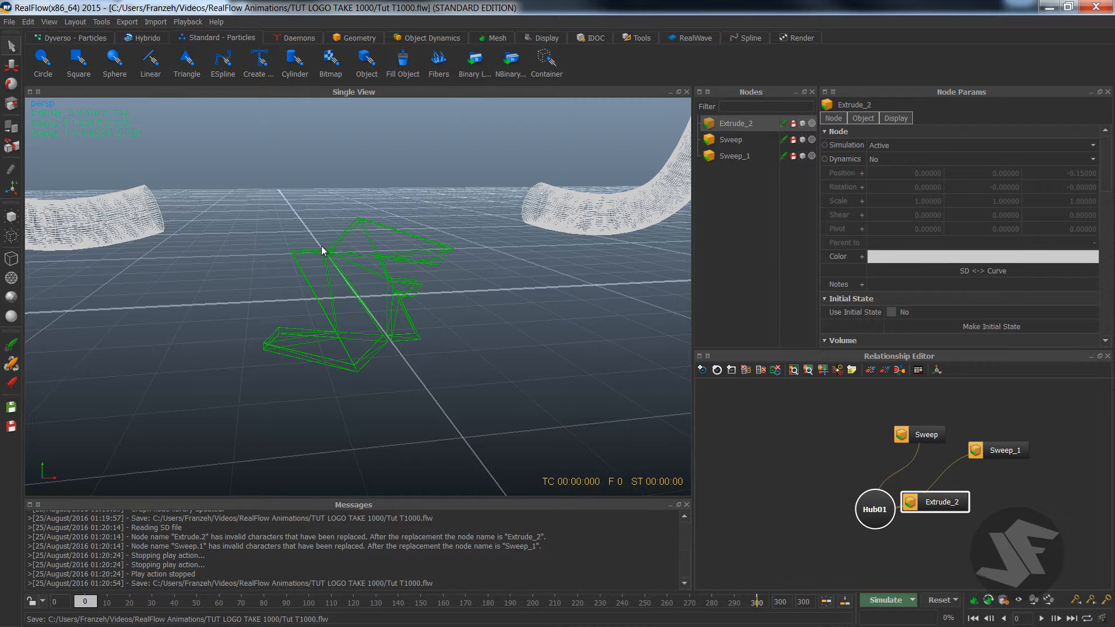
pyautogui.keyDown('alt'); pyautogui.moveTo(288, 240); pyautogui.dragTo(359, 129); pyautogui.keyUp('alt')
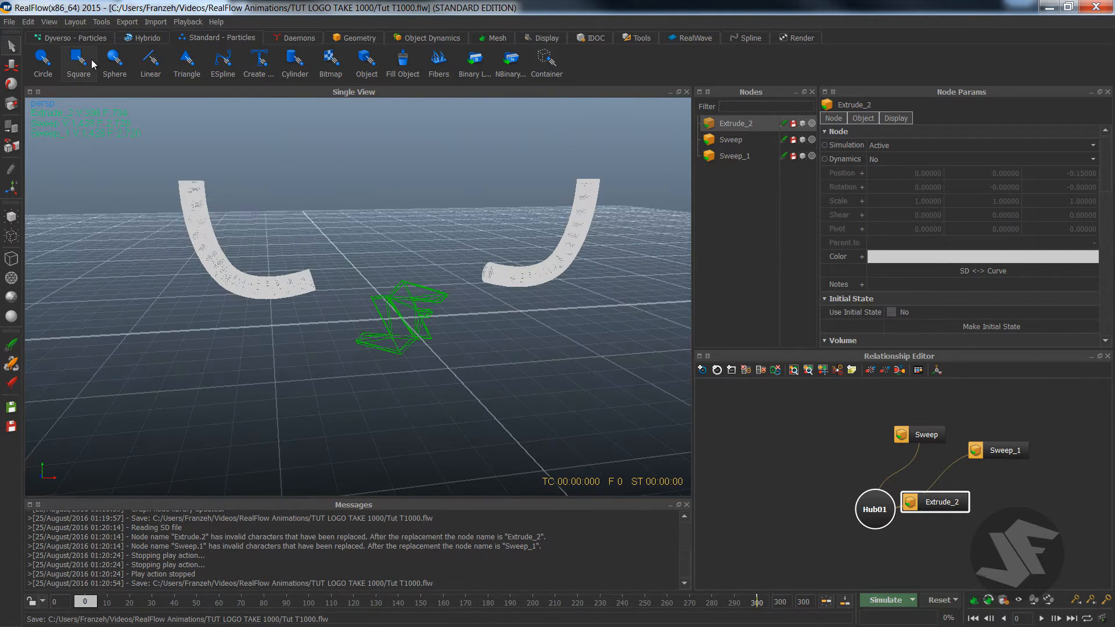
pyautogui.click(39, 61)
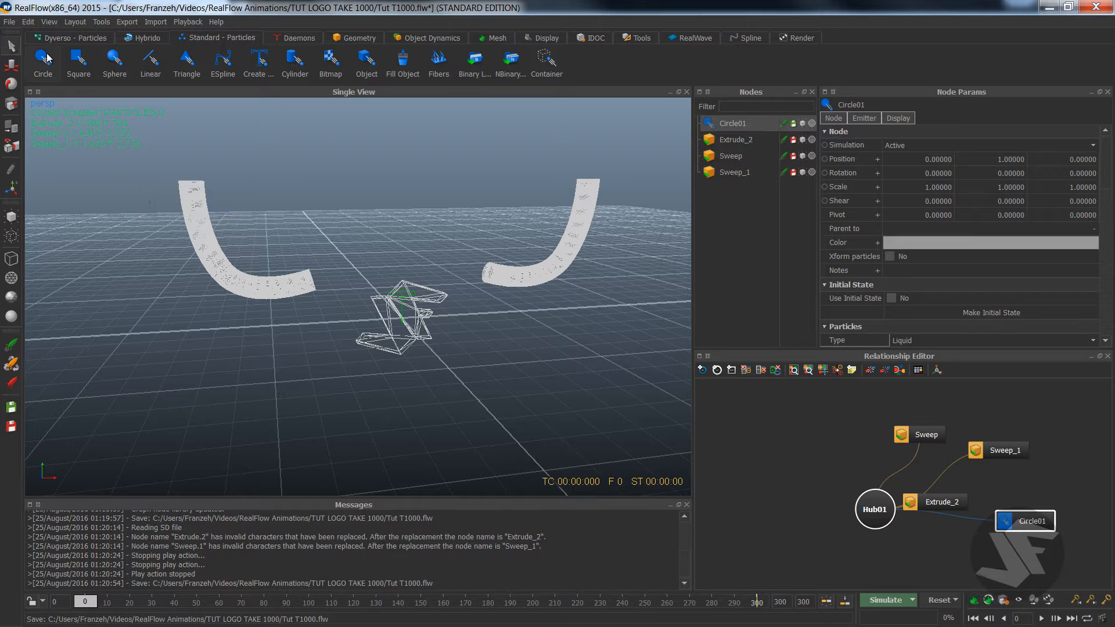
pyautogui.click(13, 66)
pyautogui.moveTo(460, 294); pyautogui.dragTo(295, 309)
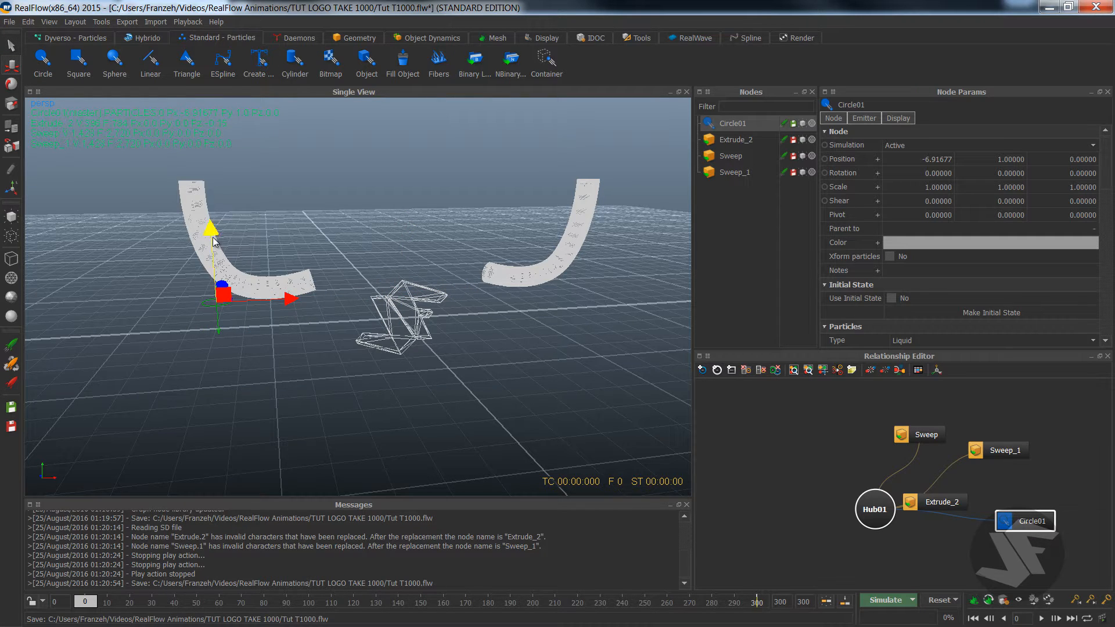
pyautogui.moveTo(213, 233); pyautogui.dragTo(421, 384)
pyautogui.scroll(5, 420, 381)
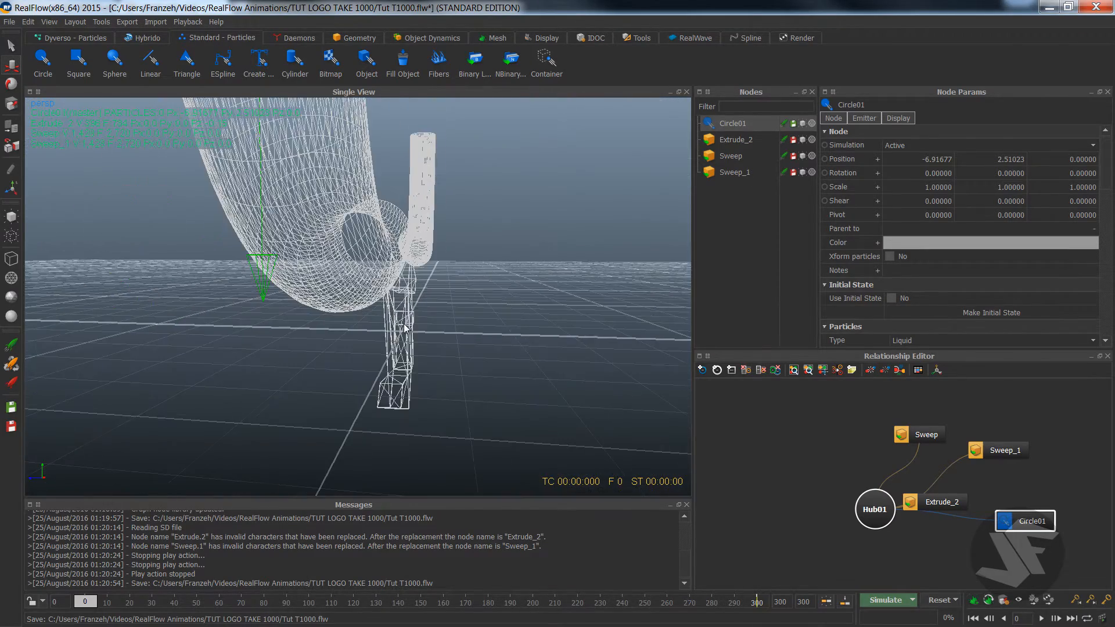
# Set the circle emitter's scale to 0.6 in X and Z so it fits within the tube
pyautogui.scroll(-3, 431, 350)
pyautogui.keyDown('alt'); pyautogui.moveTo(409, 334); pyautogui.dragTo(529, 393); pyautogui.keyUp('alt')
pyautogui.doubleClick(938, 186)
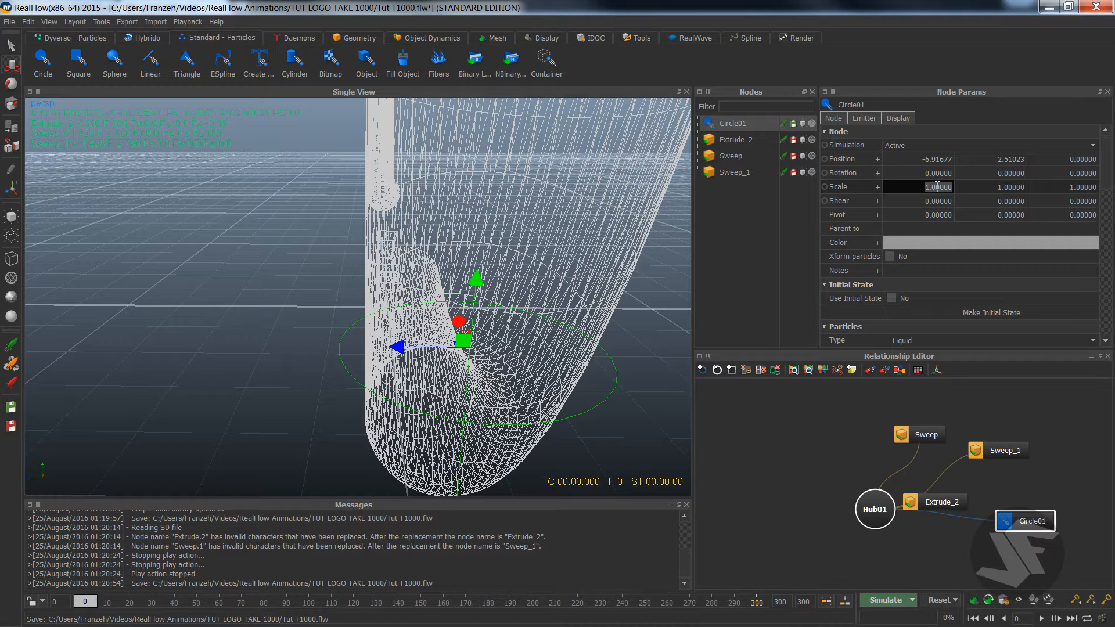
pyautogui.write('0.')
pyautogui.press('Tab')
pyautogui.press('Tab')
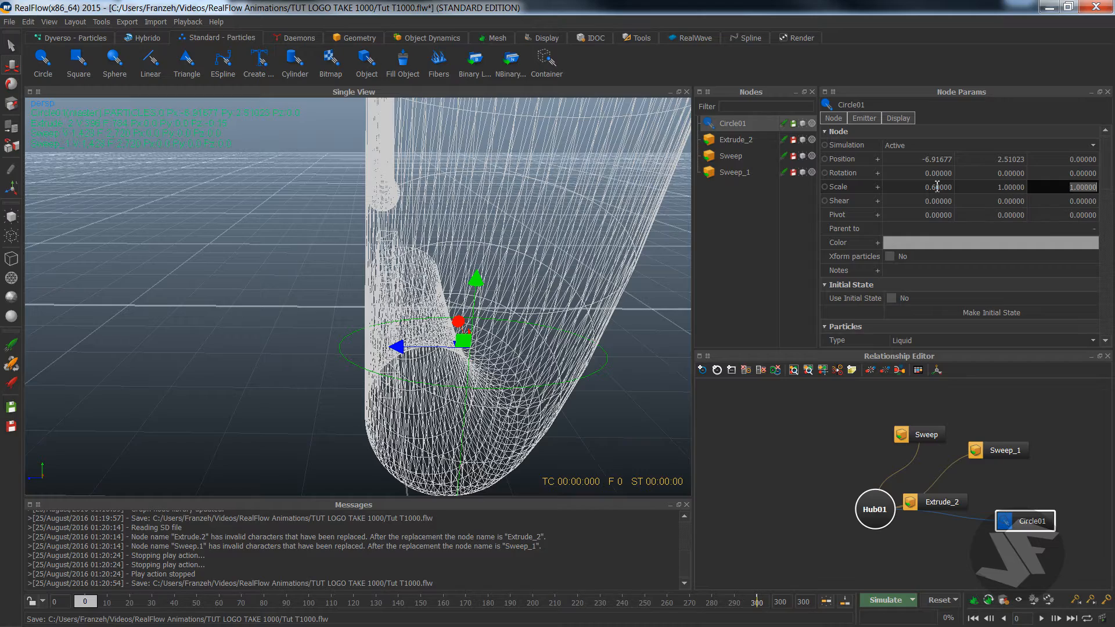
pyautogui.write('0.6')
pyautogui.press('Return')
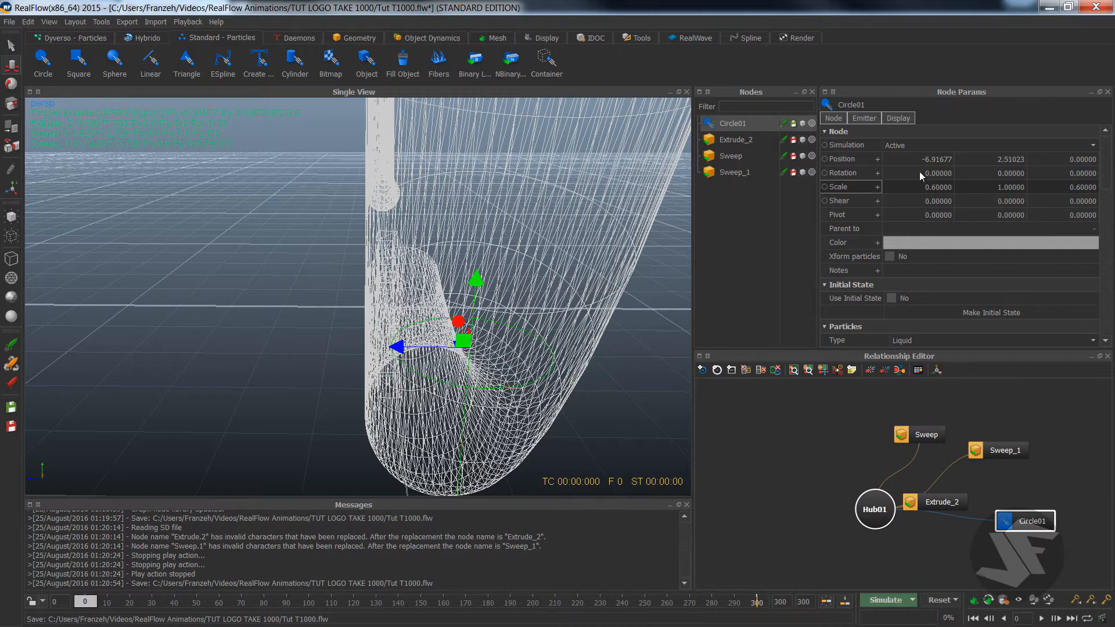
# Nudge the circle emitter along X to about -6.88 to centre it in the tube
pyautogui.keyDown('alt'); pyautogui.moveTo(593, 188); pyautogui.dragTo(559, 174); pyautogui.keyUp('alt')
pyautogui.keyDown('alt'); pyautogui.moveTo(559, 174); pyautogui.dragTo(460, 231, button='right'); pyautogui.keyUp('alt')
pyautogui.keyDown('alt'); pyautogui.moveTo(459, 231); pyautogui.dragTo(434, 253); pyautogui.keyUp('alt')
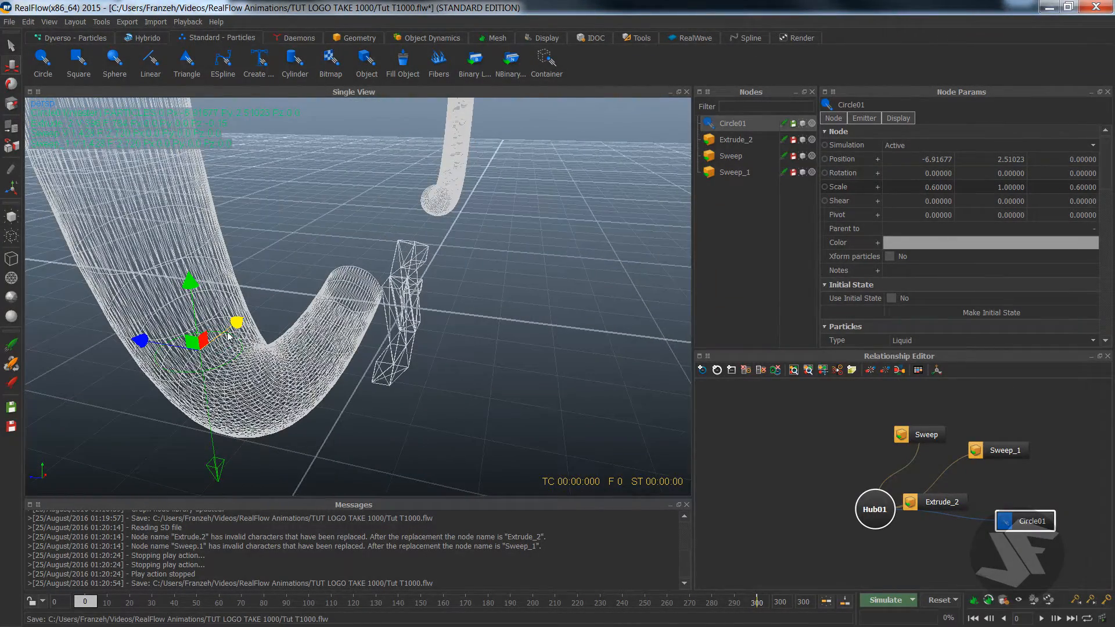
pyautogui.moveTo(237, 321); pyautogui.dragTo(239, 319)
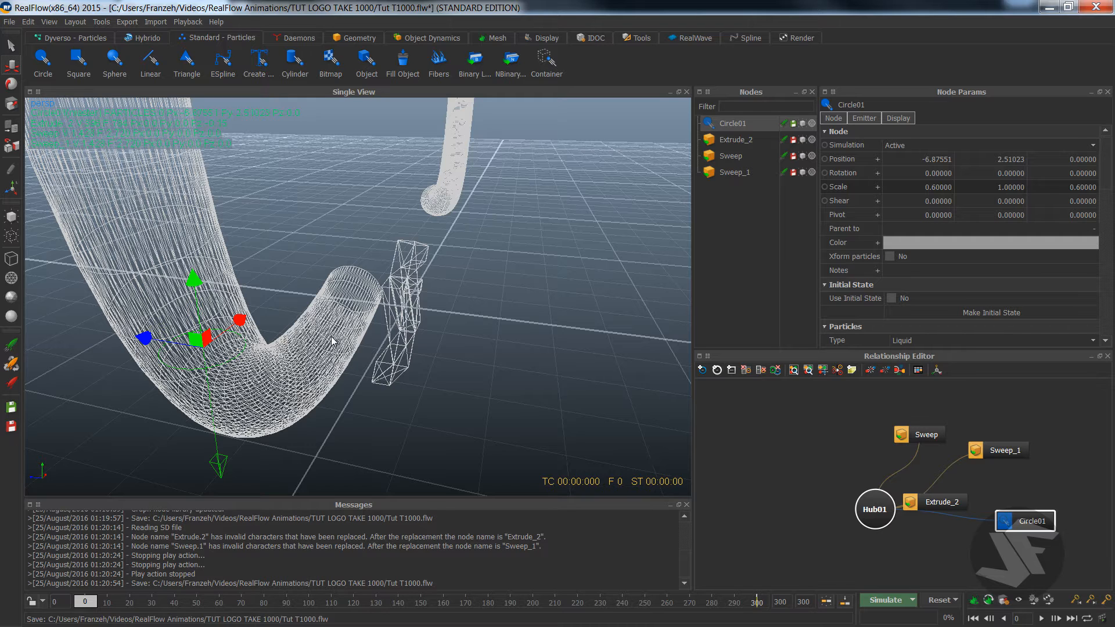
# Run the simulation to frame 300 and examine how the circle emitter's particles travel through the tube towards the logo
pyautogui.click(889, 599)
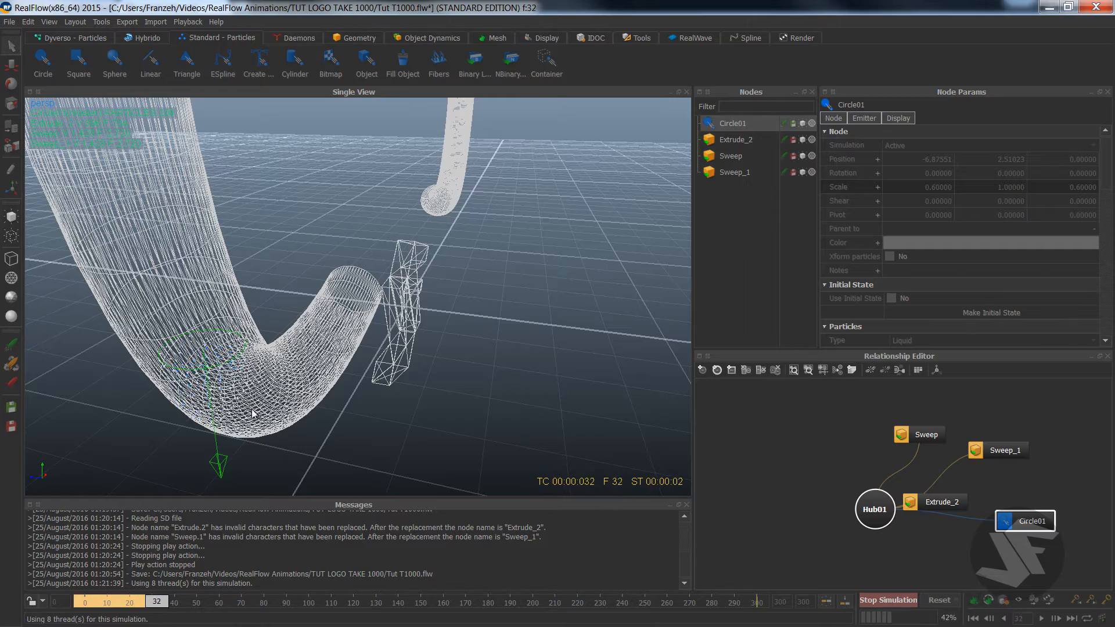
pyautogui.keyDown('alt'); pyautogui.moveTo(315, 423); pyautogui.dragTo(299, 411); pyautogui.keyUp('alt')
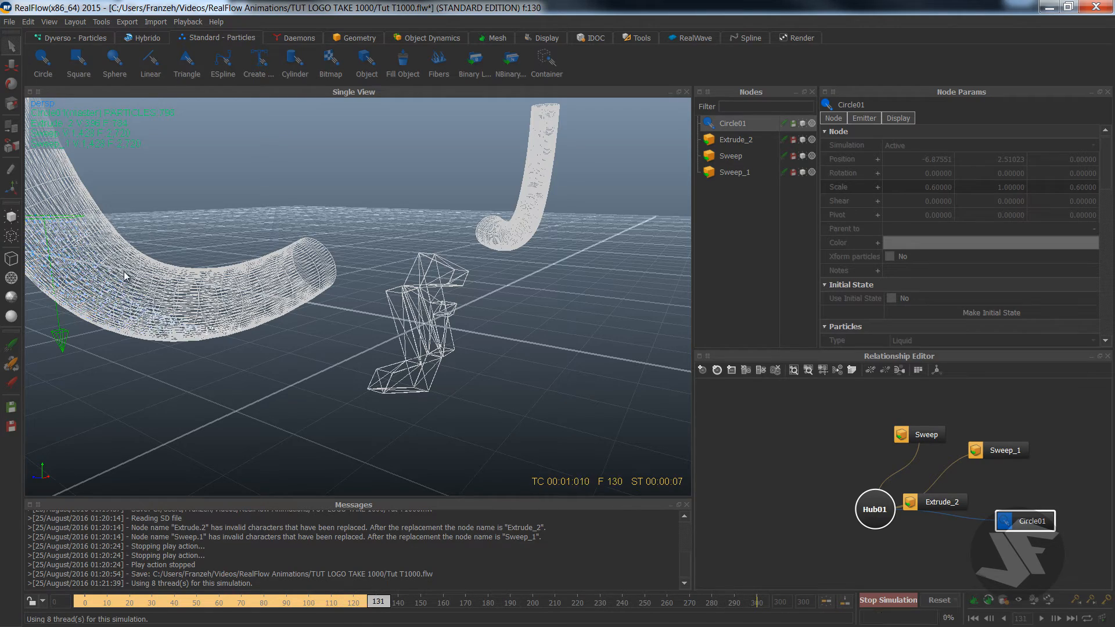
pyautogui.moveTo(299, 334)
pyautogui.keyDown('alt'); pyautogui.mouseDown()
pyautogui.moveTo(264, 318)
pyautogui.moveTo(288, 328)
pyautogui.mouseUp(); pyautogui.keyUp('alt')
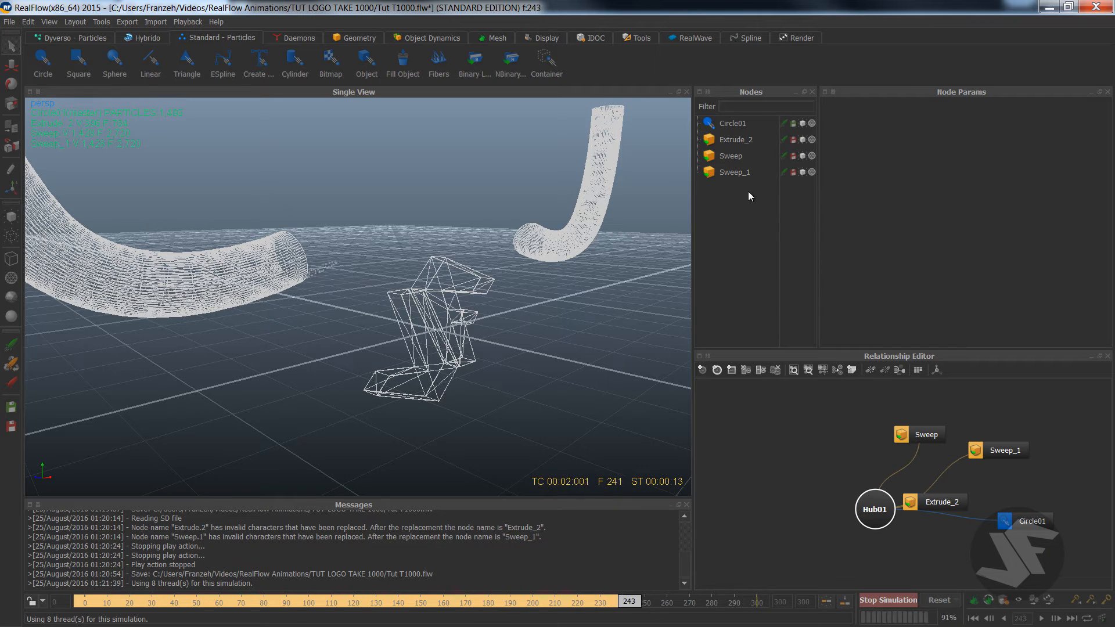
pyautogui.click(733, 123)
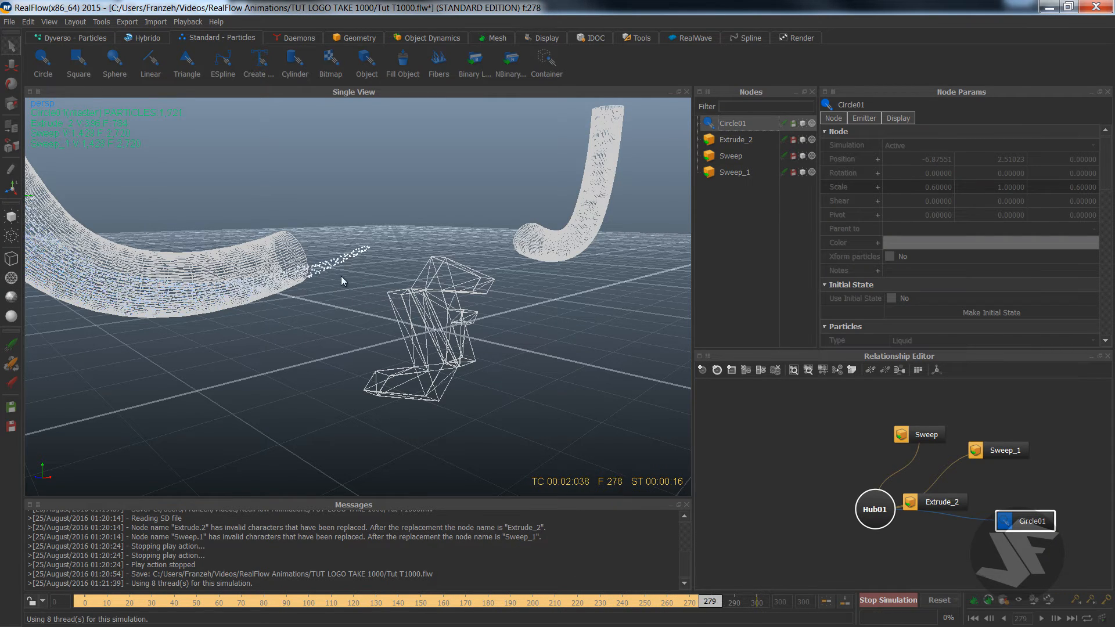
pyautogui.keyDown('alt'); pyautogui.moveTo(402, 257); pyautogui.dragTo(235, 275); pyautogui.keyUp('alt')
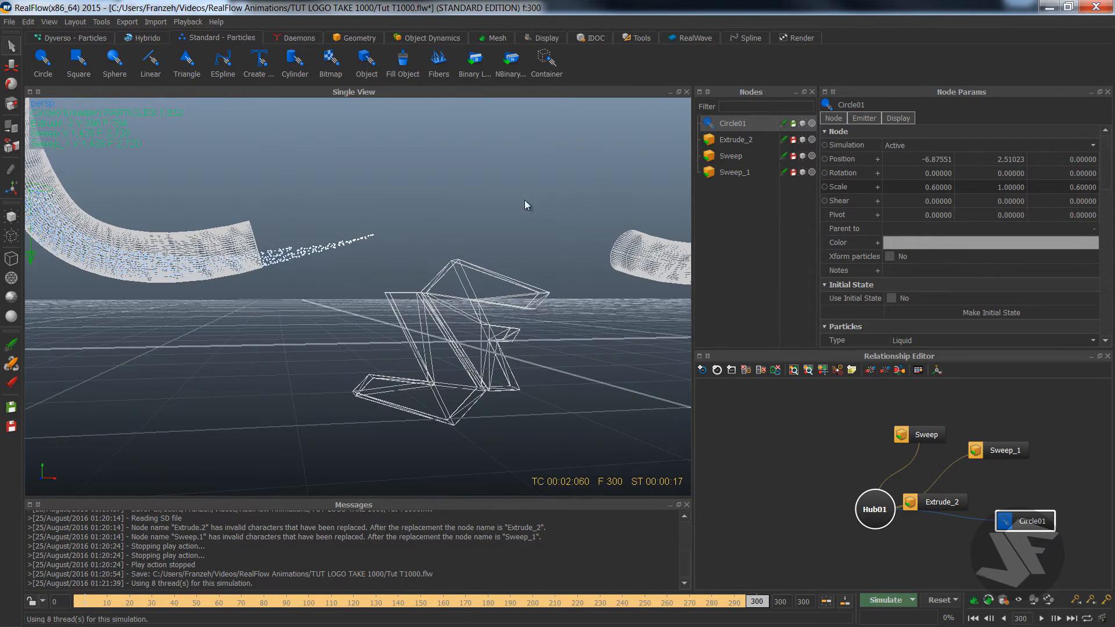
pyautogui.keyDown('alt'); pyautogui.moveTo(525, 200); pyautogui.dragTo(604, 427); pyautogui.keyUp('alt')
# Return to frame 0, reset the simulation data, and bring up the daemon tools
pyautogui.moveTo(747, 608); pyautogui.dragTo(85, 604)
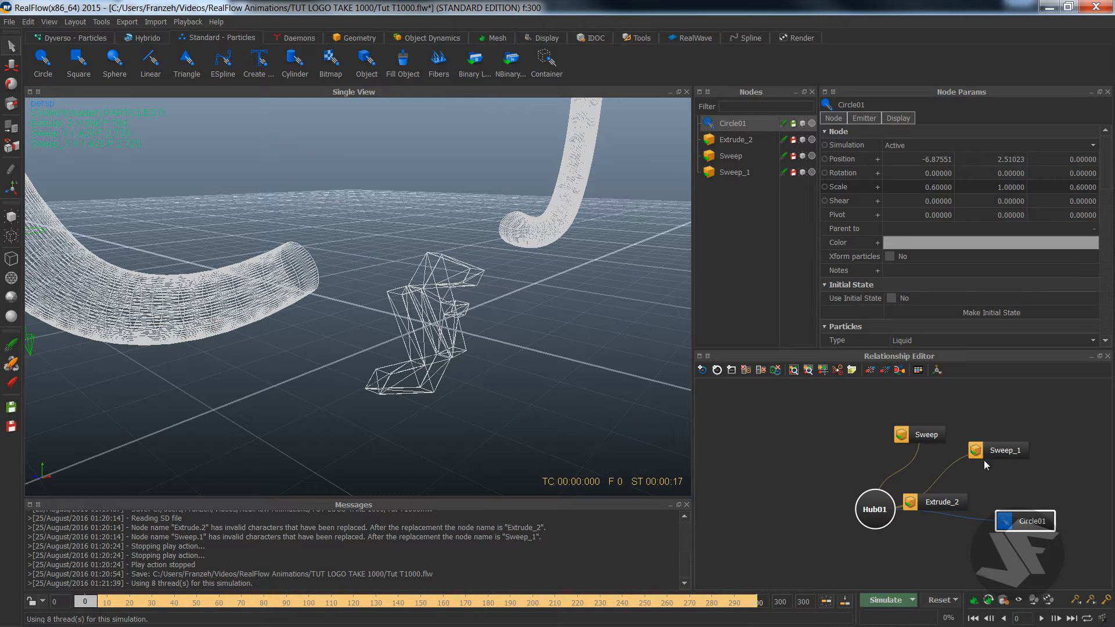
pyautogui.click(940, 604)
pyautogui.click(514, 323)
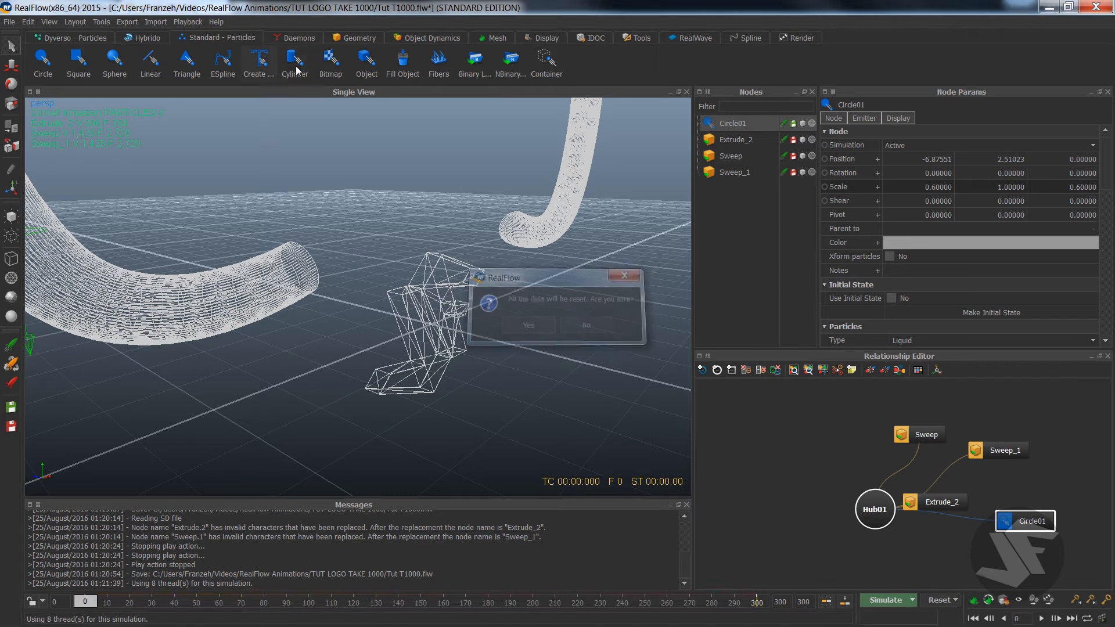
pyautogui.click(285, 37)
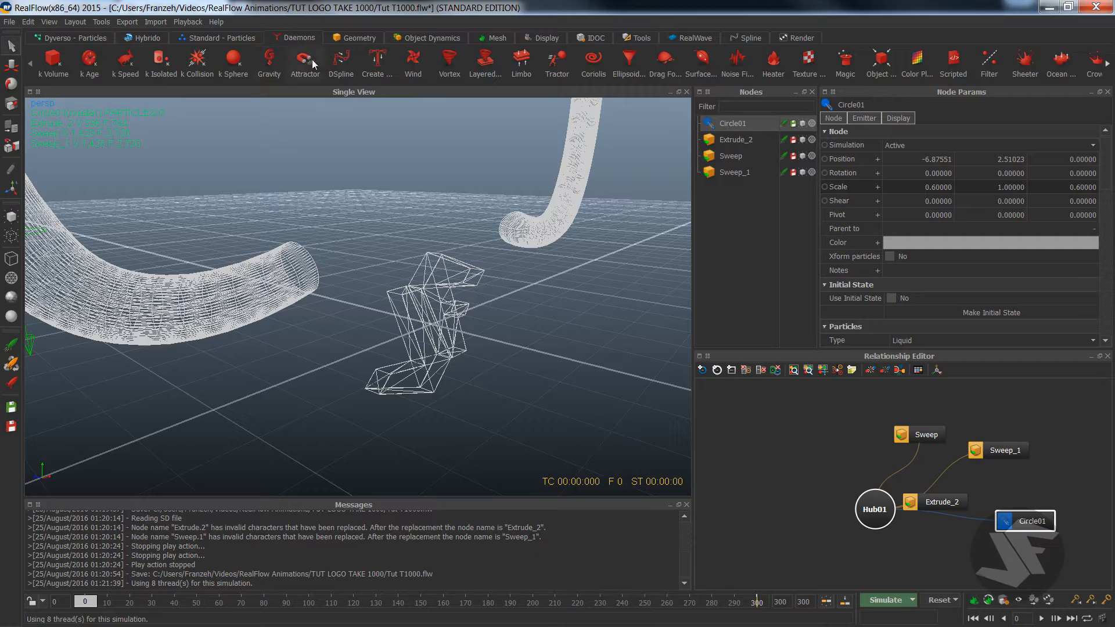
# Add a Gravity daemon to the scene
pyautogui.click(266, 65)
pyautogui.keyDown('alt'); pyautogui.moveTo(392, 242); pyautogui.dragTo(343, 227); pyautogui.keyUp('alt')
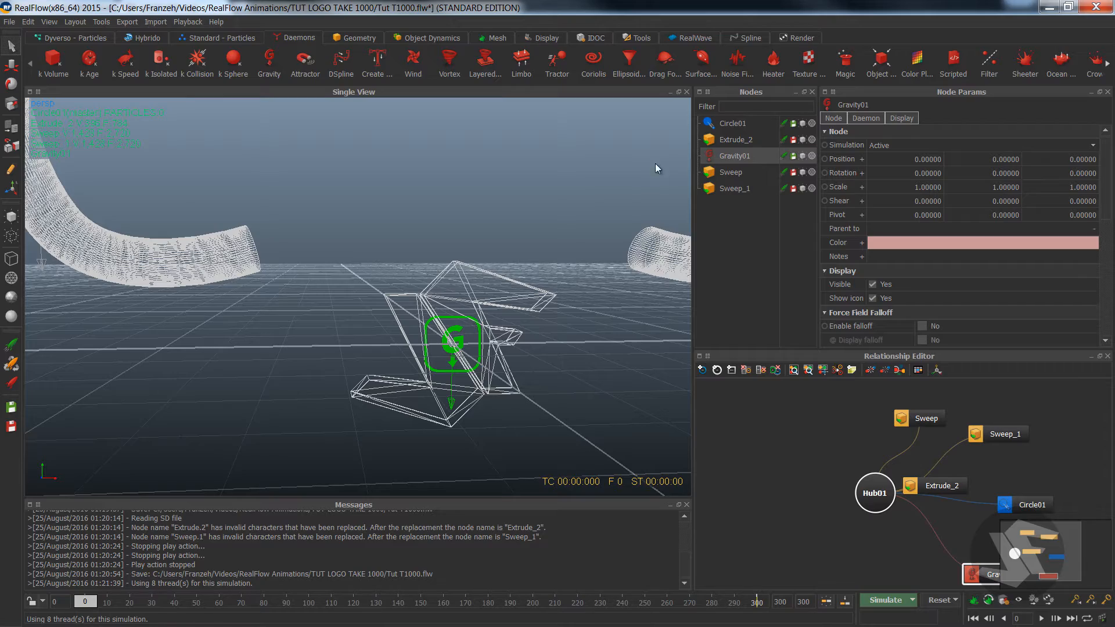
pyautogui.moveTo(433, 325)
pyautogui.keyDown('alt'); pyautogui.mouseDown()
pyautogui.moveTo(433, 420)
pyautogui.moveTo(421, 345)
pyautogui.moveTo(431, 332)
pyautogui.mouseUp(); pyautogui.keyUp('alt')
pyautogui.click(405, 342)
pyautogui.moveTo(325, 309)
pyautogui.keyDown('alt'); pyautogui.mouseDown()
pyautogui.moveTo(309, 299)
pyautogui.moveTo(308, 308)
pyautogui.mouseUp(); pyautogui.keyUp('alt')
# Start simulating with the gravity daemon, select the first circle emitter, and switch the viewport to smooth shaded display
pyautogui.click(880, 600)
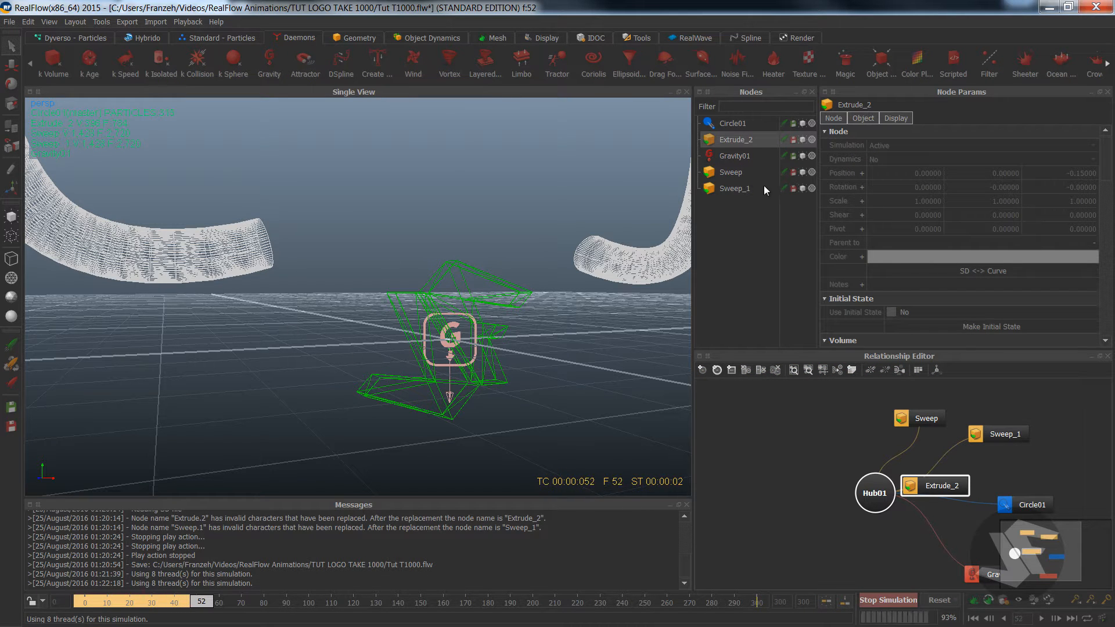
pyautogui.click(730, 124)
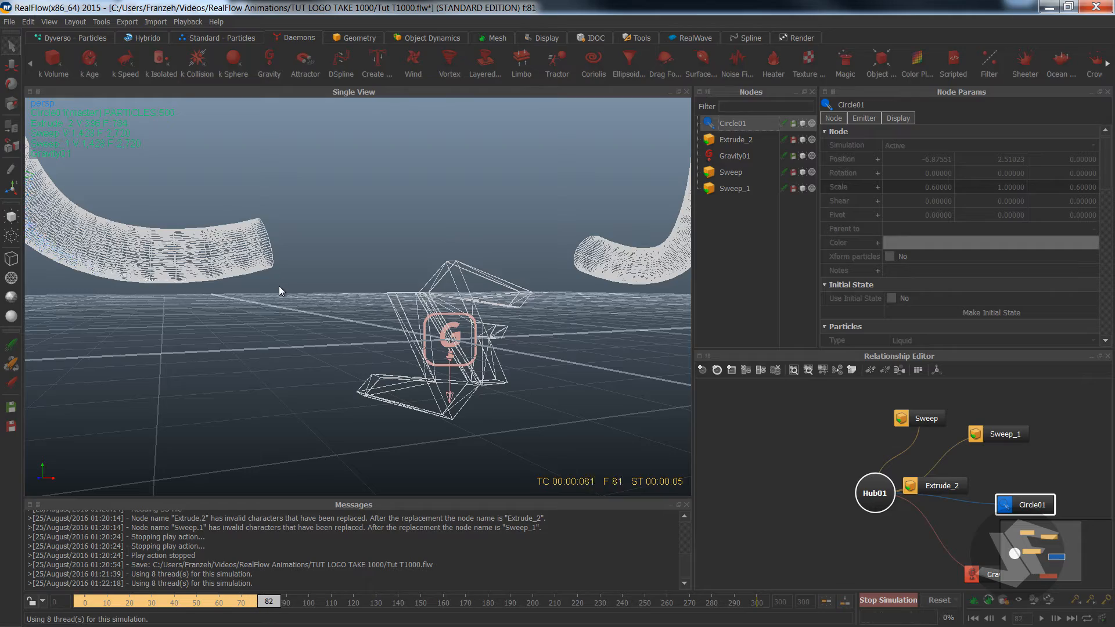
pyautogui.keyDown('alt'); pyautogui.moveTo(278, 287); pyautogui.dragTo(262, 269); pyautogui.keyUp('alt')
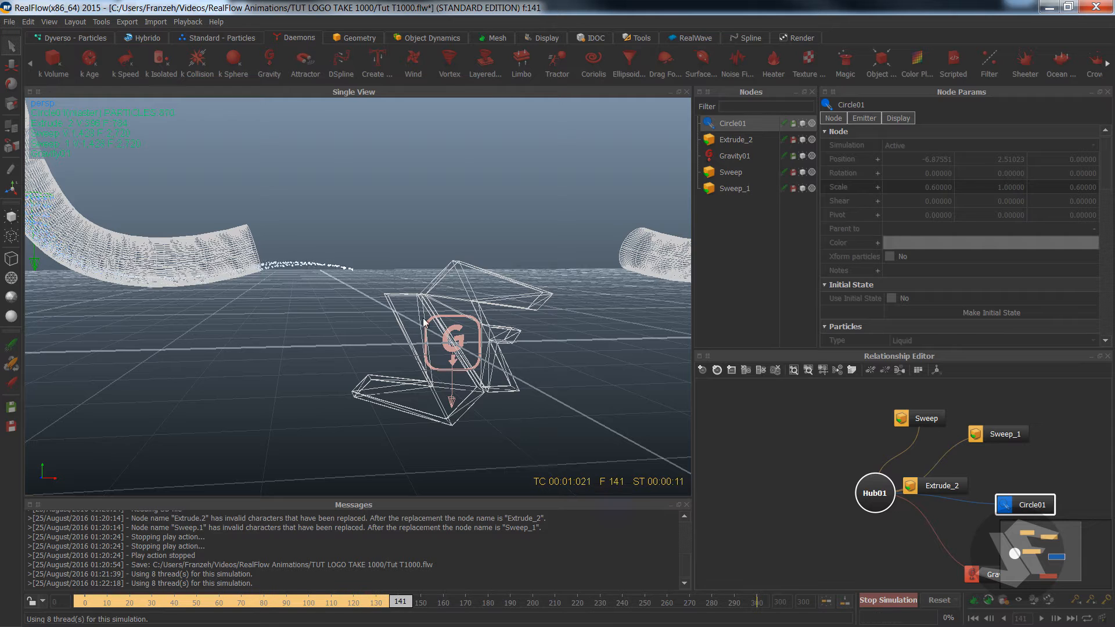
pyautogui.keyDown('alt'); pyautogui.moveTo(376, 274); pyautogui.dragTo(427, 321); pyautogui.keyUp('alt')
pyautogui.press('0')
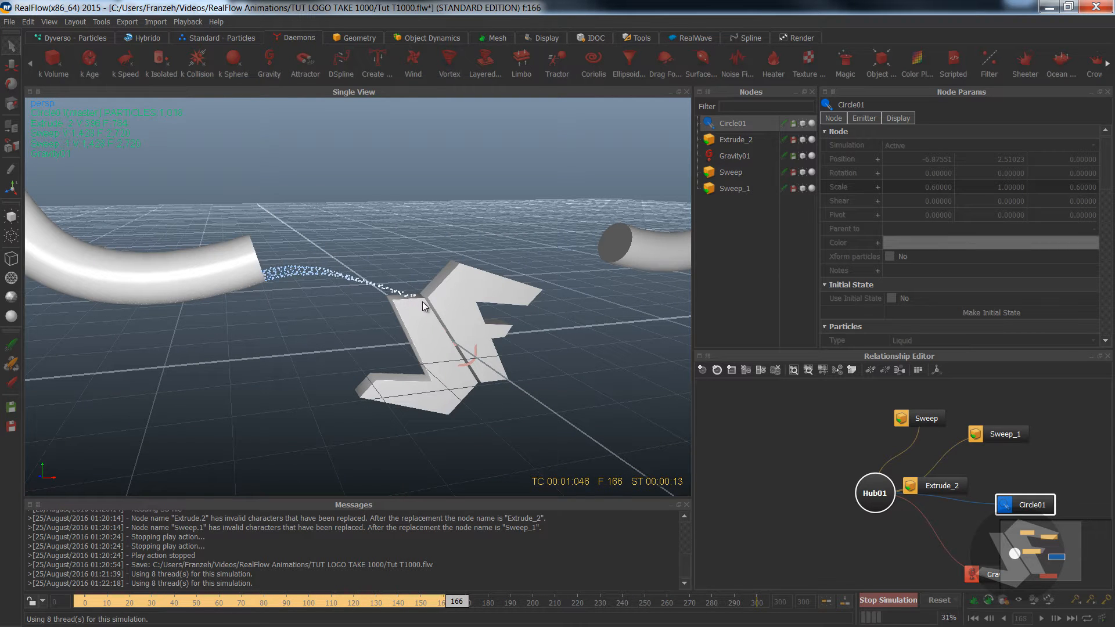
# Examine up close how the particles pour from the tube onto the JF logo under gravity, and reset the simulation data
pyautogui.scroll(1, 465, 295)
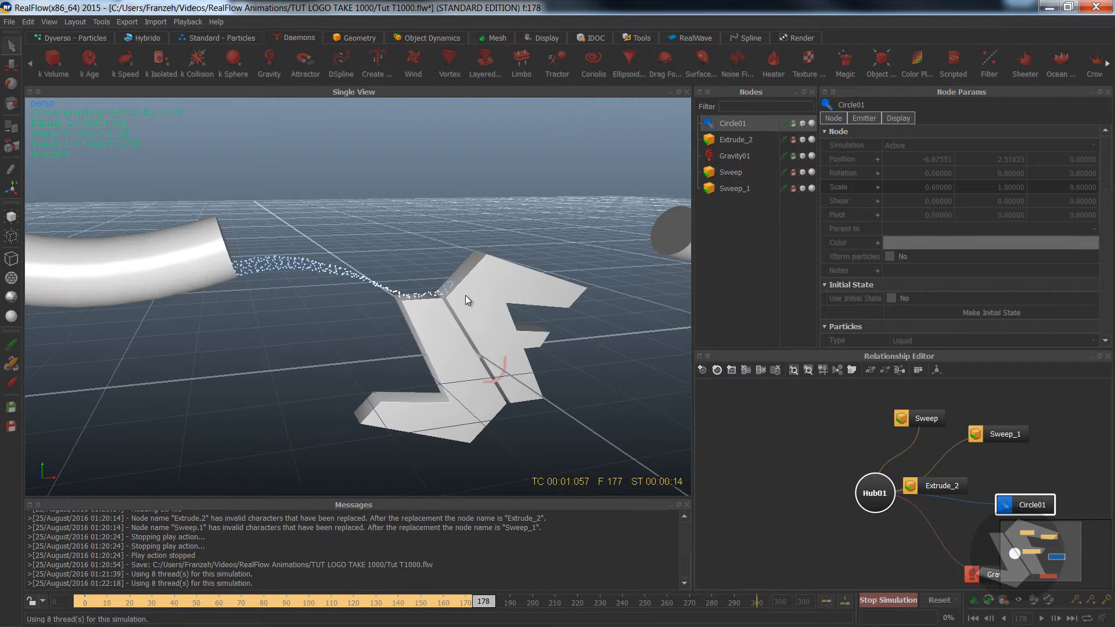
pyautogui.scroll(1, 467, 293)
pyautogui.scroll(1, 503, 296)
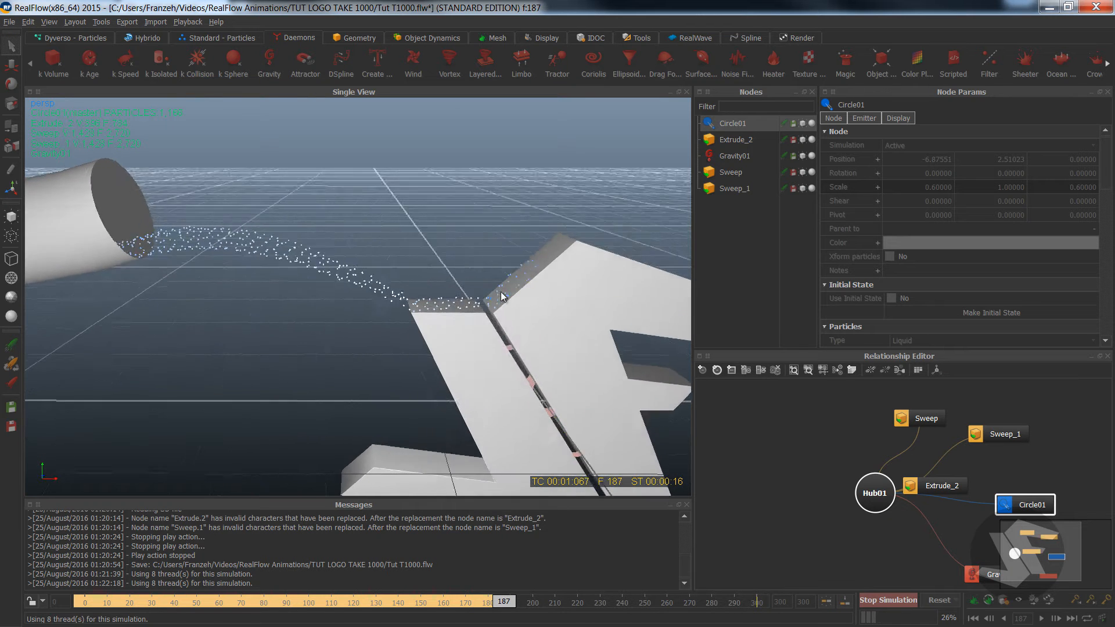
pyautogui.scroll(1, 503, 296)
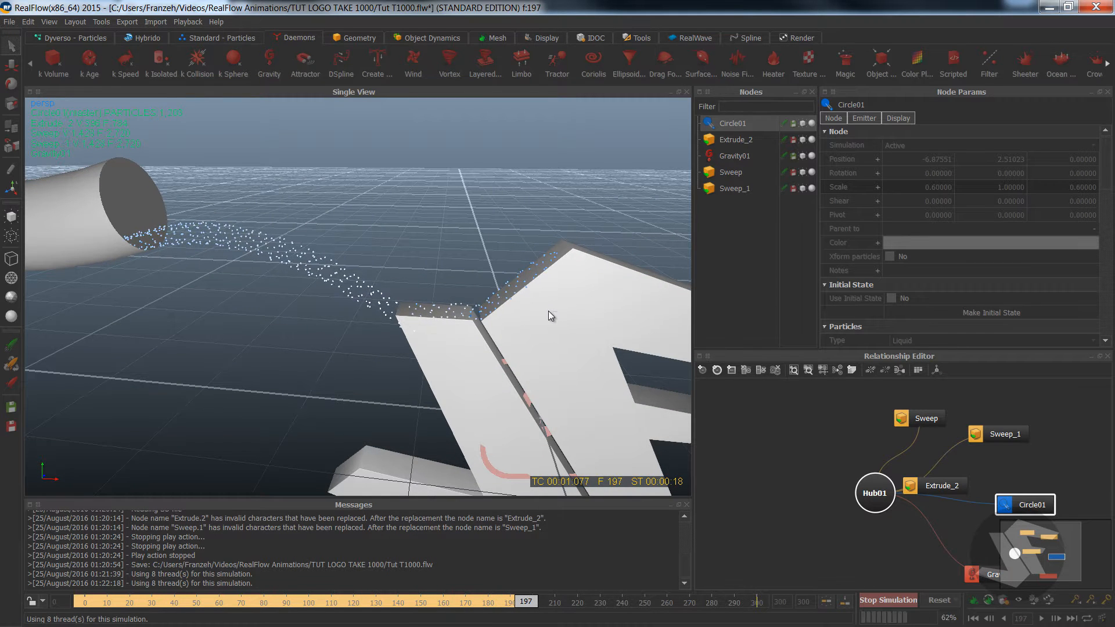
pyautogui.click(539, 306)
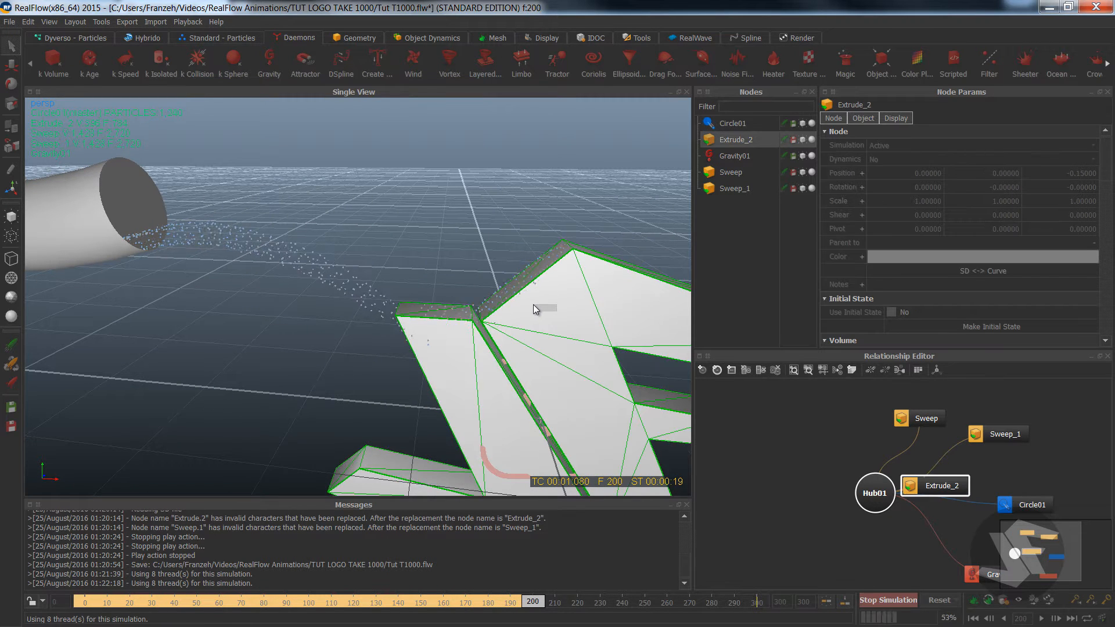
pyautogui.click(488, 243)
pyautogui.keyDown('alt'); pyautogui.moveTo(550, 370); pyautogui.dragTo(549, 349); pyautogui.keyUp('alt')
pyautogui.click(733, 123)
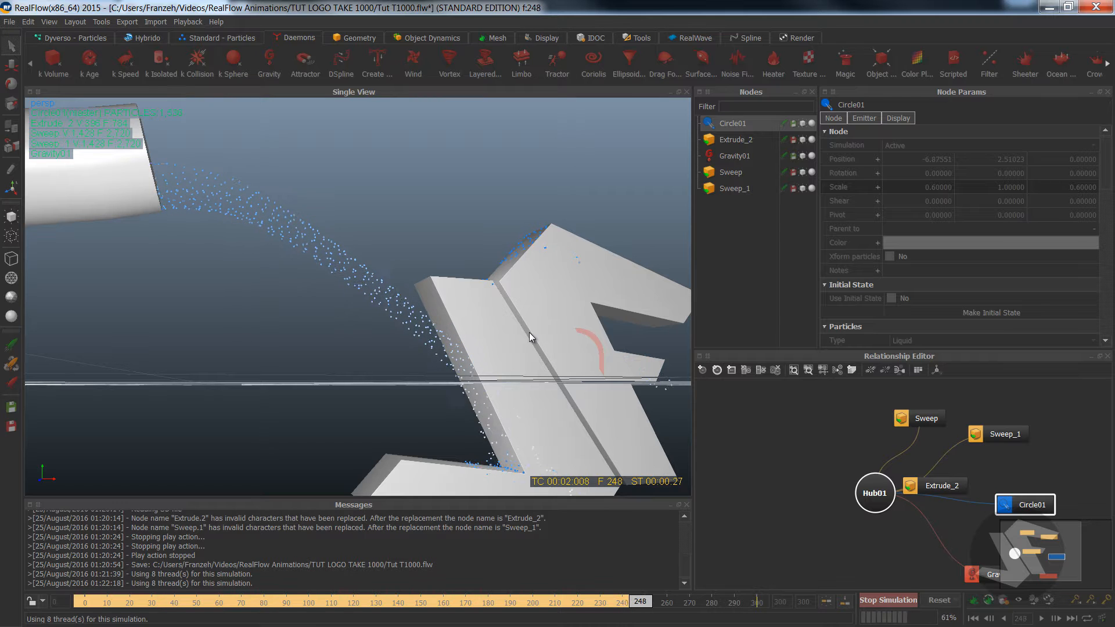
pyautogui.keyDown('alt'); pyautogui.moveTo(514, 329); pyautogui.dragTo(389, 363); pyautogui.keyUp('alt')
pyautogui.keyDown('alt'); pyautogui.moveTo(488, 330); pyautogui.dragTo(462, 354); pyautogui.keyUp('alt')
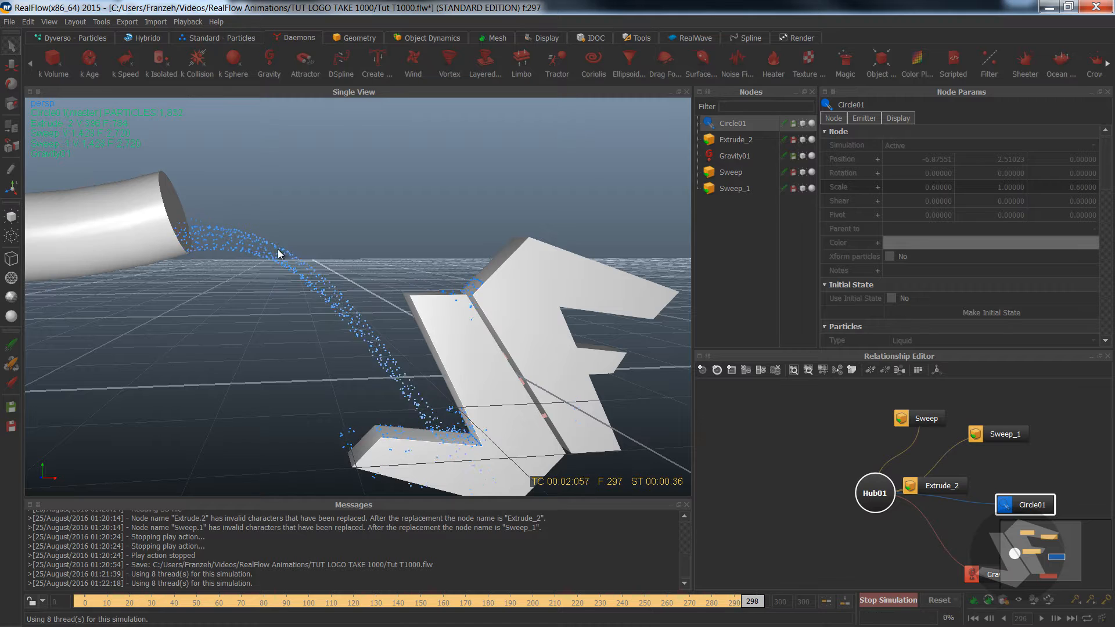
pyautogui.keyDown('alt'); pyautogui.moveTo(406, 338); pyautogui.dragTo(273, 232); pyautogui.keyUp('alt')
pyautogui.click(928, 604)
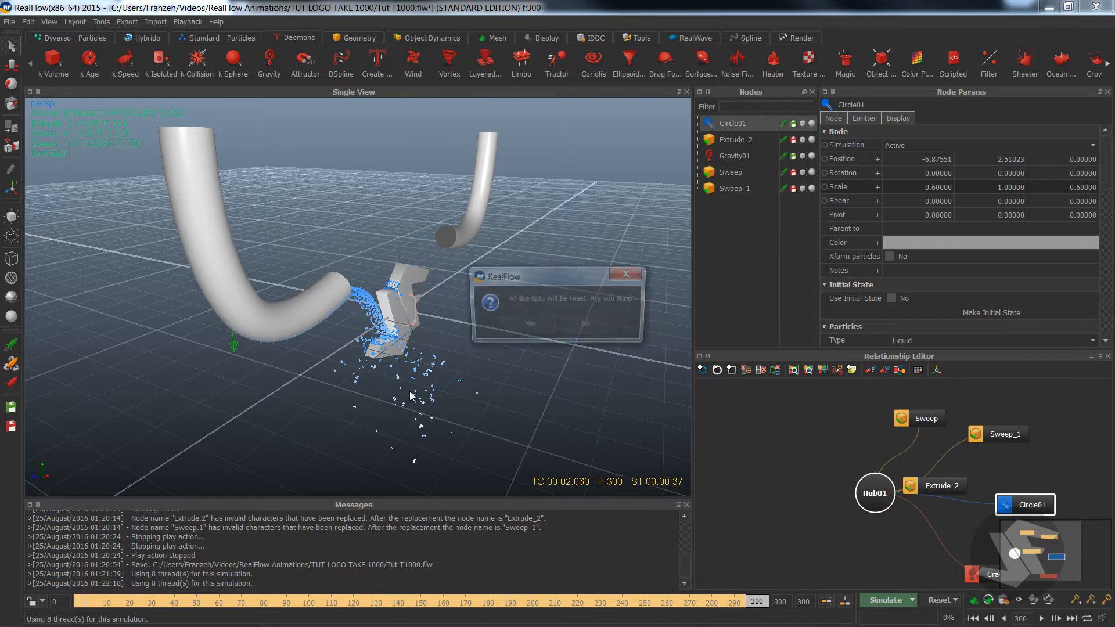
pyautogui.click(511, 352)
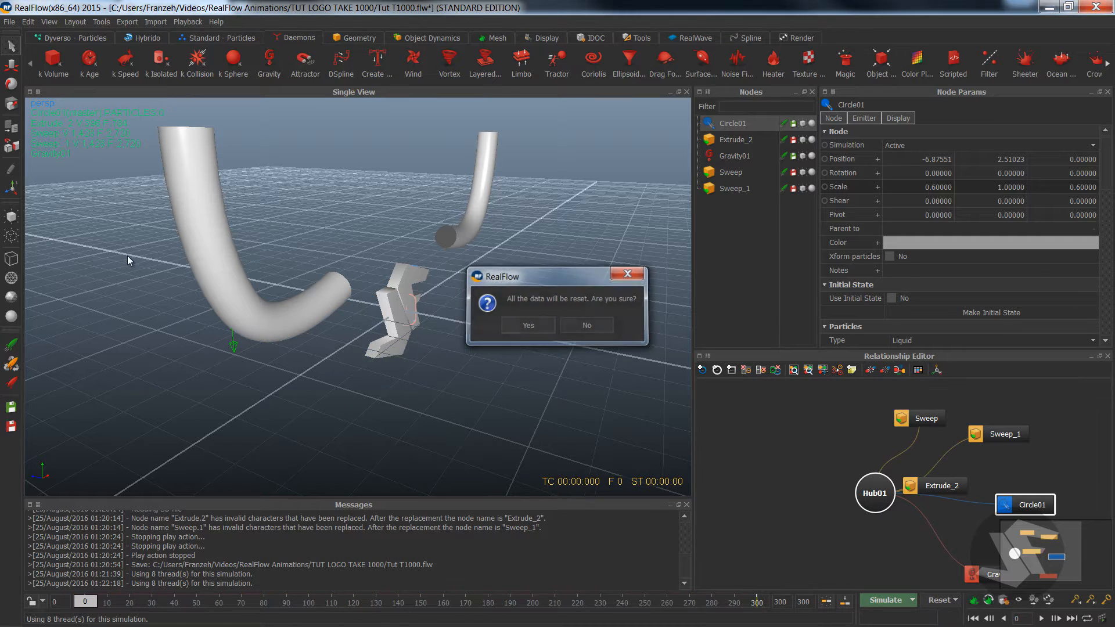
# Move the first circle emitter higher inside its tube, to about X -7.07 and Y 3.17
pyautogui.click(11, 63)
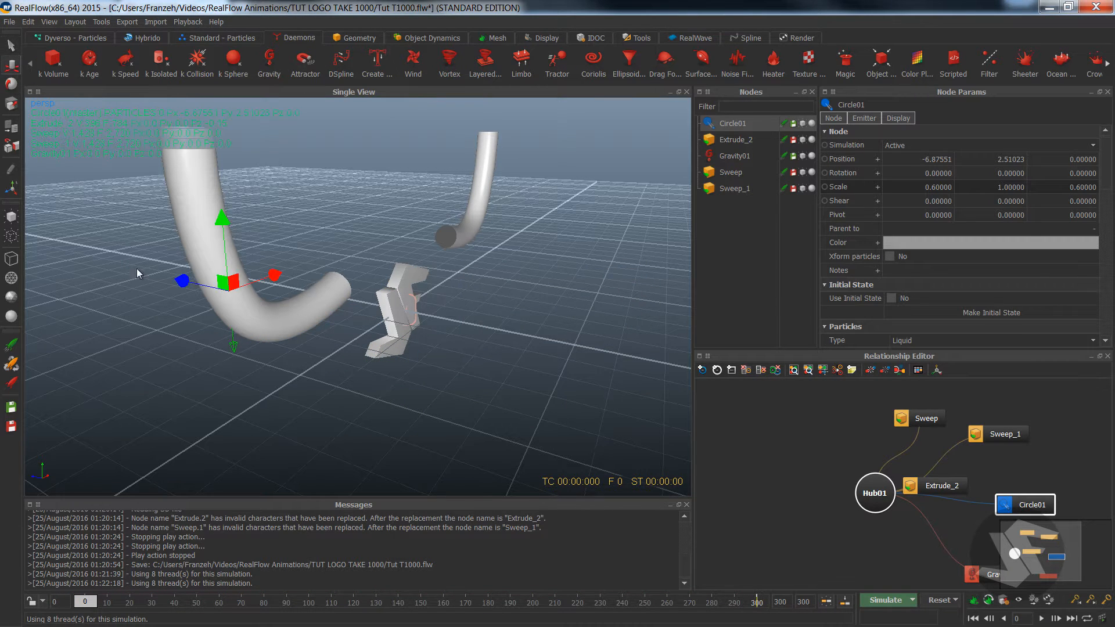
pyautogui.keyDown('alt'); pyautogui.moveTo(218, 273); pyautogui.dragTo(249, 283); pyautogui.keyUp('alt')
pyautogui.keyDown('alt'); pyautogui.moveTo(250, 282); pyautogui.dragTo(283, 289, button='right'); pyautogui.keyUp('alt')
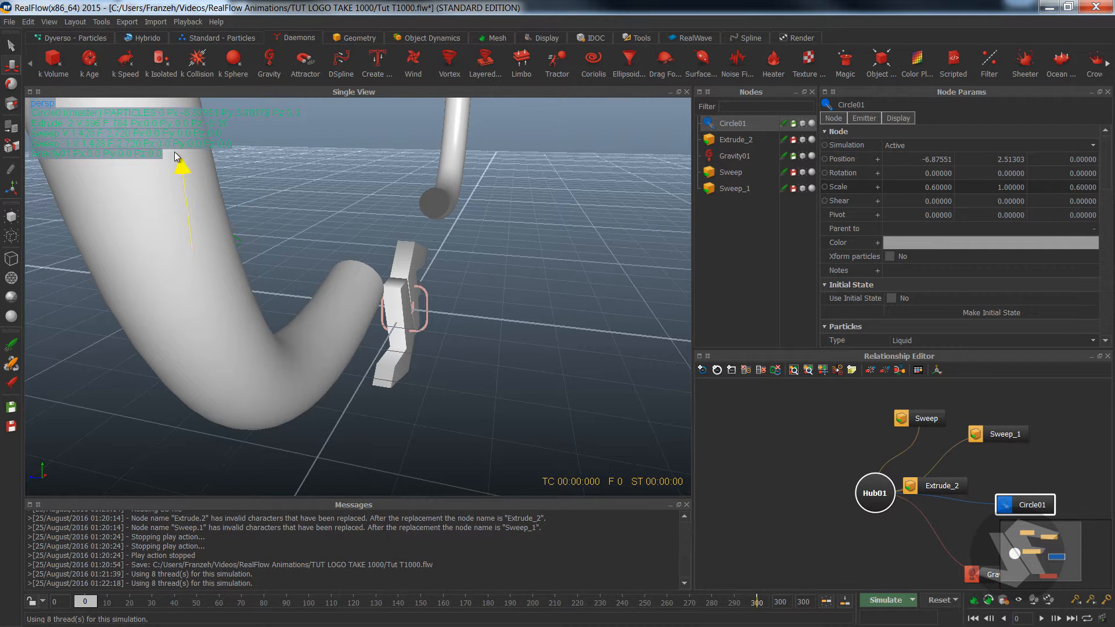
pyautogui.moveTo(174, 153); pyautogui.dragTo(174, 148)
pyautogui.keyDown('alt'); pyautogui.moveTo(235, 174); pyautogui.dragTo(249, 195); pyautogui.keyUp('alt')
pyautogui.keyDown('alt'); pyautogui.moveTo(248, 195); pyautogui.dragTo(180, 240, button='right'); pyautogui.keyUp('alt')
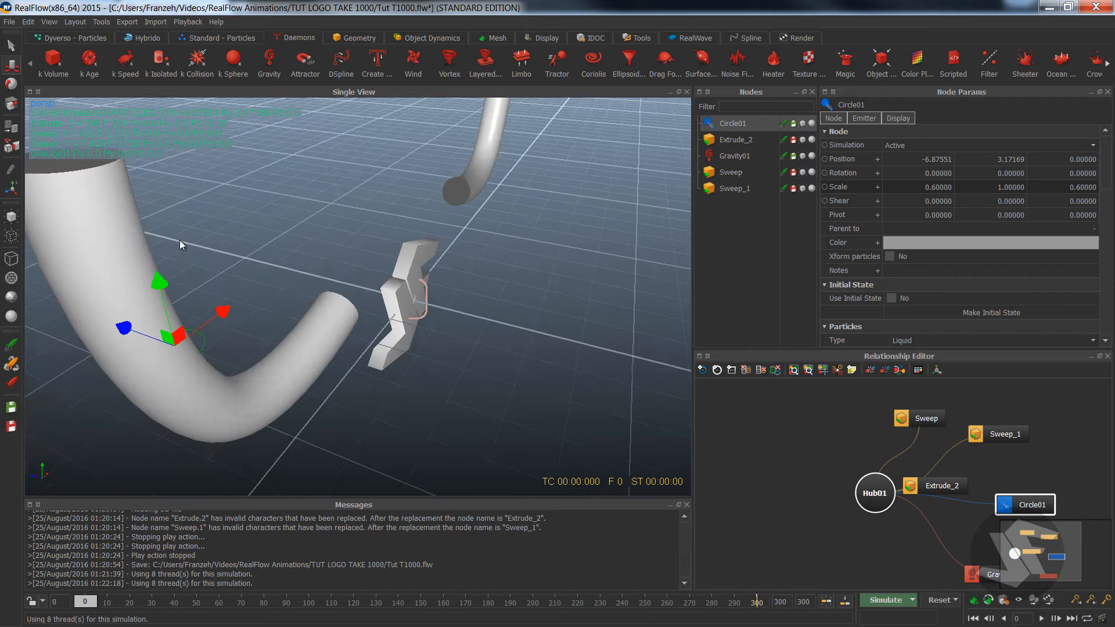
pyautogui.keyDown('alt'); pyautogui.moveTo(180, 240); pyautogui.dragTo(210, 251); pyautogui.keyUp('alt')
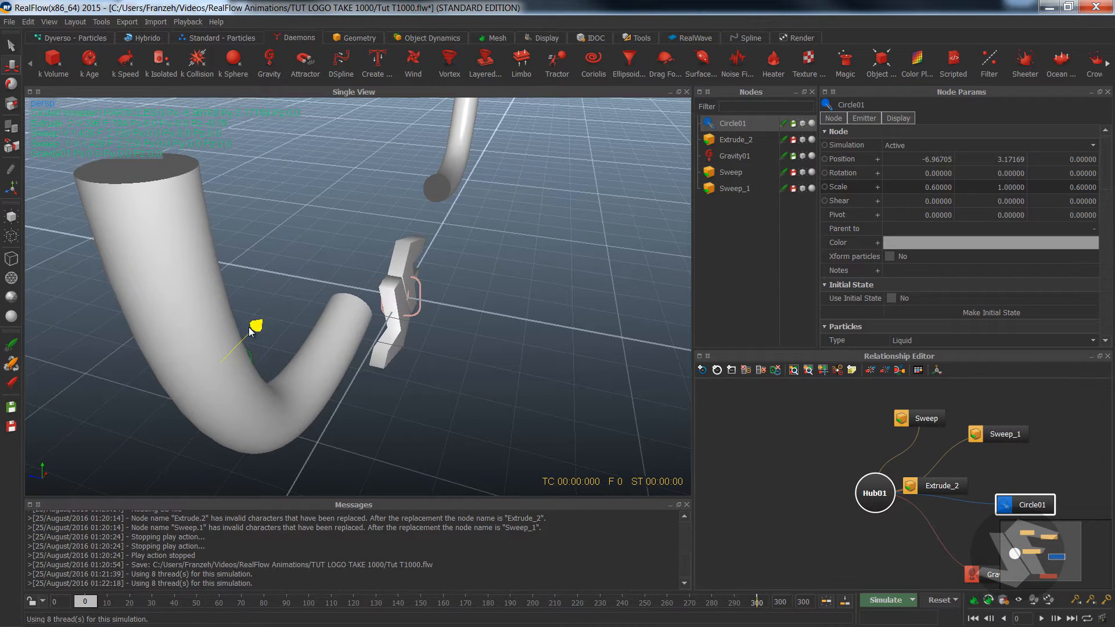
pyautogui.moveTo(244, 334); pyautogui.dragTo(206, 294)
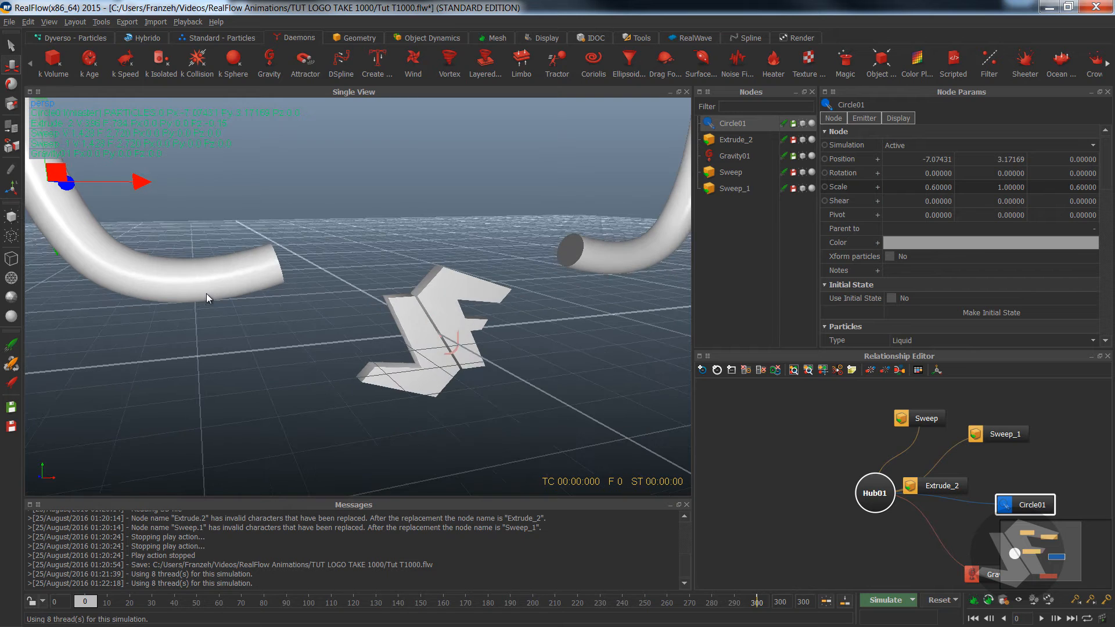
# Simulate from the emitter's raised position and examine how the particle stream lands on the JF logo
pyautogui.click(874, 603)
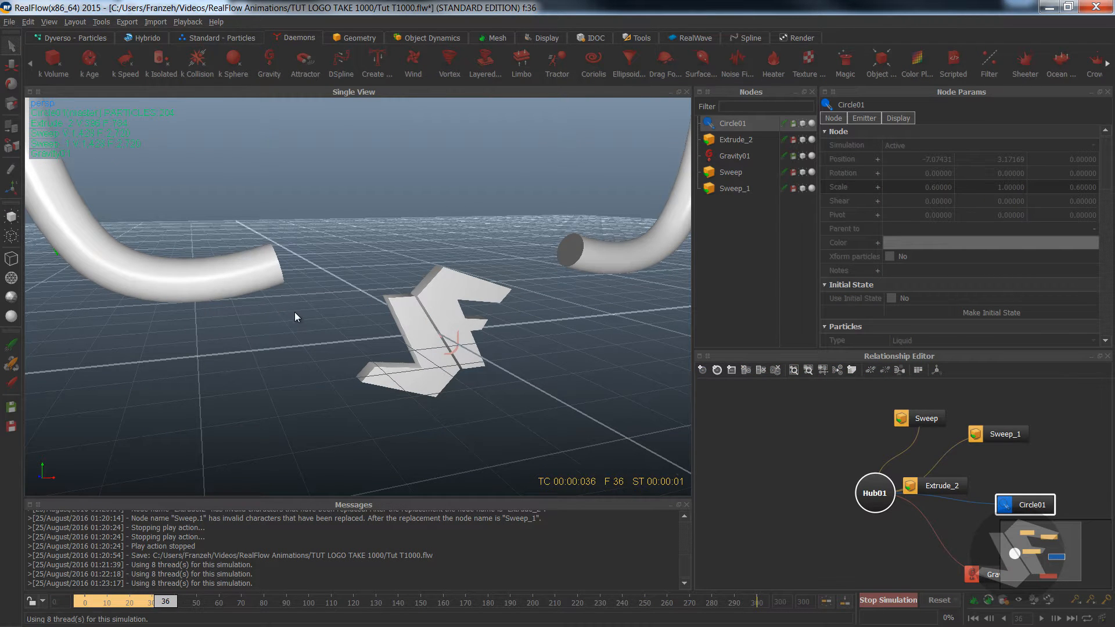
pyautogui.keyDown('alt'); pyautogui.moveTo(295, 312); pyautogui.dragTo(300, 312); pyautogui.keyUp('alt')
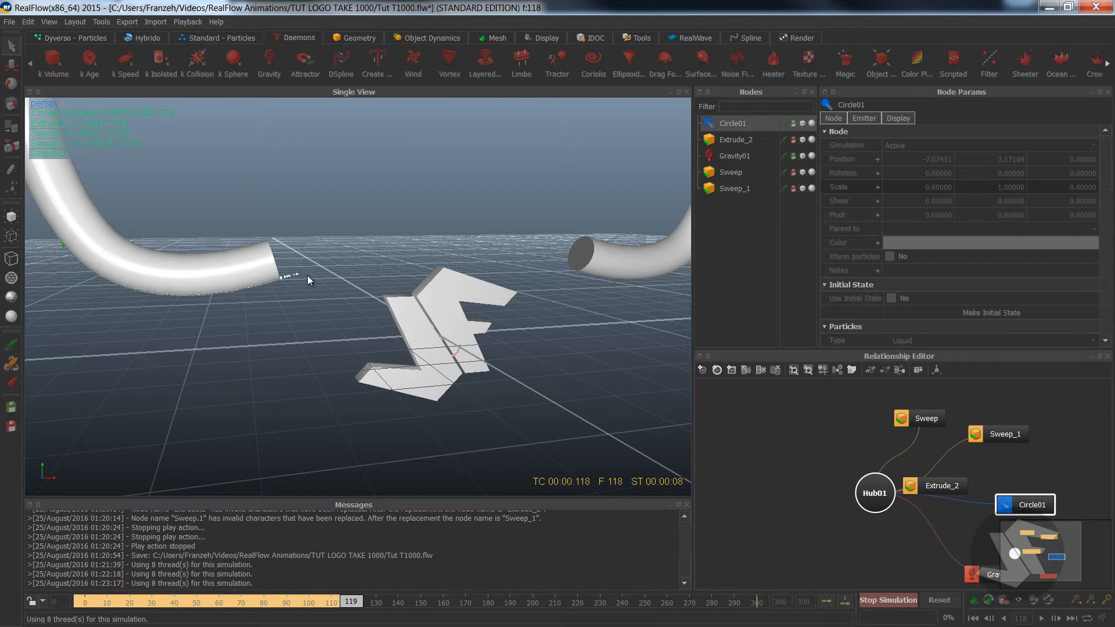
pyautogui.keyDown('alt'); pyautogui.moveTo(415, 295); pyautogui.dragTo(334, 283); pyautogui.keyUp('alt')
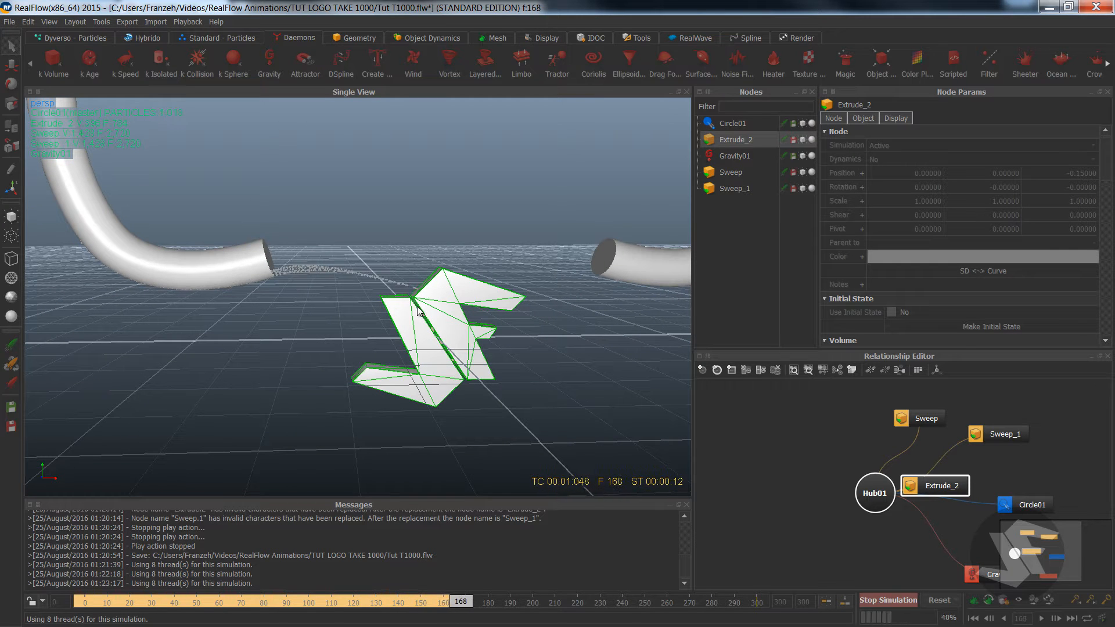
pyautogui.click(733, 124)
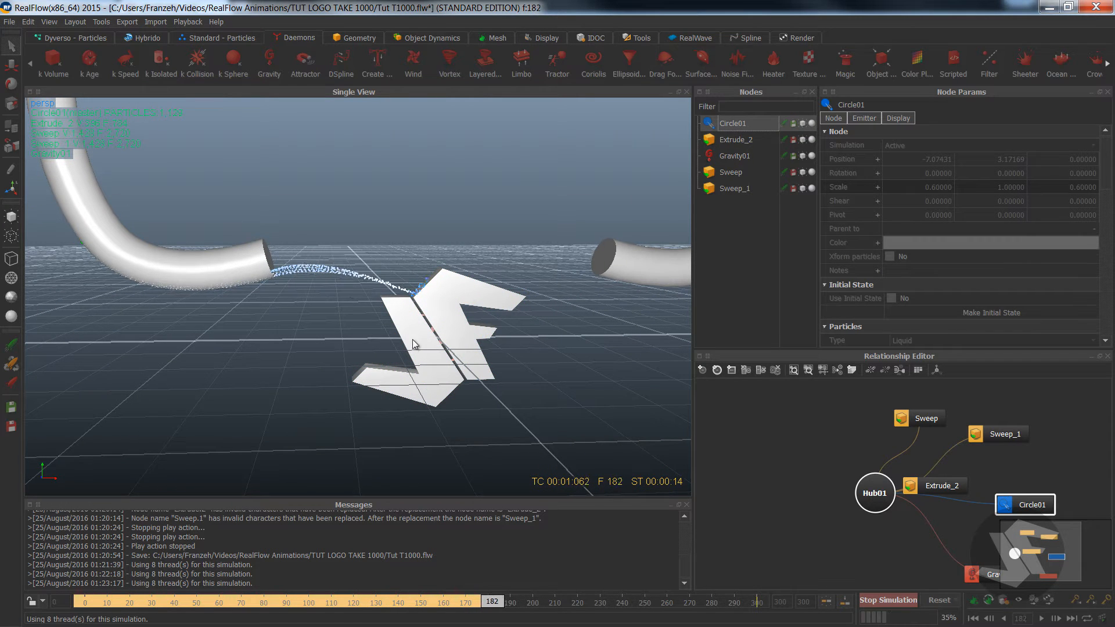
pyautogui.scroll(2, 412, 313)
pyautogui.scroll(2, 413, 313)
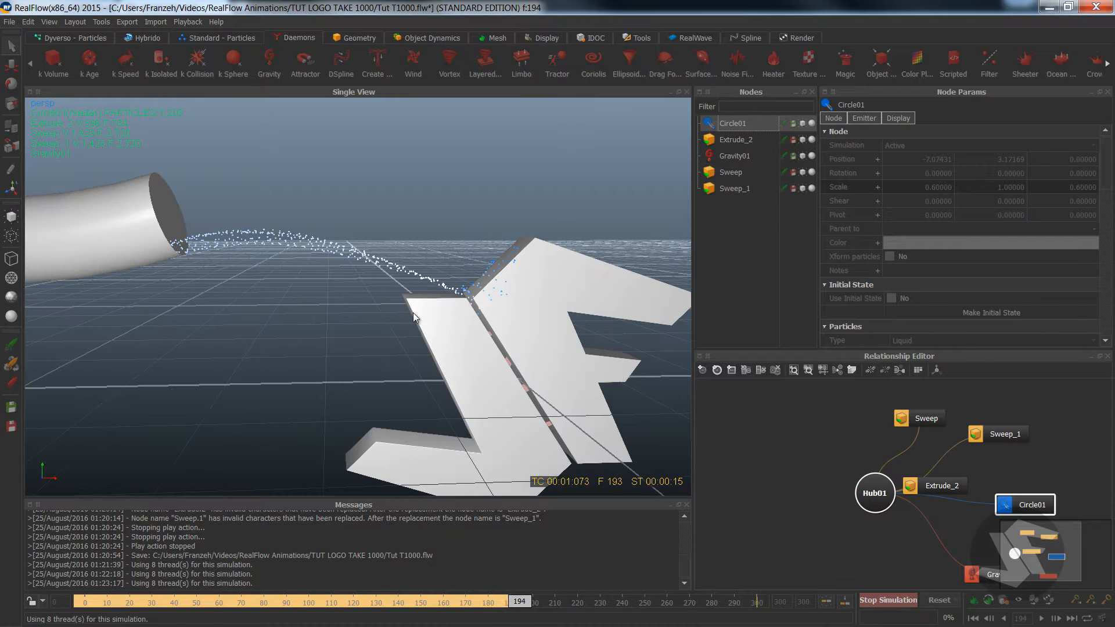
pyautogui.keyDown('alt'); pyautogui.moveTo(511, 326); pyautogui.dragTo(466, 320); pyautogui.keyUp('alt')
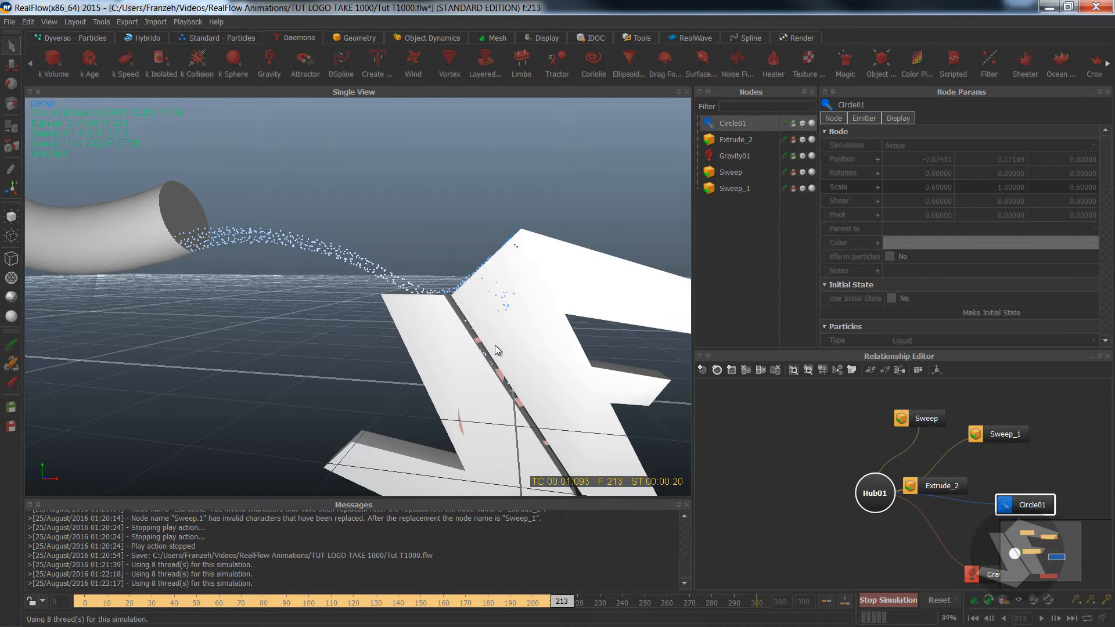
pyautogui.keyDown('alt'); pyautogui.moveTo(505, 357); pyautogui.dragTo(409, 332); pyautogui.keyUp('alt')
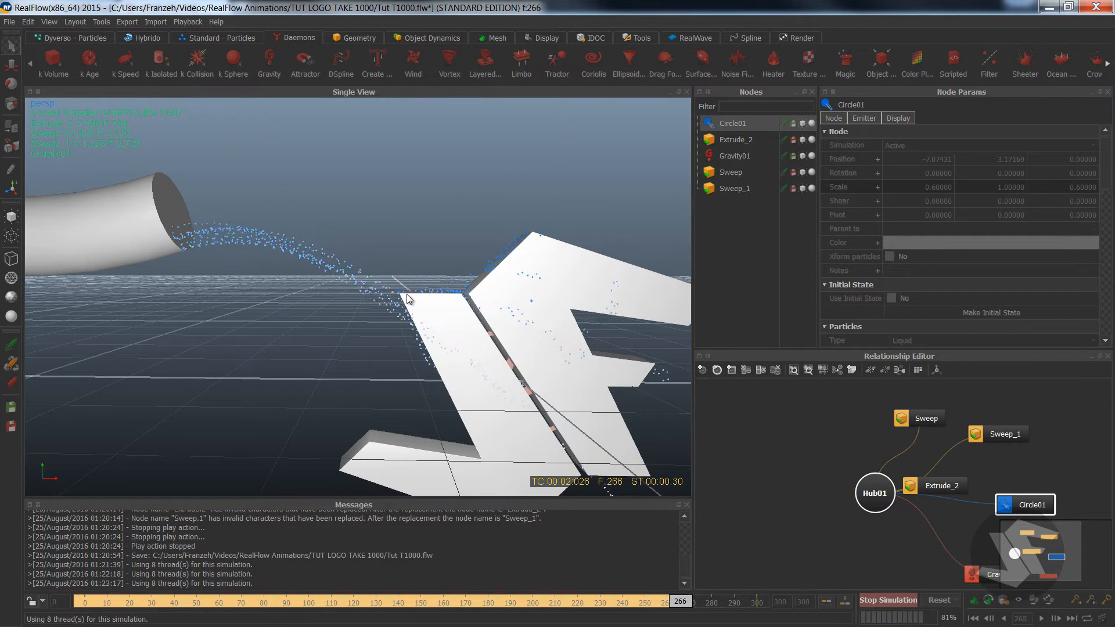
pyautogui.keyDown('alt'); pyautogui.moveTo(406, 294); pyautogui.dragTo(580, 305); pyautogui.keyUp('alt')
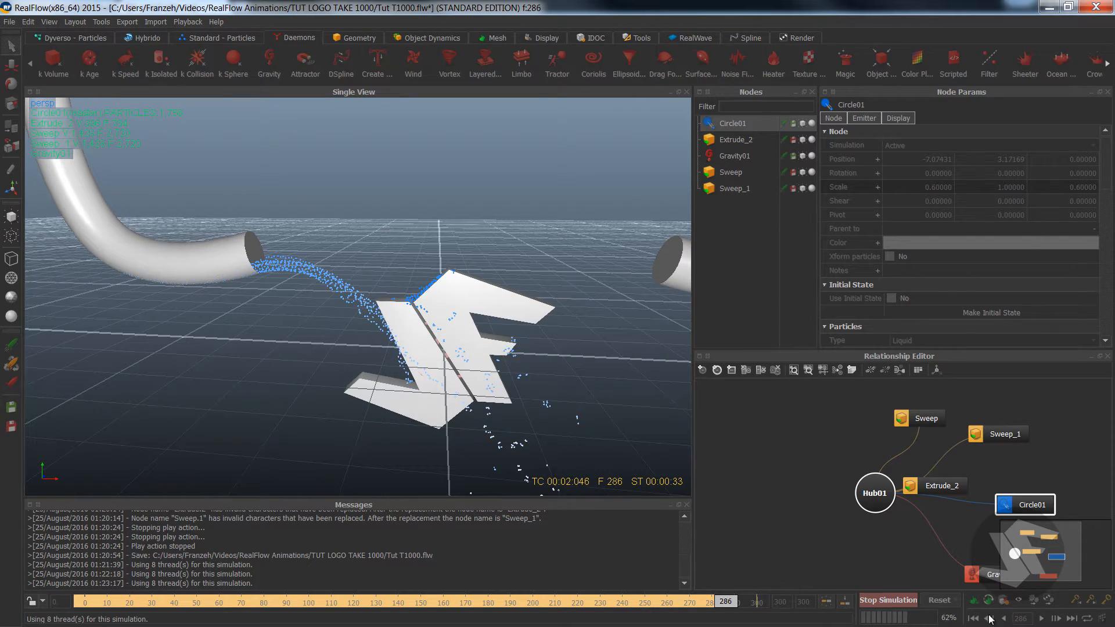
# Stop the simulation, review the cached frames back to frame 242, and reset all simulation data
pyautogui.click(880, 598)
pyautogui.moveTo(732, 601)
pyautogui.mouseDown()
pyautogui.moveTo(214, 606)
pyautogui.moveTo(688, 601)
pyautogui.moveTo(479, 604)
pyautogui.moveTo(627, 603)
pyautogui.mouseUp()
pyautogui.click(940, 600)
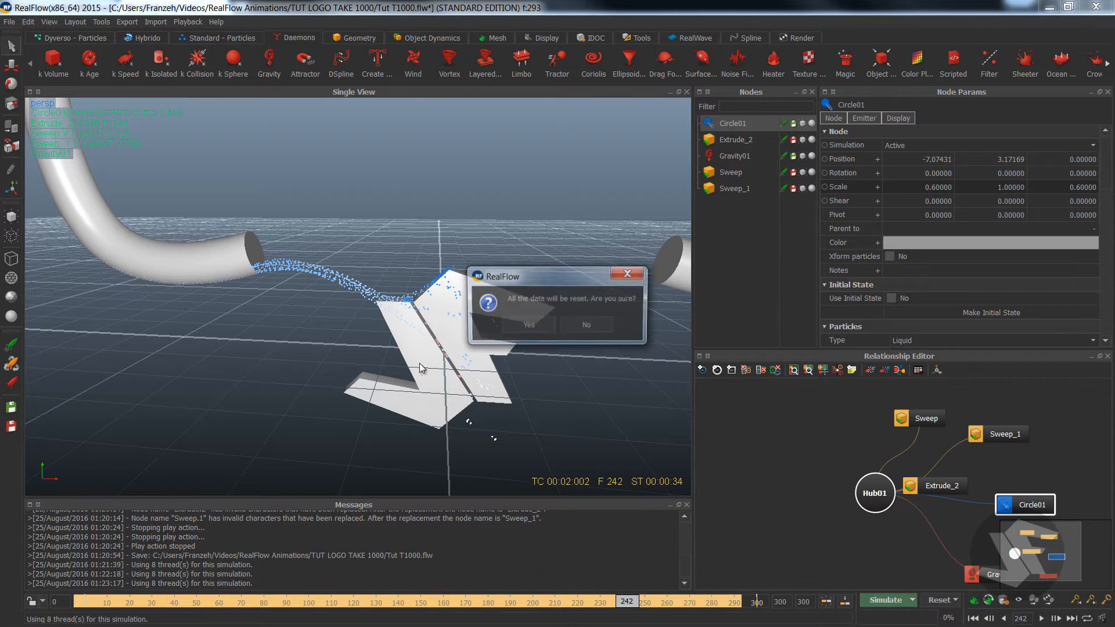
pyautogui.click(536, 323)
pyautogui.keyDown('alt'); pyautogui.moveTo(450, 262); pyautogui.dragTo(432, 268); pyautogui.keyUp('alt')
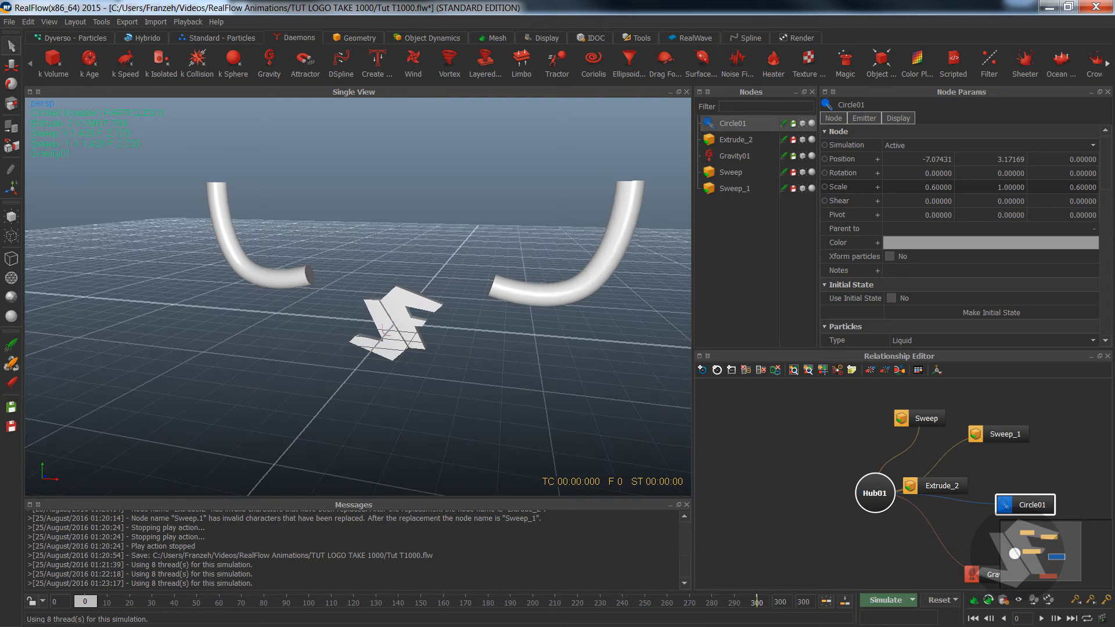
# Add a second standard circle emitter and move it into the opposite tube at about X 6.99, Y 2.77
pyautogui.click(210, 39)
pyautogui.click(43, 59)
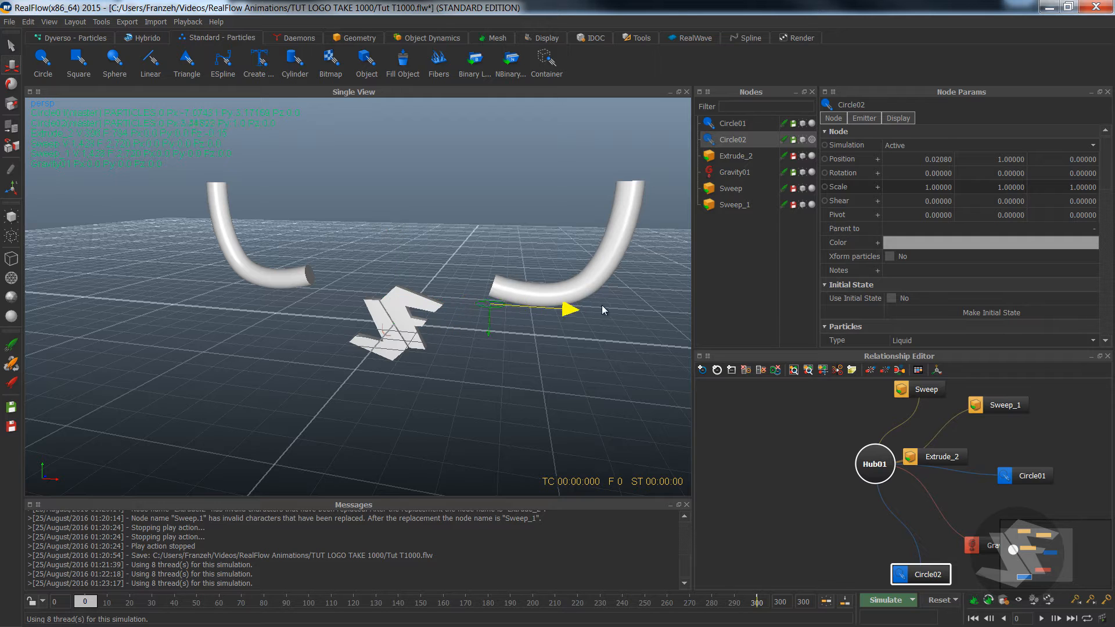
pyautogui.moveTo(664, 315); pyautogui.dragTo(681, 317)
pyautogui.moveTo(606, 242); pyautogui.dragTo(604, 210)
pyautogui.moveTo(682, 268); pyautogui.dragTo(688, 265)
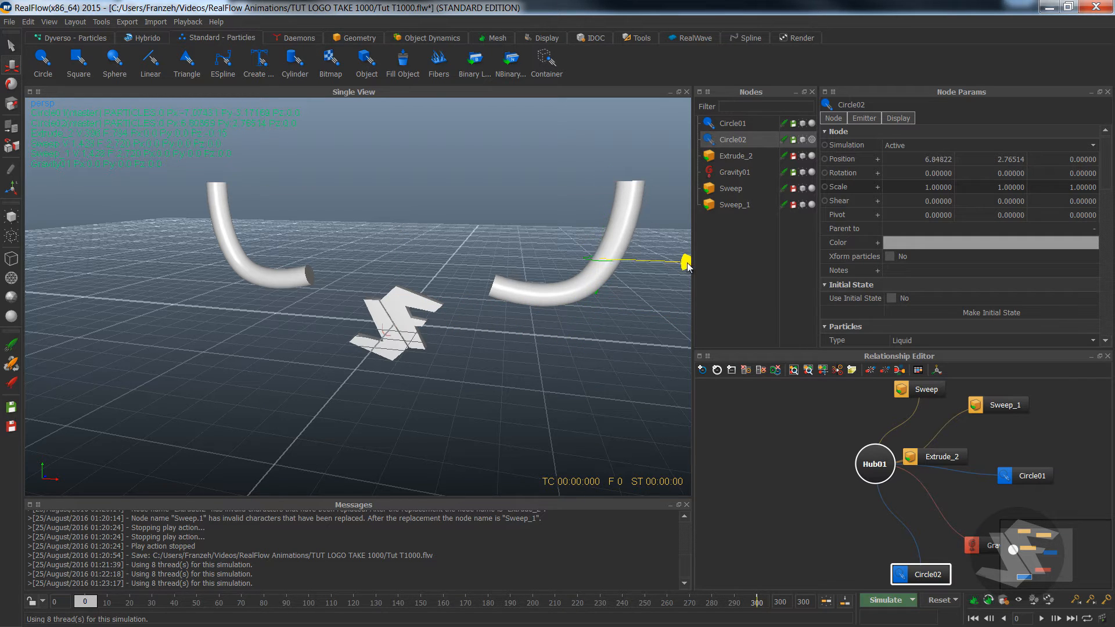
# Adjust the second circle emitter's position to about X 7.09 and Y 2.99 to centre it in the tube
pyautogui.keyDown('alt'); pyautogui.moveTo(586, 270); pyautogui.dragTo(548, 262); pyautogui.keyUp('alt')
pyautogui.keyDown('alt'); pyautogui.moveTo(323, 389); pyautogui.dragTo(430, 357); pyautogui.keyUp('alt')
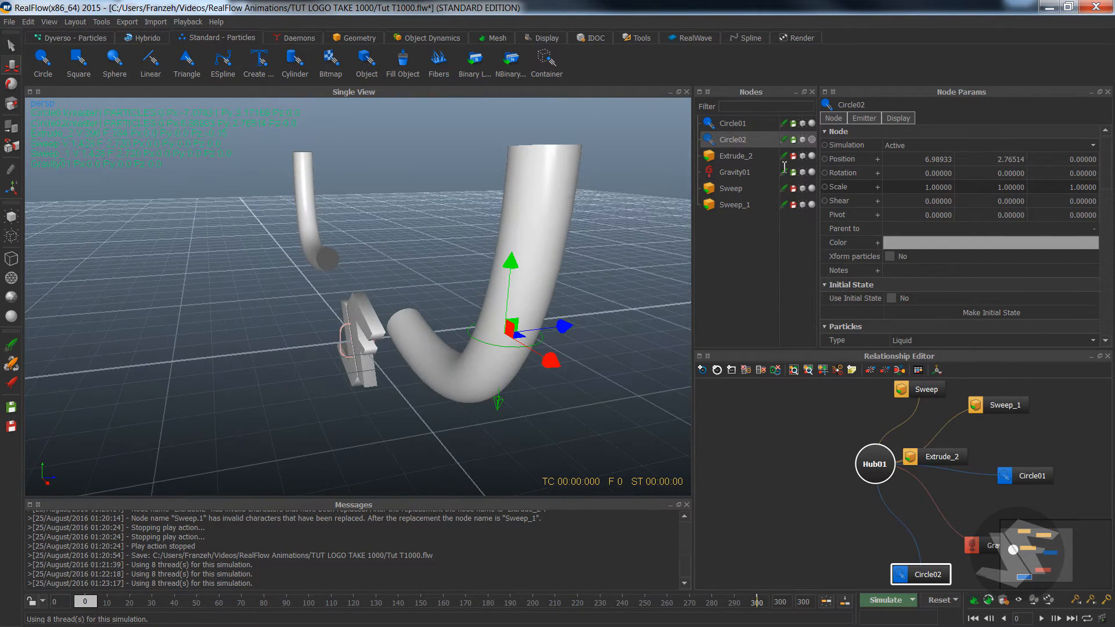
pyautogui.moveTo(515, 271); pyautogui.dragTo(515, 259)
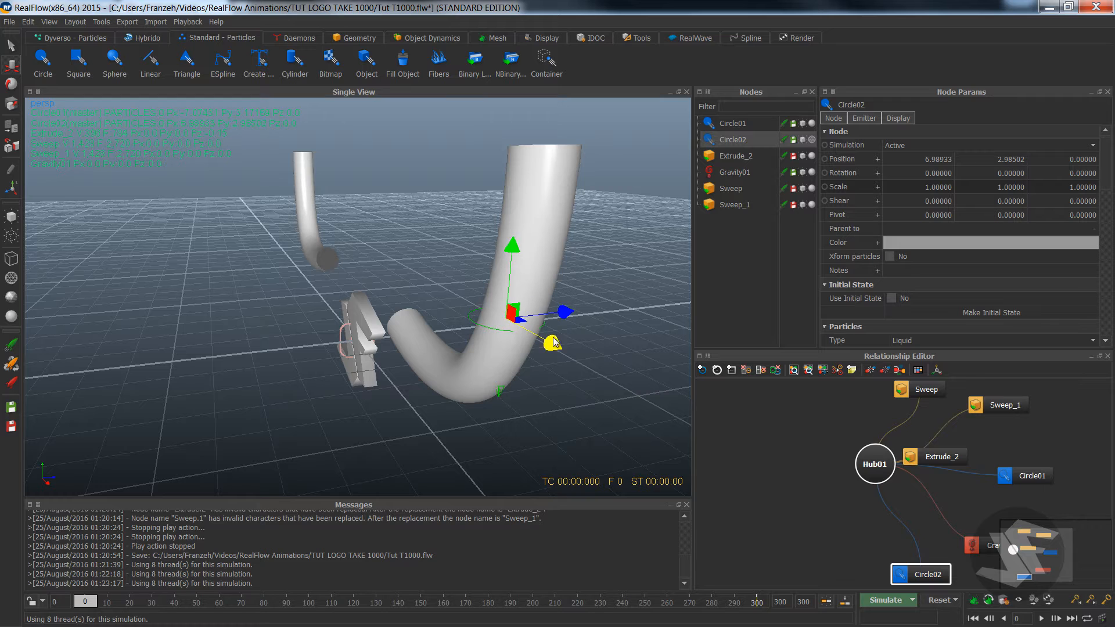
pyautogui.moveTo(554, 347); pyautogui.dragTo(559, 346)
# Set the second circle emitter's scale to 0.65 in X and Z so it fits within the tube
pyautogui.click(948, 188)
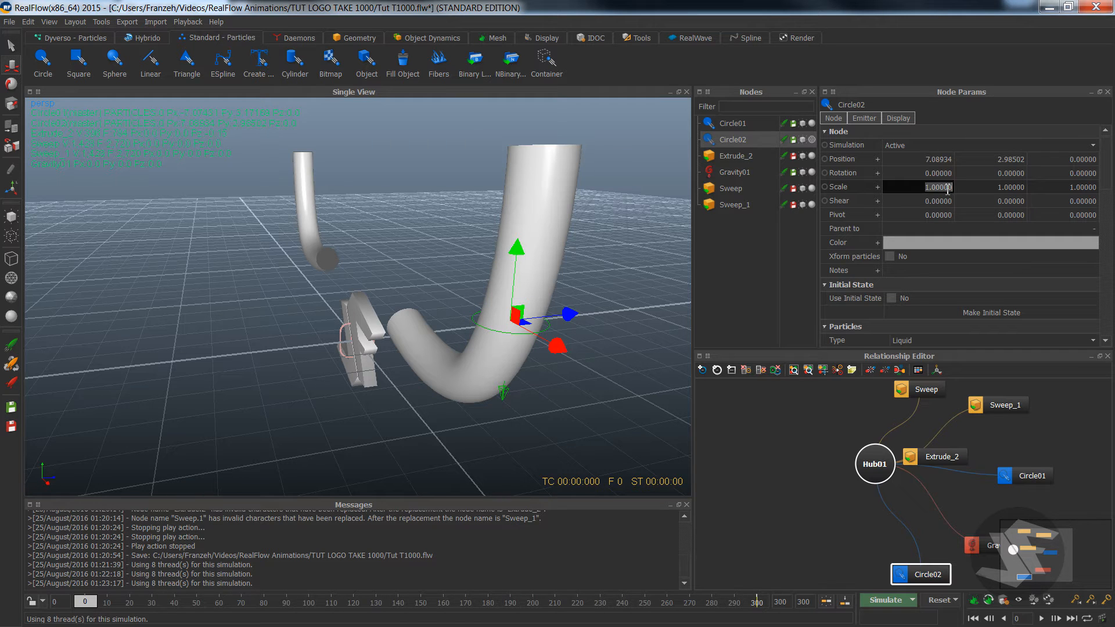
pyautogui.write('0.65')
pyautogui.press('Tab')
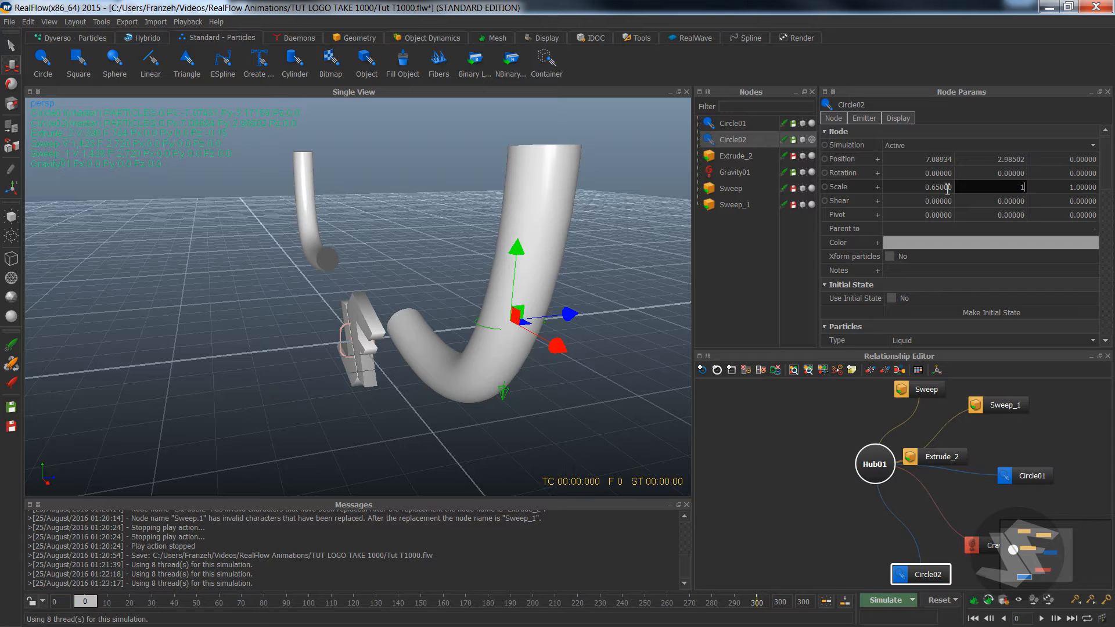
pyautogui.press('Tab')
pyautogui.press('Return')
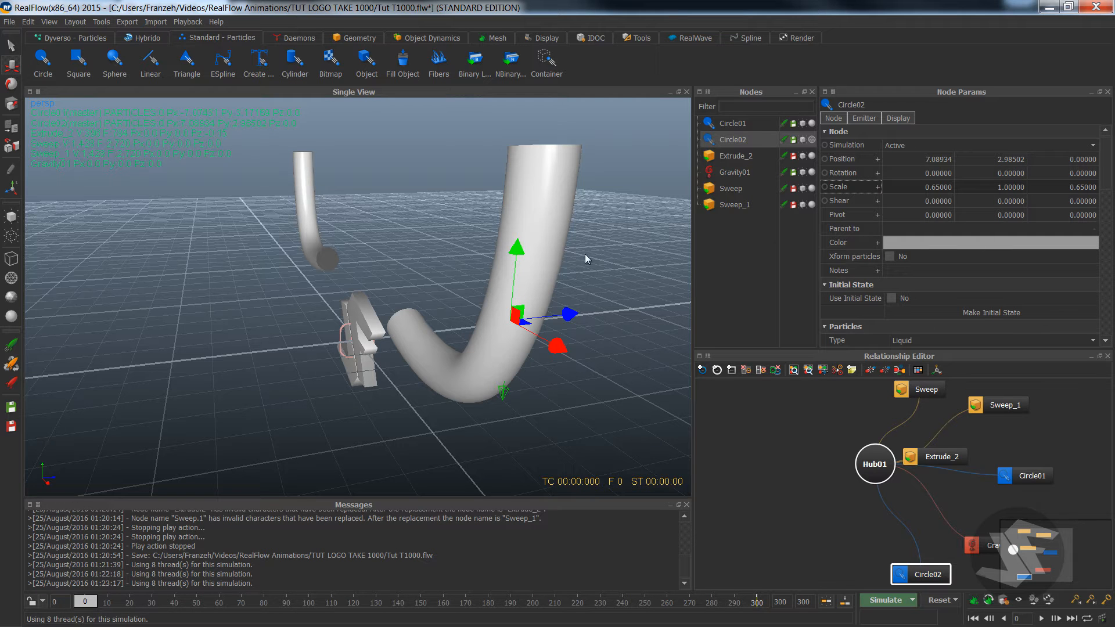
# Save the scene with the second circle emitter in place
pyautogui.keyDown('alt'); pyautogui.moveTo(288, 422); pyautogui.dragTo(550, 286); pyautogui.keyUp('alt')
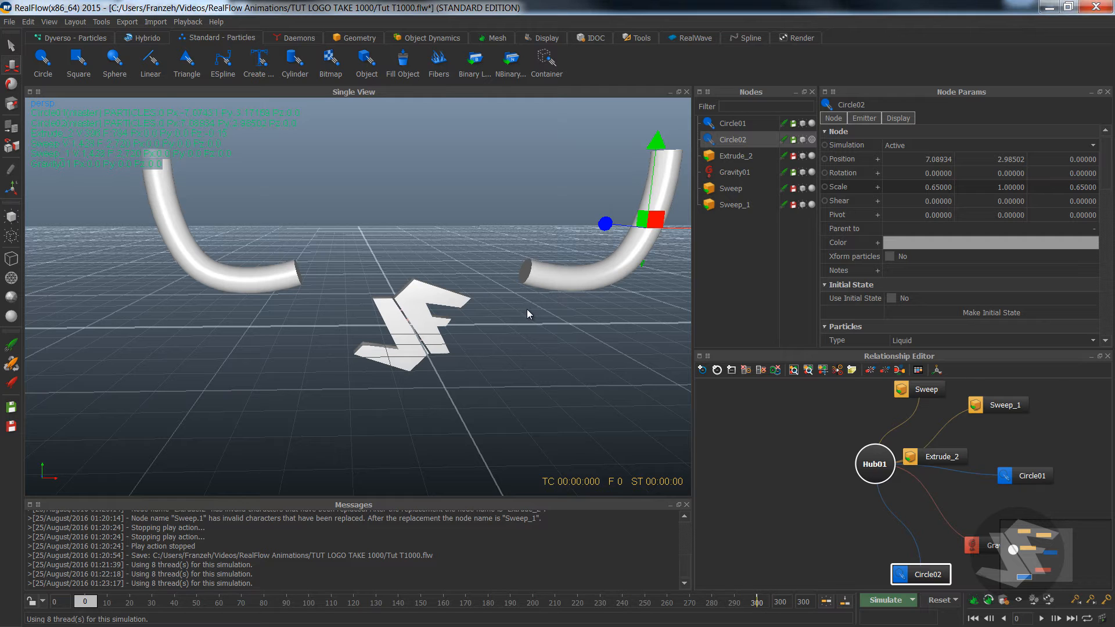
pyautogui.keyDown('alt'); pyautogui.moveTo(502, 241); pyautogui.dragTo(495, 247, button='middle'); pyautogui.keyUp('alt')
pyautogui.hotkey('ctrl', 's')
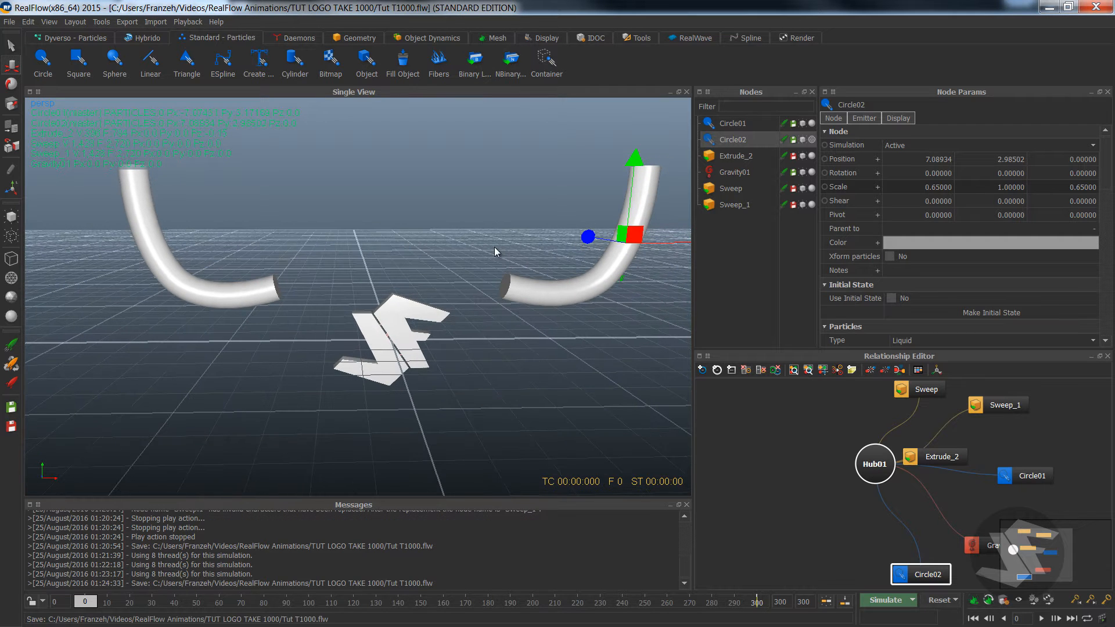
# Simulate both circle emitters through frame 300, watching the particles around the logo and the tube openings
pyautogui.scroll(3, 428, 375)
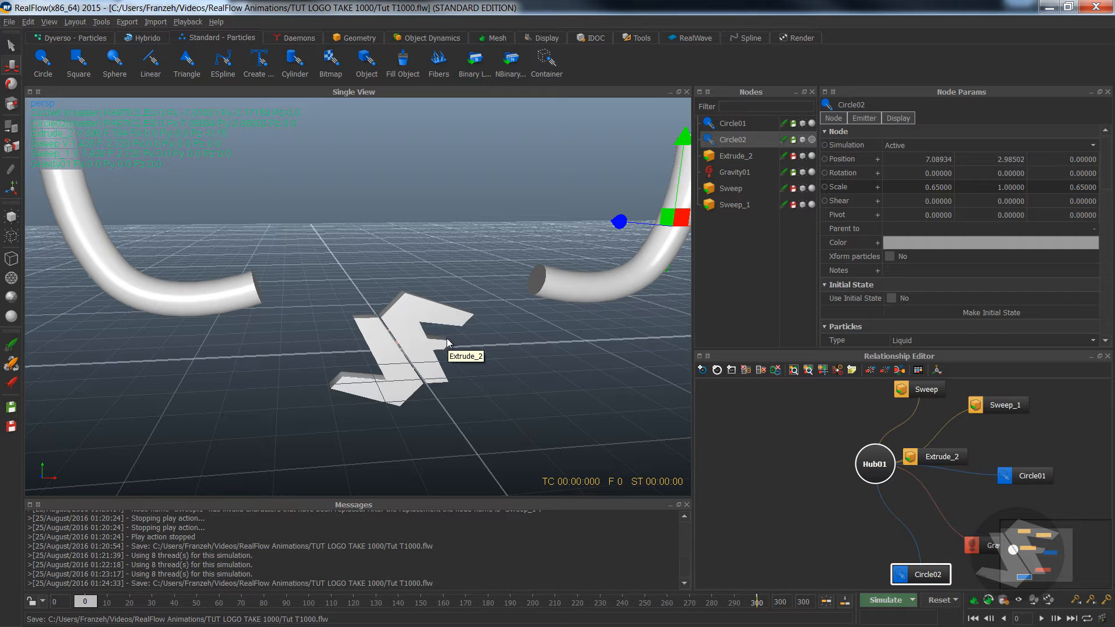
pyautogui.keyDown('alt'); pyautogui.moveTo(462, 339); pyautogui.dragTo(496, 336); pyautogui.keyUp('alt')
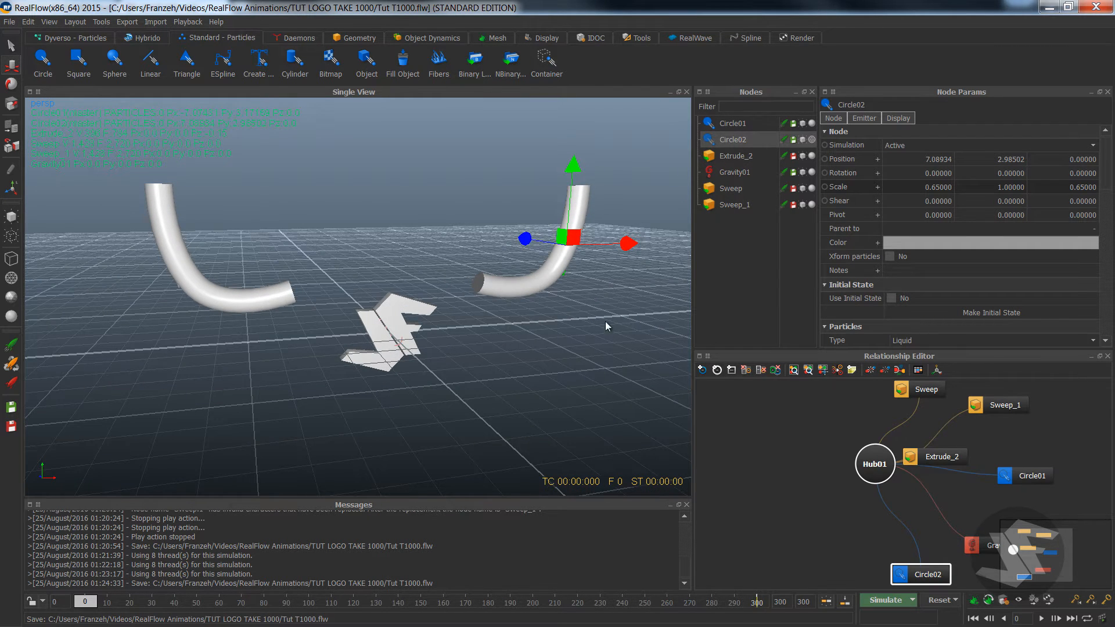
pyautogui.click(894, 603)
pyautogui.scroll(3, 462, 315)
pyautogui.keyDown('alt'); pyautogui.moveTo(462, 315); pyautogui.dragTo(501, 318); pyautogui.keyUp('alt')
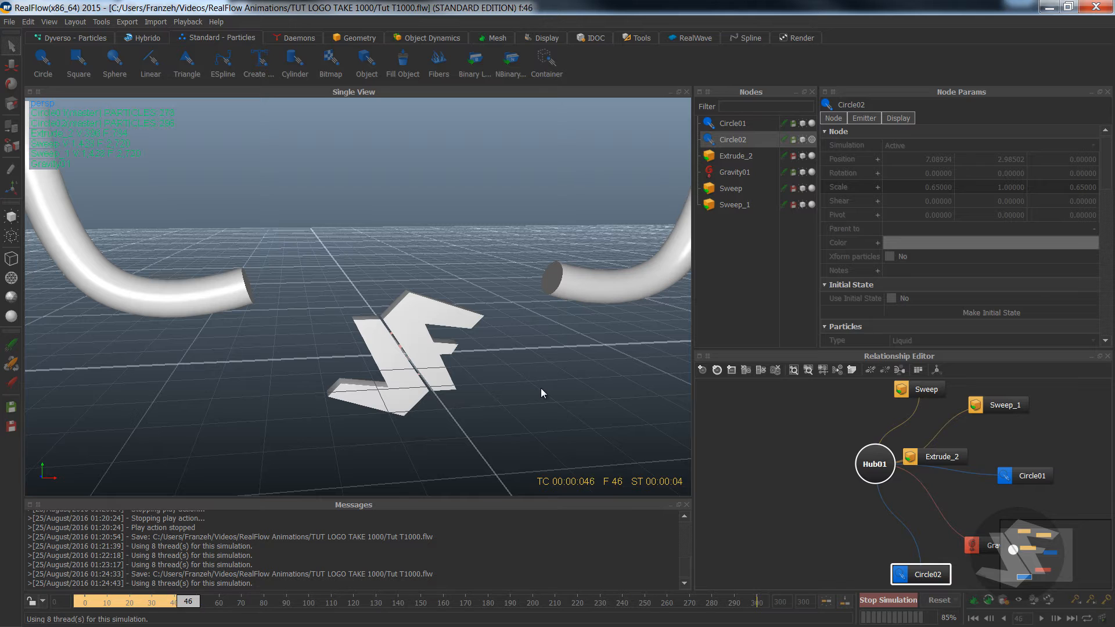
pyautogui.keyDown('alt'); pyautogui.moveTo(537, 382); pyautogui.dragTo(512, 385); pyautogui.keyUp('alt')
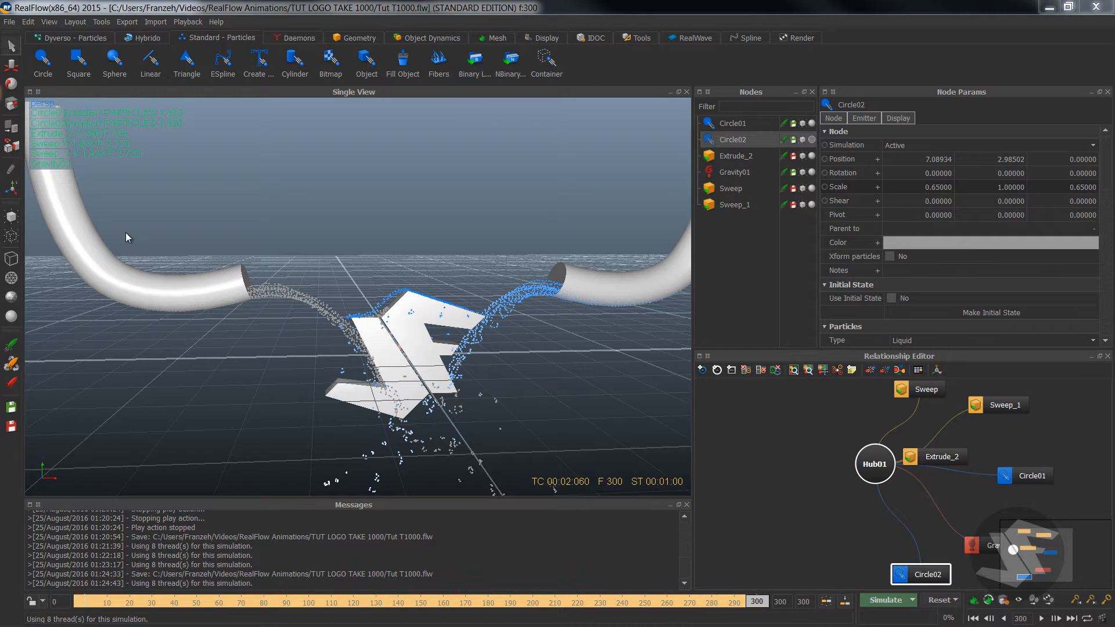
# Inspect the cached particles hitting the logo around frames 208 and 274 from several angles
pyautogui.keyDown('alt'); pyautogui.moveTo(456, 335); pyautogui.dragTo(442, 363); pyautogui.keyUp('alt')
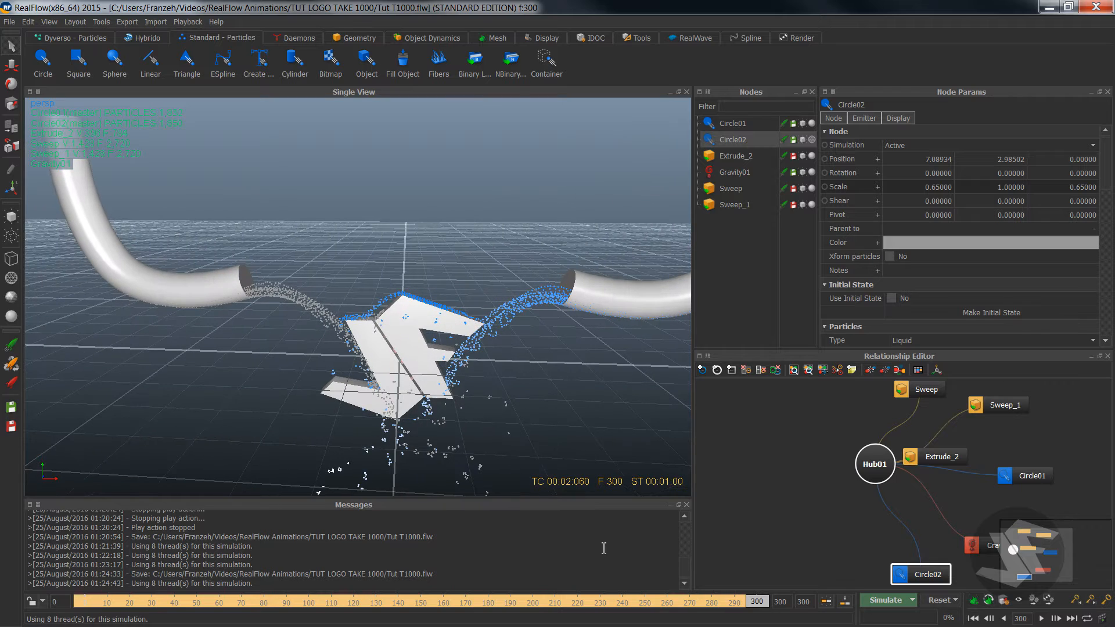
pyautogui.moveTo(756, 604); pyautogui.dragTo(552, 610)
pyautogui.scroll(3, 538, 289)
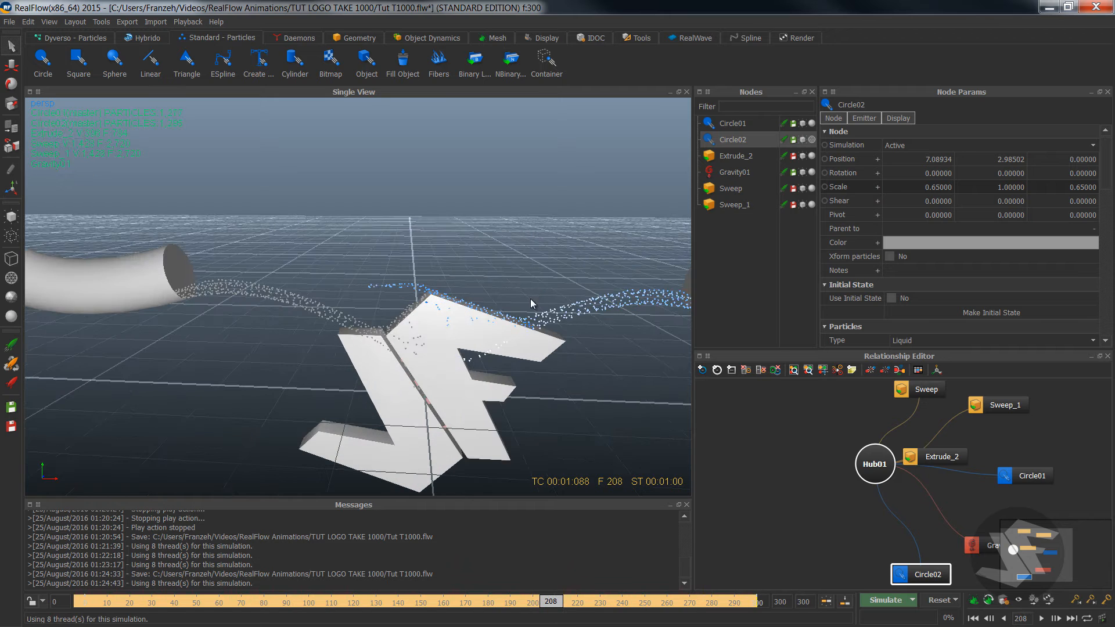
pyautogui.keyDown('alt'); pyautogui.moveTo(526, 333); pyautogui.dragTo(501, 339); pyautogui.keyUp('alt')
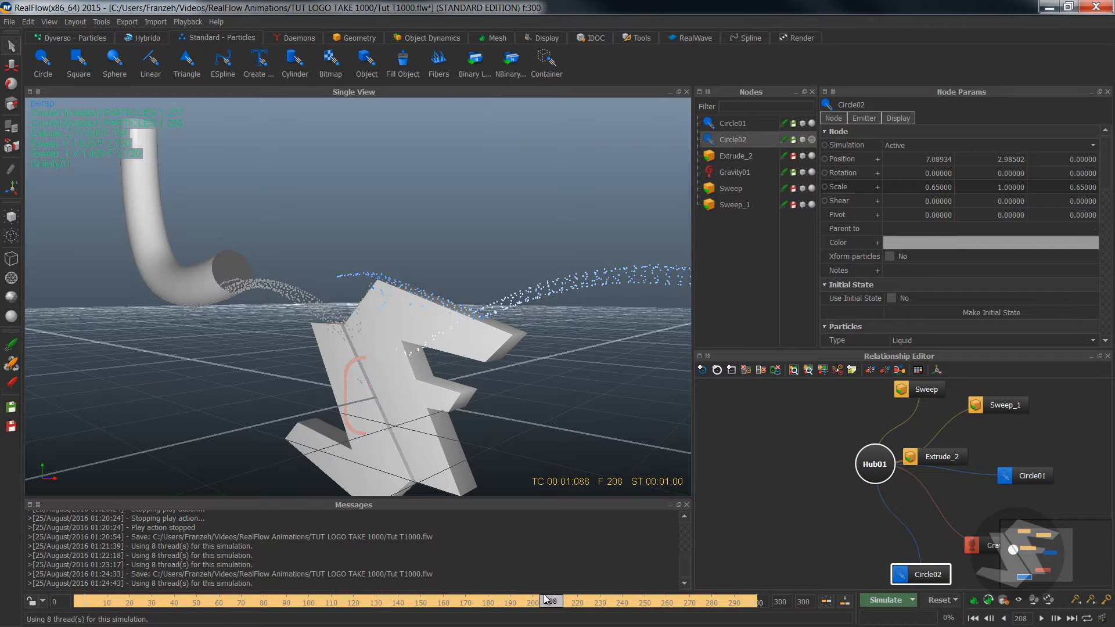
pyautogui.moveTo(546, 599); pyautogui.dragTo(692, 537)
pyautogui.keyDown('alt'); pyautogui.moveTo(518, 376); pyautogui.dragTo(641, 366); pyautogui.keyUp('alt')
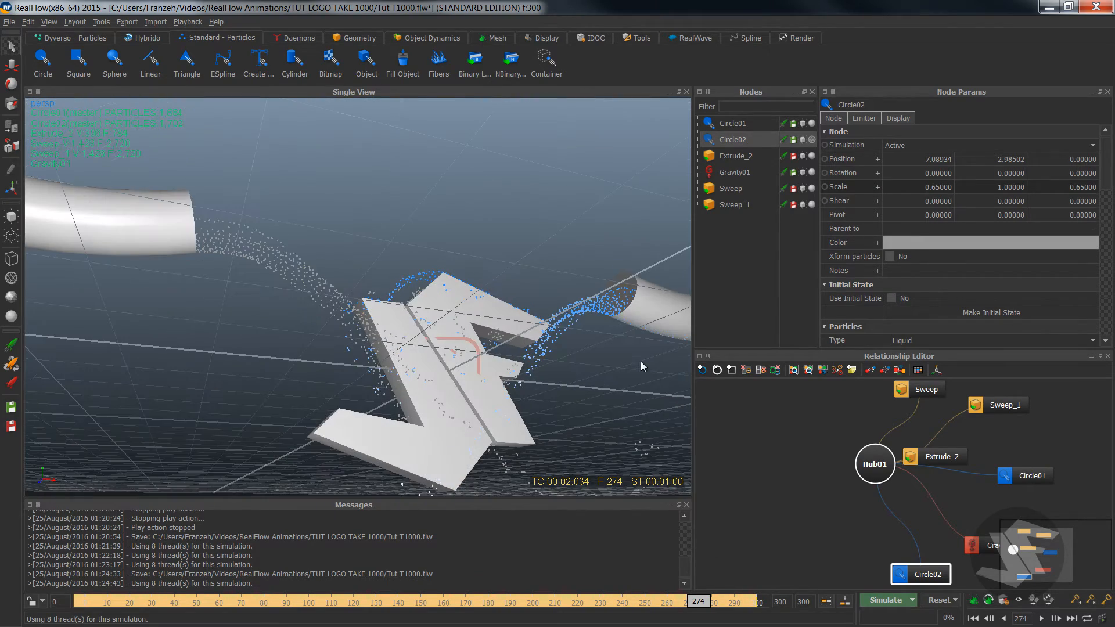
# Select both circle emitters, go back to about frame 150, and save the scene
pyautogui.keyDown('ctrl'); pyautogui.click(733, 123); pyautogui.keyUp('ctrl')
pyautogui.keyDown('alt'); pyautogui.moveTo(499, 220); pyautogui.dragTo(453, 314); pyautogui.keyUp('alt')
pyautogui.moveTo(705, 601)
pyautogui.mouseDown()
pyautogui.moveTo(290, 601)
pyautogui.moveTo(620, 601)
pyautogui.moveTo(674, 622)
pyautogui.moveTo(686, 610)
pyautogui.moveTo(412, 622)
pyautogui.mouseUp()
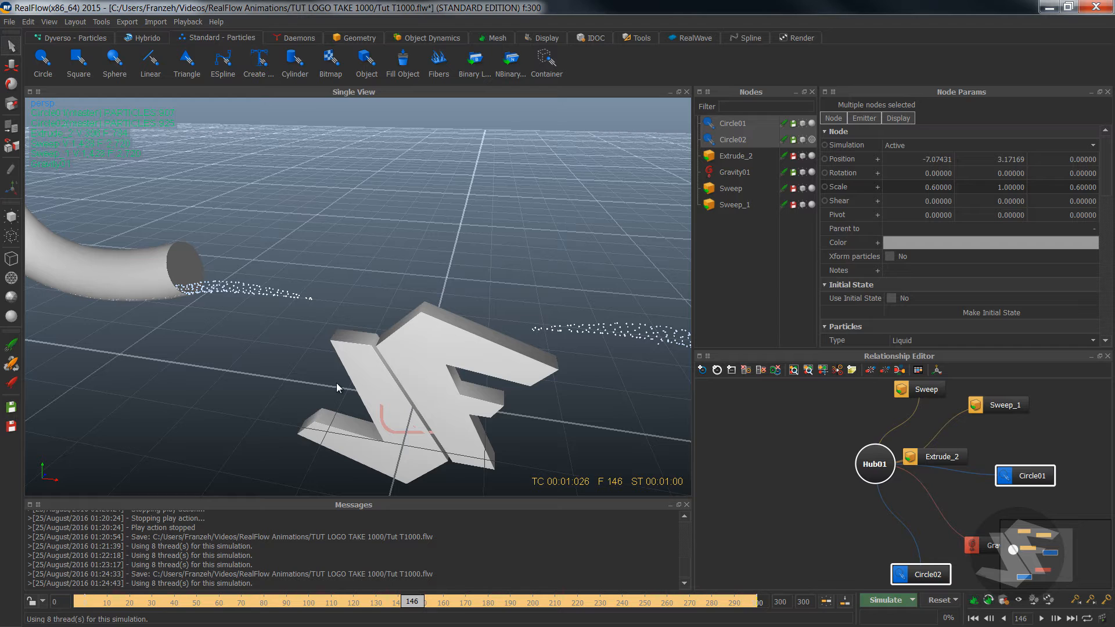
pyautogui.hotkey('ctrl', 's')
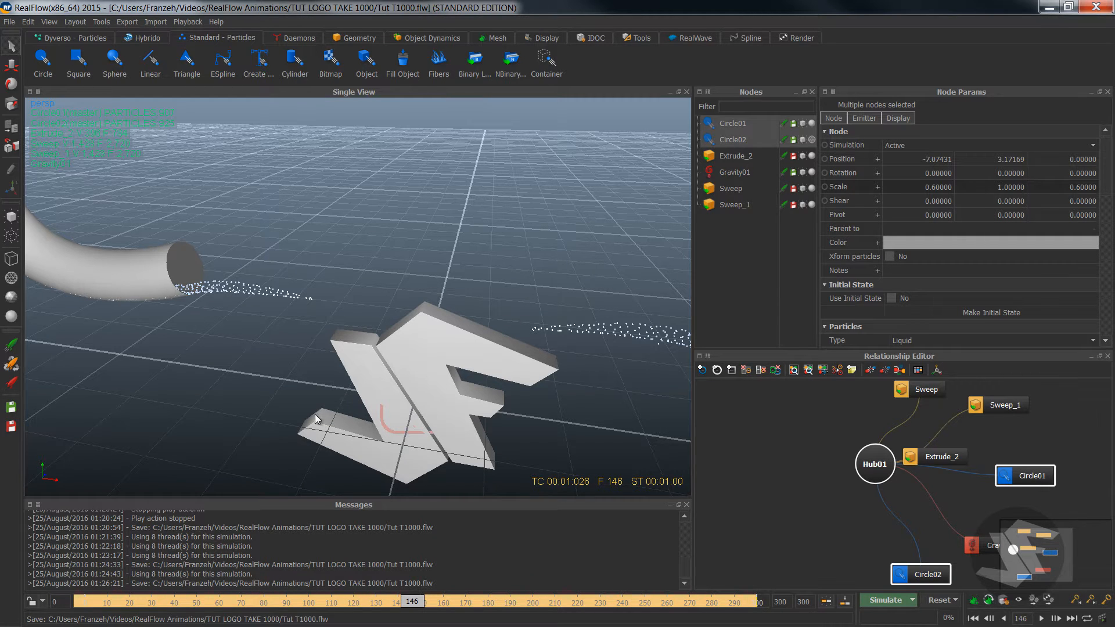
pyautogui.moveTo(412, 604); pyautogui.dragTo(420, 604)
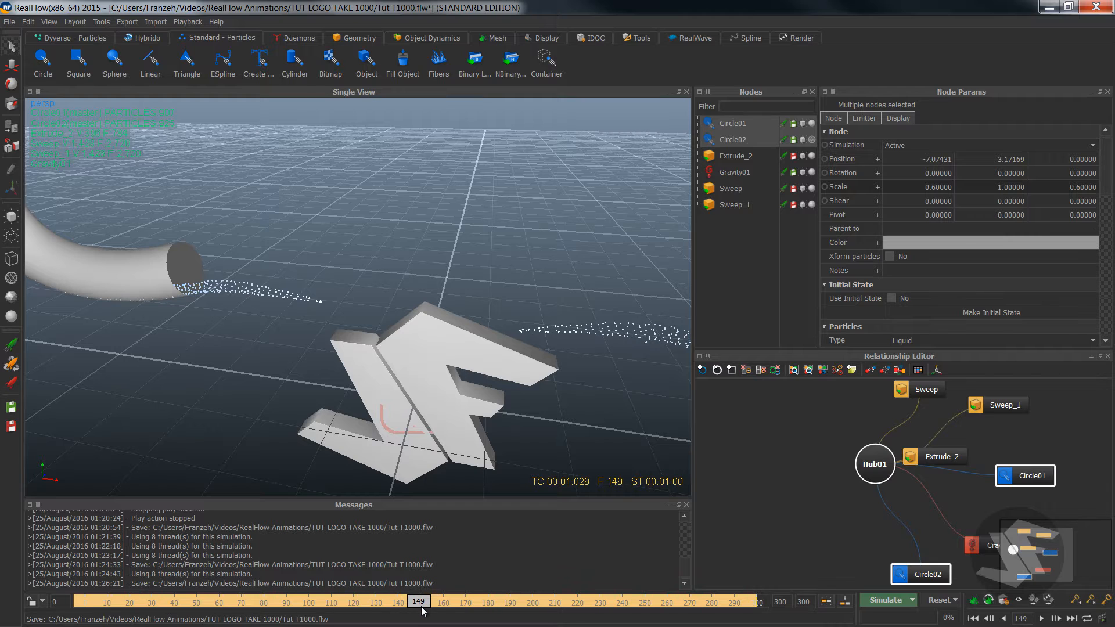
# Examine the export settings in Export Central, including the file formats available for Sweep_1, and close it
pyautogui.click(128, 24)
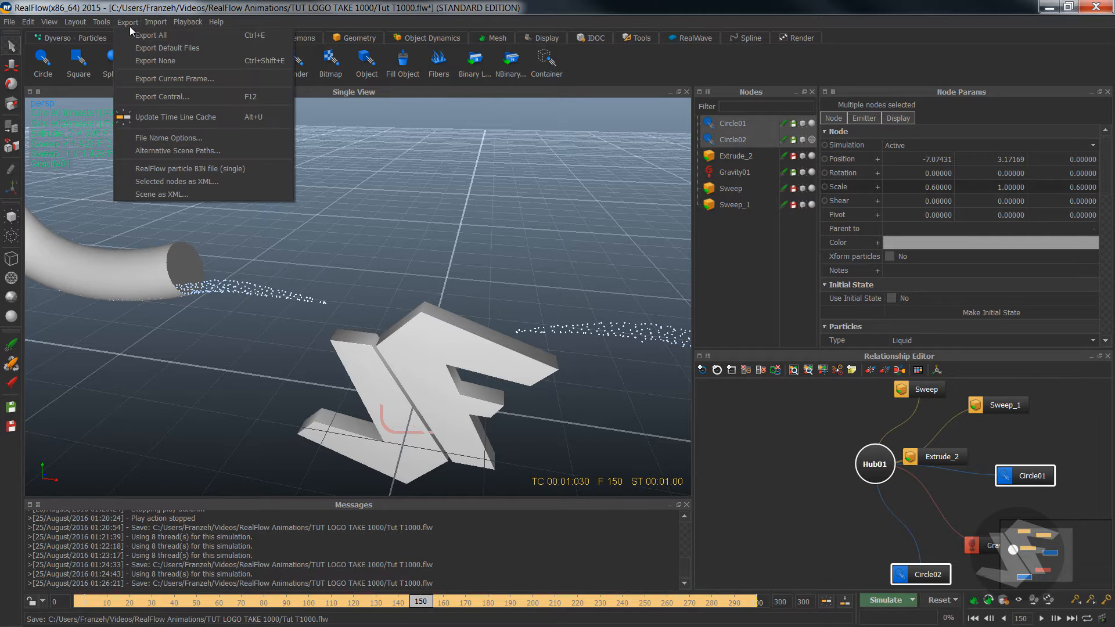
pyautogui.click(152, 3)
pyautogui.click(133, 20)
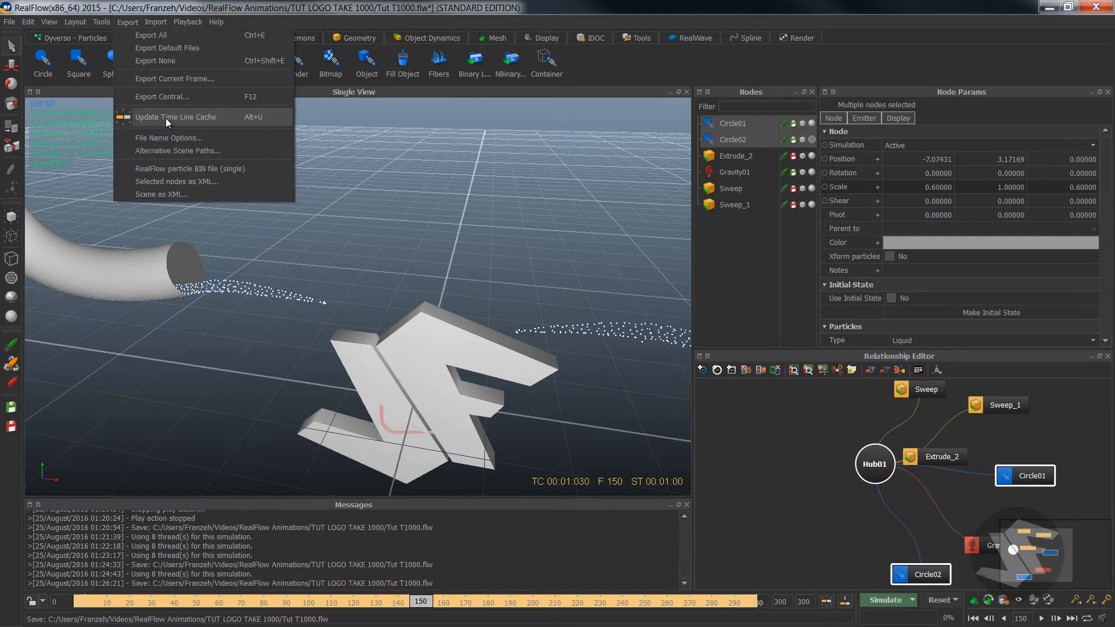
pyautogui.click(168, 98)
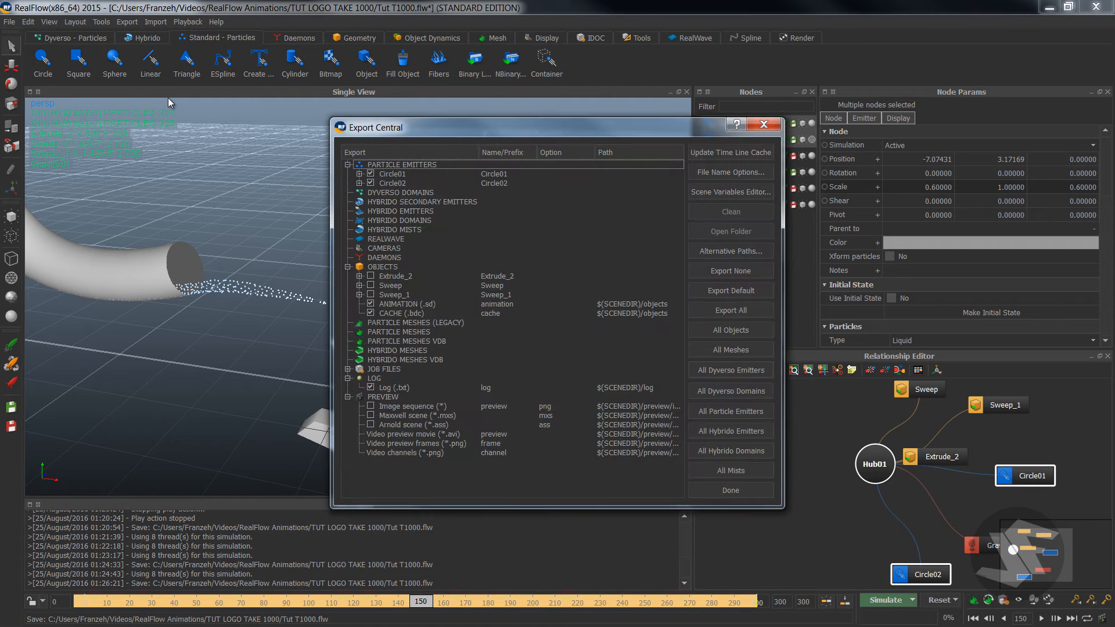
pyautogui.click(359, 295)
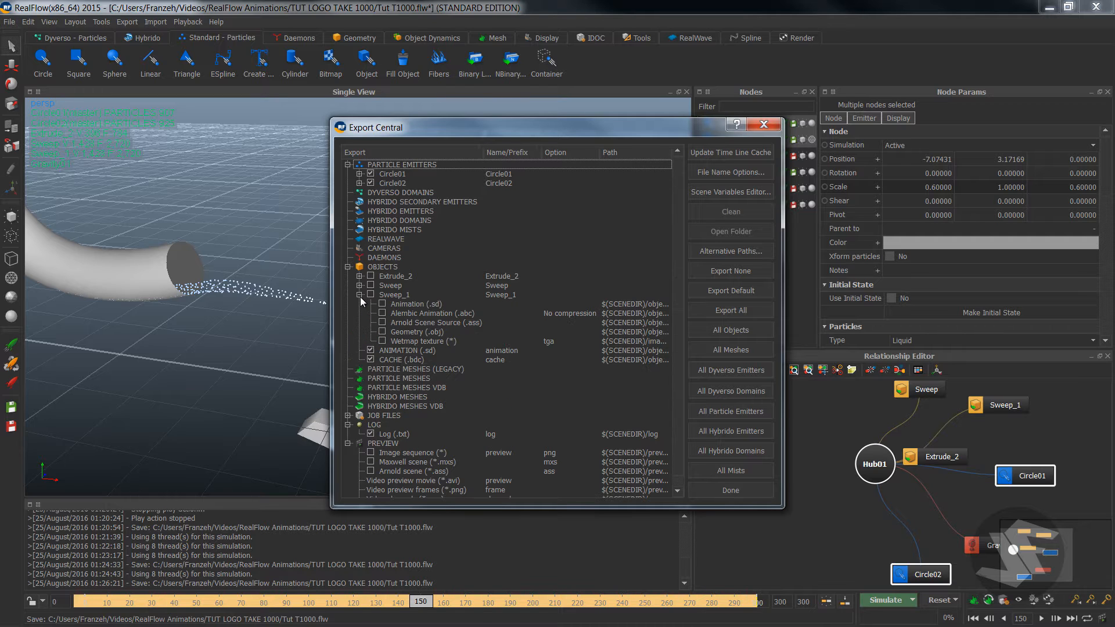
pyautogui.click(359, 295)
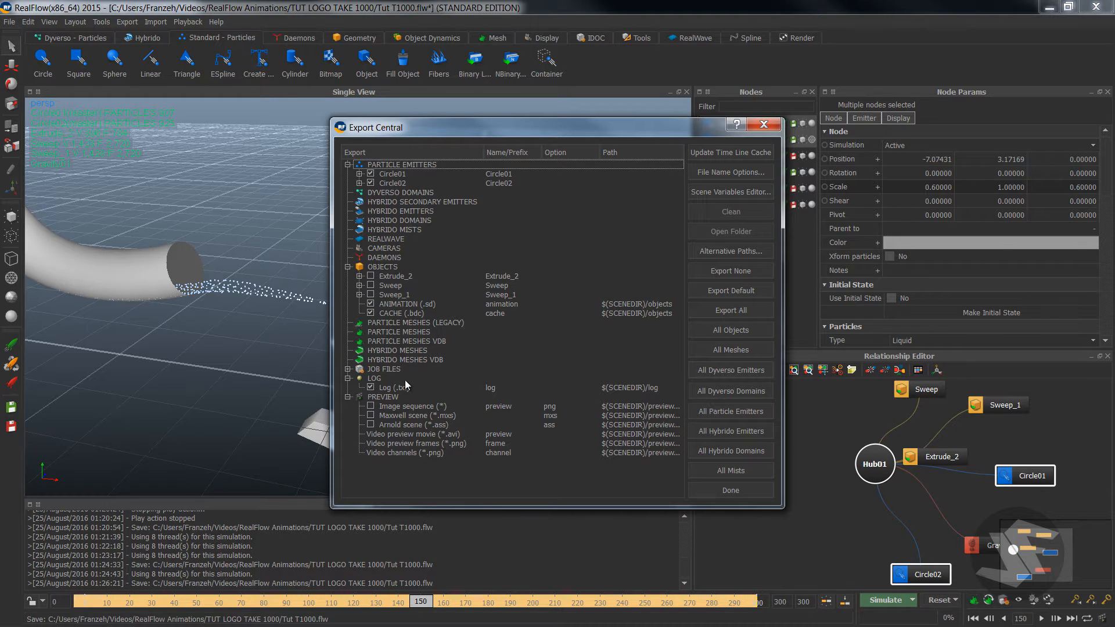
pyautogui.click(744, 495)
# Save the scene at frame 150
pyautogui.scroll(-3, 485, 348)
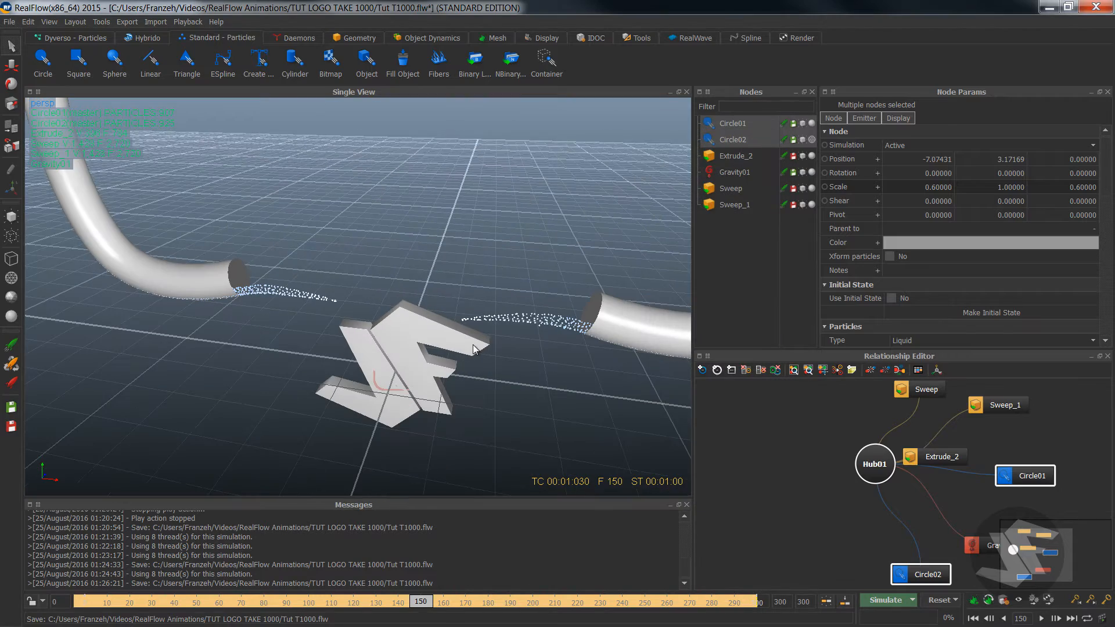
pyautogui.hotkey('ctrl', 's')
pyautogui.scroll(-3, 481, 343)
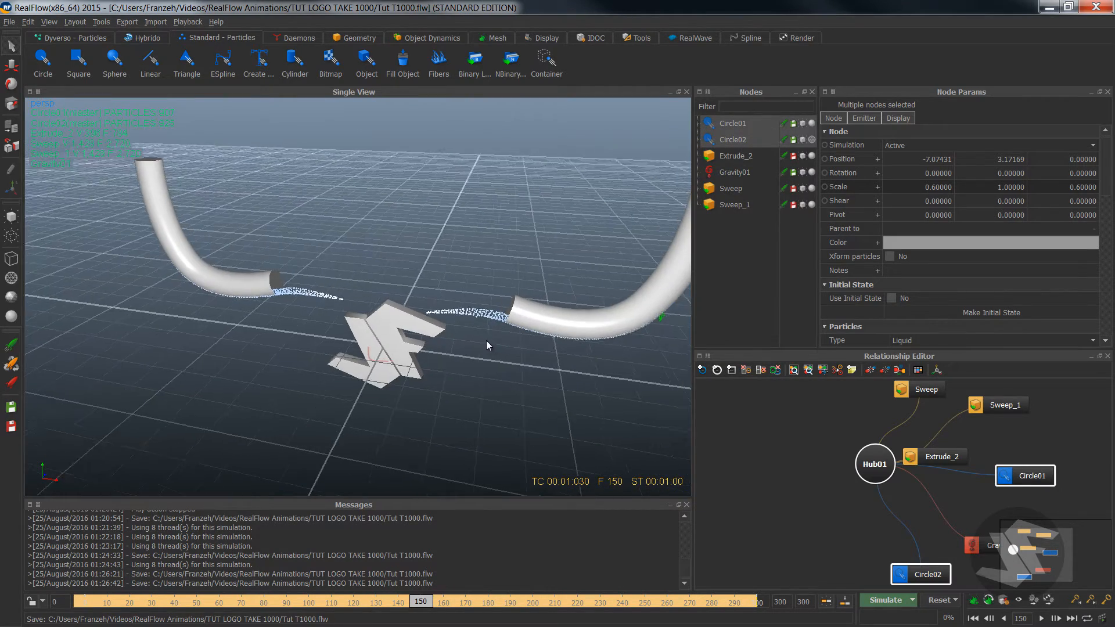
# Add a particle mesh to the scene
pyautogui.keyDown('alt'); pyautogui.moveTo(487, 340); pyautogui.dragTo(533, 323); pyautogui.keyUp('alt')
pyautogui.click(483, 35)
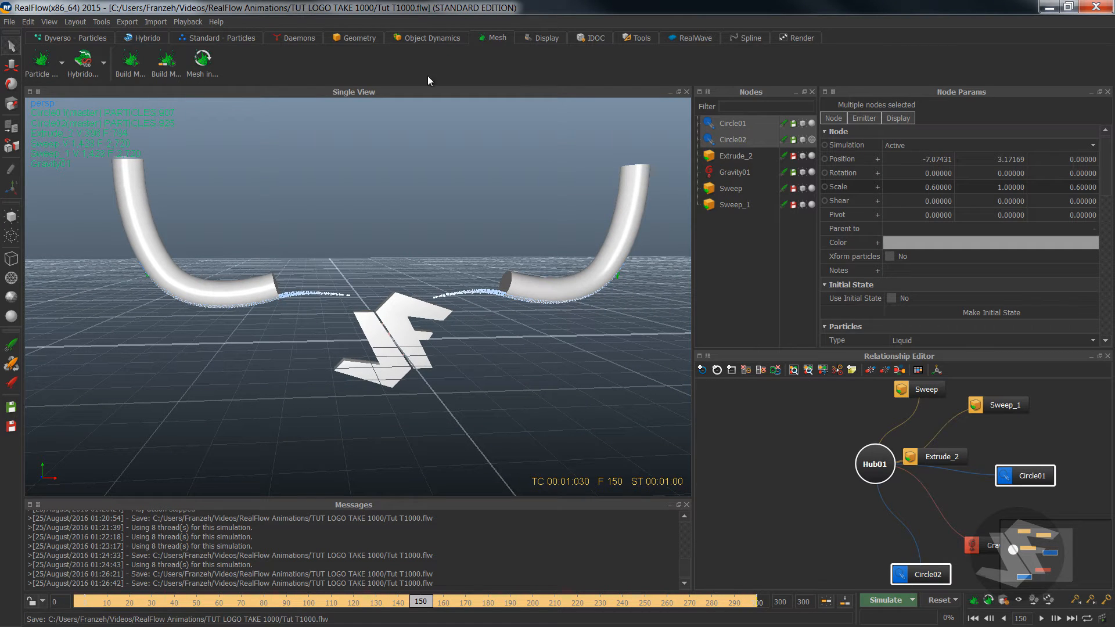
pyautogui.click(62, 60)
pyautogui.click(56, 109)
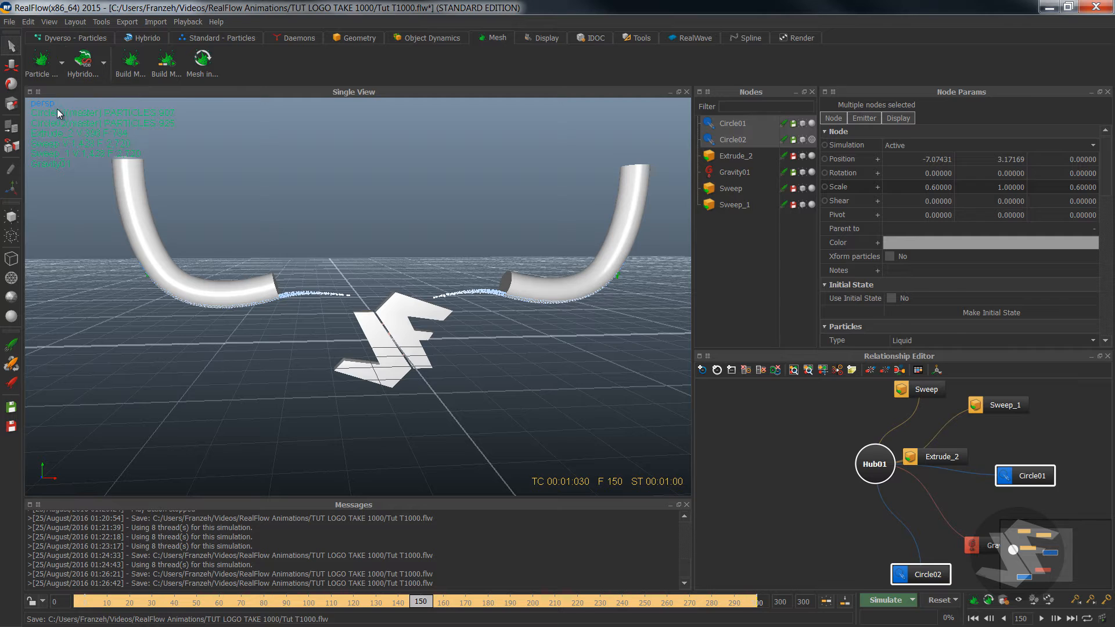
# Arrange the ParticleMesh01, Circle02 and Circle01 nodes around Hub01 in the relationship graph
pyautogui.moveTo(852, 557); pyautogui.dragTo(822, 523)
pyautogui.moveTo(916, 573); pyautogui.dragTo(784, 466)
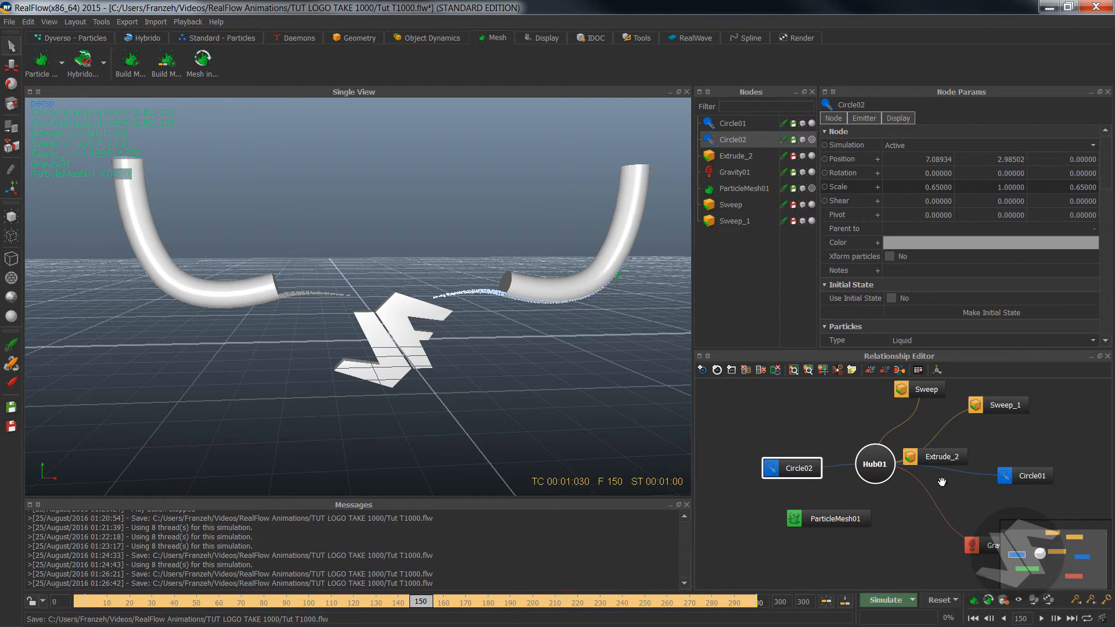
pyautogui.moveTo(1017, 472); pyautogui.dragTo(922, 560)
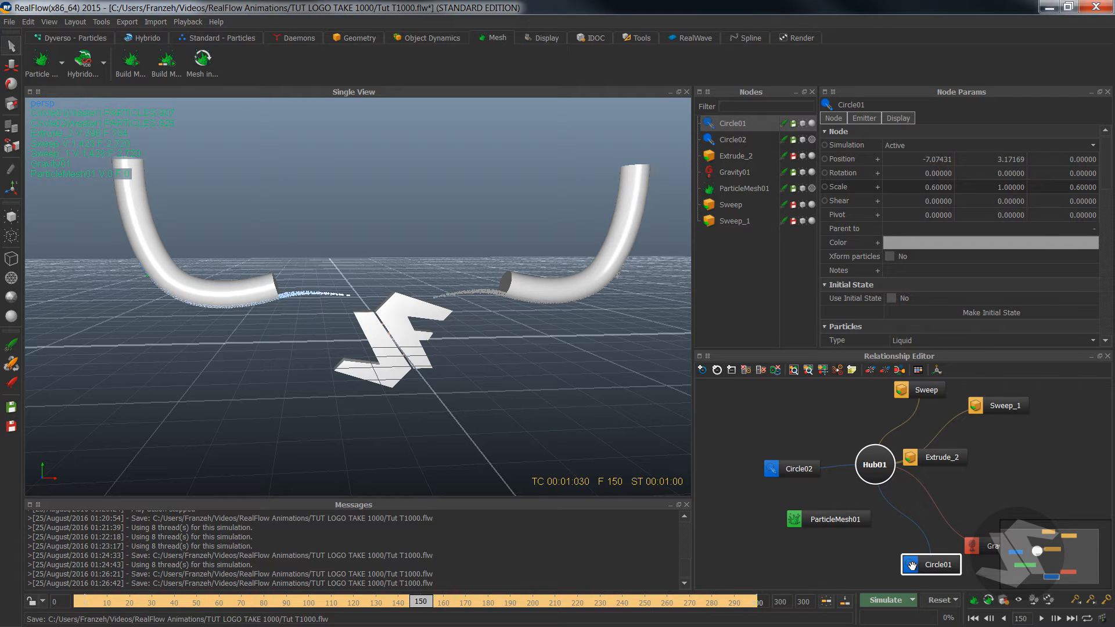
# Link Circle01 and Circle02 to ParticleMesh01 in the relationship graph and shift the nodes slightly for clarity
pyautogui.moveTo(912, 565); pyautogui.dragTo(799, 518)
pyautogui.click(773, 468)
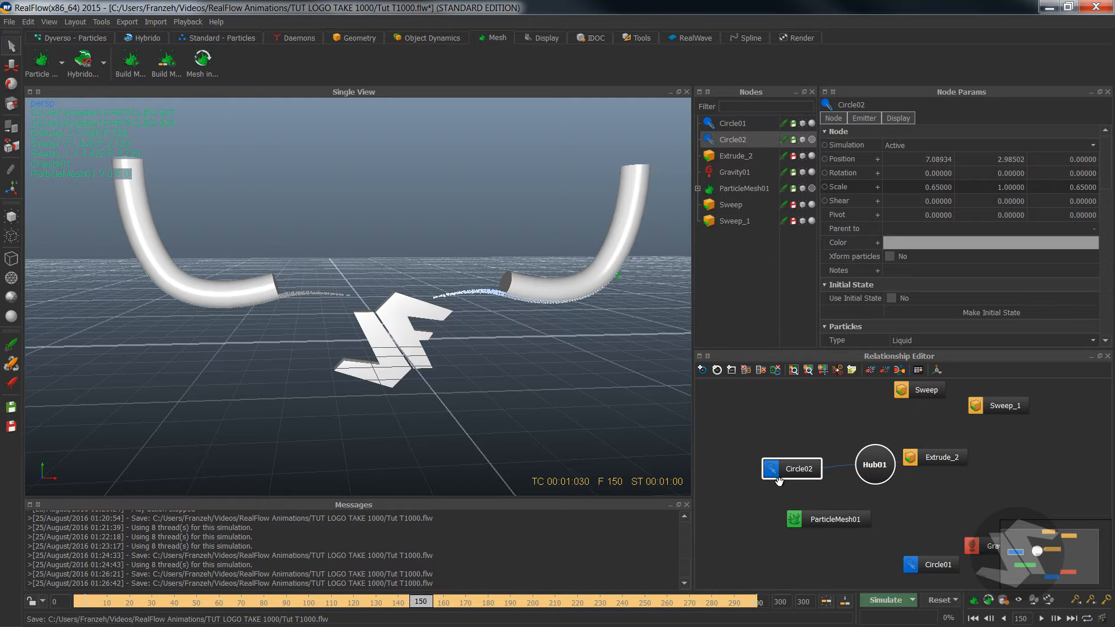
pyautogui.moveTo(808, 471); pyautogui.dragTo(804, 464)
pyautogui.moveTo(845, 515); pyautogui.dragTo(808, 515)
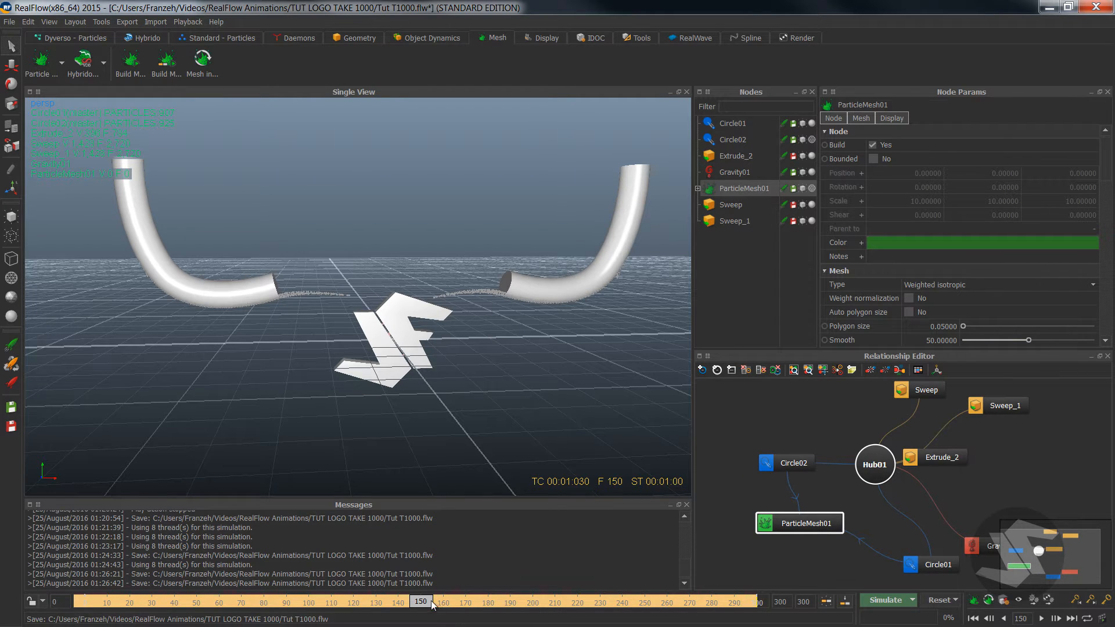
# Return to frame 0, save the scene, and start the simulation but decline overwriting the cached frames
pyautogui.moveTo(431, 600); pyautogui.dragTo(85, 602)
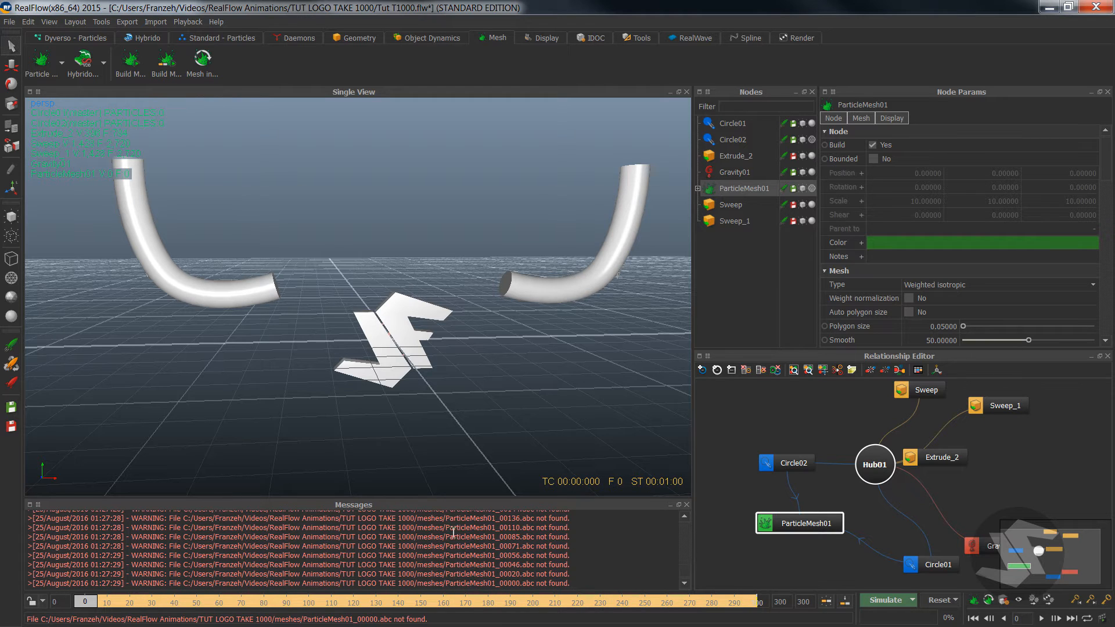
pyautogui.hotkey('ctrl', 's')
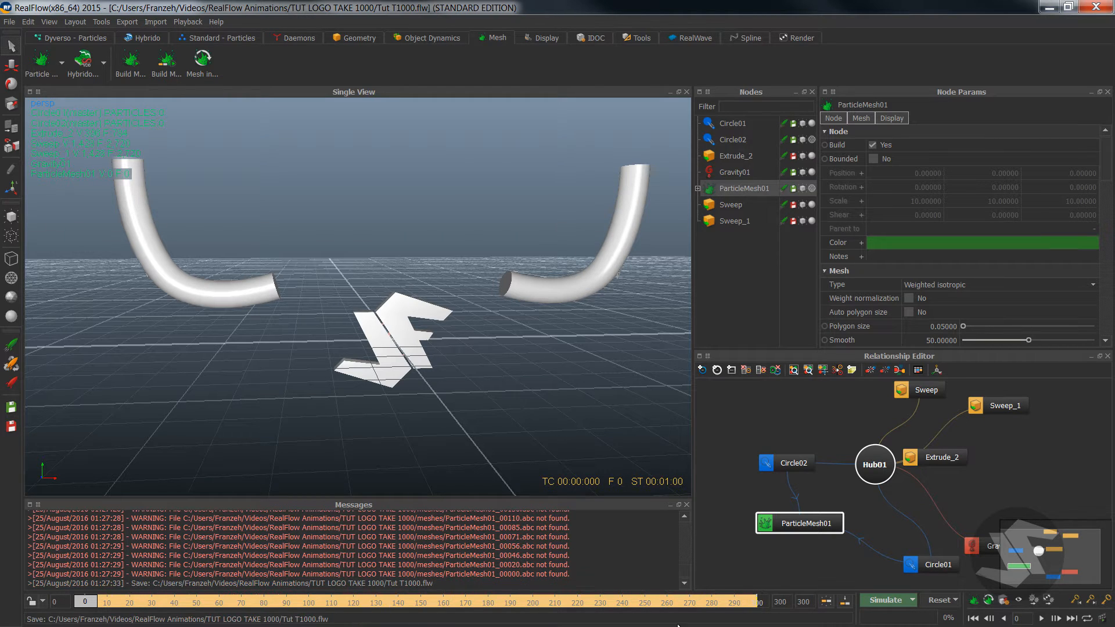
pyautogui.click(874, 601)
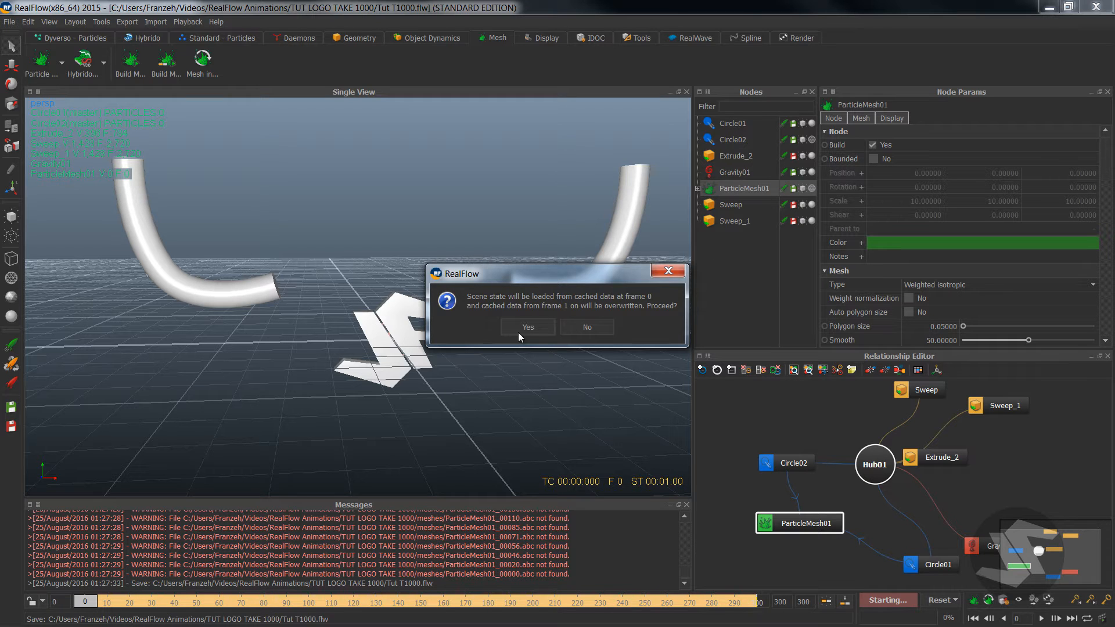
pyautogui.click(591, 326)
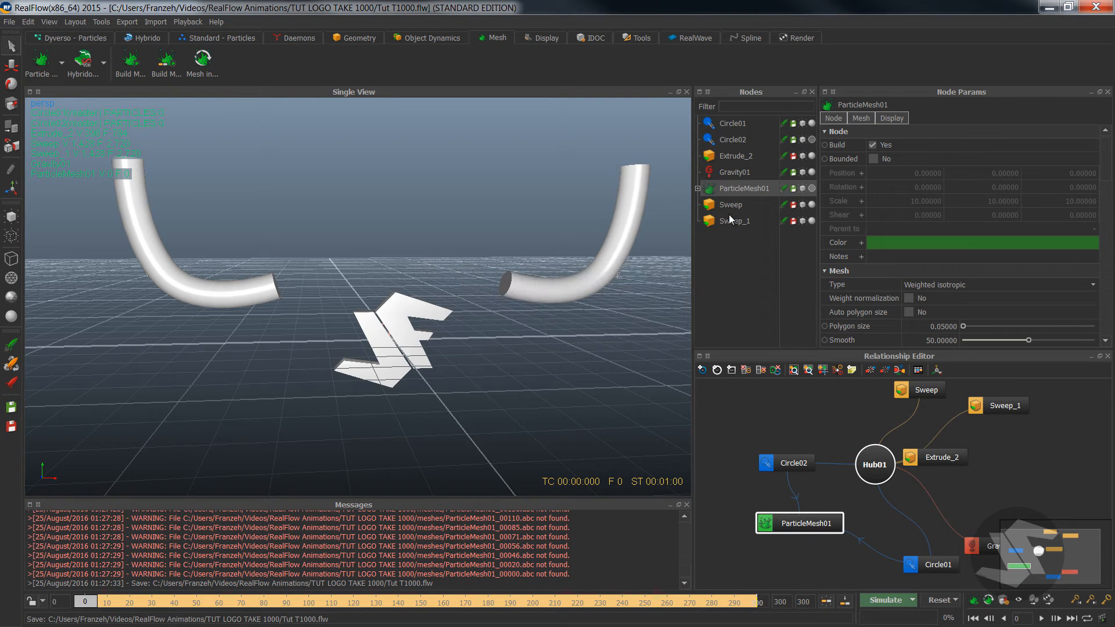
# Enable automatic polygon size for ParticleMesh01 and set its smoothing to 75
pyautogui.click(908, 312)
pyautogui.scroll(-3, 920, 294)
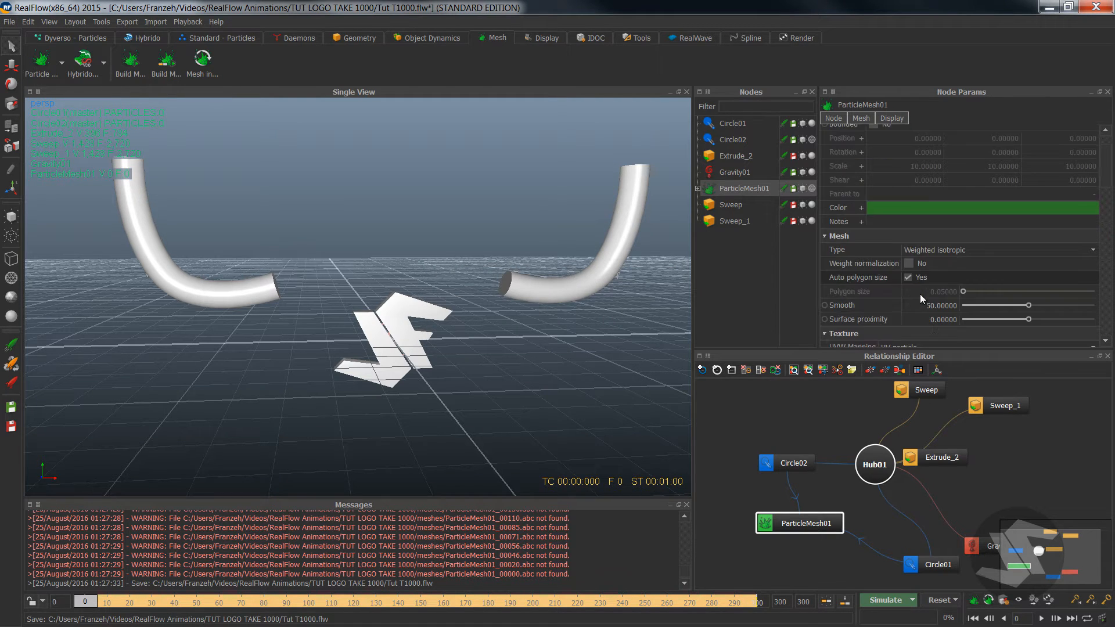
pyautogui.doubleClick(930, 272)
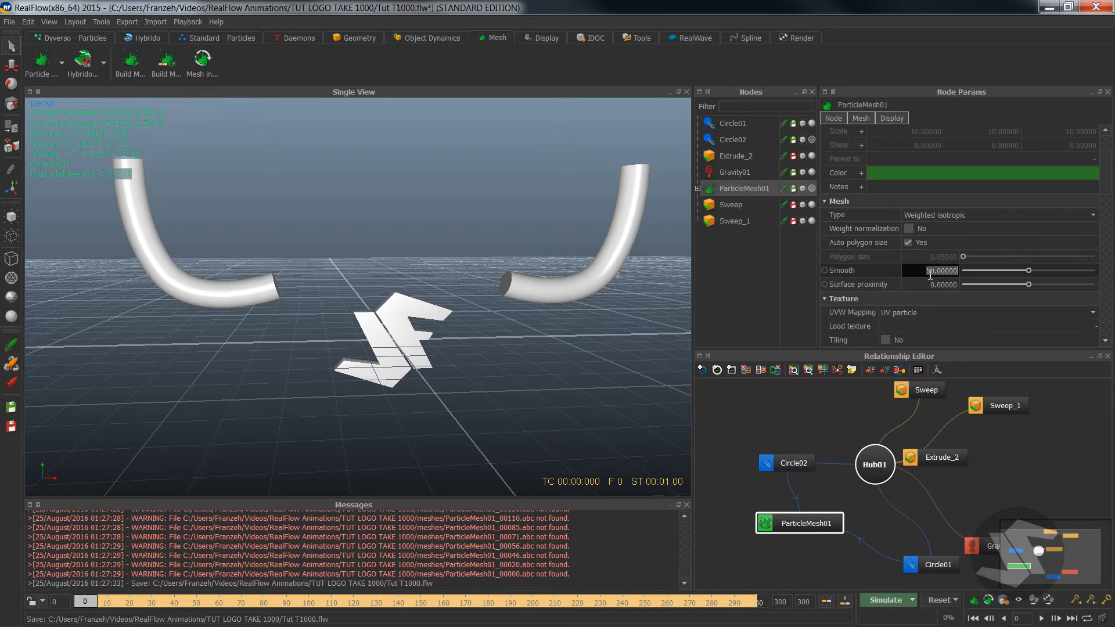
pyautogui.moveTo(1029, 270); pyautogui.dragTo(1055, 273)
pyautogui.doubleClick(951, 272)
pyautogui.write('75')
pyautogui.press('Return')
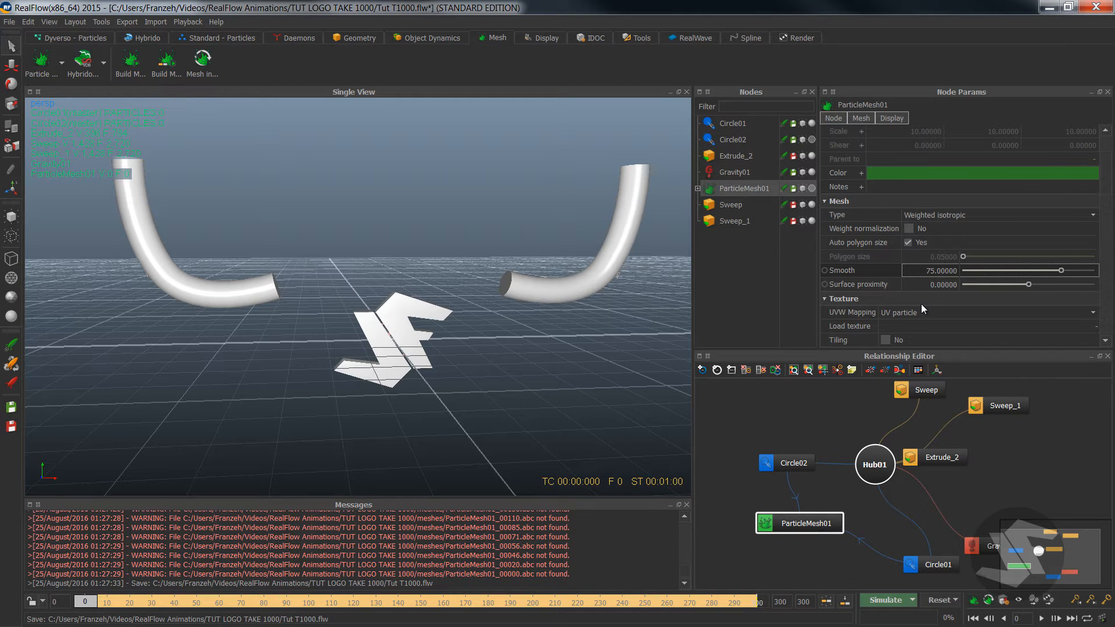
# Enable the filter for ParticleMesh01 and set its thinning to 0.1
pyautogui.scroll(-3, 893, 294)
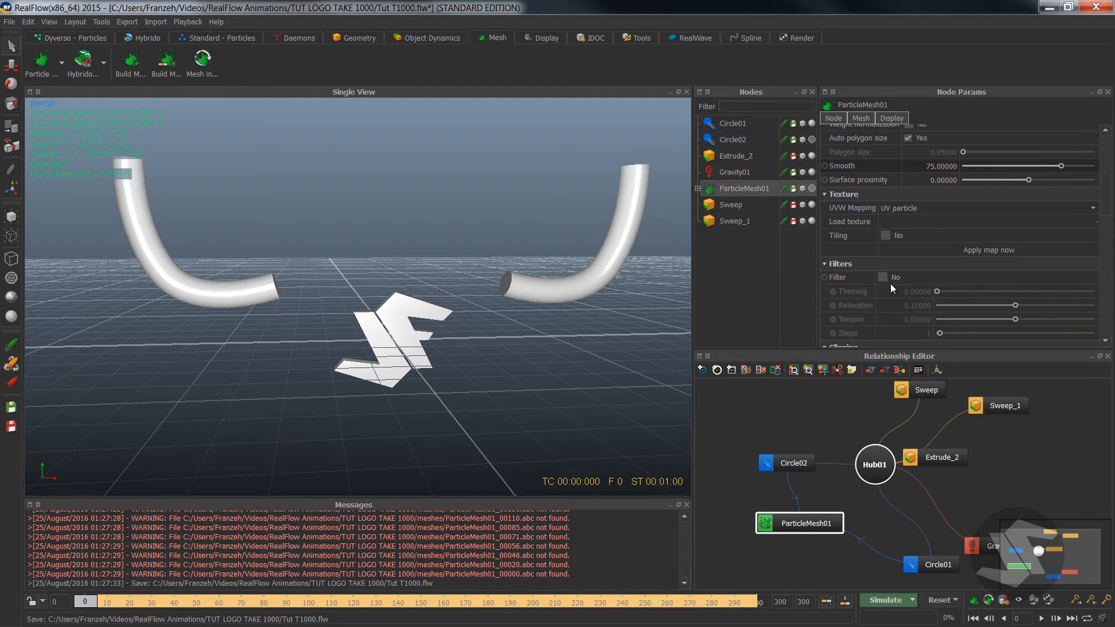
pyautogui.click(889, 279)
pyautogui.scroll(-1, 872, 226)
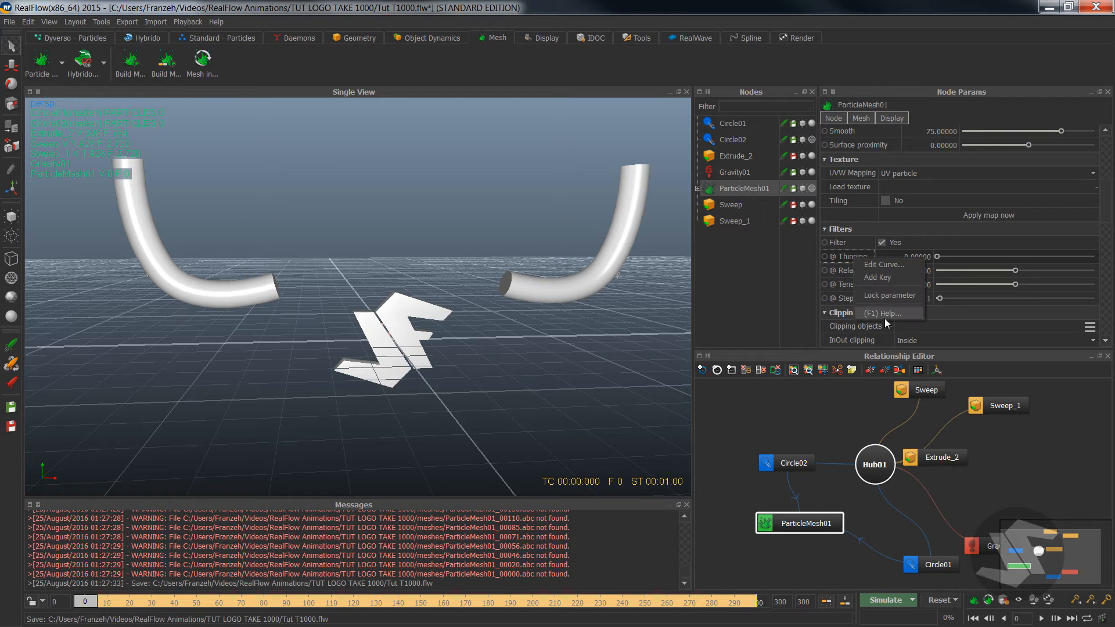
pyautogui.click(845, 260)
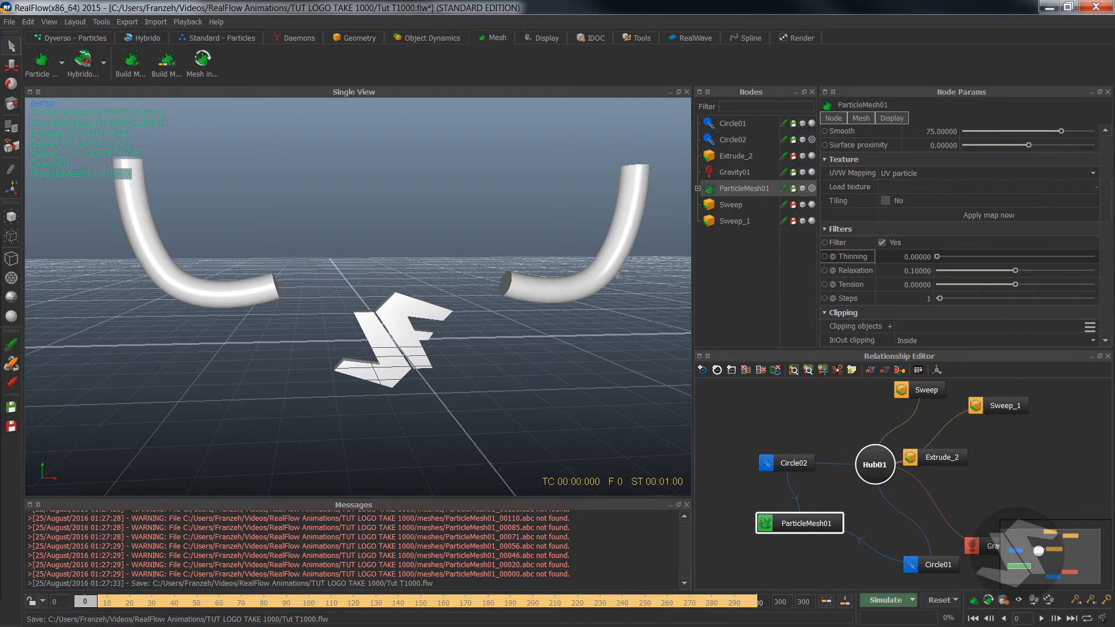
pyautogui.doubleClick(921, 257)
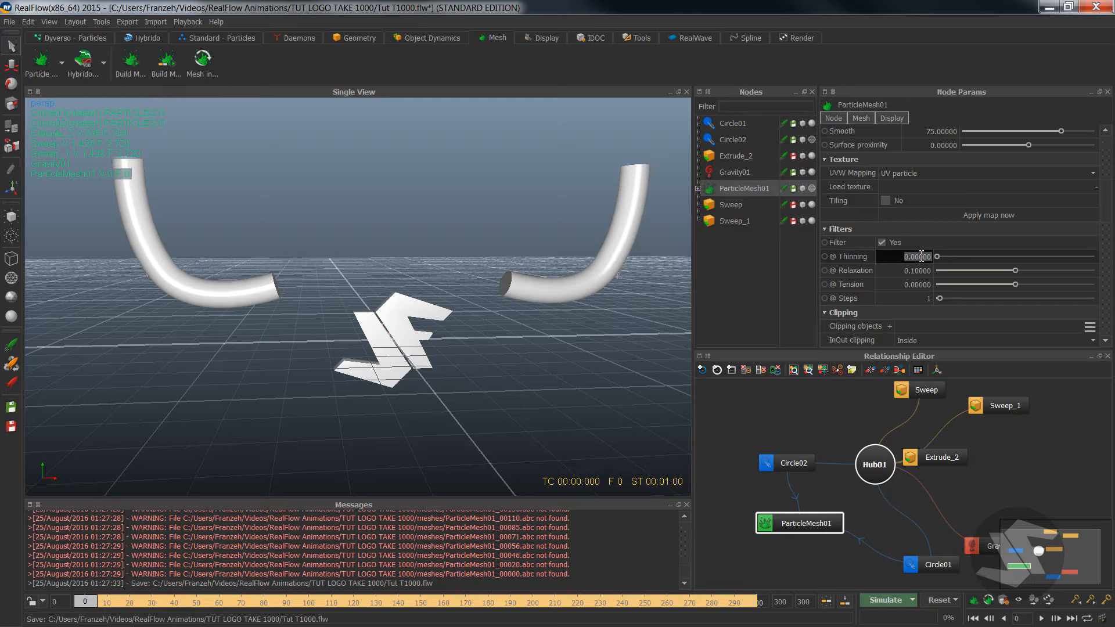
pyautogui.write('0.2')
pyautogui.press('Return')
pyautogui.doubleClick(907, 261)
pyautogui.write('0.1')
pyautogui.press('Return')
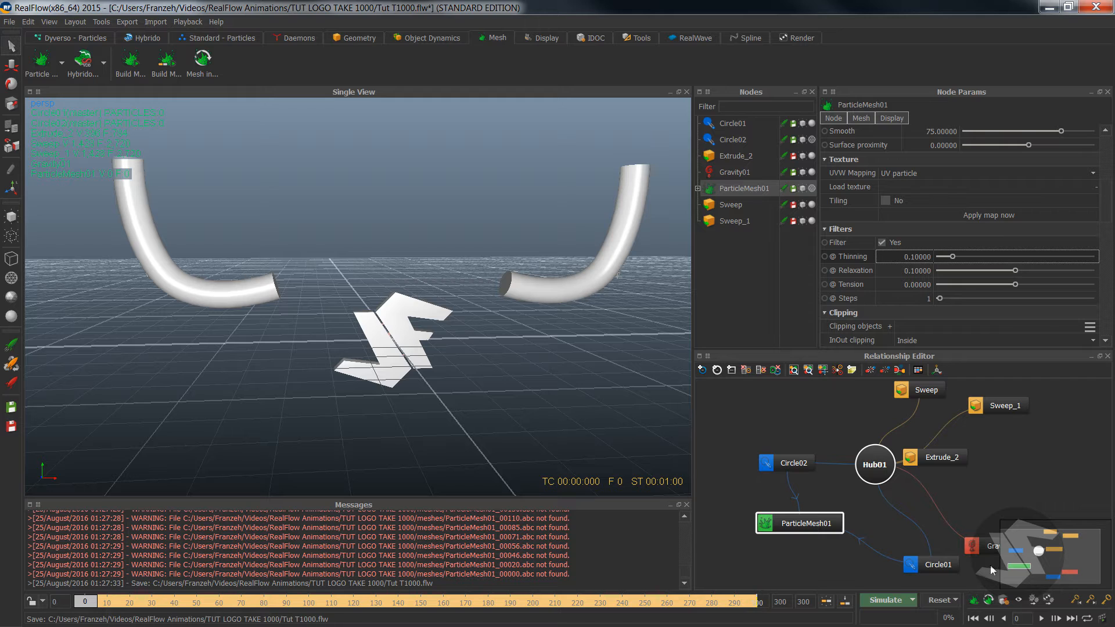
# Simulate from frame 0, accepting the overwrite of cached data, and stop the simulation once the fluid flows over the logo
pyautogui.click(887, 600)
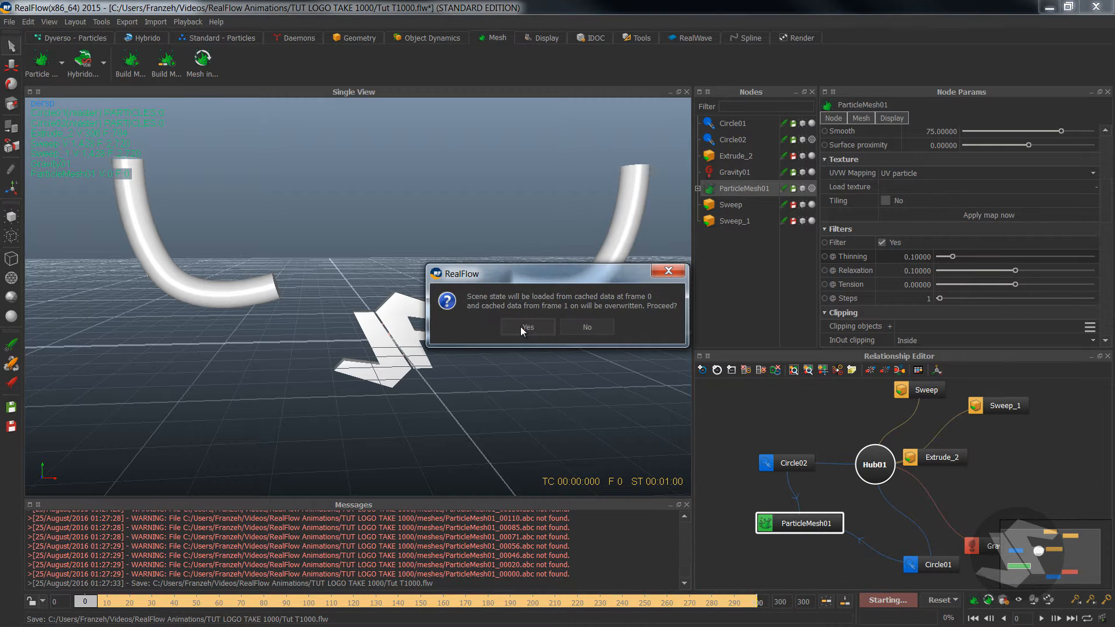
pyautogui.click(528, 327)
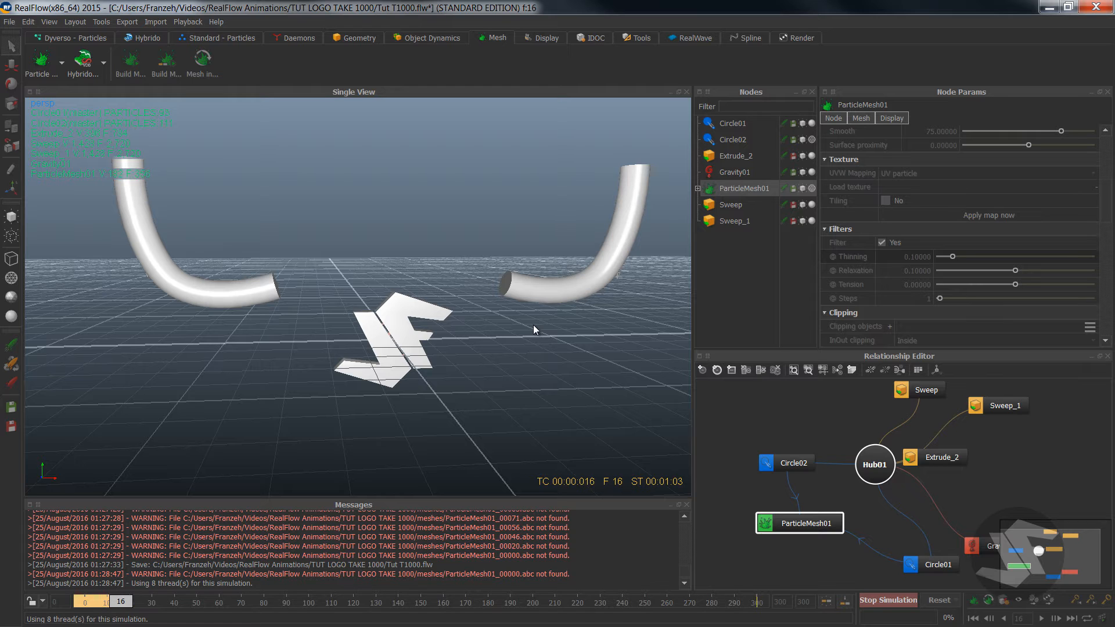
pyautogui.keyDown('alt'); pyautogui.moveTo(451, 301); pyautogui.dragTo(432, 277); pyautogui.keyUp('alt')
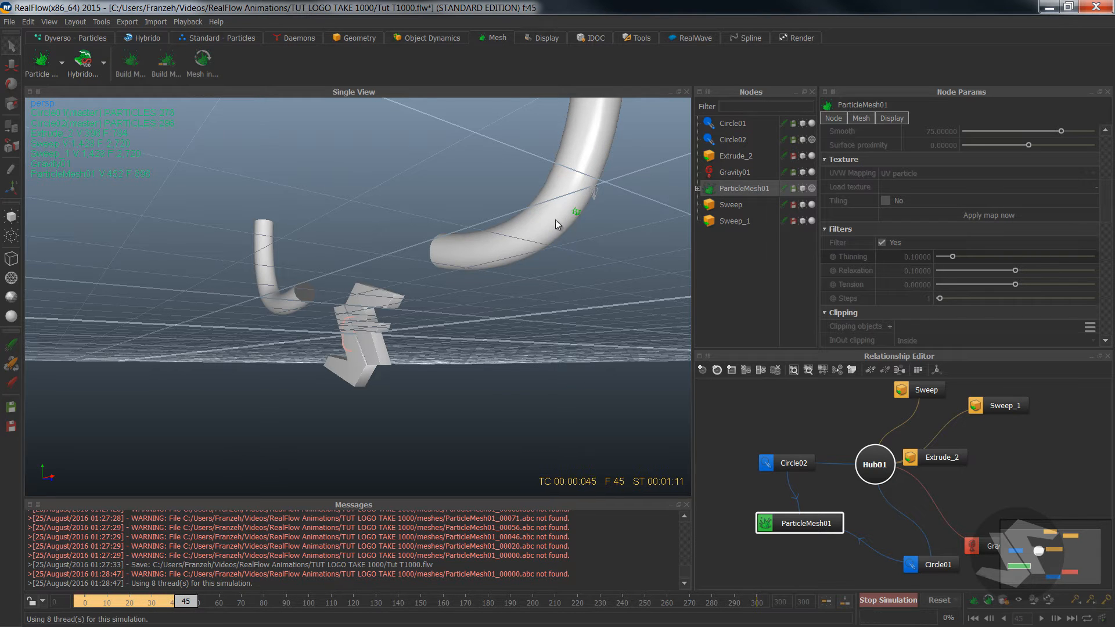
pyautogui.keyDown('alt'); pyautogui.moveTo(460, 258); pyautogui.dragTo(322, 238); pyautogui.keyUp('alt')
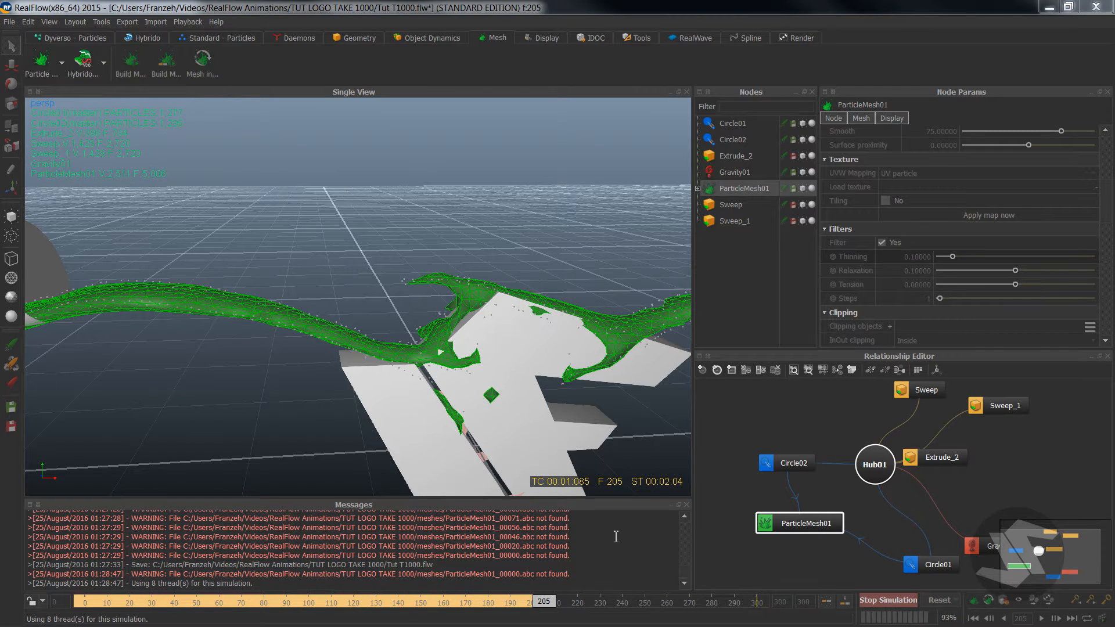
pyautogui.click(890, 599)
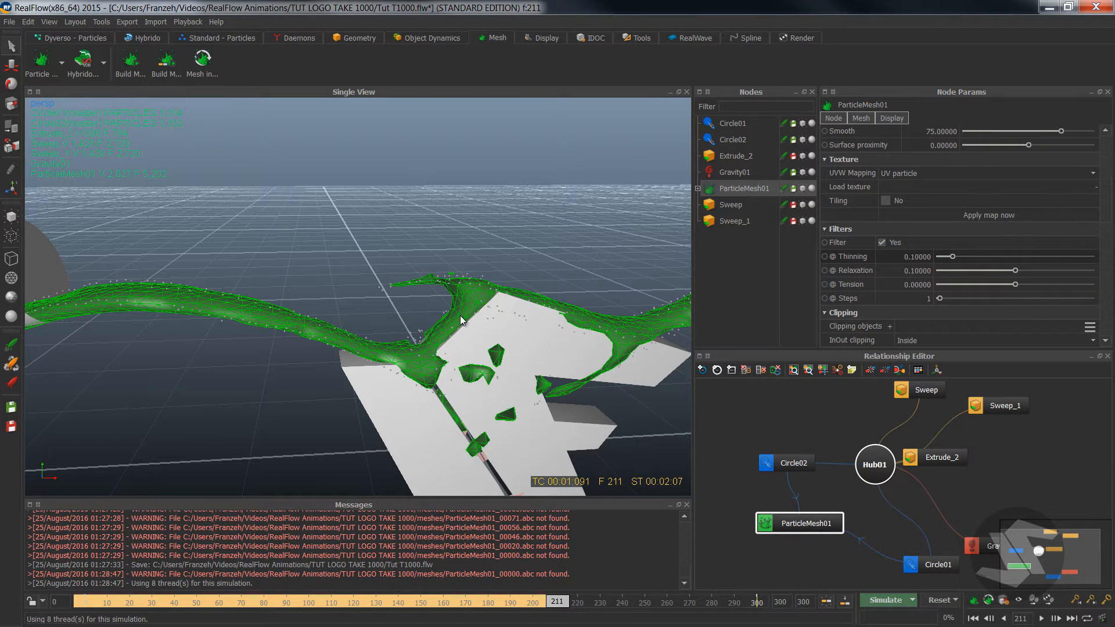
# Scrub the timeline between about frame 148 and frame 206 to inspect the fluid mesh around the logo
pyautogui.moveTo(535, 615); pyautogui.dragTo(415, 615)
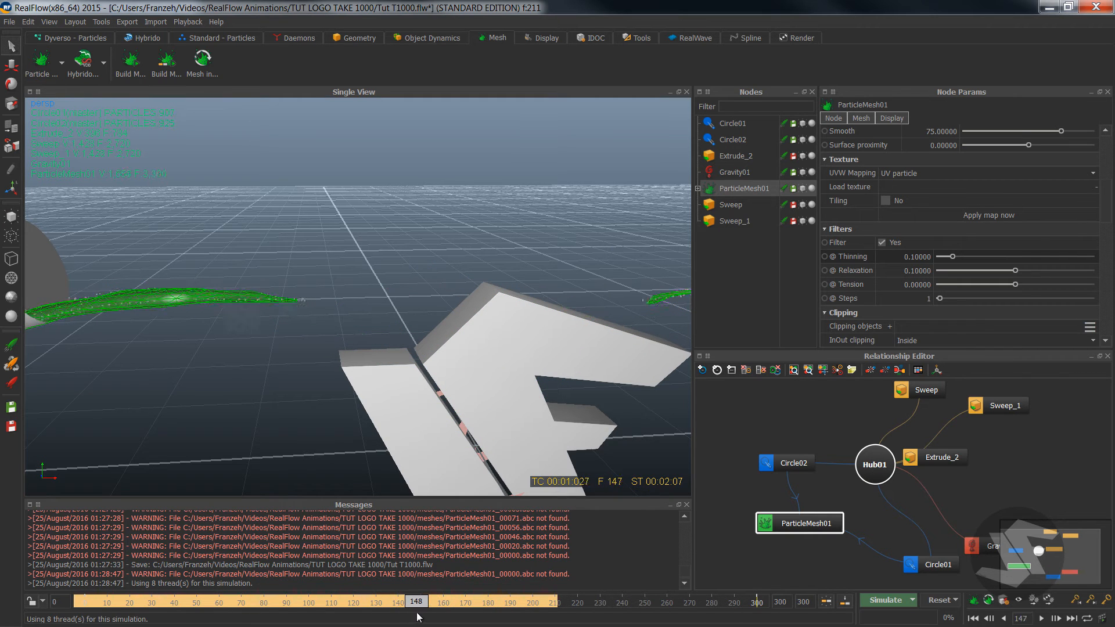
pyautogui.click(306, 299)
pyautogui.click(742, 187)
pyautogui.moveTo(416, 602); pyautogui.dragTo(545, 591)
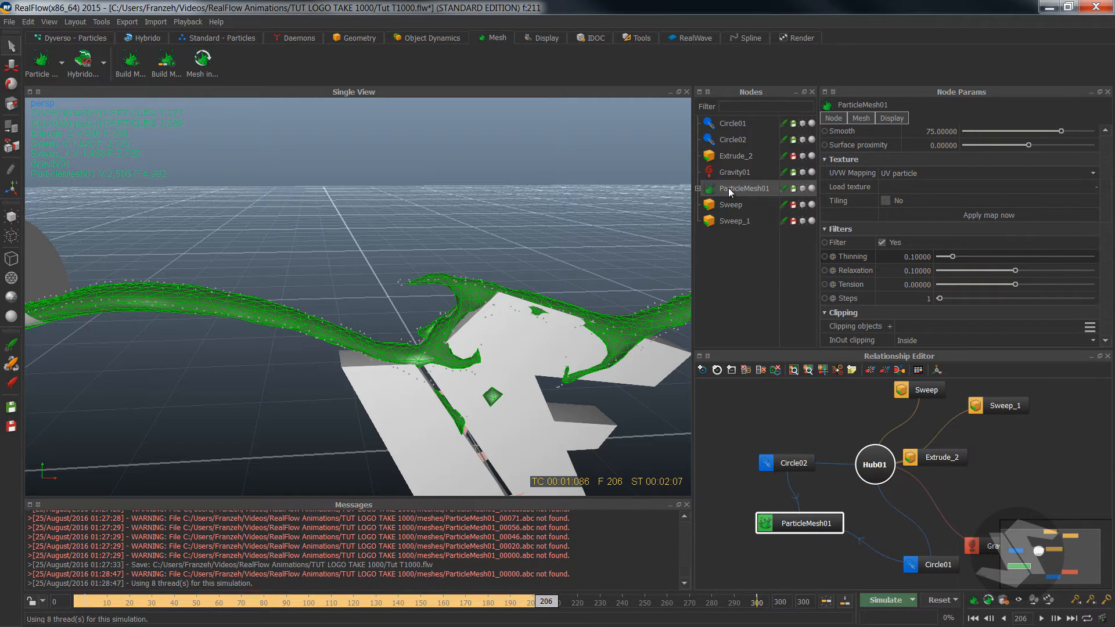
# Set the resolution of Circle01 and Circle02 to 3 and reset the simulation data
pyautogui.moveTo(733, 138); pyautogui.dragTo(734, 123)
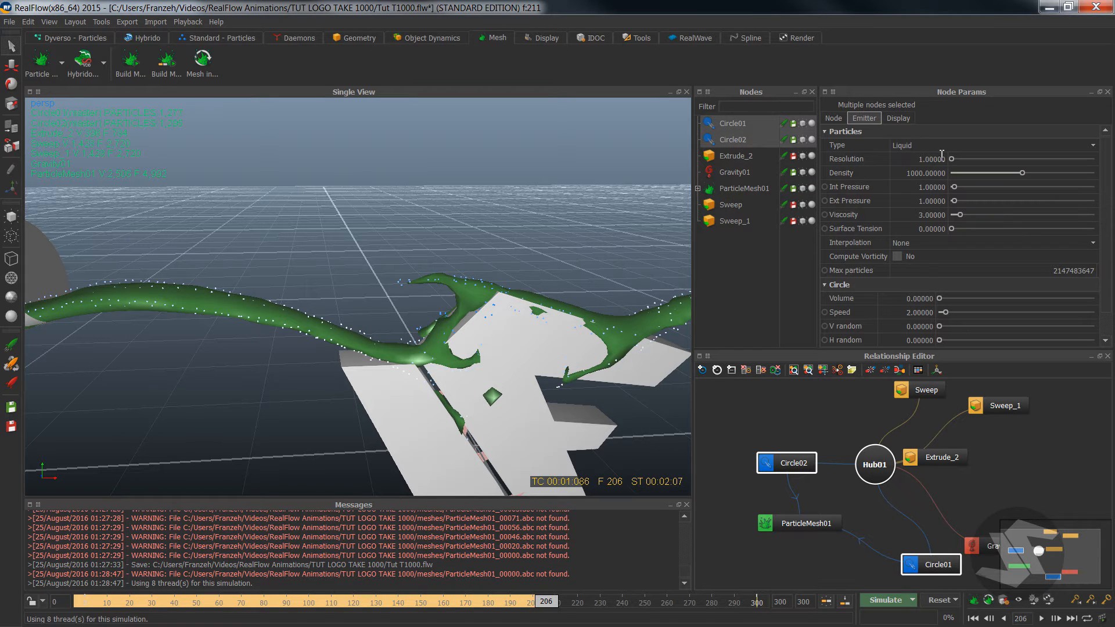
pyautogui.doubleClick(940, 159)
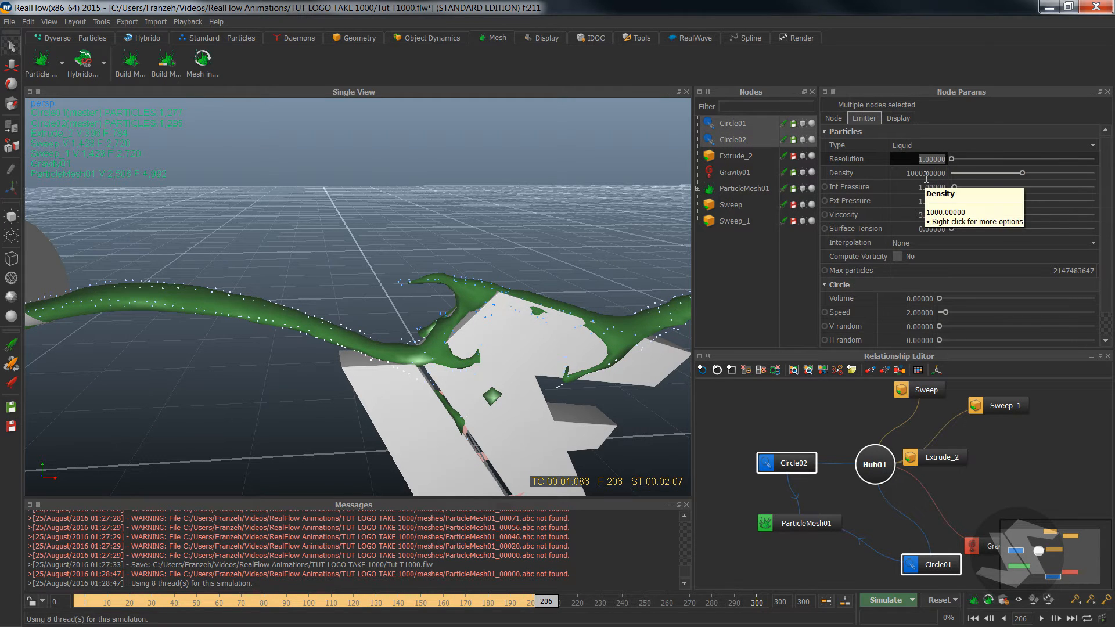
pyautogui.write('3')
pyautogui.press('Return')
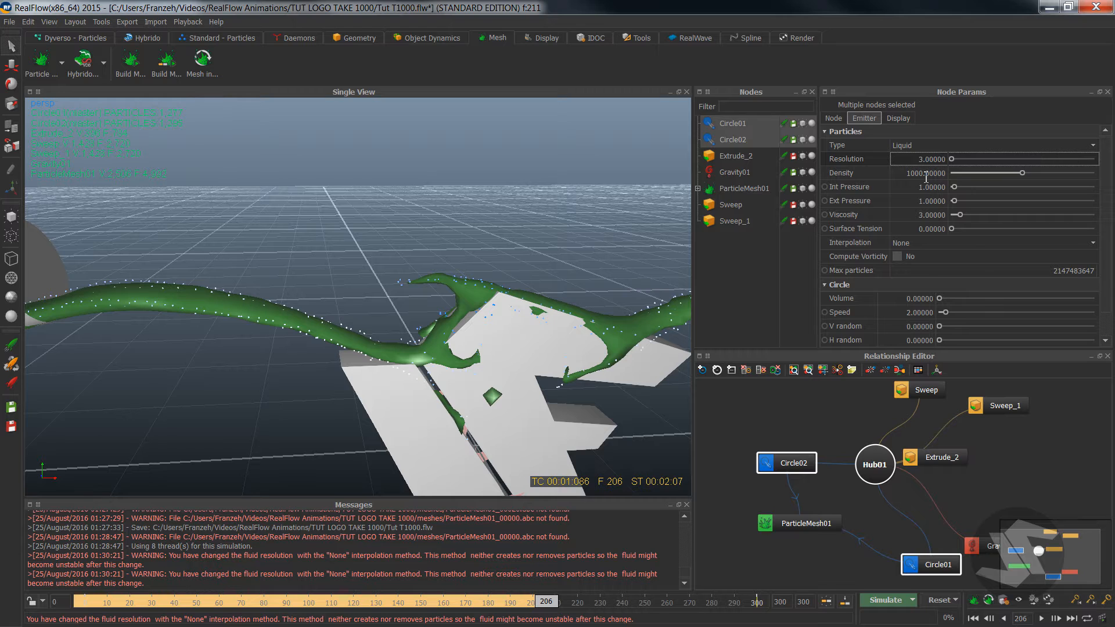
pyautogui.click(933, 606)
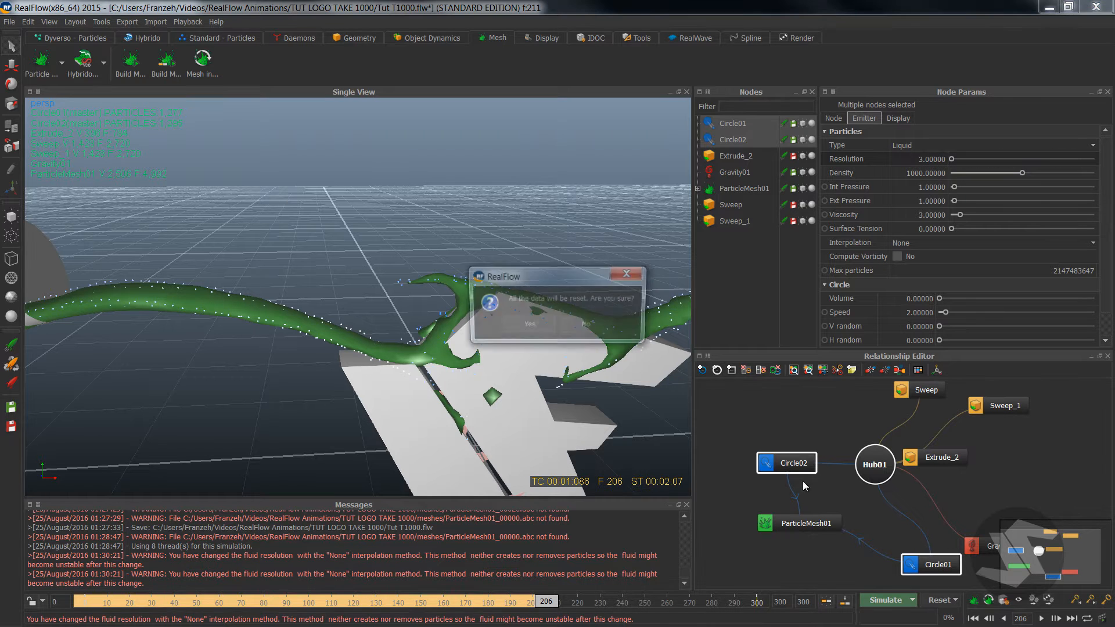
pyautogui.click(530, 326)
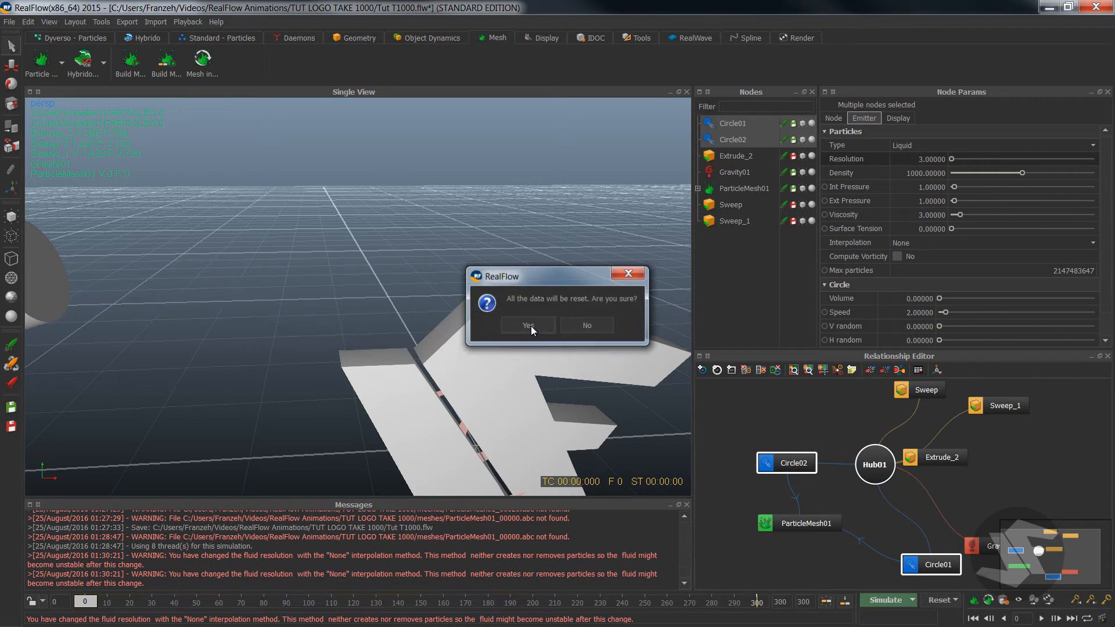
# Delete ParticleMesh01 and simulate only the particles through frame 300
pyautogui.click(732, 189)
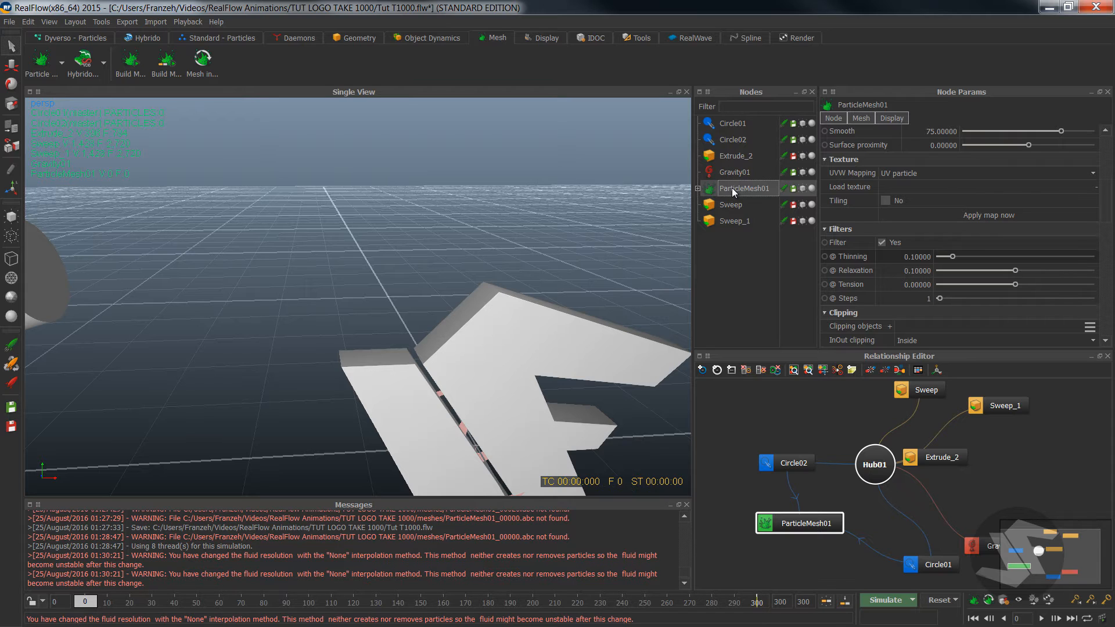
pyautogui.press('Delete')
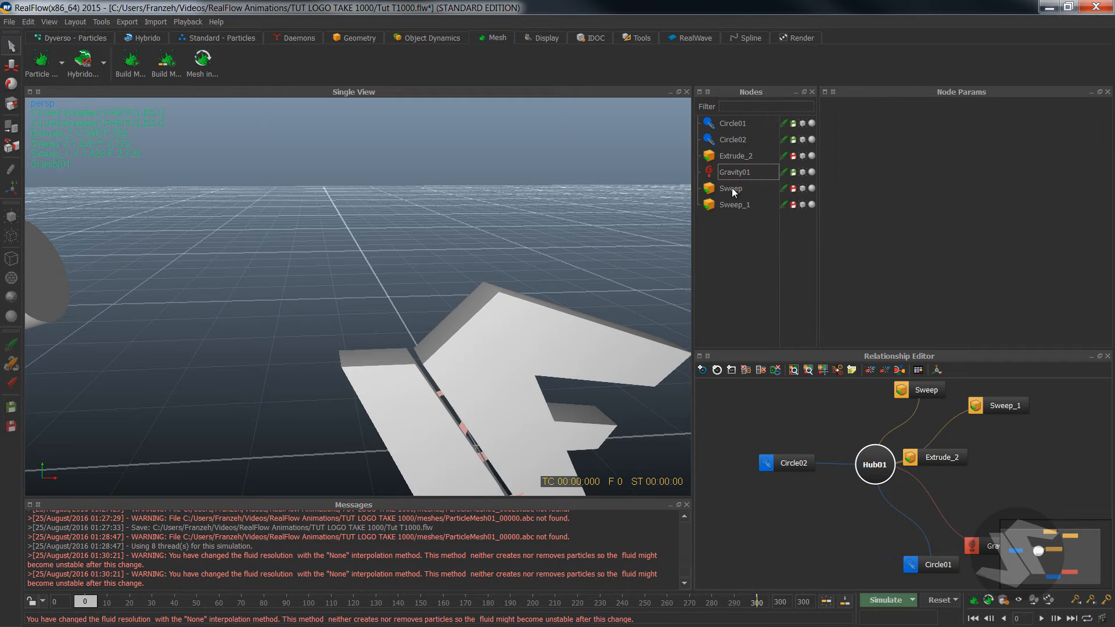
pyautogui.click(889, 599)
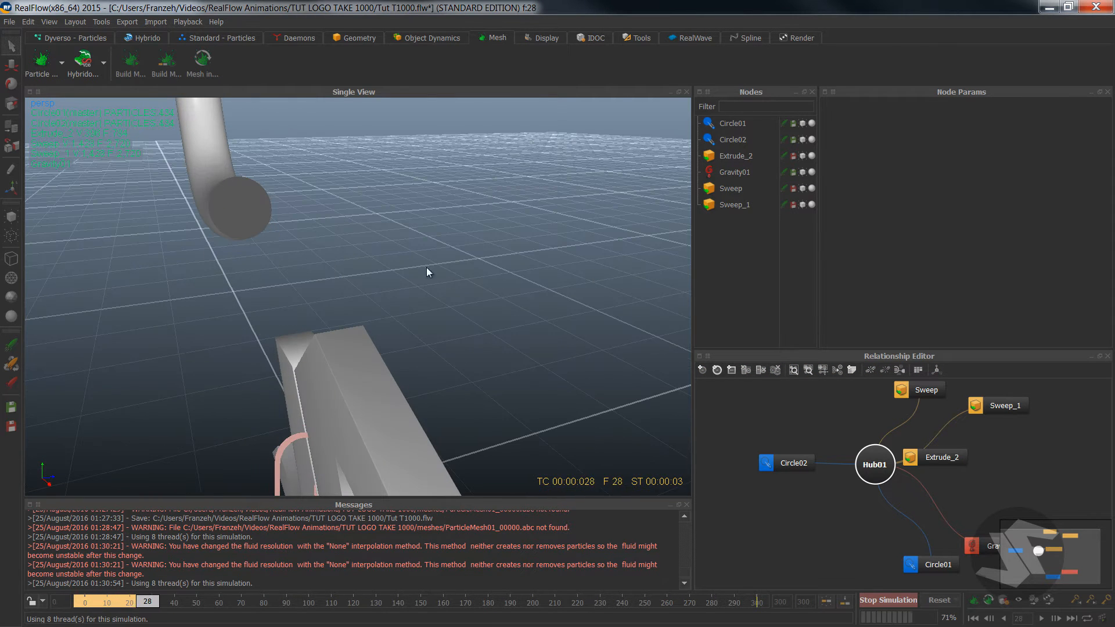
pyautogui.click(736, 124)
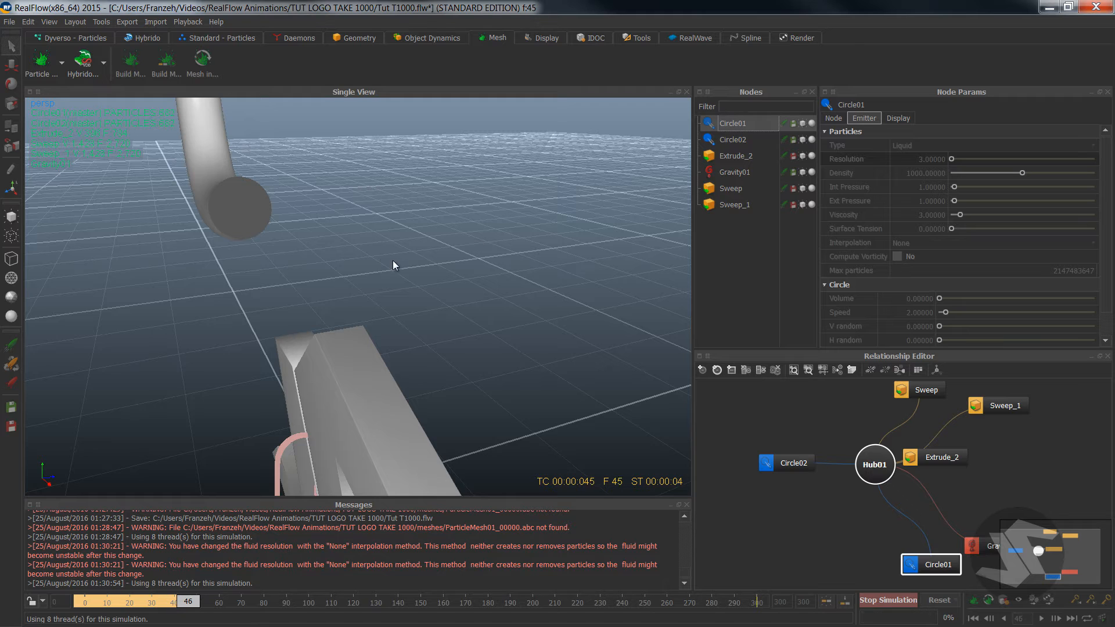
pyautogui.click(364, 255)
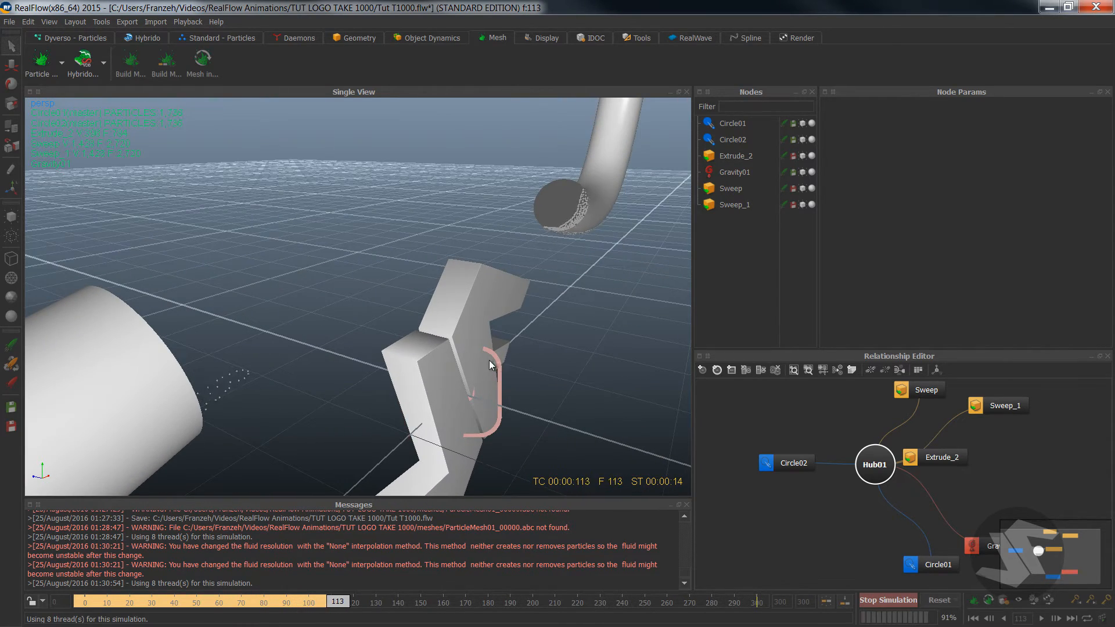
pyautogui.click(473, 375)
pyautogui.click(386, 287)
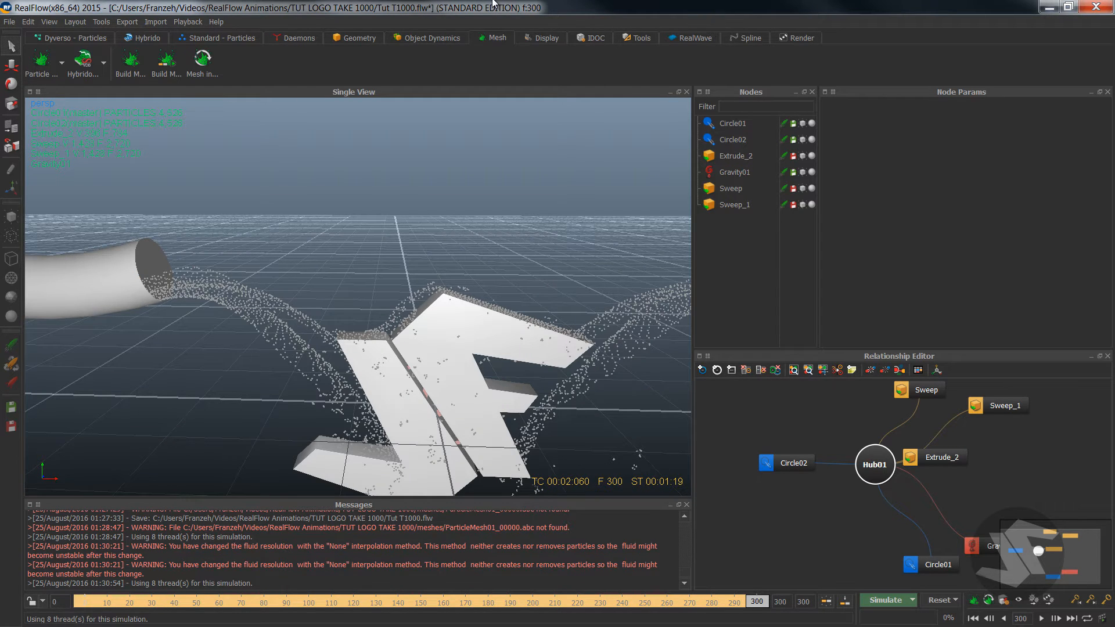
# Save the scene and scrub through the cached frames with both circle emitters selected to review the particle flow
pyautogui.hotkey('ctrl', 's')
pyautogui.moveTo(760, 598)
pyautogui.mouseDown()
pyautogui.moveTo(366, 607)
pyautogui.moveTo(525, 601)
pyautogui.mouseUp()
pyautogui.click(732, 139)
pyautogui.keyDown('ctrl'); pyautogui.click(732, 124); pyautogui.keyUp('ctrl')
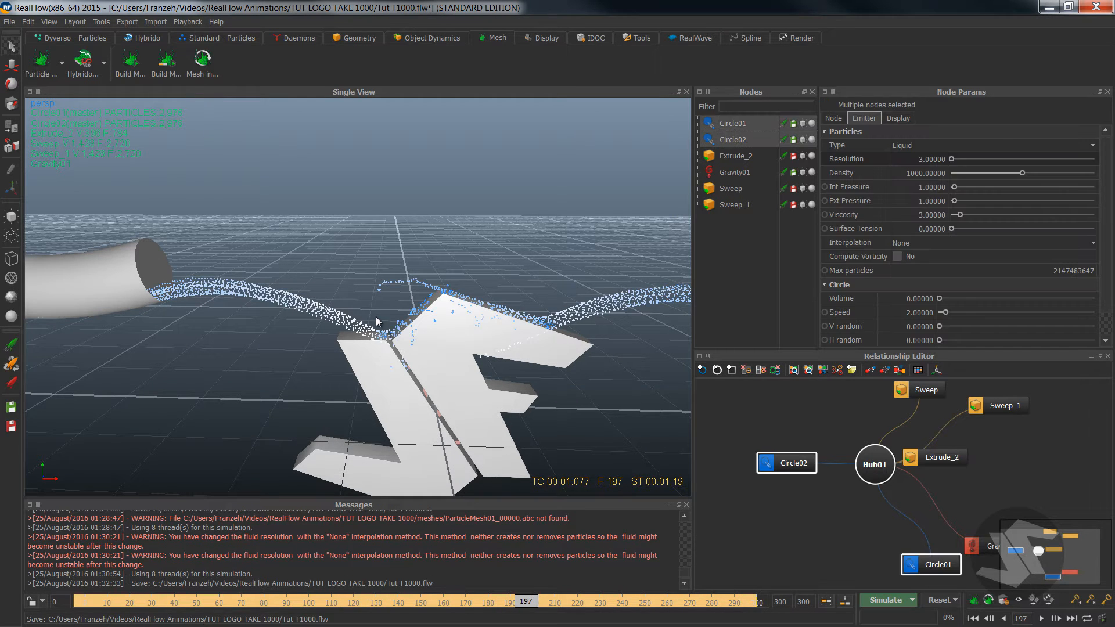
pyautogui.moveTo(525, 602)
pyautogui.mouseDown()
pyautogui.moveTo(706, 571)
pyautogui.moveTo(623, 590)
pyautogui.moveTo(196, 587)
pyautogui.mouseUp()
pyautogui.moveTo(347, 591)
pyautogui.mouseDown()
pyautogui.moveTo(759, 582)
pyautogui.moveTo(327, 622)
pyautogui.moveTo(535, 603)
pyautogui.mouseUp()
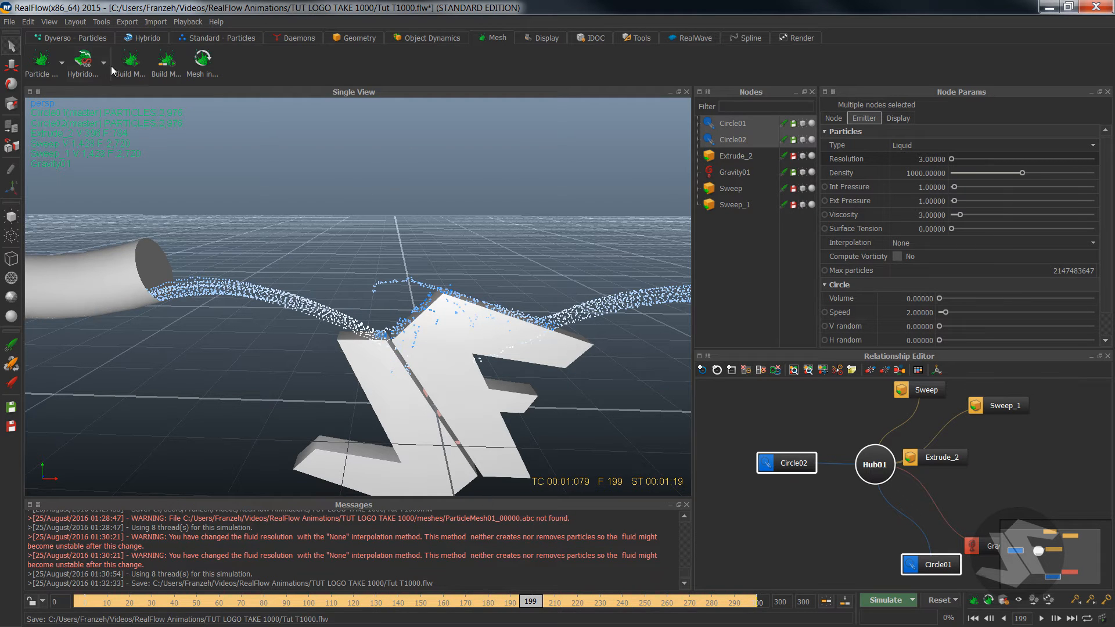
# Add a new Particle mesh and place its node below Circle02 in the relationship graph
pyautogui.click(740, 140)
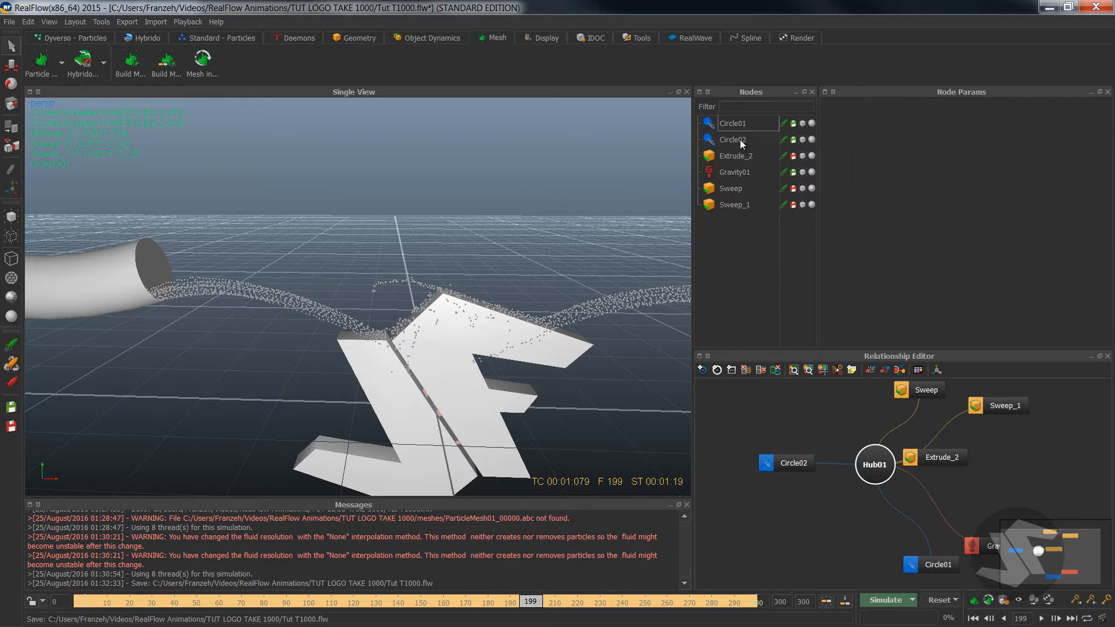
pyautogui.click(741, 127)
pyautogui.click(59, 62)
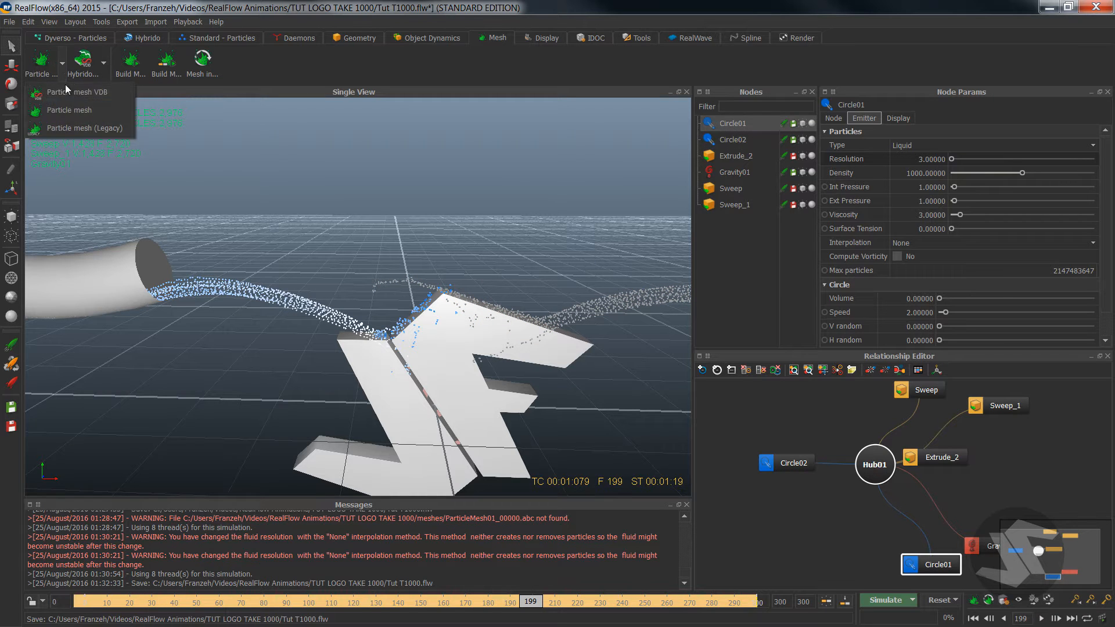
pyautogui.click(75, 111)
pyautogui.moveTo(838, 525); pyautogui.dragTo(824, 532)
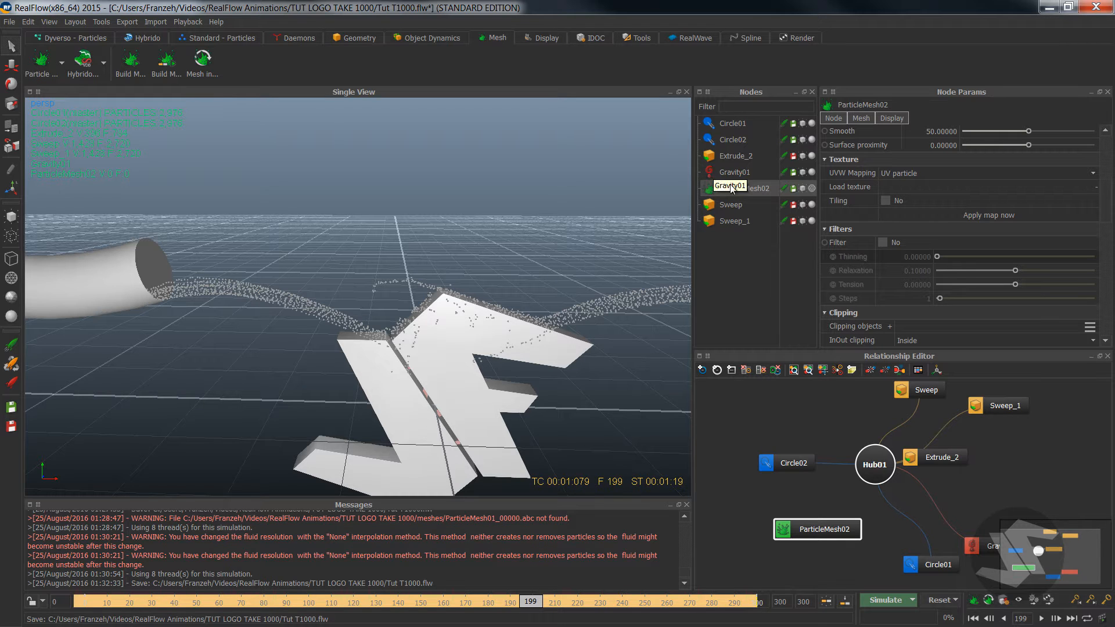
# Link Circle01 and Circle02 to ParticleMesh02 in the relationship graph and shift the mesh node slightly
pyautogui.moveTo(923, 564); pyautogui.dragTo(785, 529)
pyautogui.moveTo(762, 463); pyautogui.dragTo(785, 529)
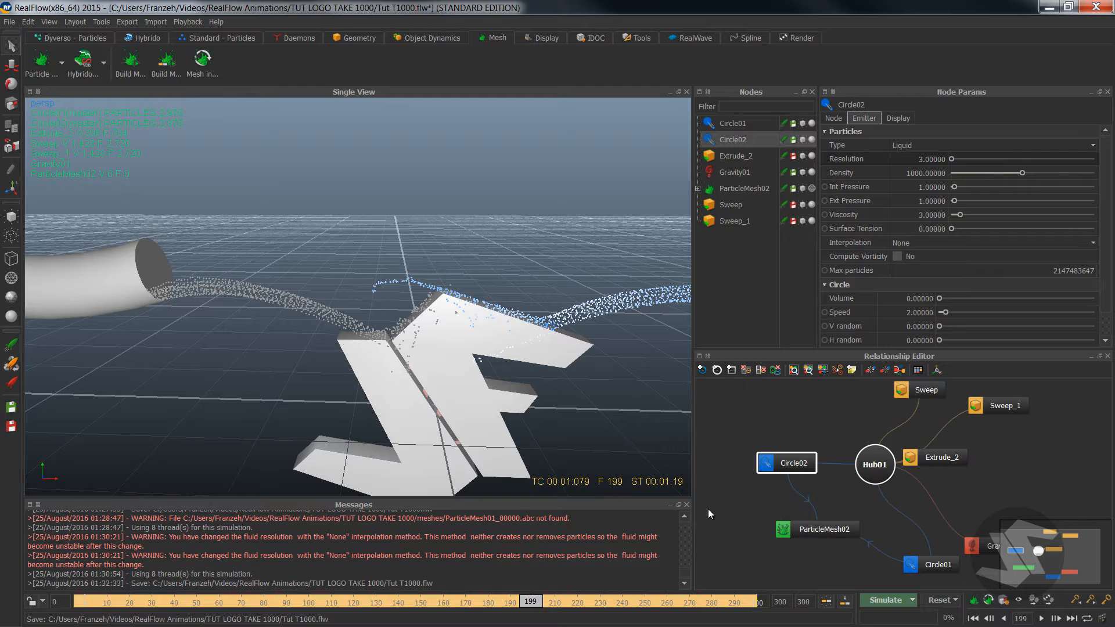
pyautogui.click(837, 526)
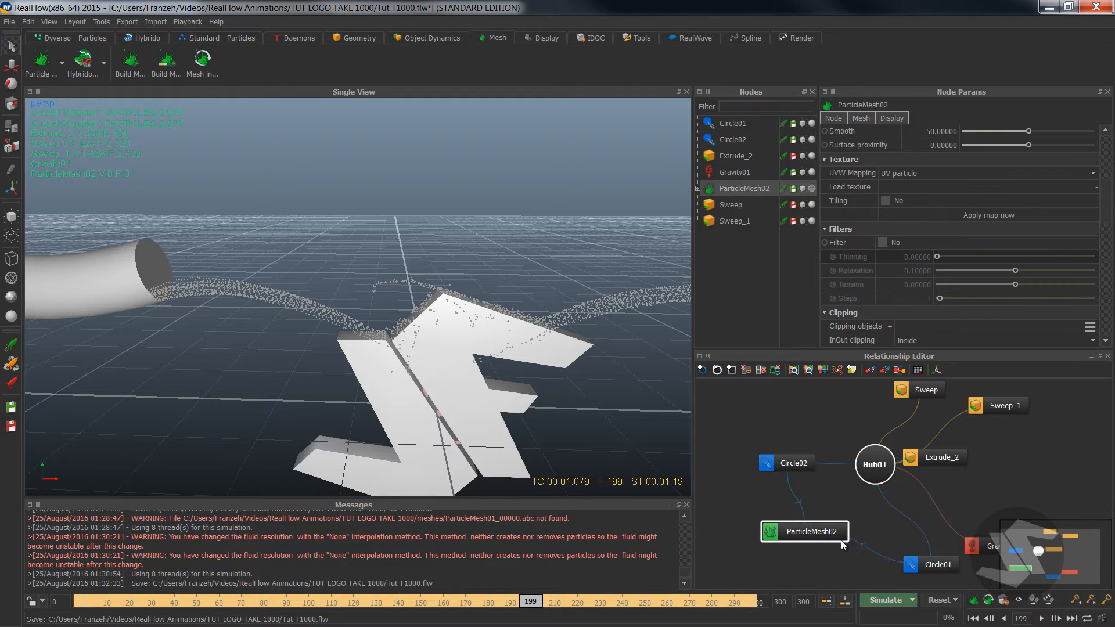
# Return to frame 0 and simulate the meshed fluid through frame 300, accepting the overwrite of cached data
pyautogui.click(85, 601)
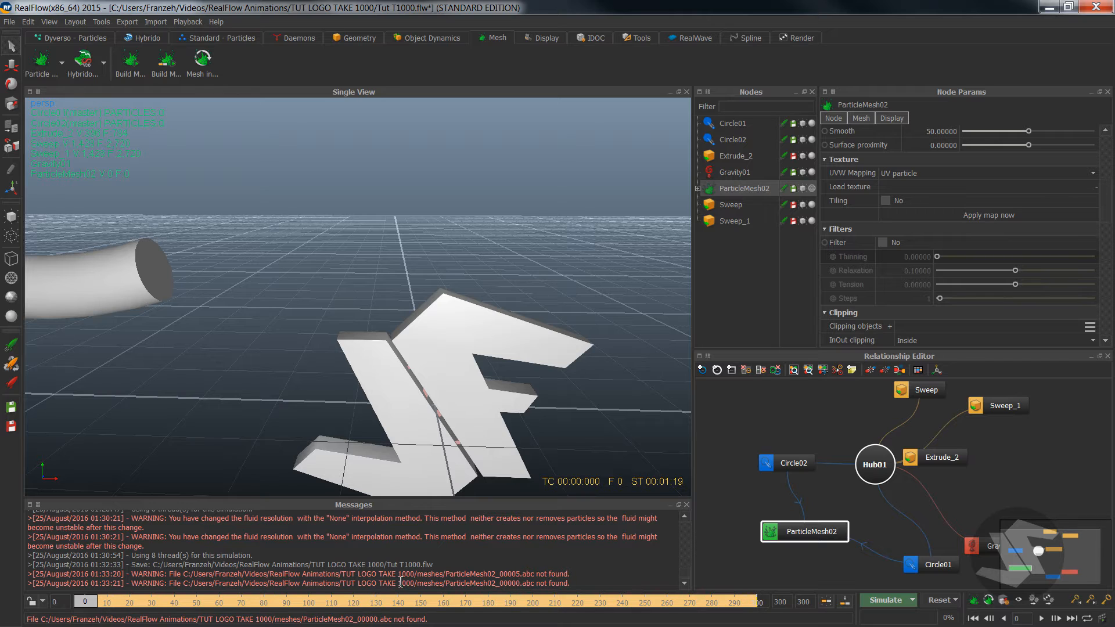
pyautogui.click(881, 601)
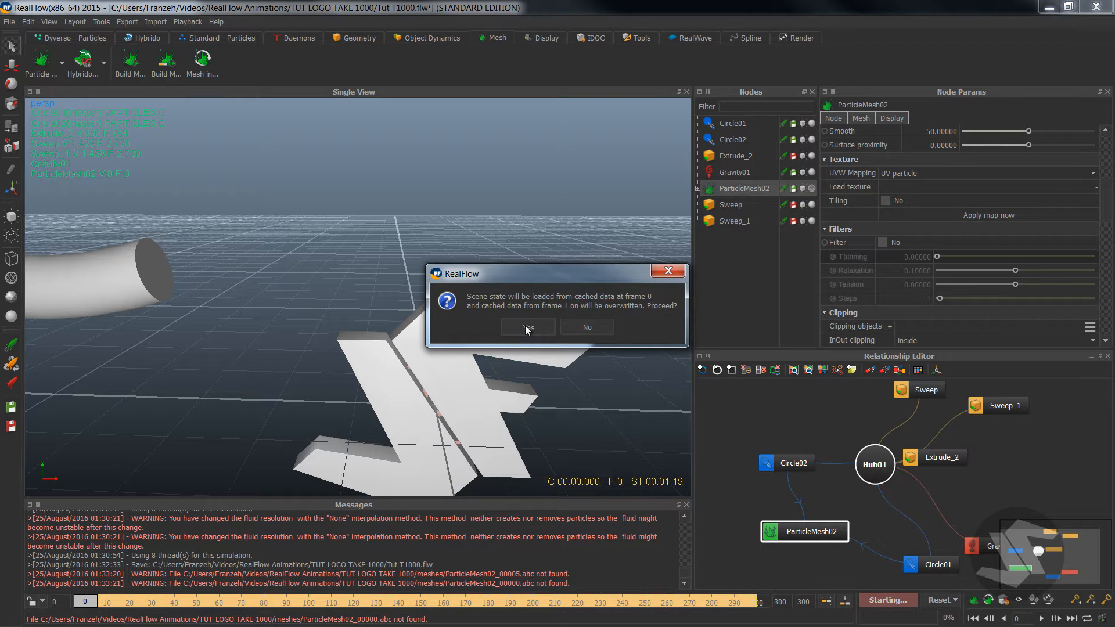
pyautogui.click(526, 329)
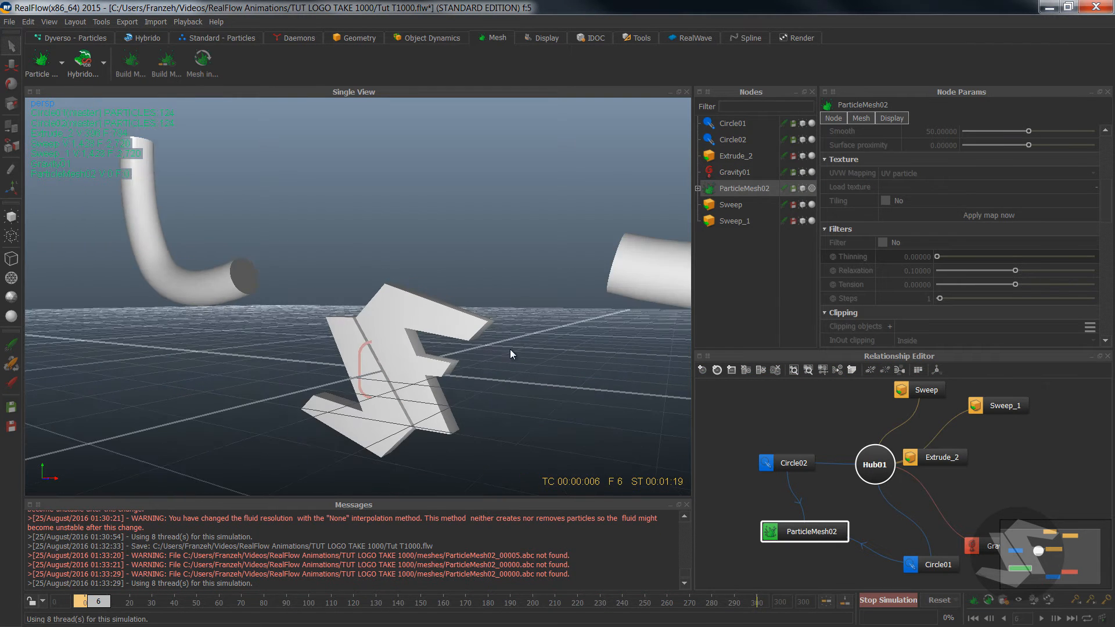
pyautogui.keyDown('alt'); pyautogui.moveTo(510, 349); pyautogui.dragTo(475, 336); pyautogui.keyUp('alt')
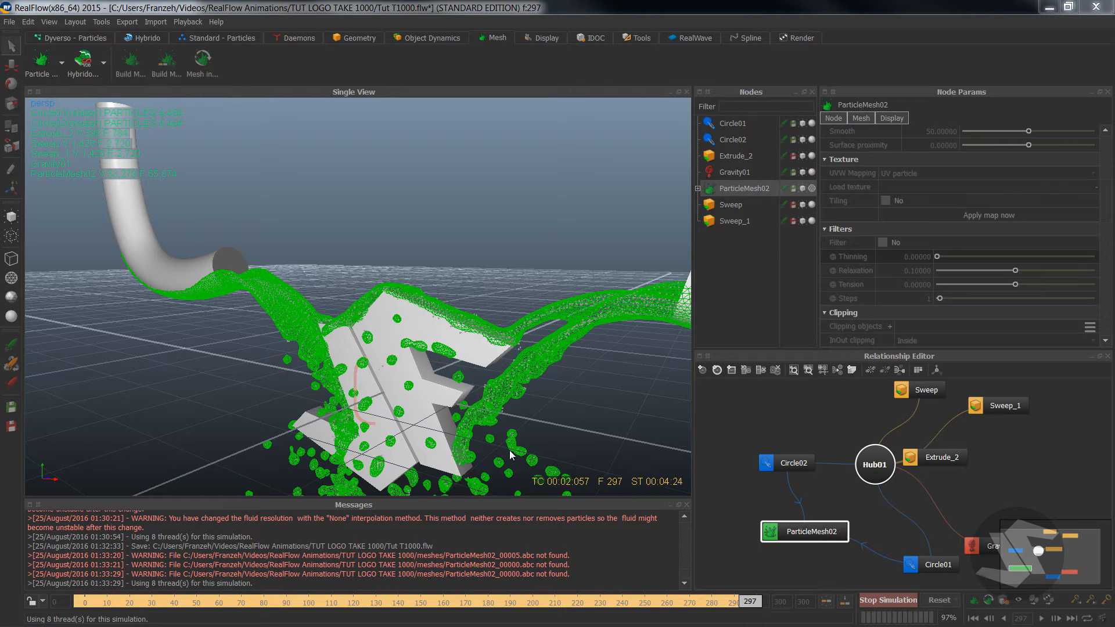
pyautogui.keyDown('alt'); pyautogui.moveTo(459, 330); pyautogui.dragTo(506, 338); pyautogui.keyUp('alt')
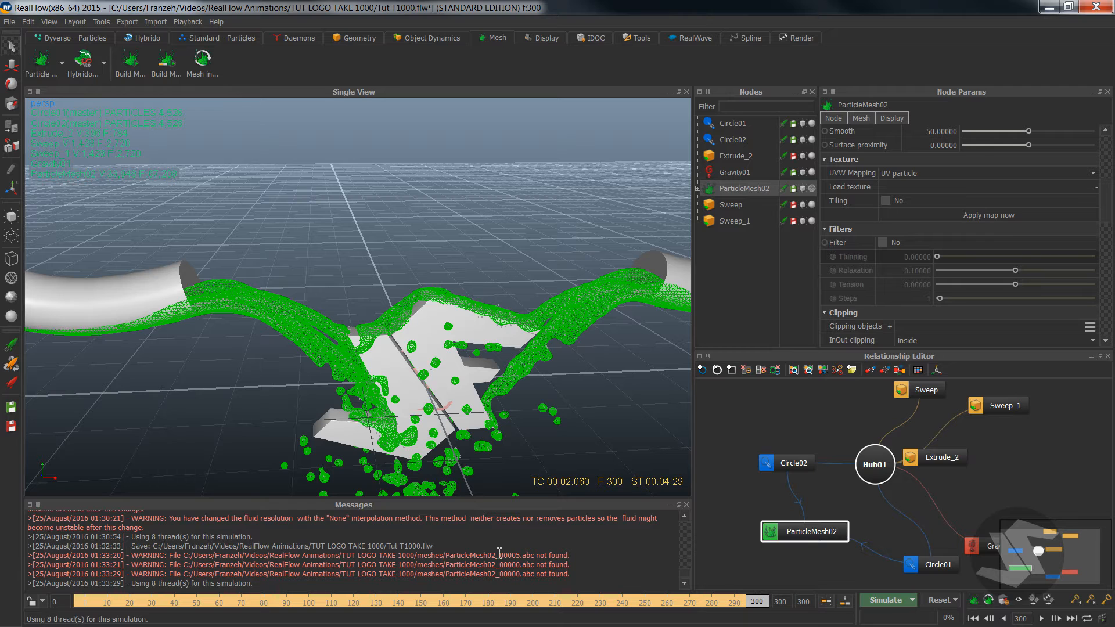
# Save the scene, return to frame 0 and start playing back the cached fluid mesh animation
pyautogui.hotkey('ctrl', 's')
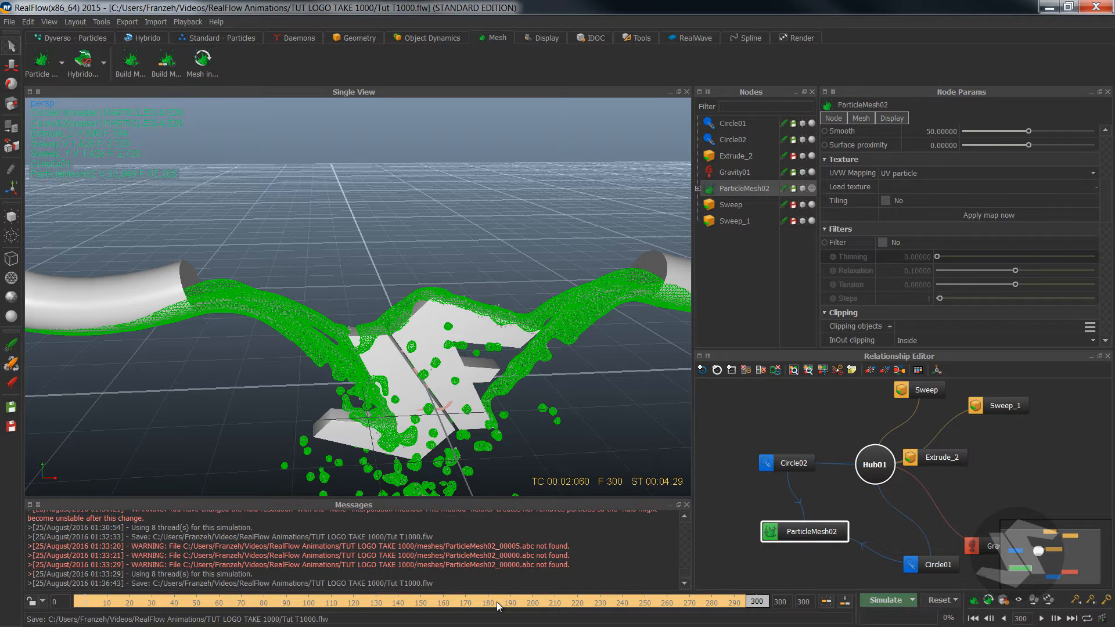
pyautogui.moveTo(737, 607); pyautogui.dragTo(74, 608)
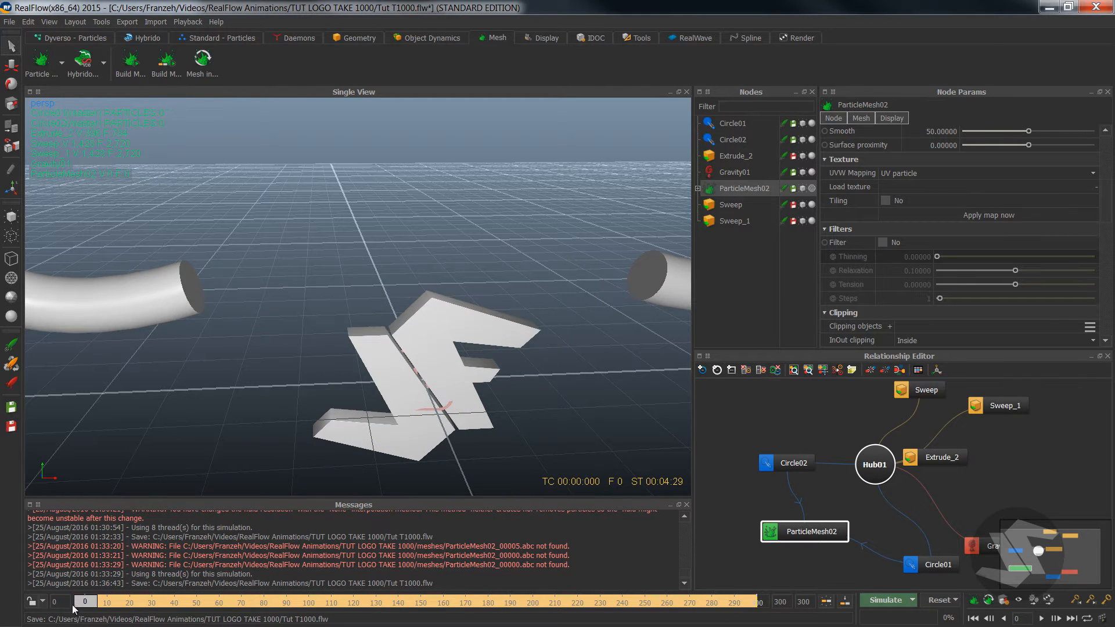
pyautogui.click(1042, 619)
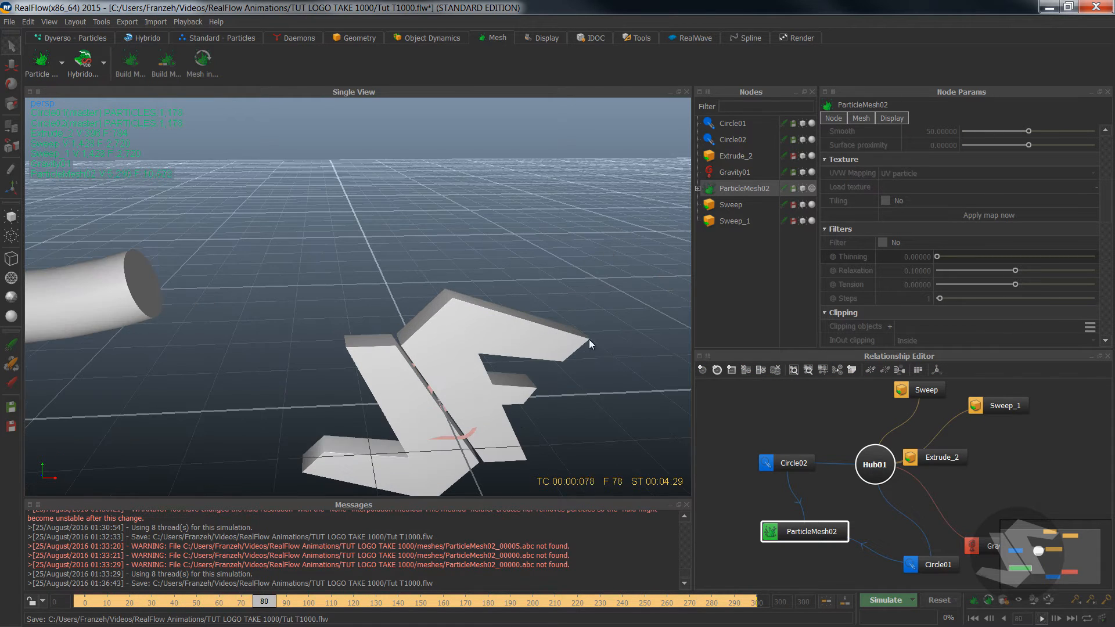
# Examine the fluid mesh flowing from the tubes over the JF logo from several angles up to frame 300, and save the scene
pyautogui.keyDown('alt'); pyautogui.moveTo(549, 337); pyautogui.dragTo(241, 333); pyautogui.keyUp('alt')
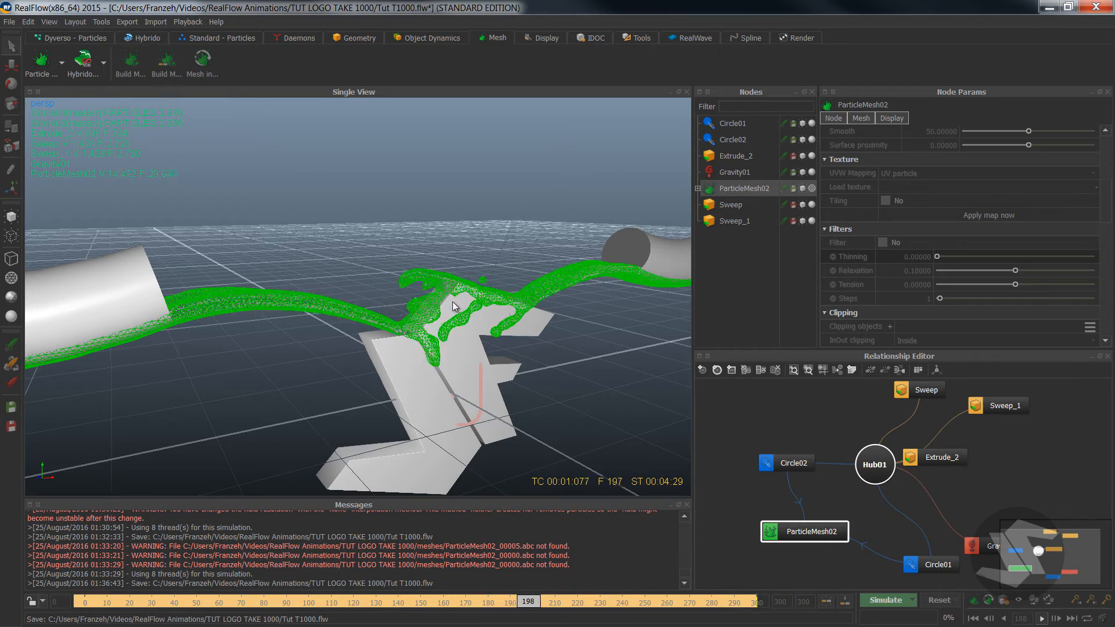
pyautogui.keyDown('alt'); pyautogui.moveTo(487, 323); pyautogui.dragTo(456, 293); pyautogui.keyUp('alt')
pyautogui.keyDown('alt'); pyautogui.moveTo(455, 293); pyautogui.dragTo(462, 351, button='right'); pyautogui.keyUp('alt')
pyautogui.keyDown('alt'); pyautogui.moveTo(461, 356); pyautogui.dragTo(426, 343); pyautogui.keyUp('alt')
pyautogui.keyDown('alt'); pyautogui.moveTo(425, 343); pyautogui.dragTo(436, 357, button='right'); pyautogui.keyUp('alt')
pyautogui.keyDown('alt'); pyautogui.moveTo(436, 357); pyautogui.dragTo(442, 366); pyautogui.keyUp('alt')
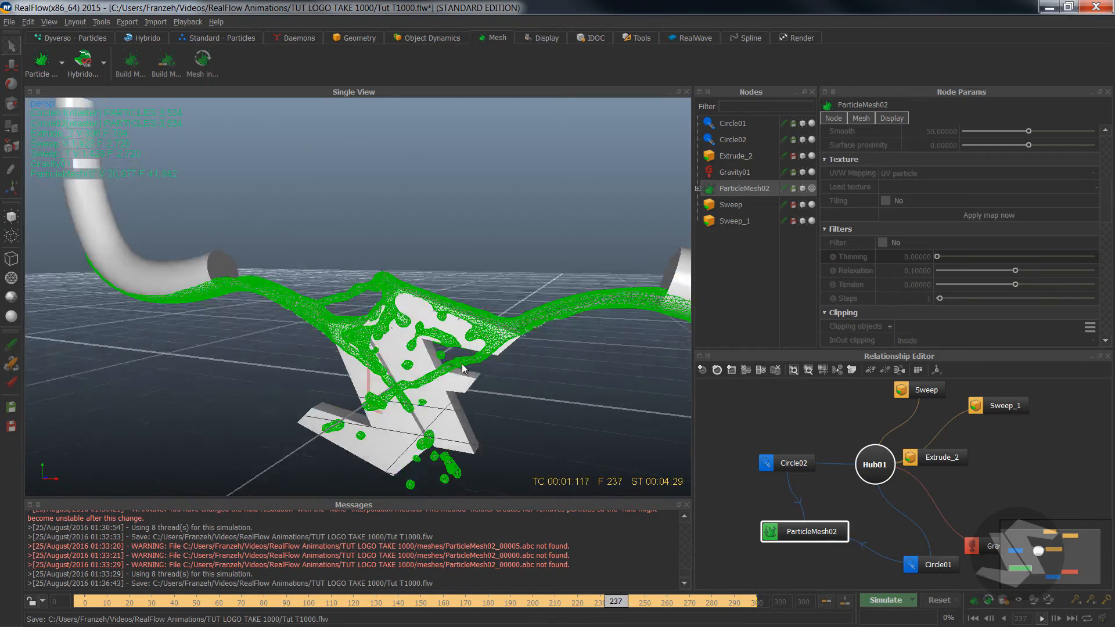
pyautogui.keyDown('alt'); pyautogui.moveTo(442, 366); pyautogui.dragTo(468, 375, button='right'); pyautogui.keyUp('alt')
pyautogui.keyDown('alt'); pyautogui.moveTo(468, 375); pyautogui.dragTo(473, 361); pyautogui.keyUp('alt')
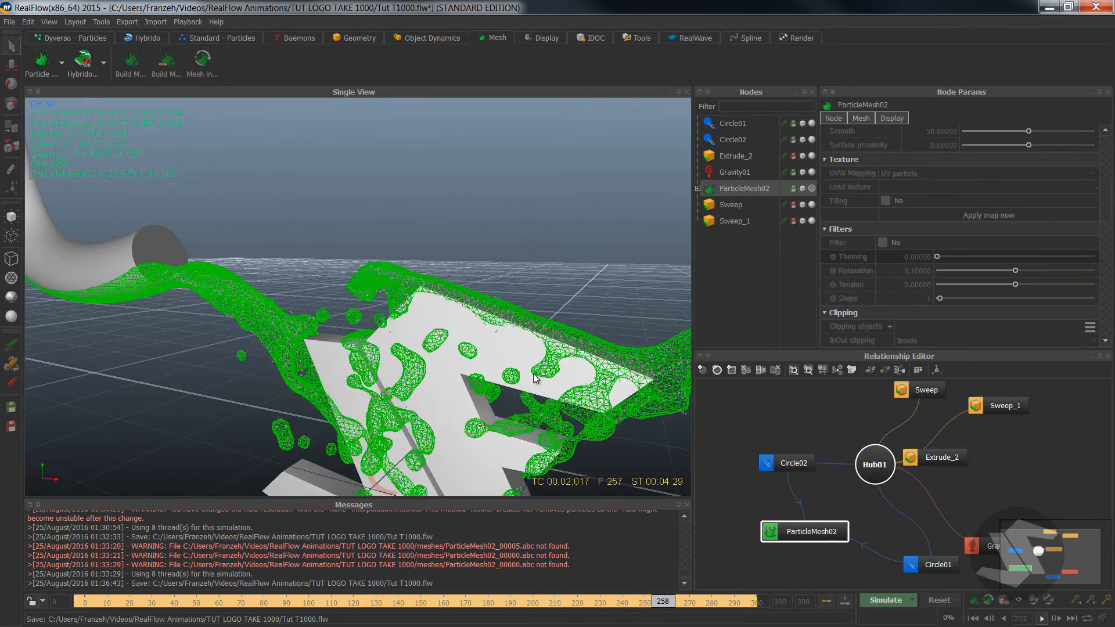
pyautogui.keyDown('alt'); pyautogui.moveTo(575, 438); pyautogui.dragTo(531, 406); pyautogui.keyUp('alt')
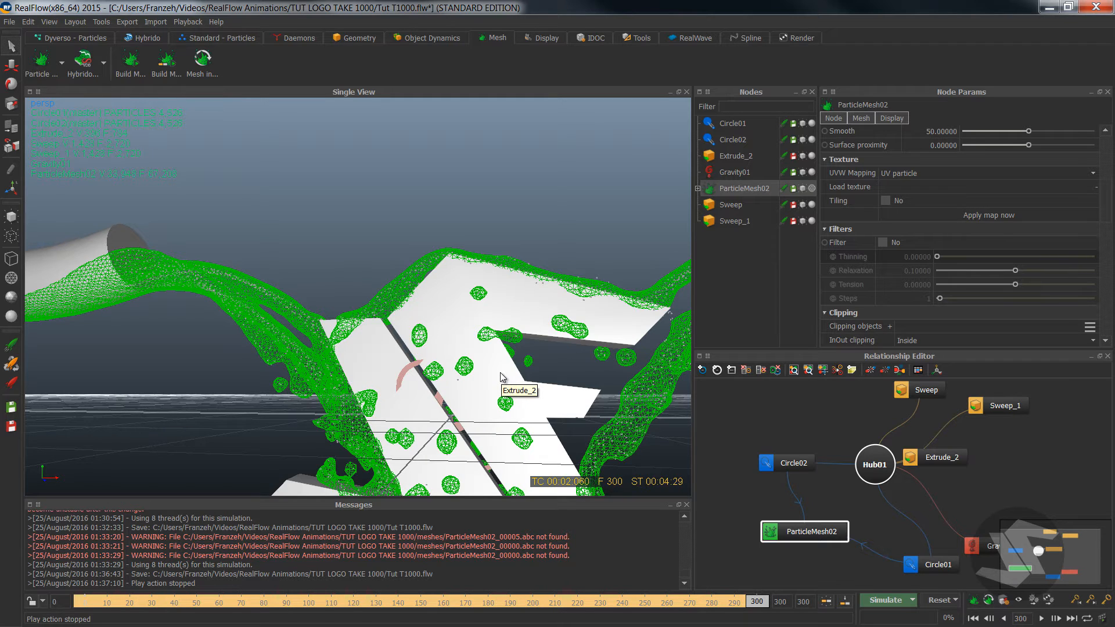
pyautogui.hotkey('ctrl', 's')
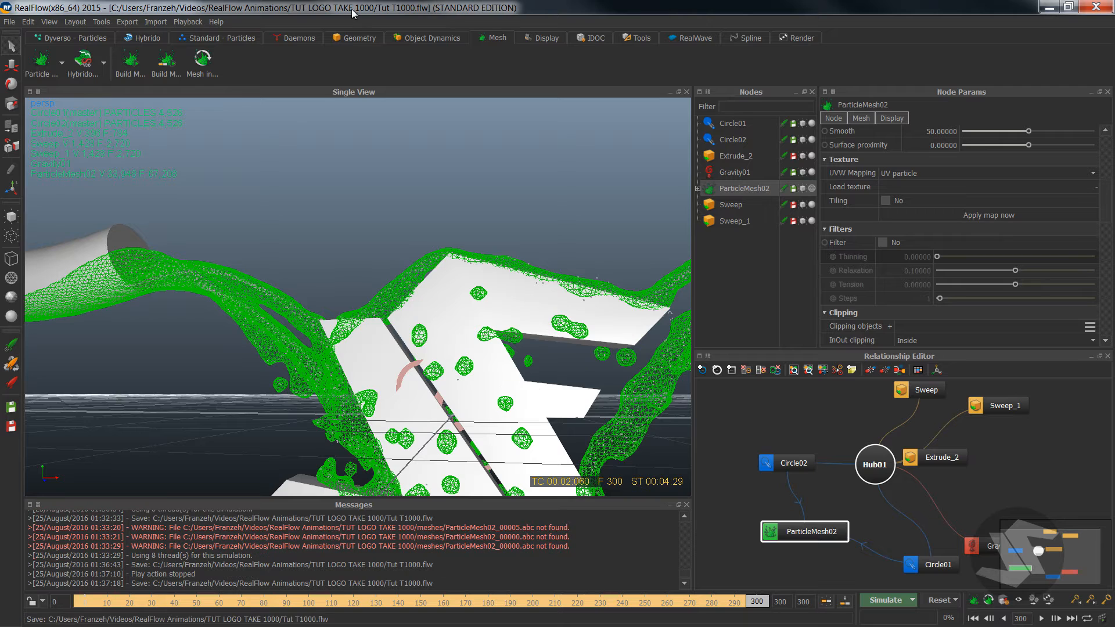
# Enable the mesh cache (.bin) export for ParticleMesh02 in Export Central
pyautogui.click(126, 22)
pyautogui.click(151, 95)
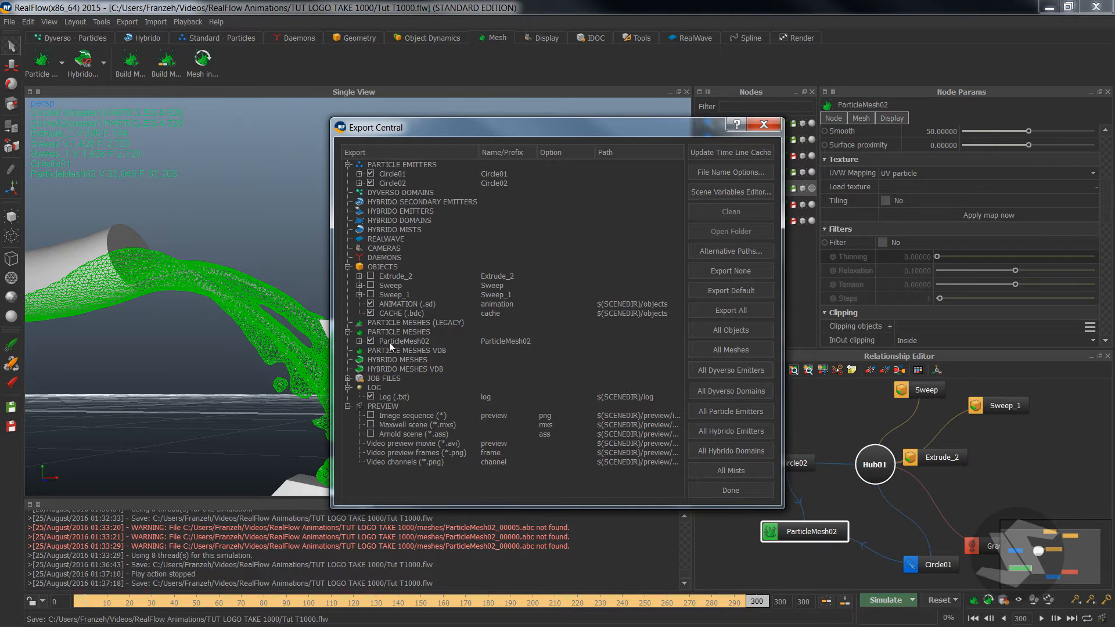
pyautogui.click(467, 332)
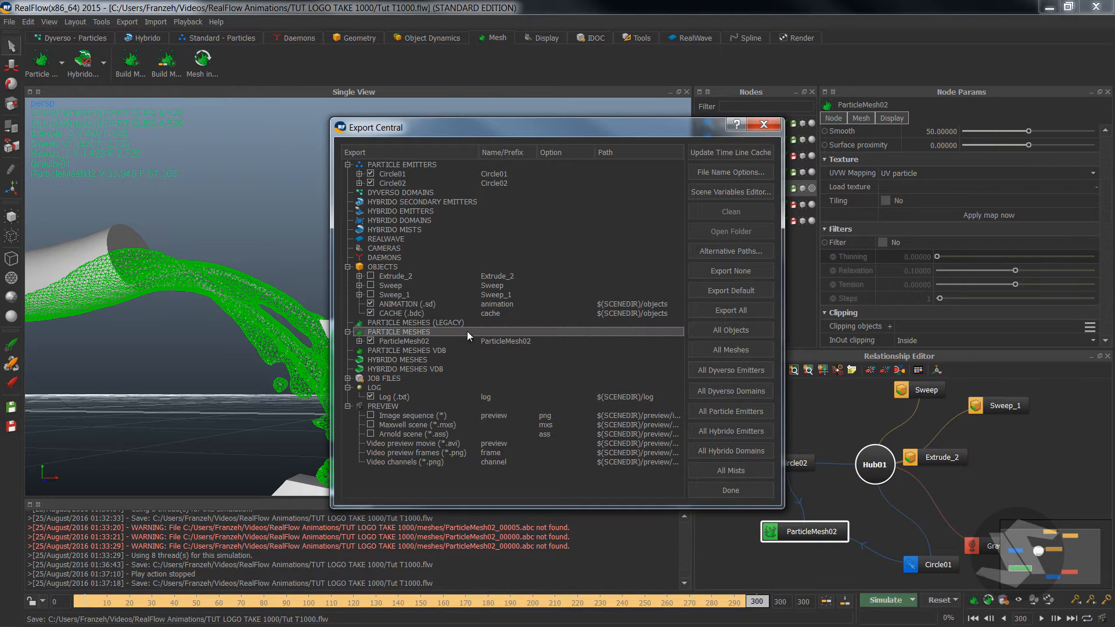
pyautogui.click(359, 342)
pyautogui.click(382, 359)
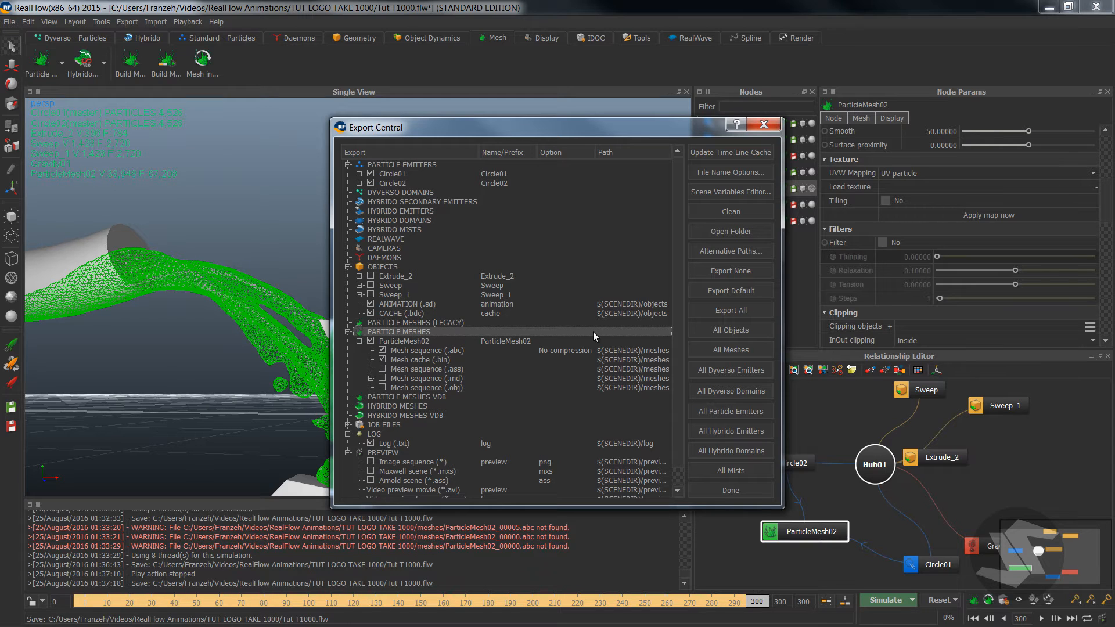
pyautogui.click(750, 491)
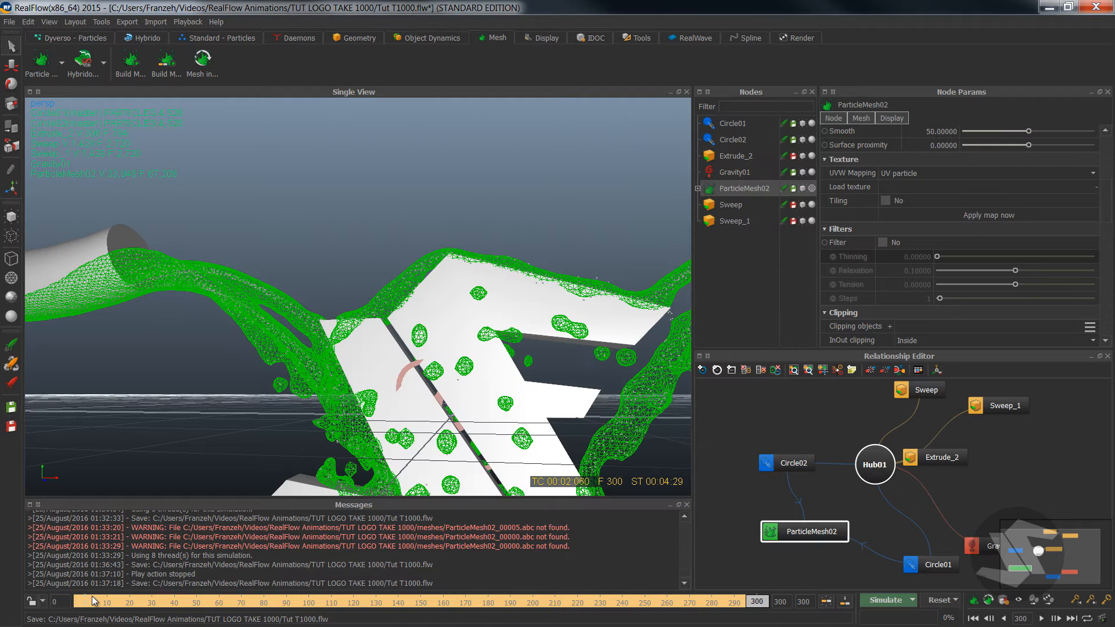
# Return the timeline to frame 0 and save the scene
pyautogui.moveTo(91, 598); pyautogui.dragTo(65, 601)
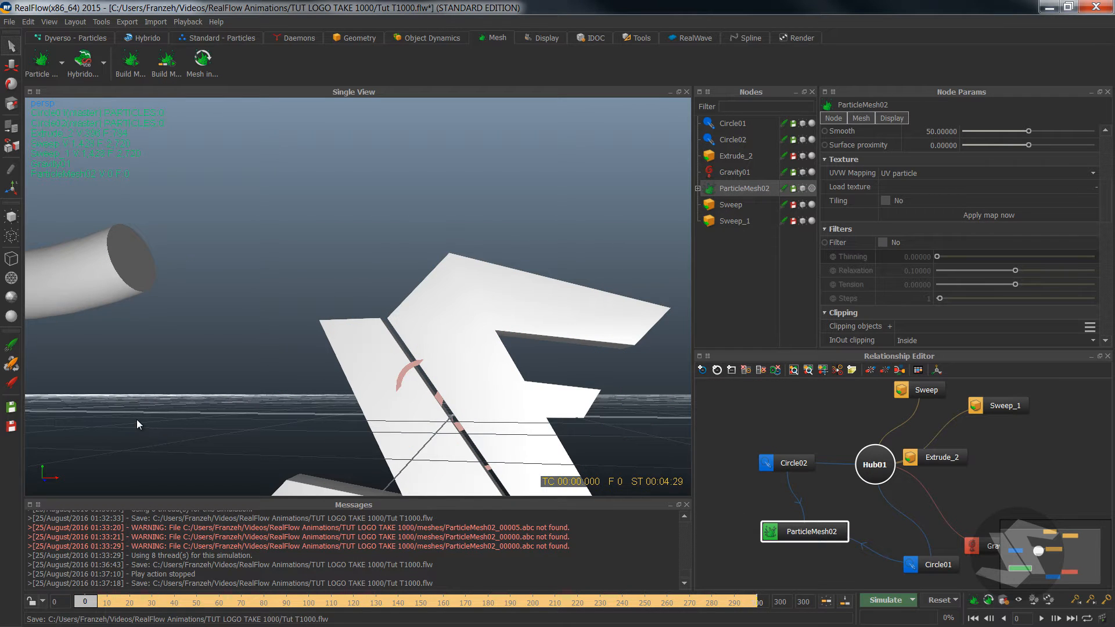
pyautogui.hotkey('ctrl', 's')
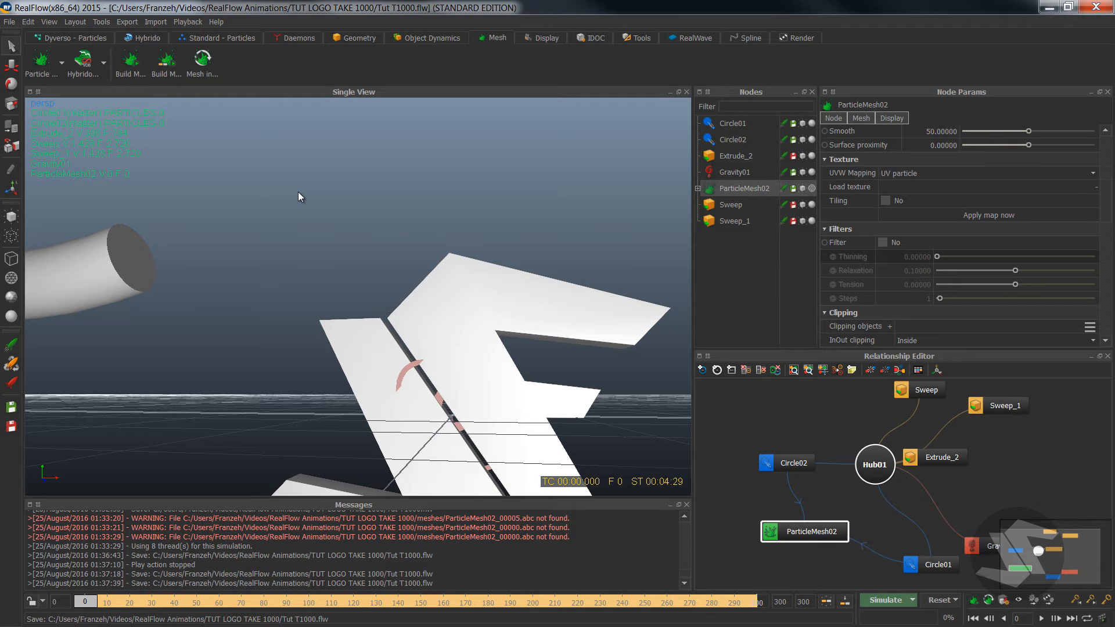
# Switch to Cinema 4D and add a RealFlow Mesh Importer to the logo scene
pyautogui.hotkey('alt', 'Tab')
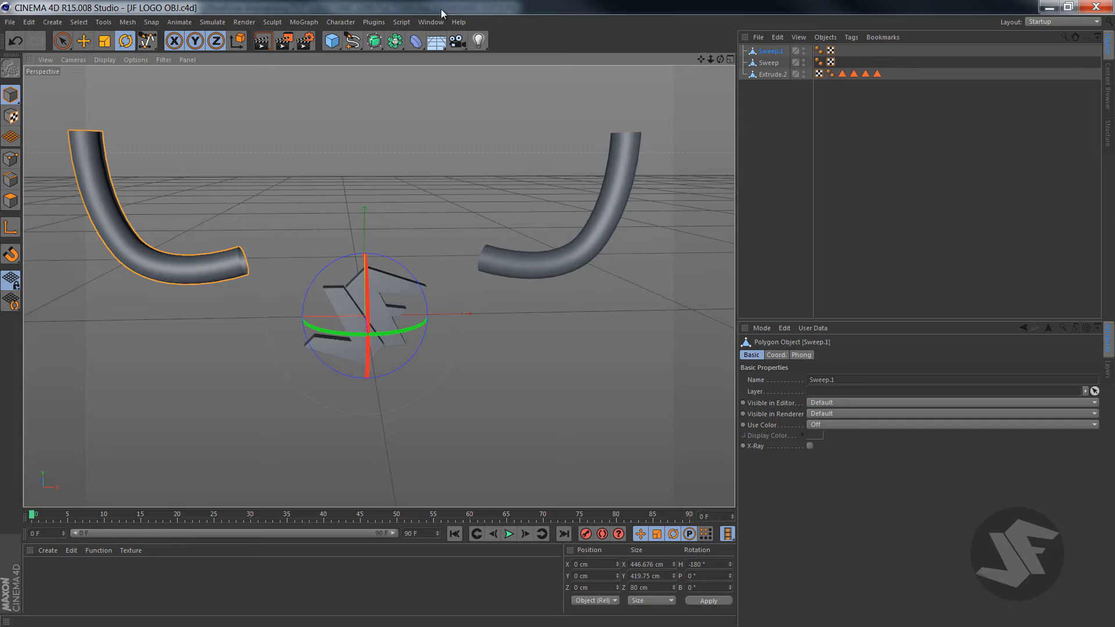
pyautogui.click(371, 22)
pyautogui.moveTo(399, 91)
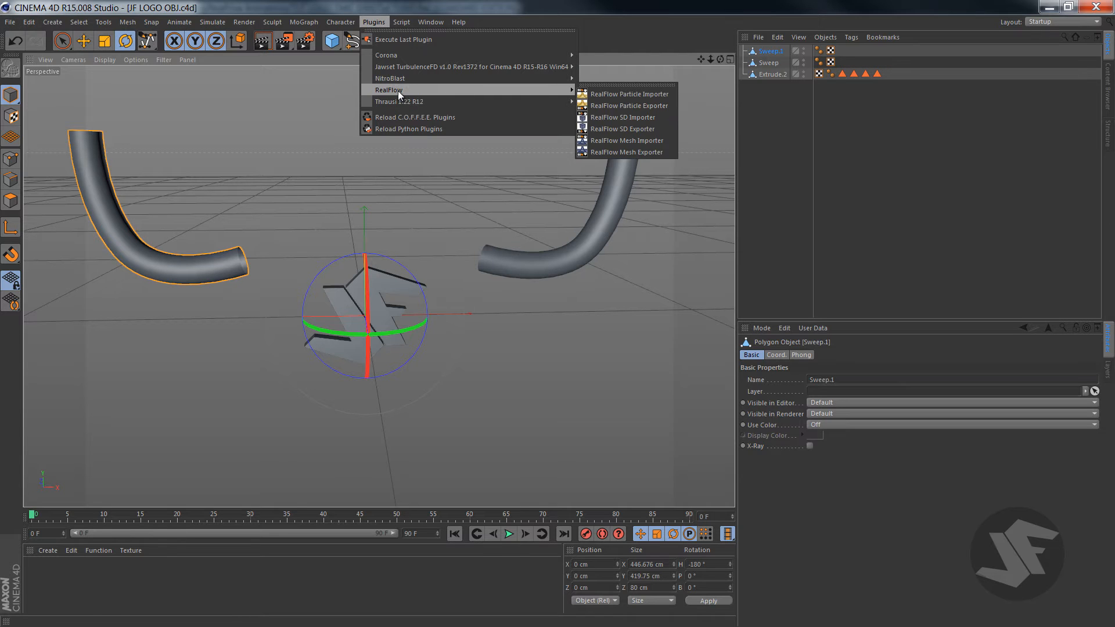
pyautogui.click(614, 141)
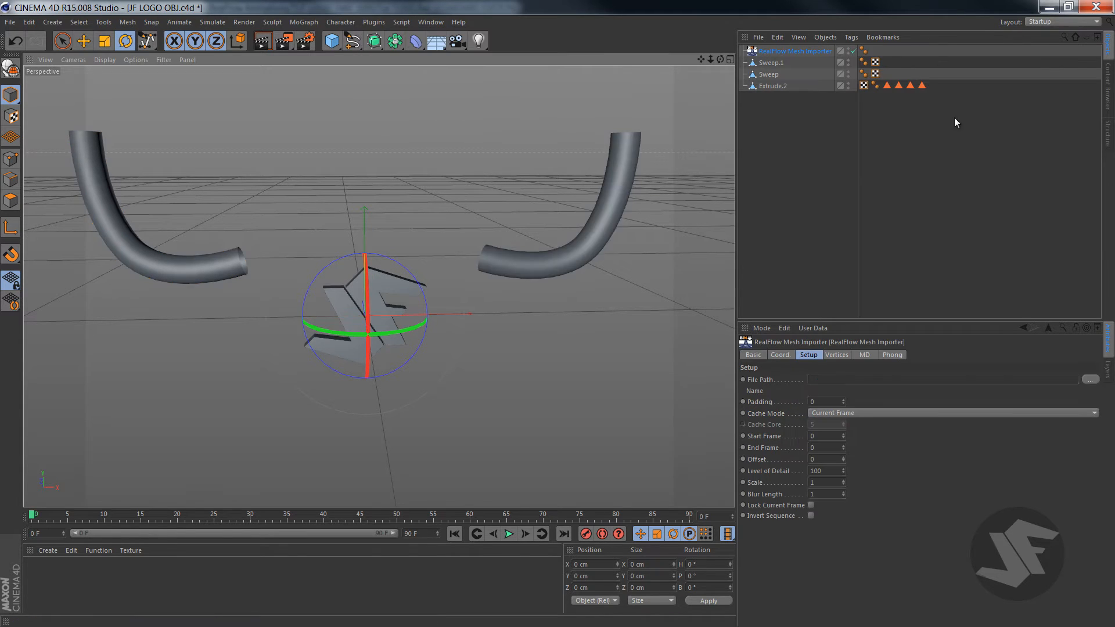
pyautogui.click(1090, 381)
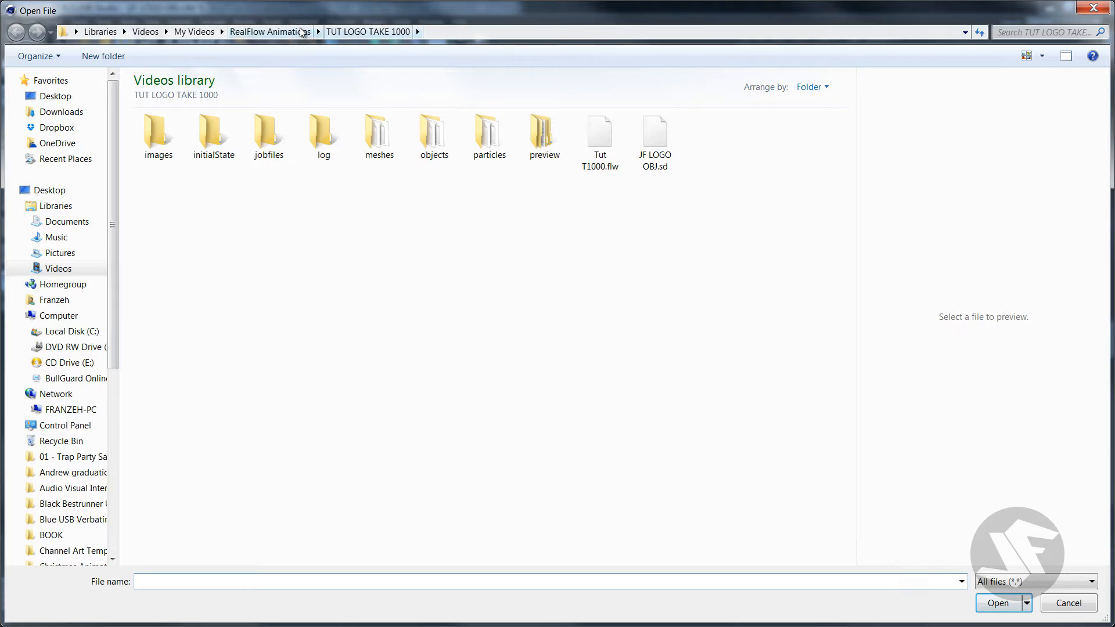
pyautogui.click(273, 32)
pyautogui.doubleClick(490, 141)
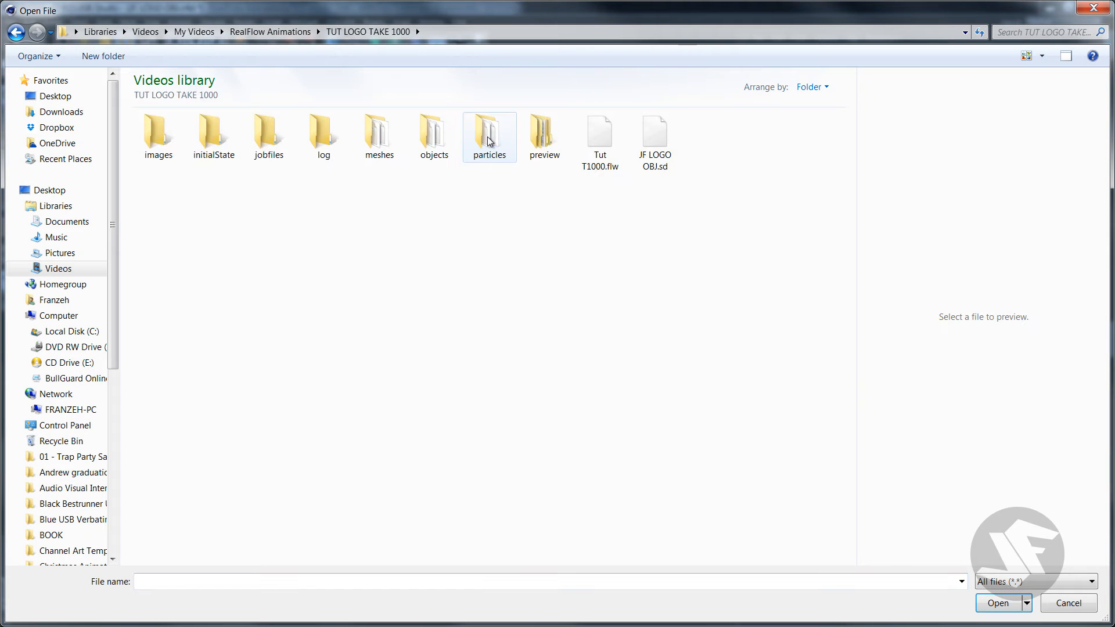
pyautogui.click(377, 139)
pyautogui.doubleClick(378, 139)
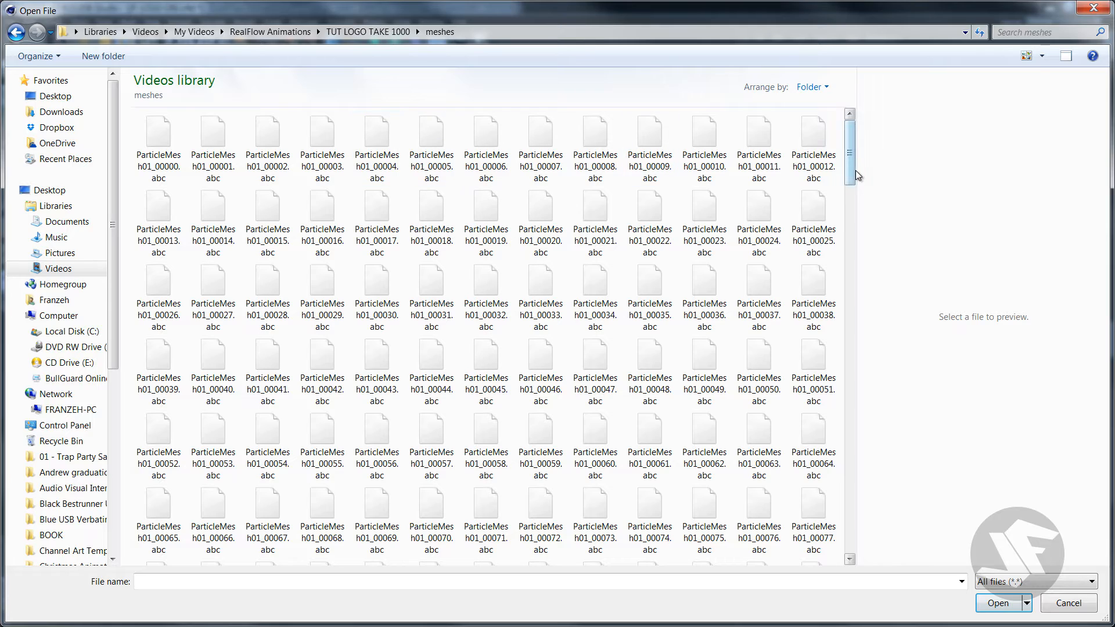
pyautogui.moveTo(856, 169); pyautogui.dragTo(849, 136)
pyautogui.click(1069, 604)
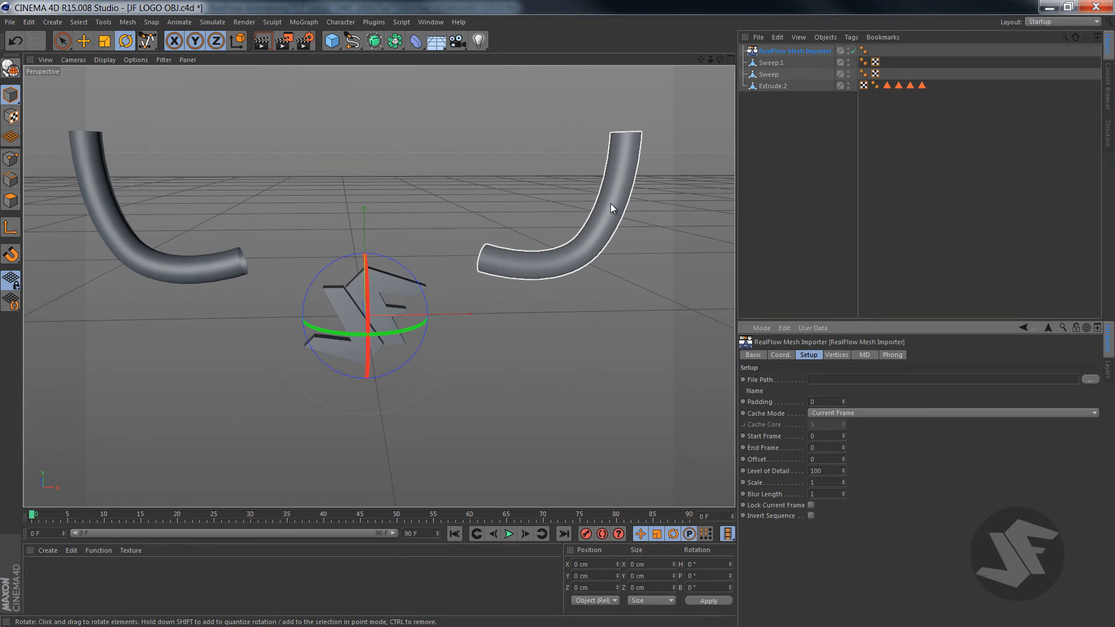
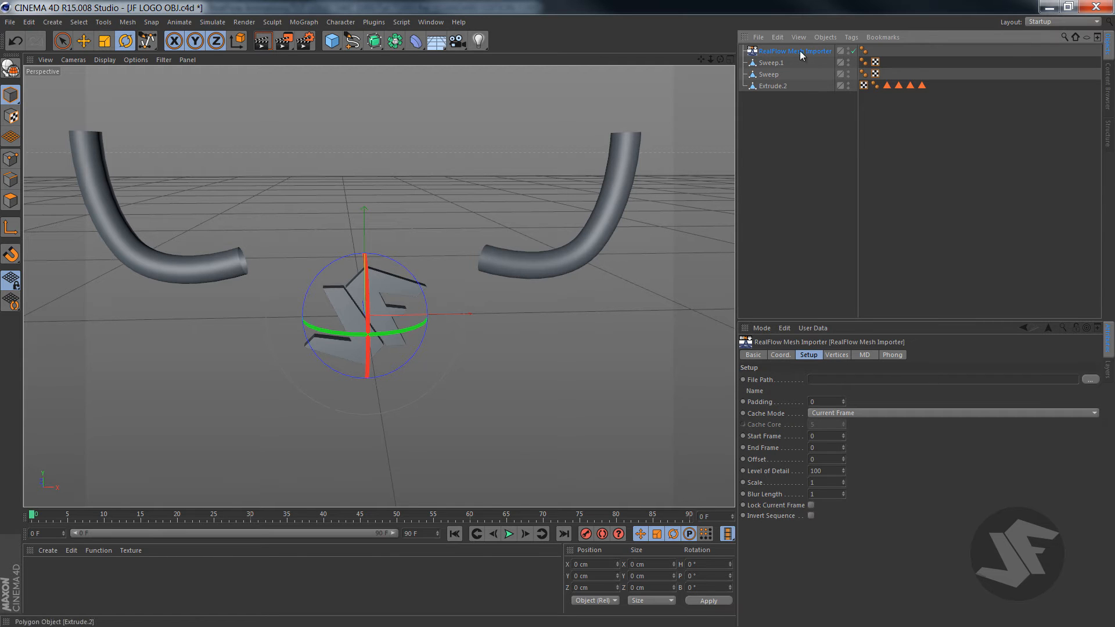
pyautogui.click(373, 22)
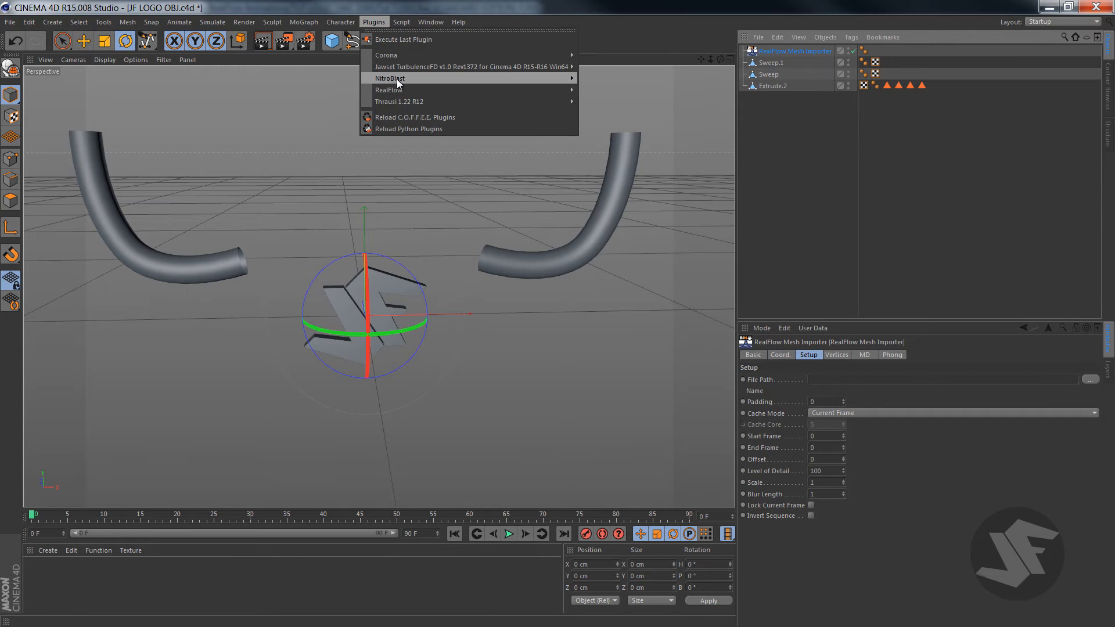
pyautogui.moveTo(407, 90)
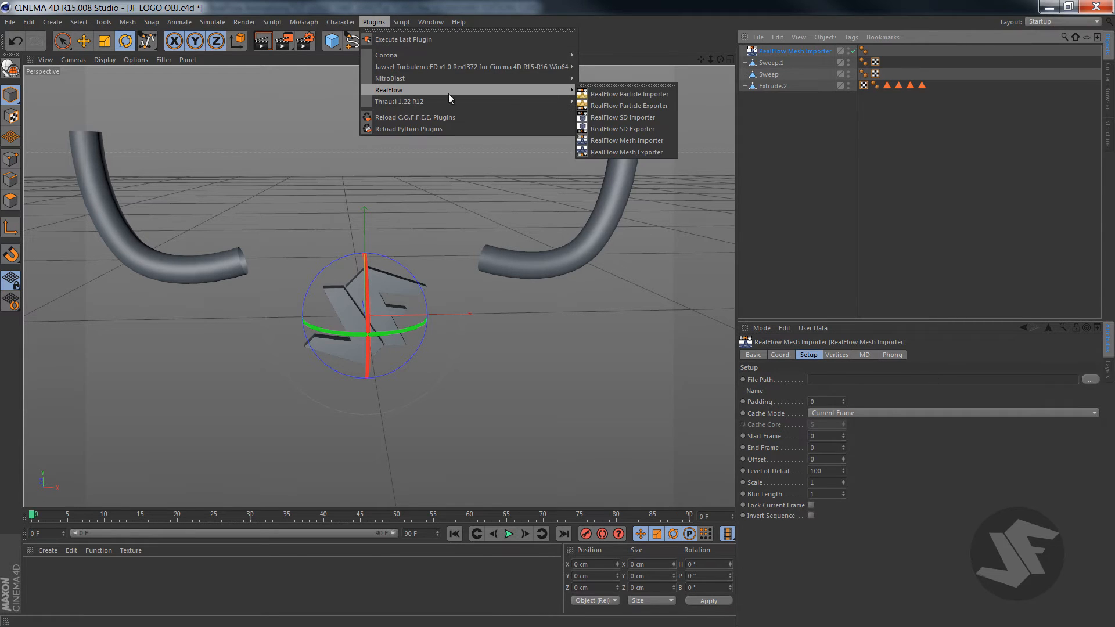
pyautogui.click(640, 142)
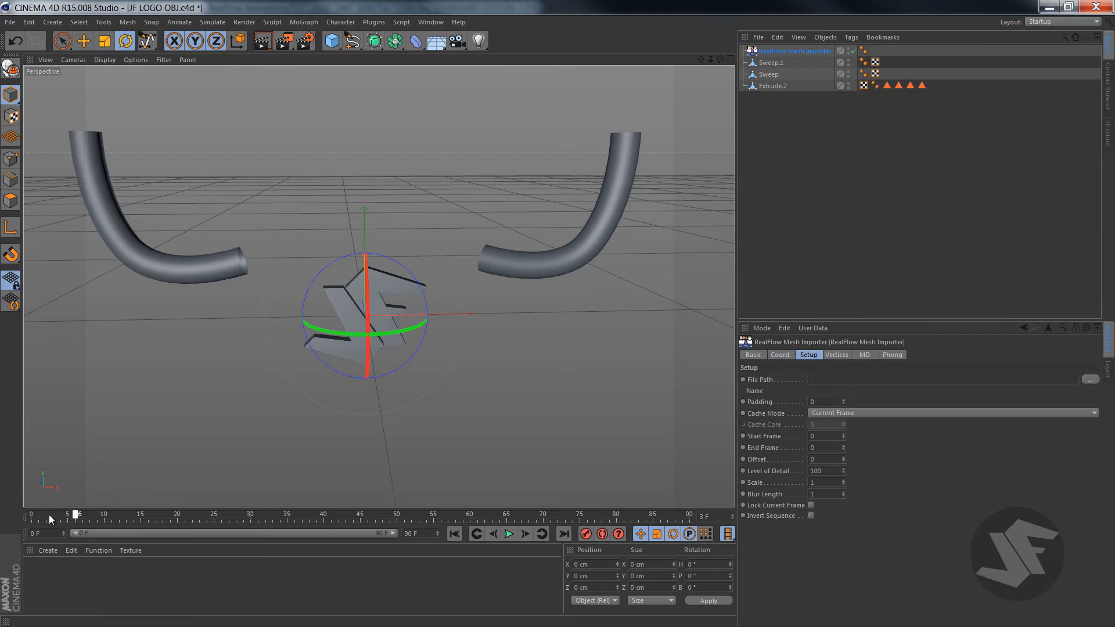
# Load ParticleMesh02_00000.bin from the TUT LOGO TAKE 1000 meshes folder into the RealFlow Mesh Importer
pyautogui.click(1092, 380)
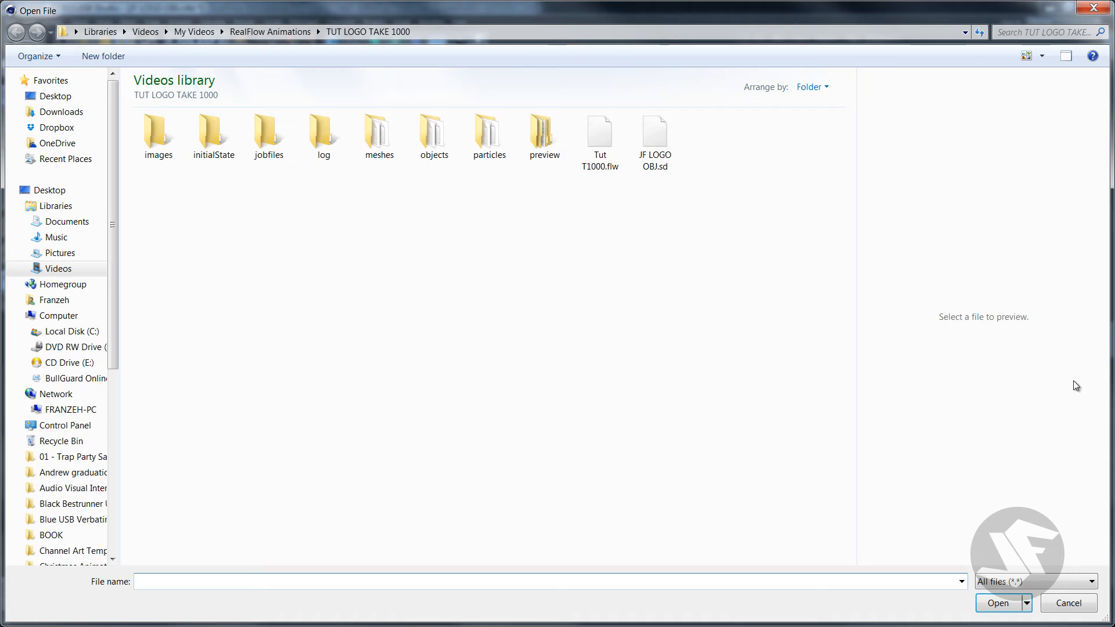
pyautogui.click(395, 143)
pyautogui.doubleClick(395, 143)
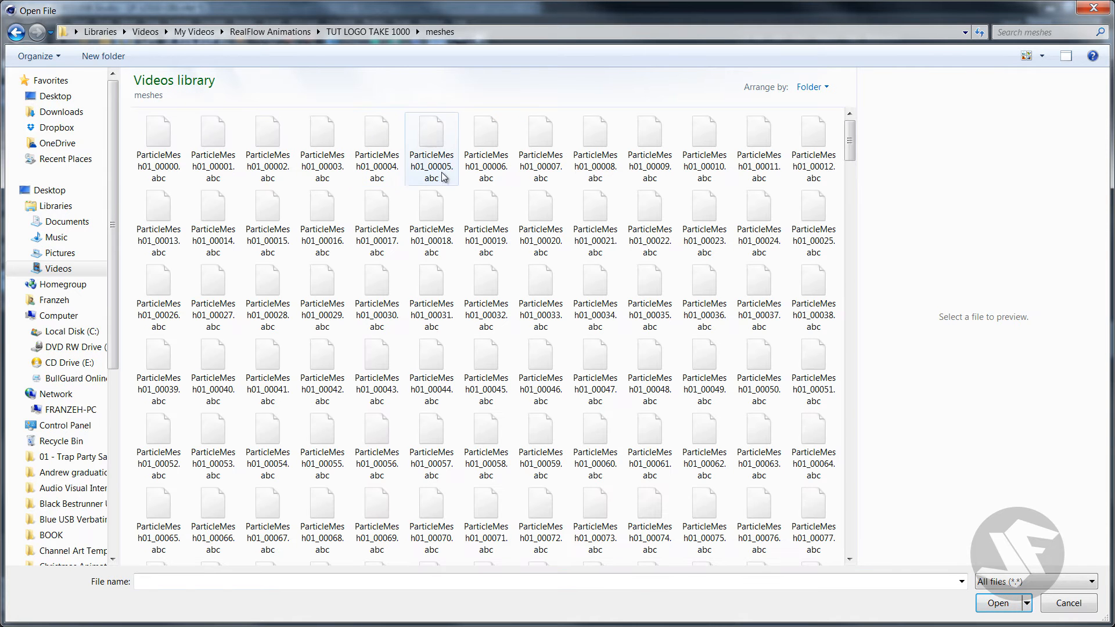
pyautogui.moveTo(852, 162); pyautogui.dragTo(849, 407)
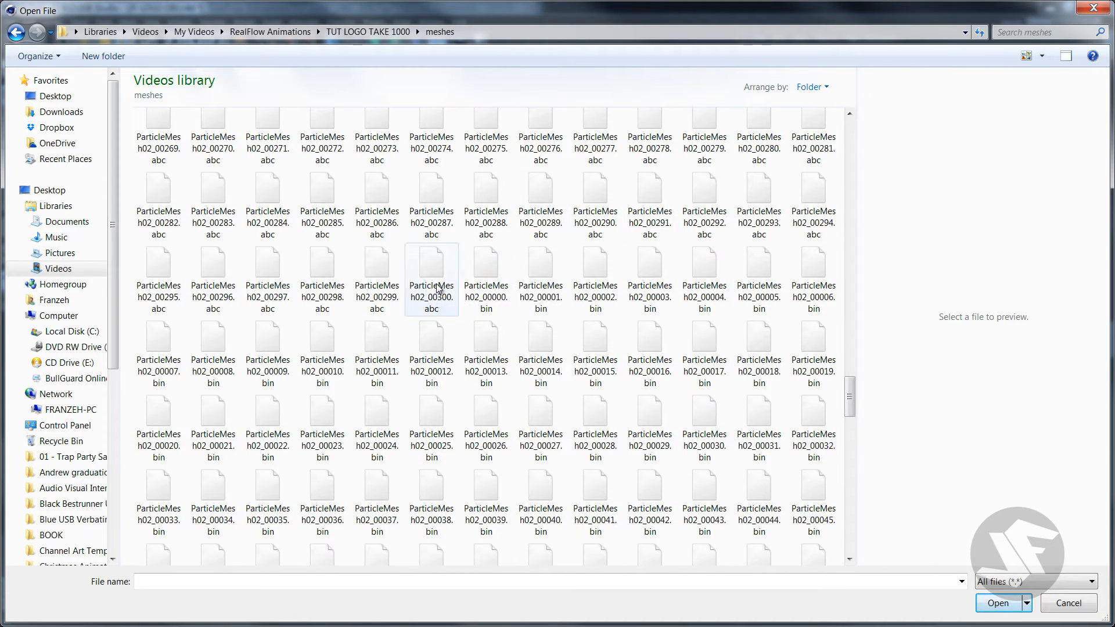
pyautogui.click(487, 269)
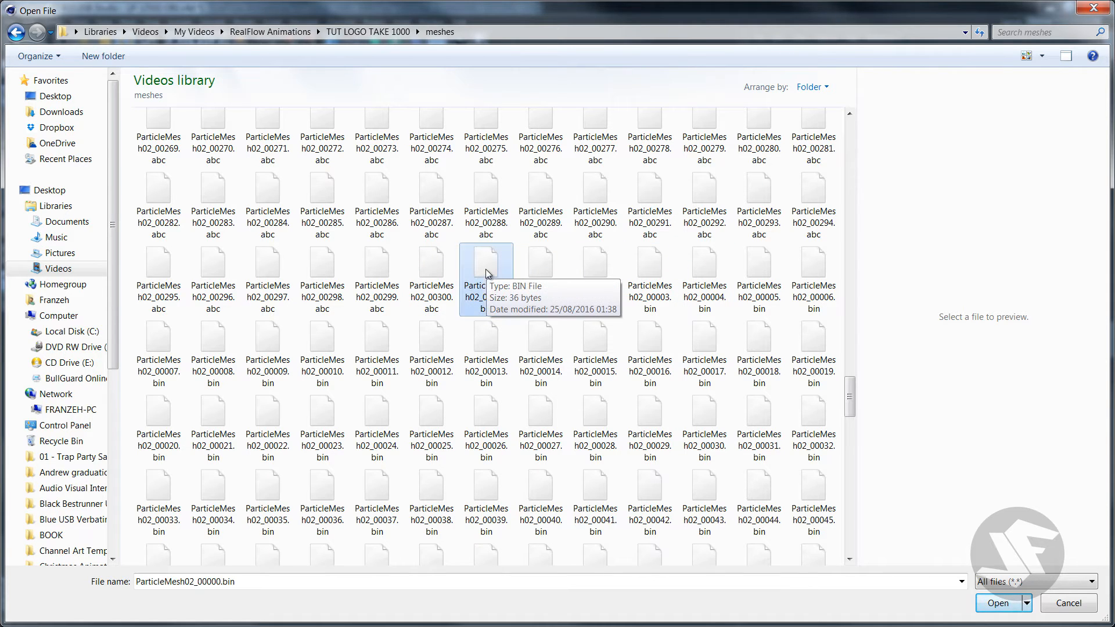
pyautogui.scroll(-5, 500, 272)
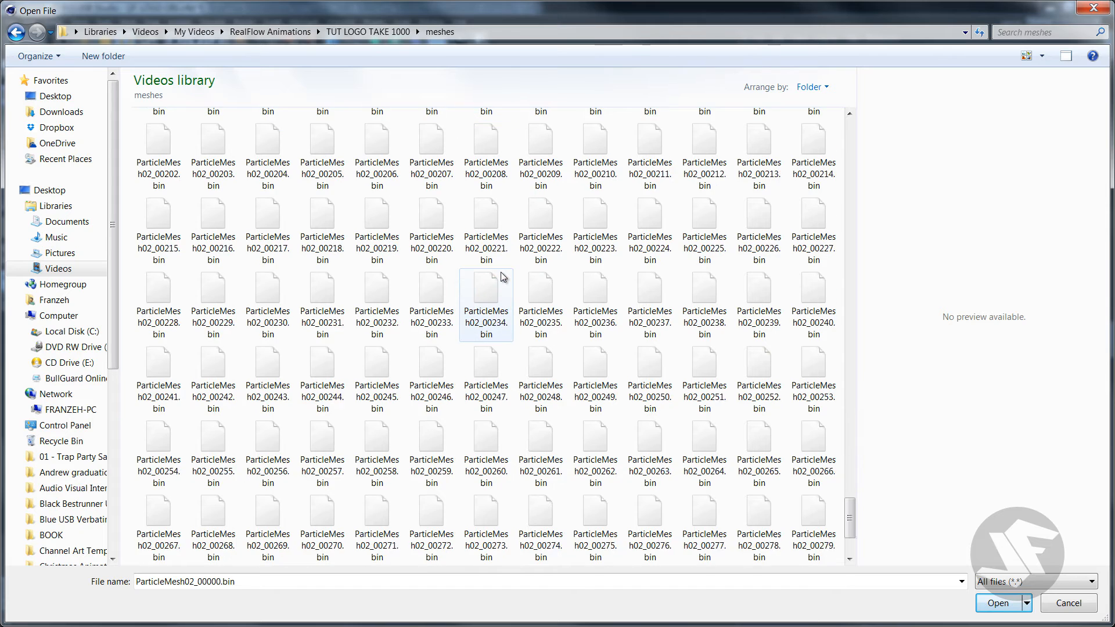
pyautogui.click(996, 602)
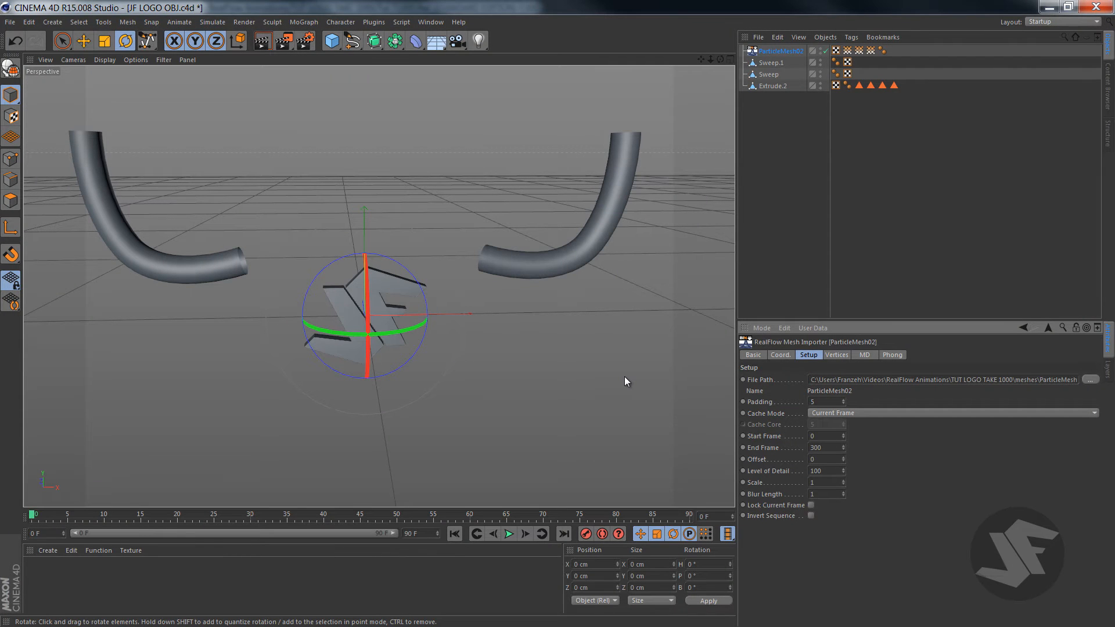
# Scrub the imported mesh to frame 90, and extend the project end and the preview range to frame 300
pyautogui.click(50, 520)
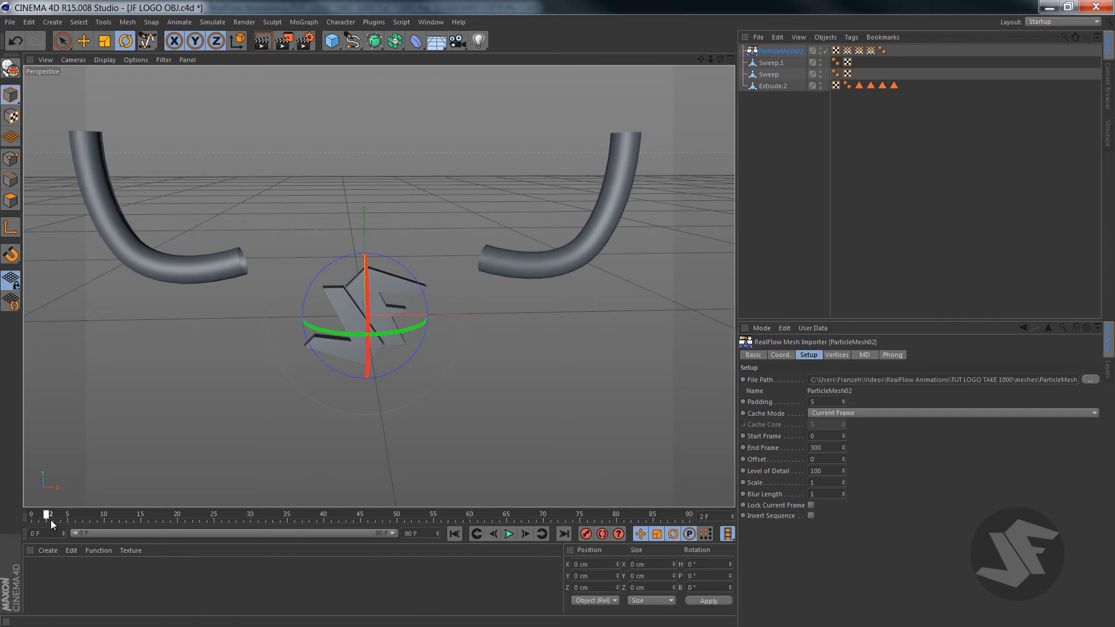
pyautogui.moveTo(245, 521); pyautogui.dragTo(690, 520)
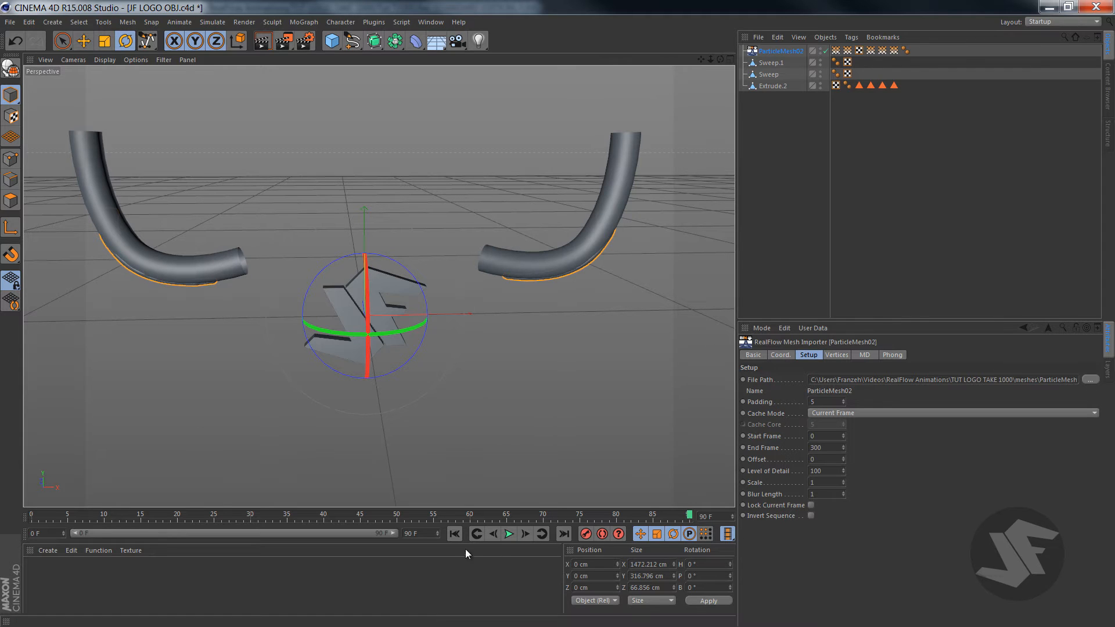
pyautogui.write('300')
pyautogui.press('Return')
pyautogui.moveTo(174, 533); pyautogui.dragTo(395, 533)
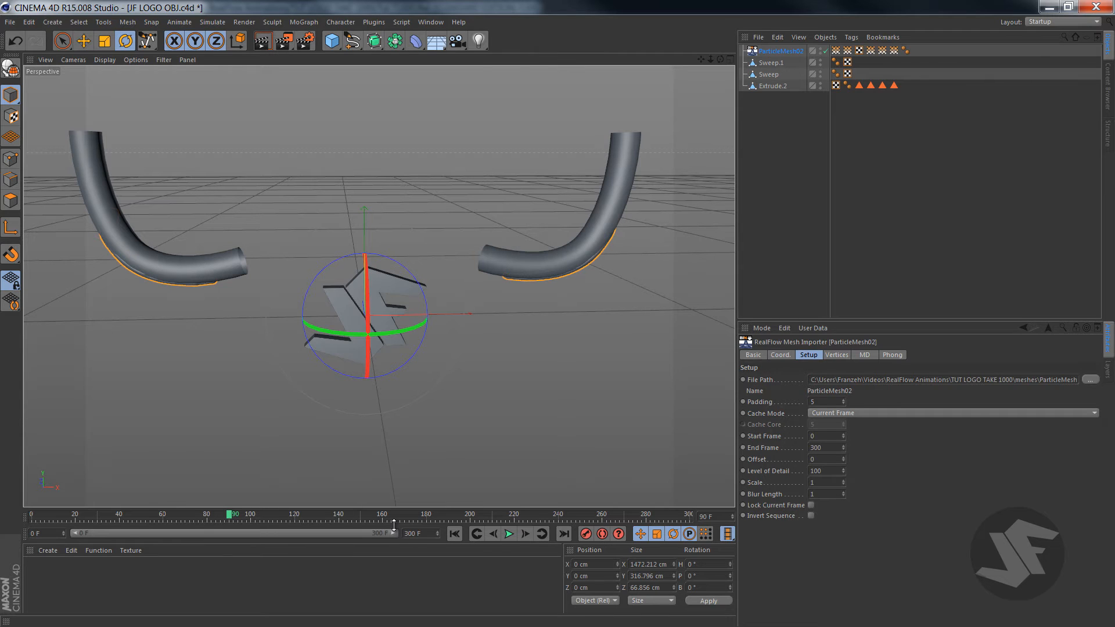
# Scrub to frame 244, render a close view of the fluid hitting the logo, and step back to frame 241
pyautogui.moveTo(230, 516); pyautogui.dragTo(567, 604)
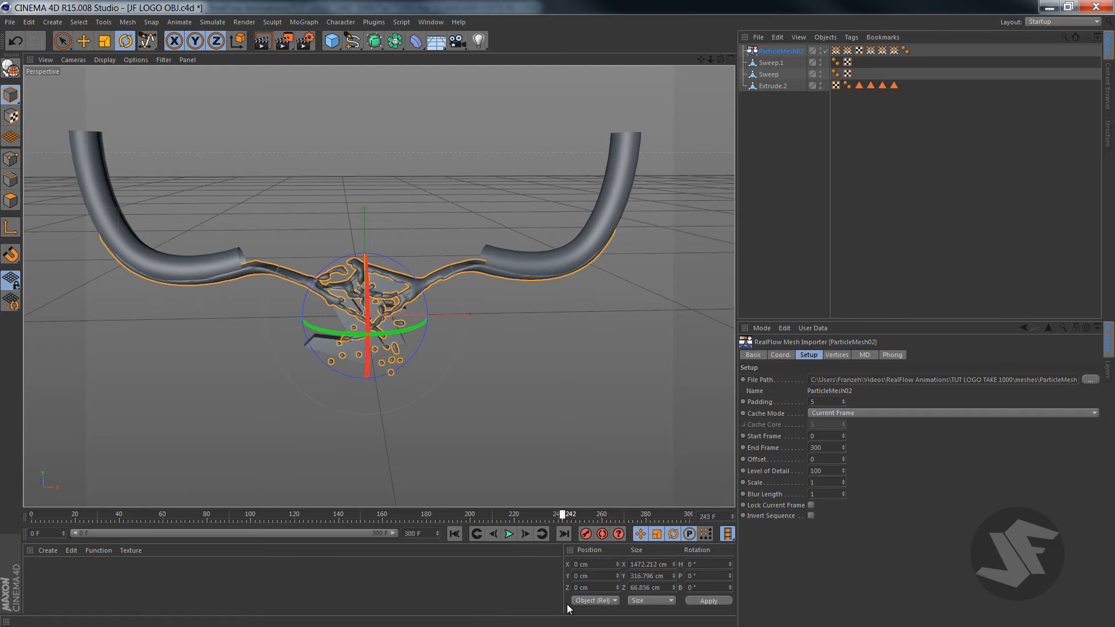
pyautogui.scroll(8, 416, 371)
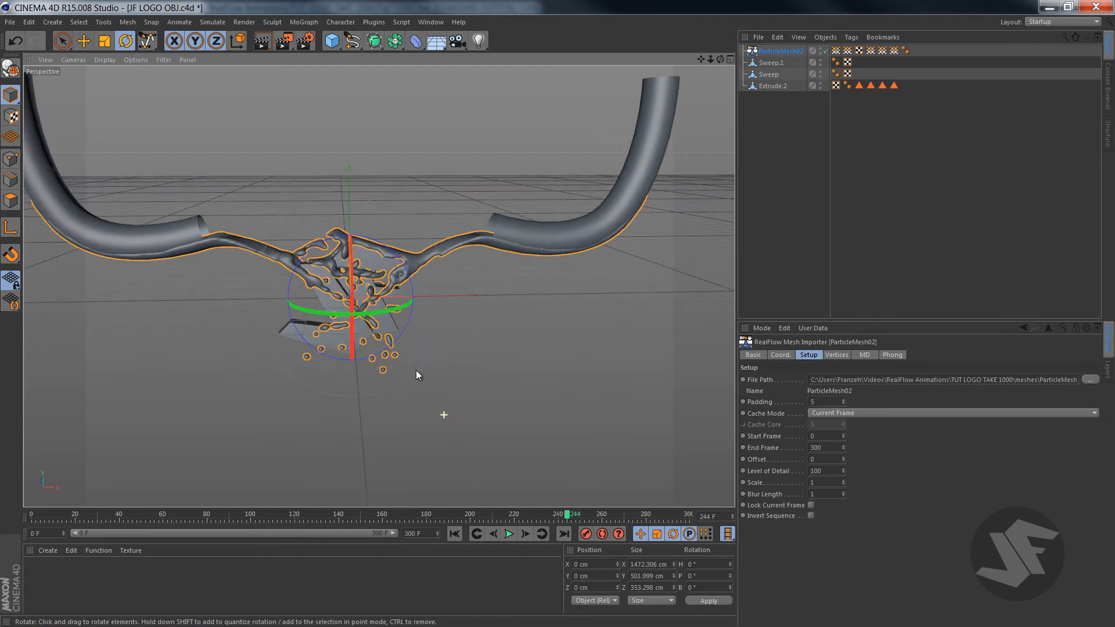
pyautogui.scroll(3, 476, 406)
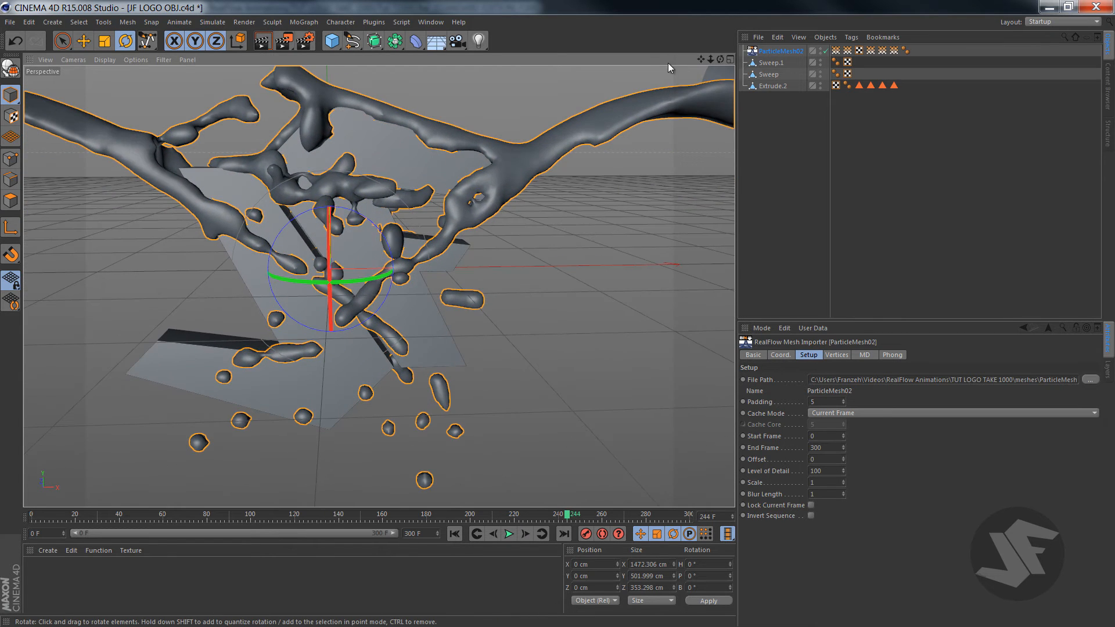
pyautogui.moveTo(720, 59); pyautogui.dragTo(566, 314)
pyautogui.click(262, 41)
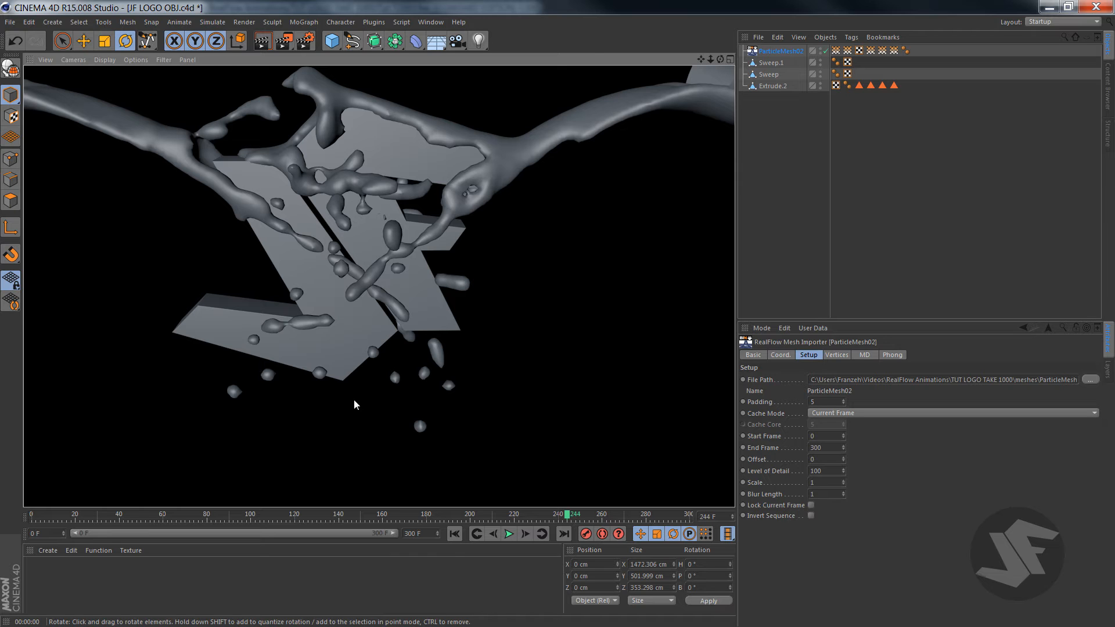
pyautogui.moveTo(574, 513)
pyautogui.mouseDown()
pyautogui.moveTo(604, 512)
pyautogui.moveTo(561, 512)
pyautogui.mouseUp()
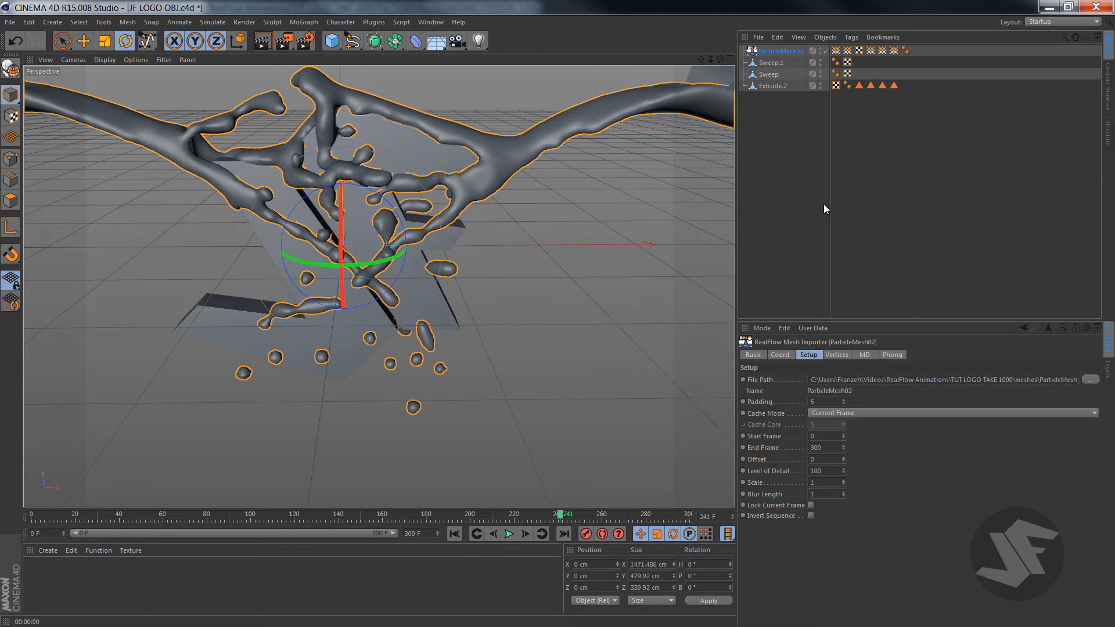
# Enable the angle limit on the fluid mesh's Phong tag, set the Phong angle to 180°, and inspect the surface up close
pyautogui.click(906, 50)
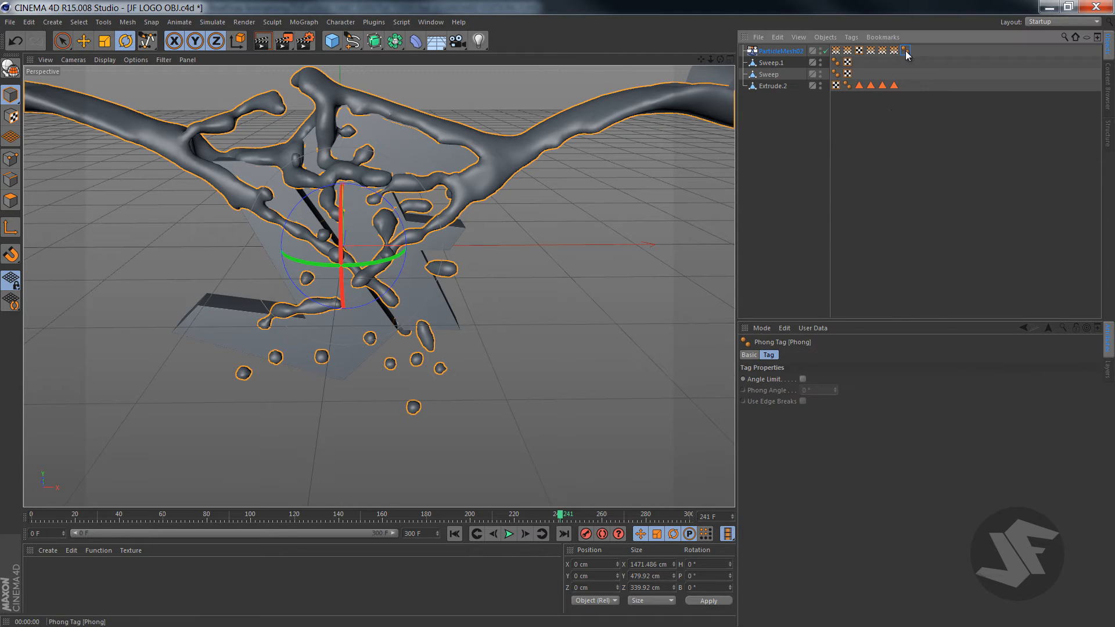
pyautogui.click(802, 379)
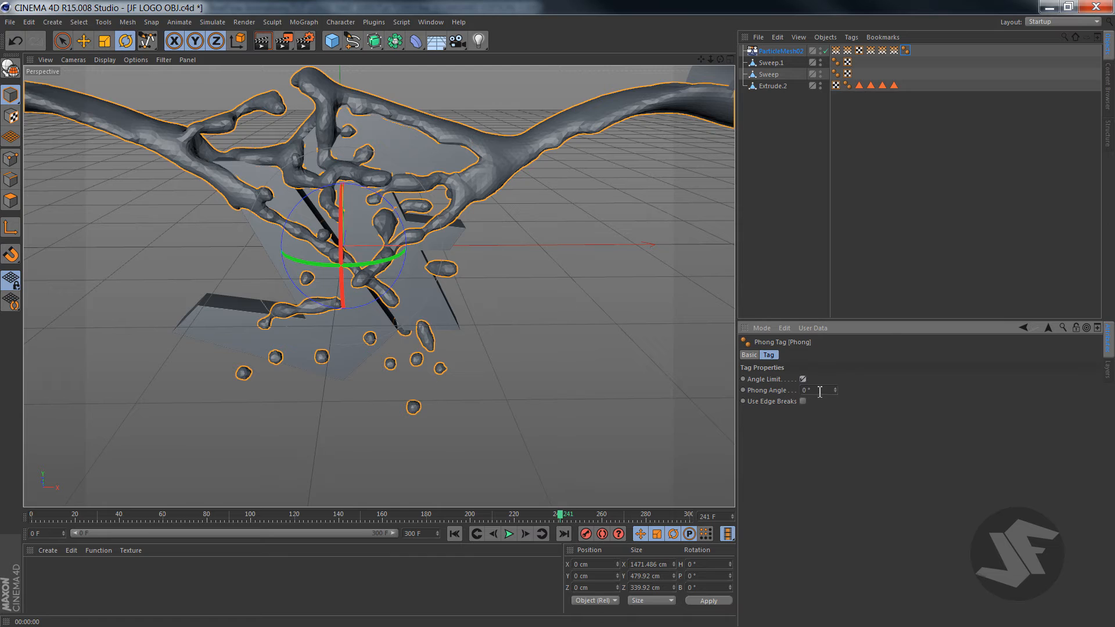
pyautogui.moveTo(836, 388); pyautogui.dragTo(838, 388)
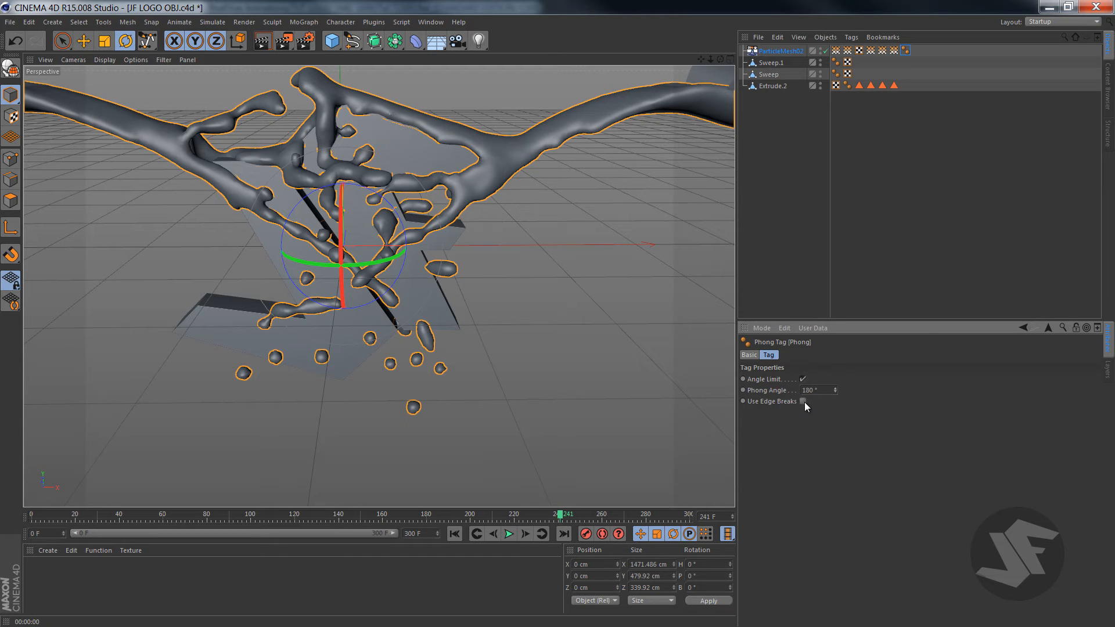
pyautogui.scroll(4, 499, 124)
pyautogui.keyDown('alt'); pyautogui.moveTo(285, 345); pyautogui.dragTo(282, 340, button='middle'); pyautogui.keyUp('alt')
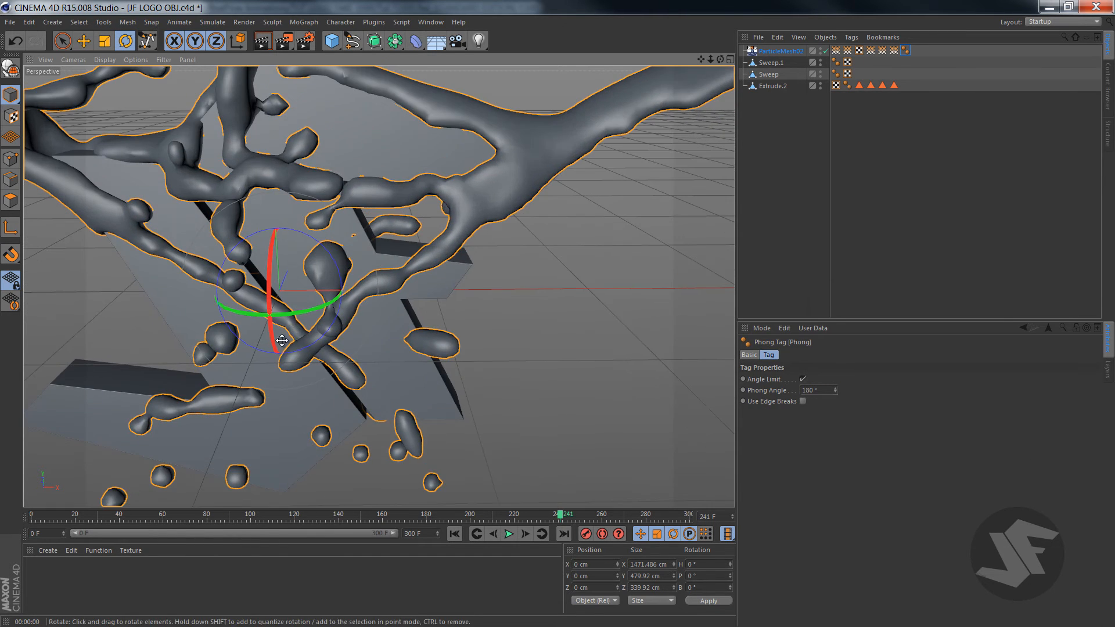
# Disable the angle limit on the fluid mesh's Phong tag and render the view to check the surface smoothing
pyautogui.click(803, 379)
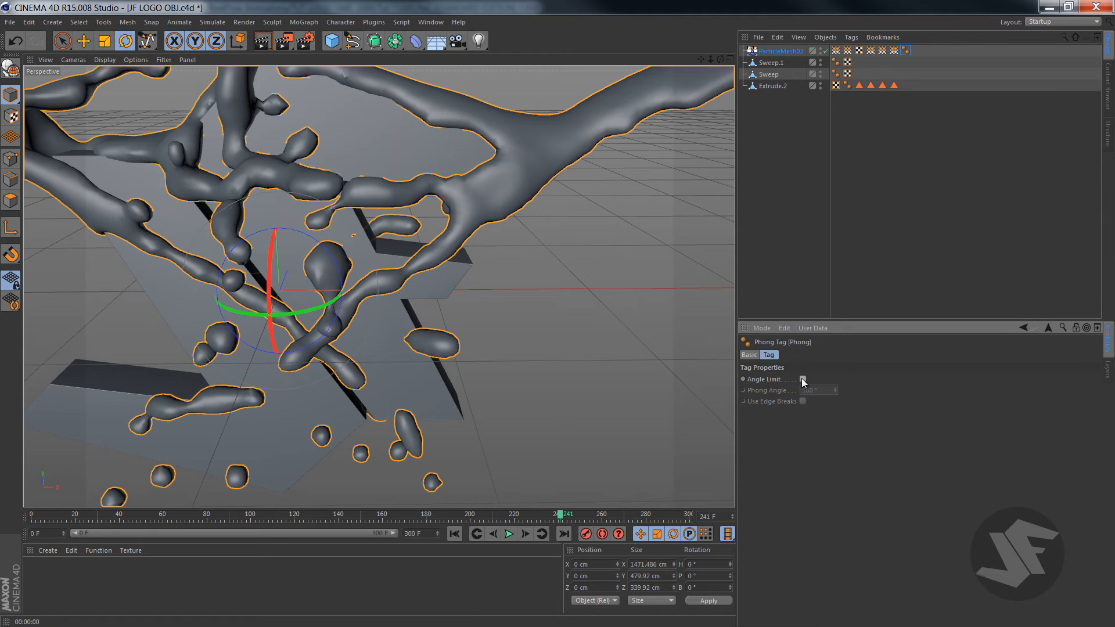
pyautogui.click(803, 379)
pyautogui.click(803, 379)
pyautogui.click(803, 379)
pyautogui.click(803, 379)
pyautogui.scroll(-2, 310, 246)
pyautogui.click(261, 41)
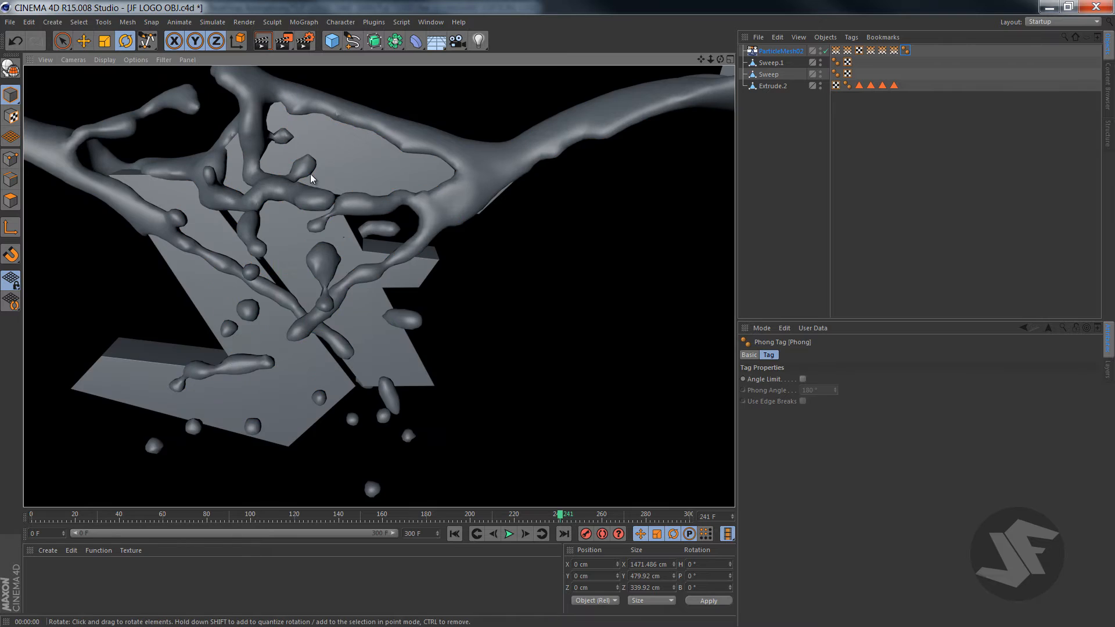
pyautogui.scroll(-1, 312, 178)
# Hide the Sweep and Sweep.1 pipe objects in both the editor and the renderer
pyautogui.moveTo(703, 59); pyautogui.dragTo(783, 71)
pyautogui.moveTo(707, 62); pyautogui.dragTo(545, 140)
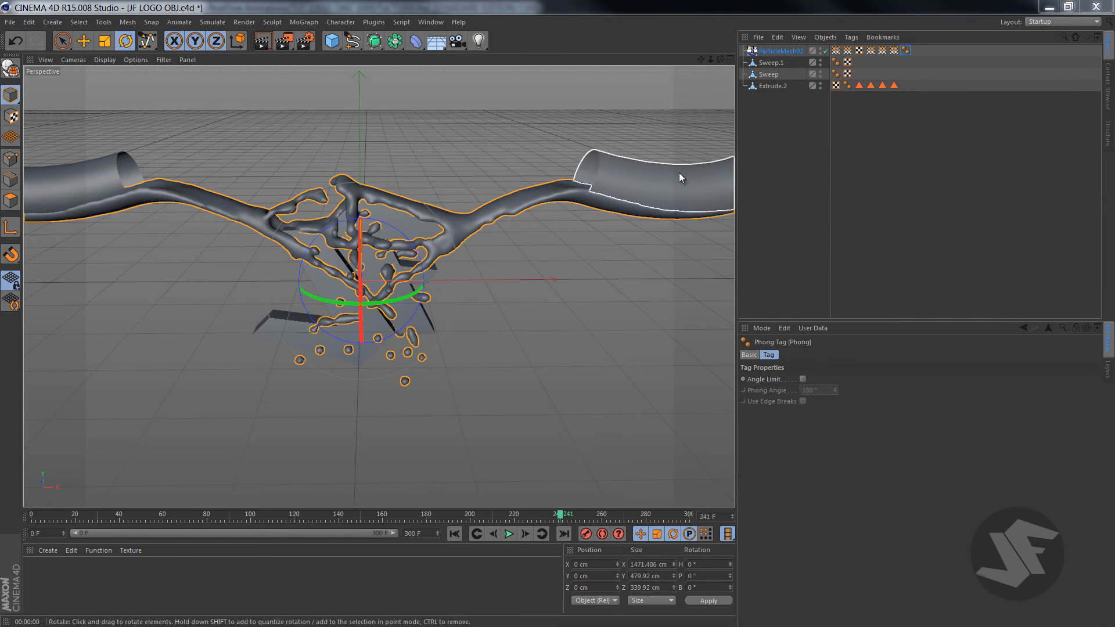
pyautogui.click(679, 174)
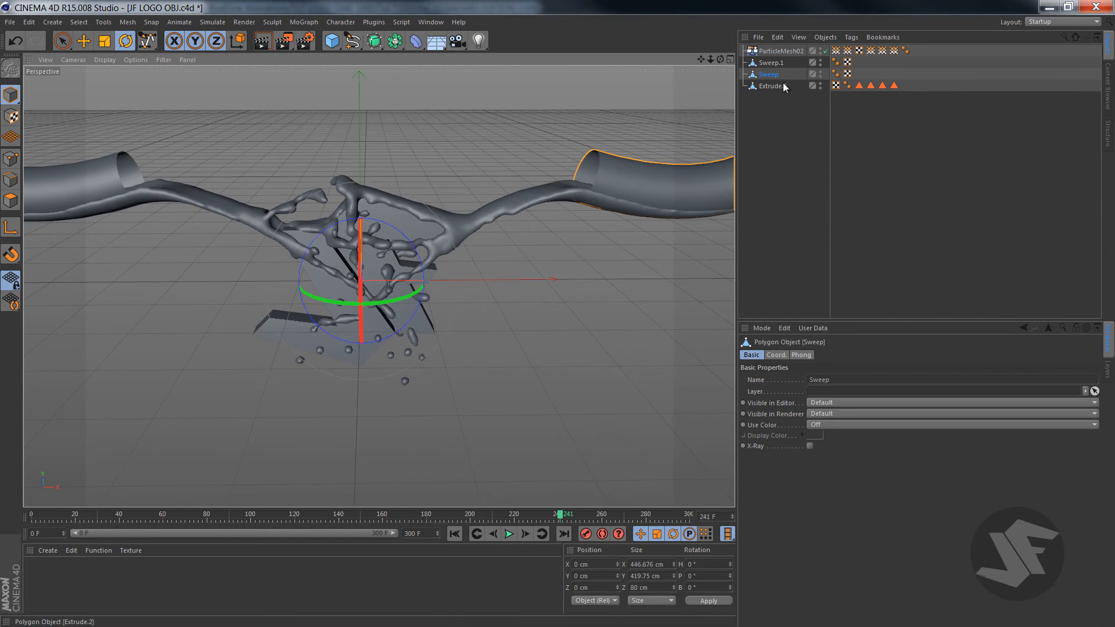
pyautogui.keyDown('ctrl'); pyautogui.click(774, 64); pyautogui.keyUp('ctrl')
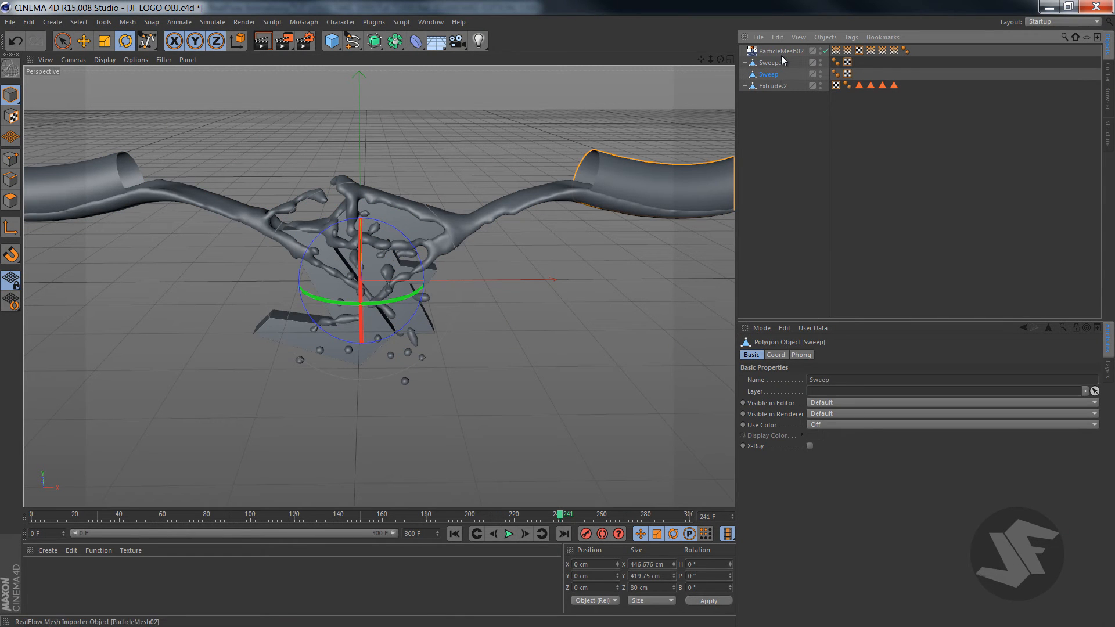
pyautogui.click(820, 60)
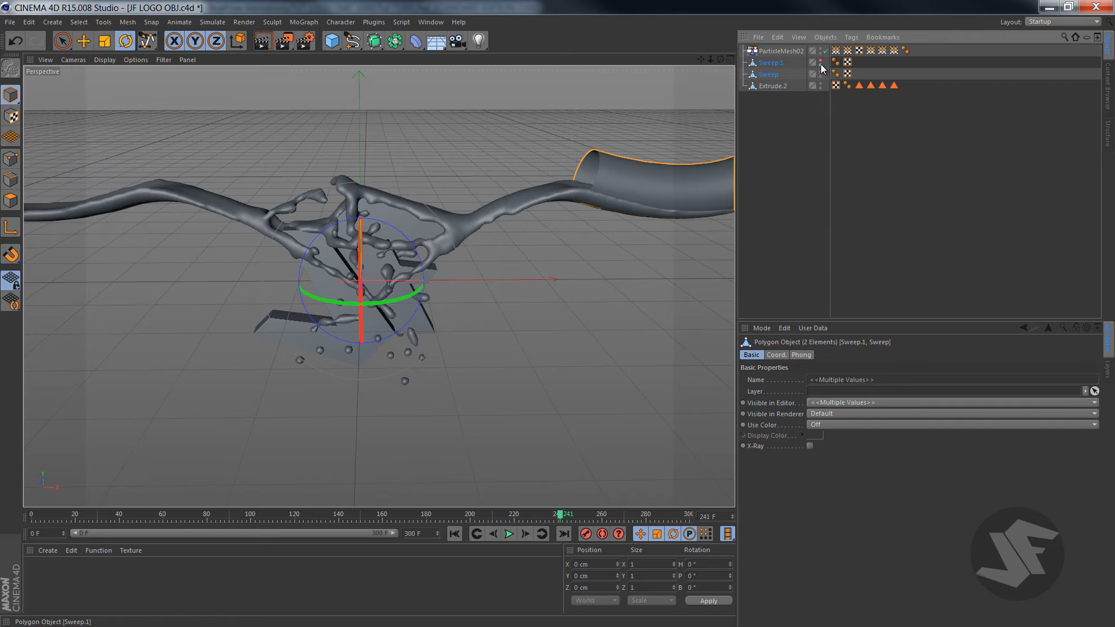
pyautogui.click(820, 65)
pyautogui.click(820, 72)
pyautogui.click(820, 77)
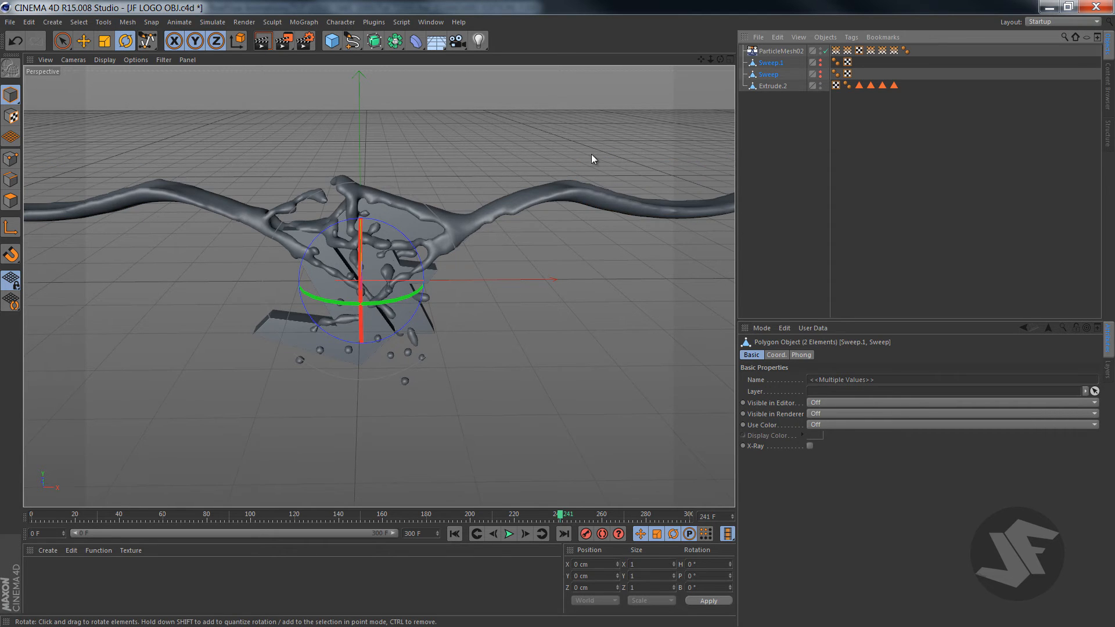
# Scrub to frame 215, add a camera from a view of the whole fluid and logo, and look through it
pyautogui.keyDown('alt'); pyautogui.moveTo(589, 155); pyautogui.dragTo(231, 164); pyautogui.keyUp('alt')
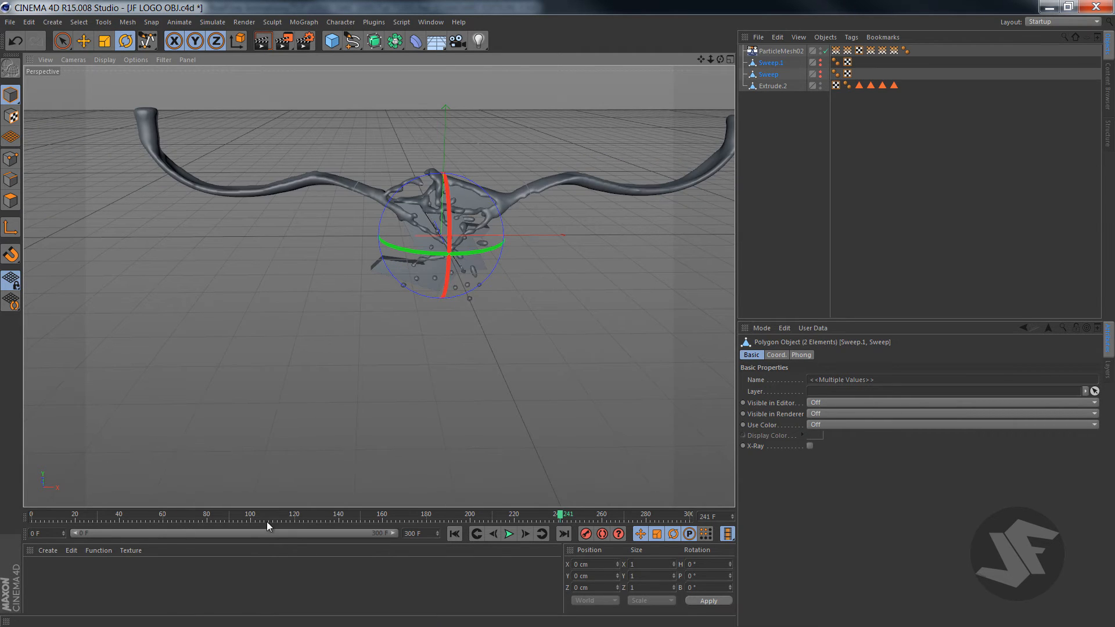
pyautogui.moveTo(267, 521); pyautogui.dragTo(503, 492)
pyautogui.moveTo(701, 58); pyautogui.dragTo(611, 314)
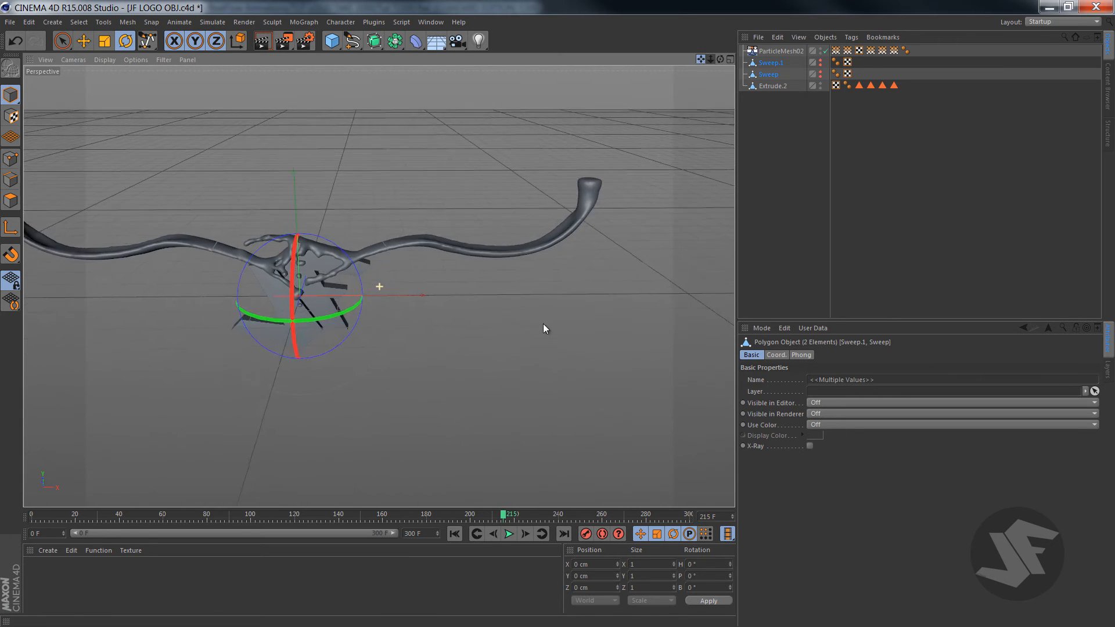
pyautogui.click(457, 40)
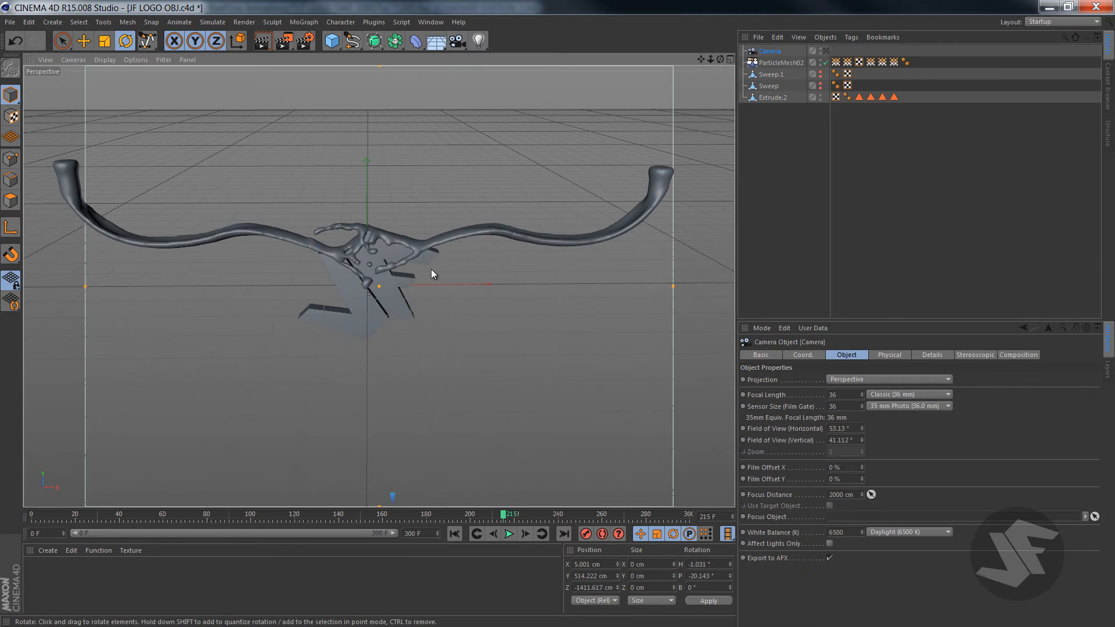
pyautogui.click(825, 51)
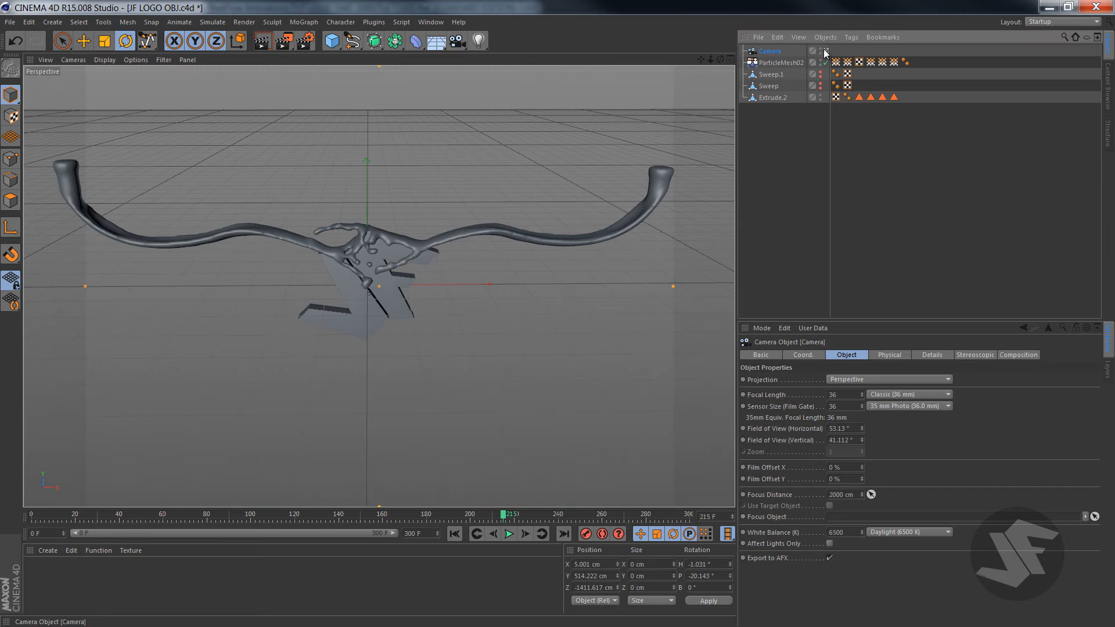
# Set the camera's X, Y and Z positions to 0
pyautogui.click(593, 563)
pyautogui.write('0')
pyautogui.press('Tab')
pyautogui.write('0')
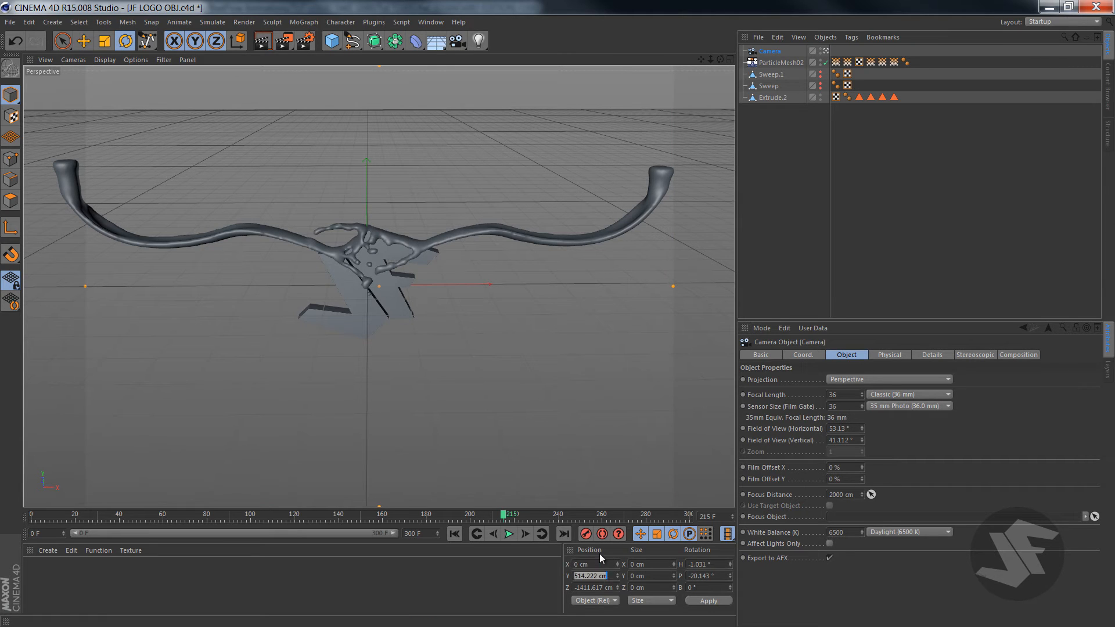
pyautogui.press('Tab')
pyautogui.write('0')
pyautogui.press('Tab')
pyautogui.press('Return')
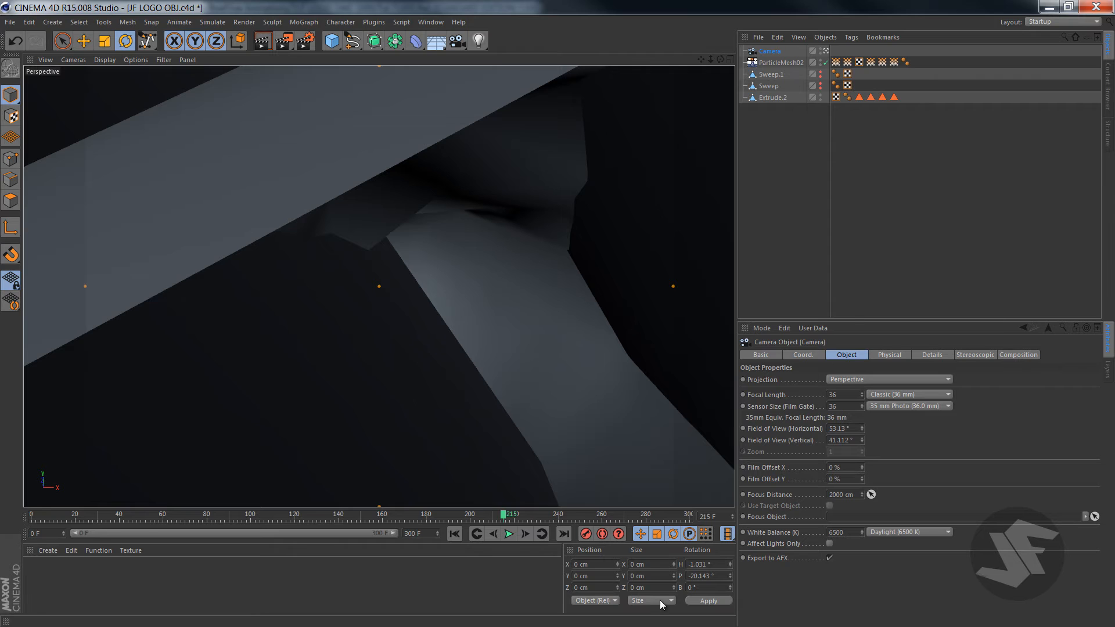
# Set the camera's H, P and B rotation values to 0
pyautogui.click(710, 564)
pyautogui.write('0')
pyautogui.press('Tab')
pyautogui.write('0')
pyautogui.press('Tab')
pyautogui.write('0')
pyautogui.press('Return')
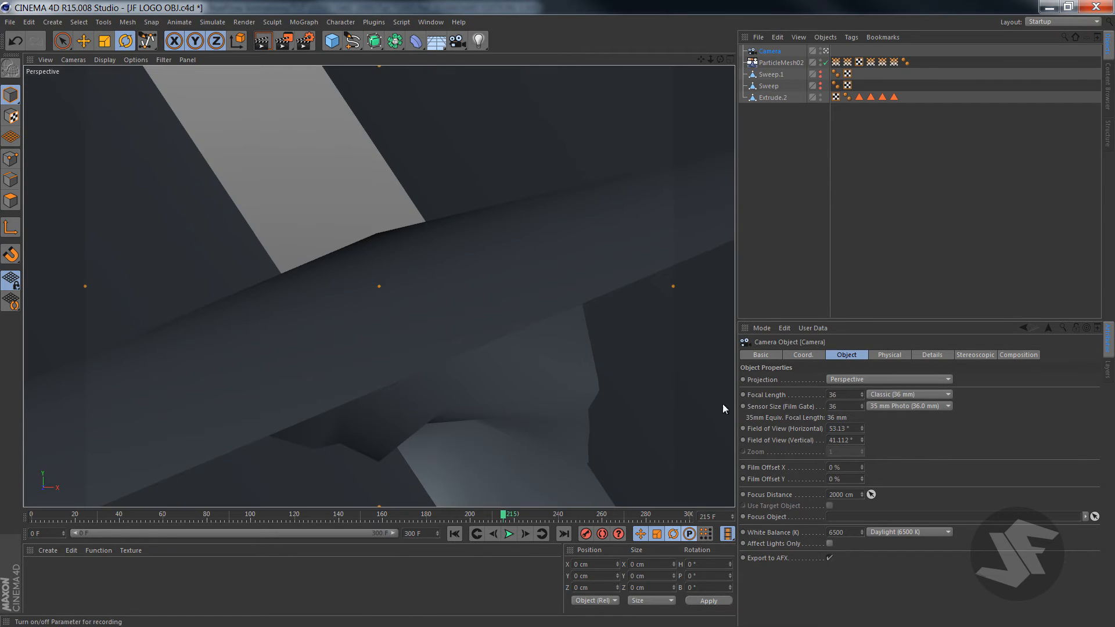
# Pull the camera back to about -752 cm on Z, keeping its X and Y positions at 0
pyautogui.moveTo(710, 59); pyautogui.dragTo(560, 316)
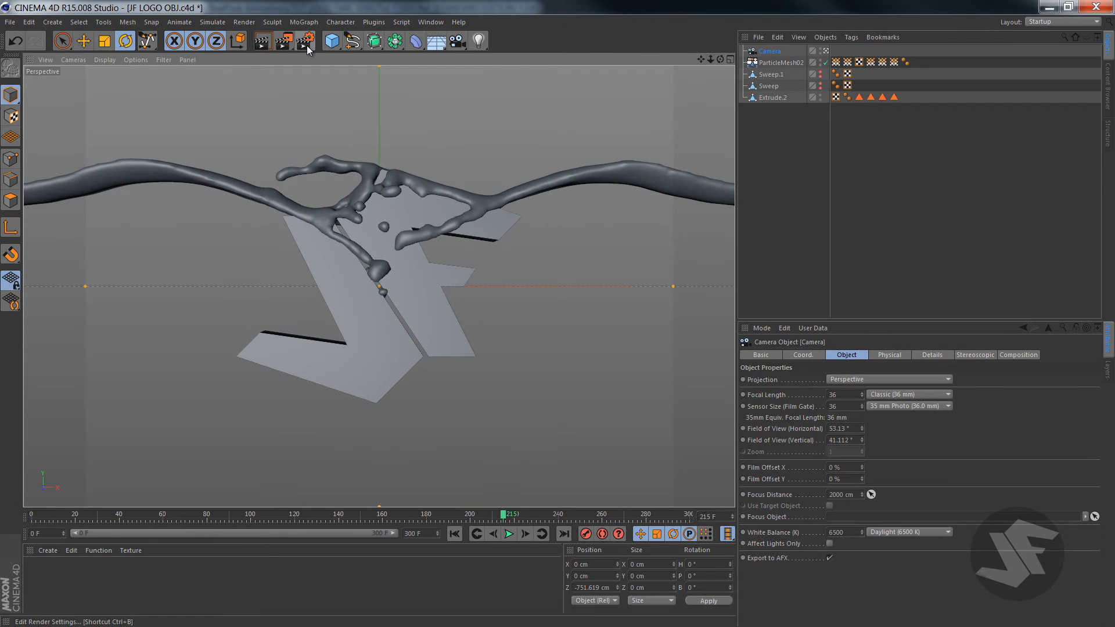
pyautogui.click(304, 43)
pyautogui.click(481, 8)
pyautogui.scroll(1, 412, 228)
pyautogui.scroll(2, 410, 215)
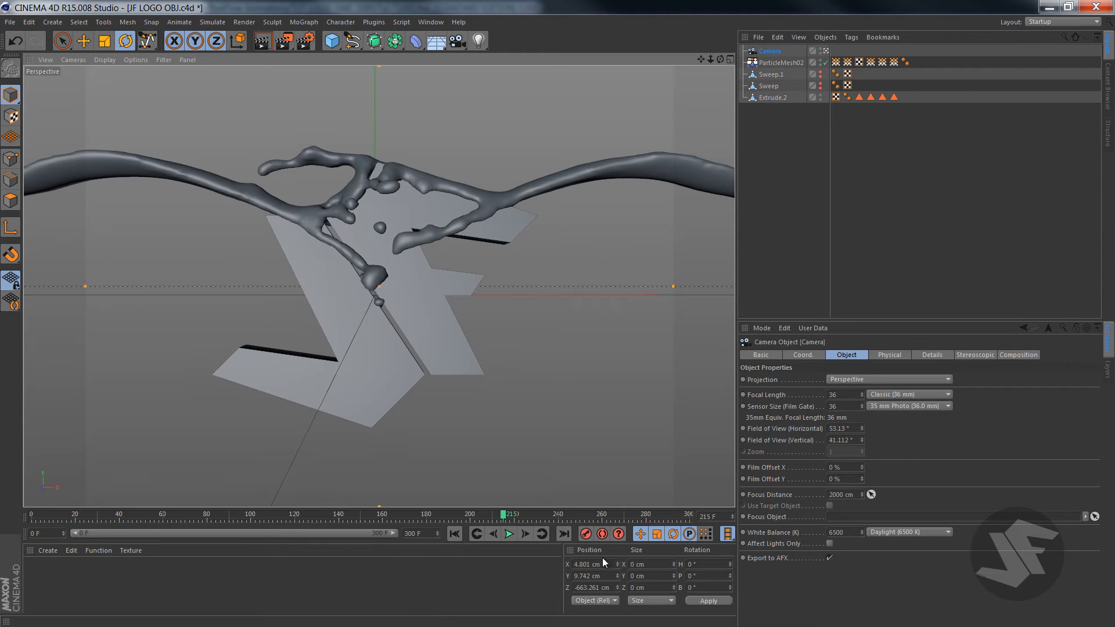
pyautogui.write('0')
pyautogui.press('Return')
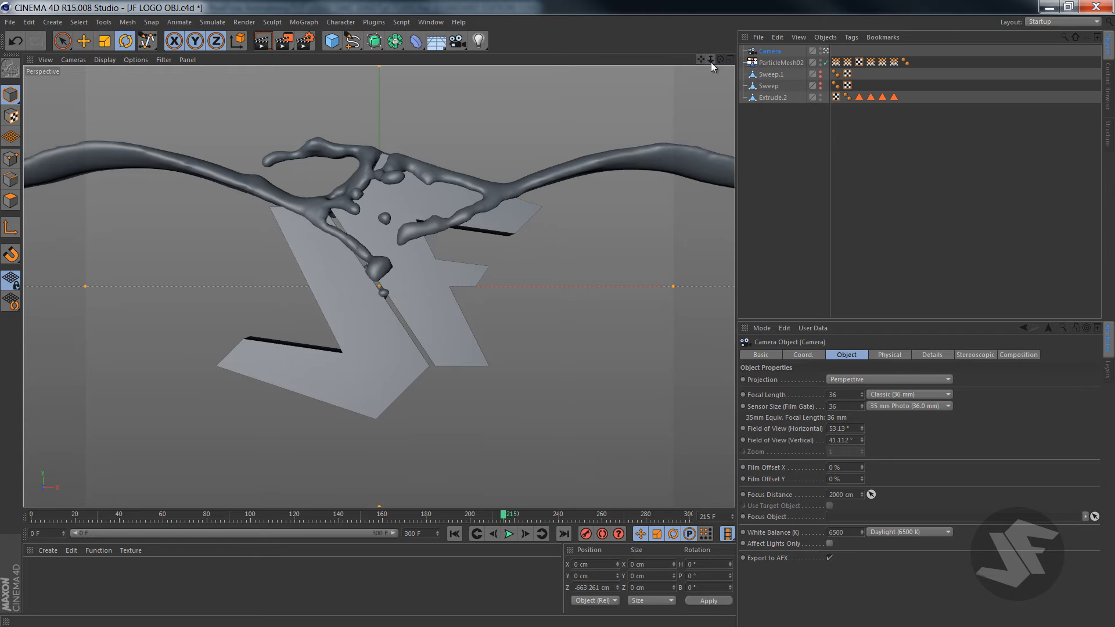
pyautogui.moveTo(711, 61); pyautogui.dragTo(684, 104)
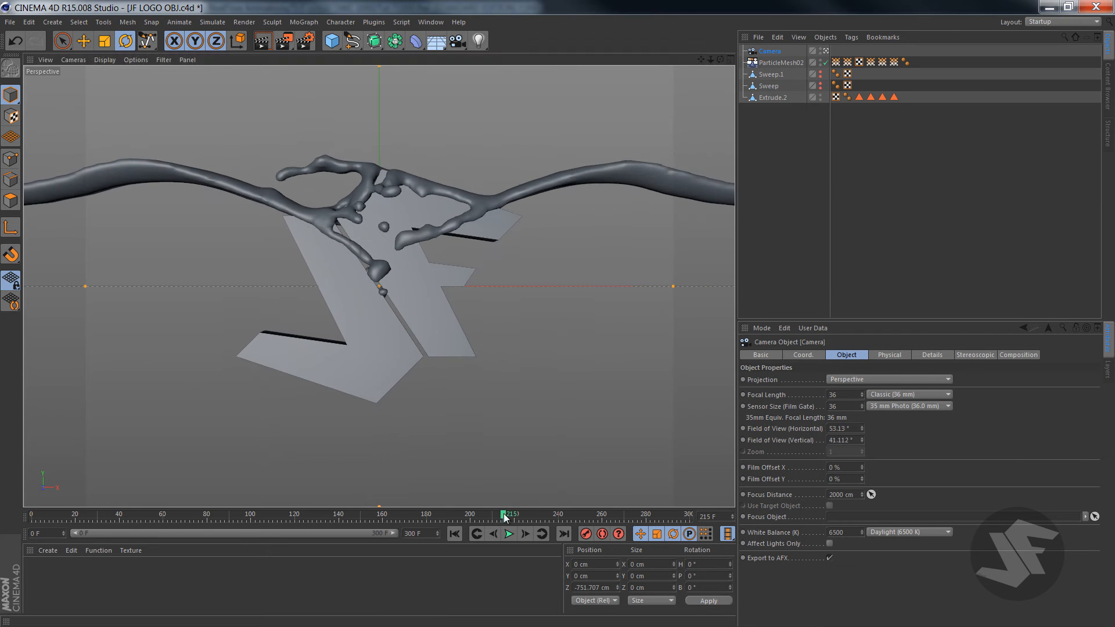
# Keyframe a camera pull-back from about -18 cm on Z at frame 0 to about -895 cm at frame 300
pyautogui.moveTo(504, 517); pyautogui.dragTo(399, 531)
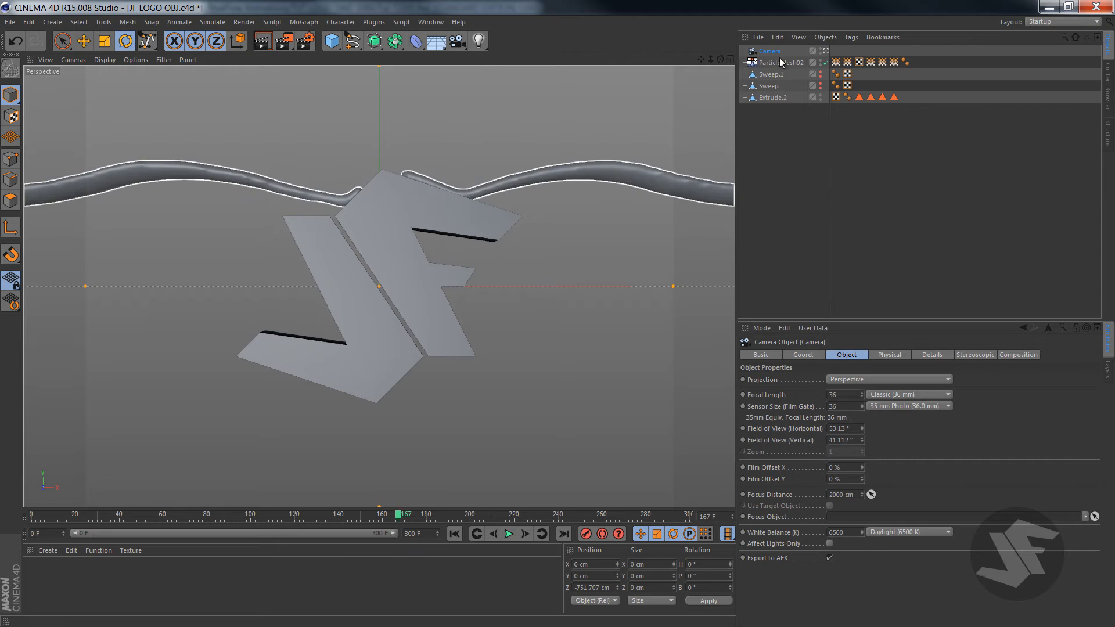
pyautogui.moveTo(712, 58); pyautogui.dragTo(566, 317)
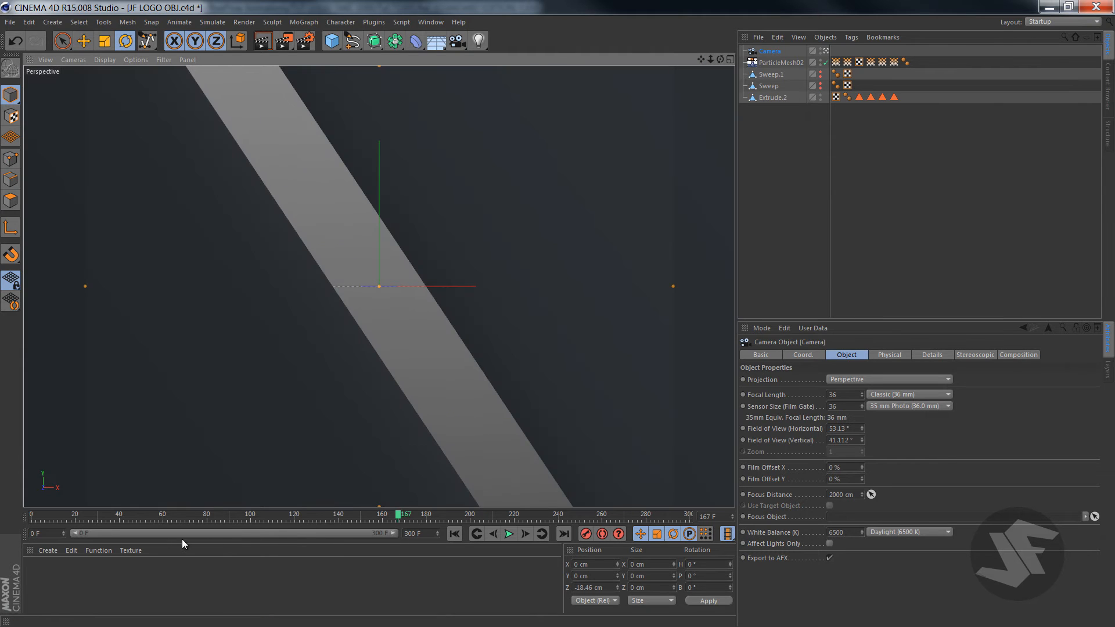
pyautogui.moveTo(209, 514); pyautogui.dragTo(30, 514)
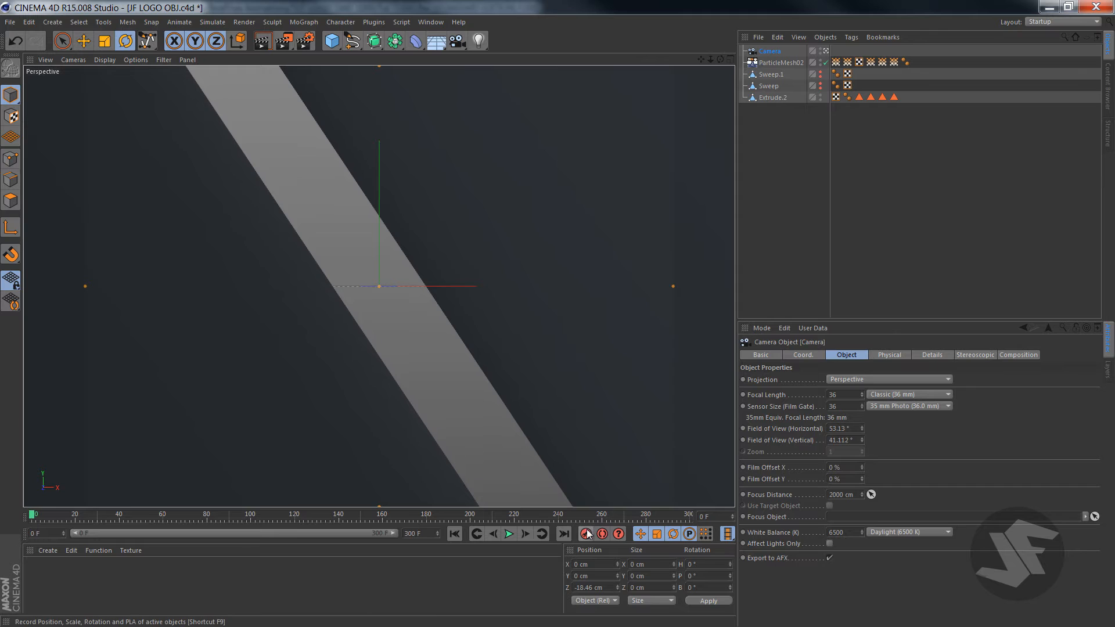
pyautogui.moveTo(638, 516); pyautogui.dragTo(722, 513)
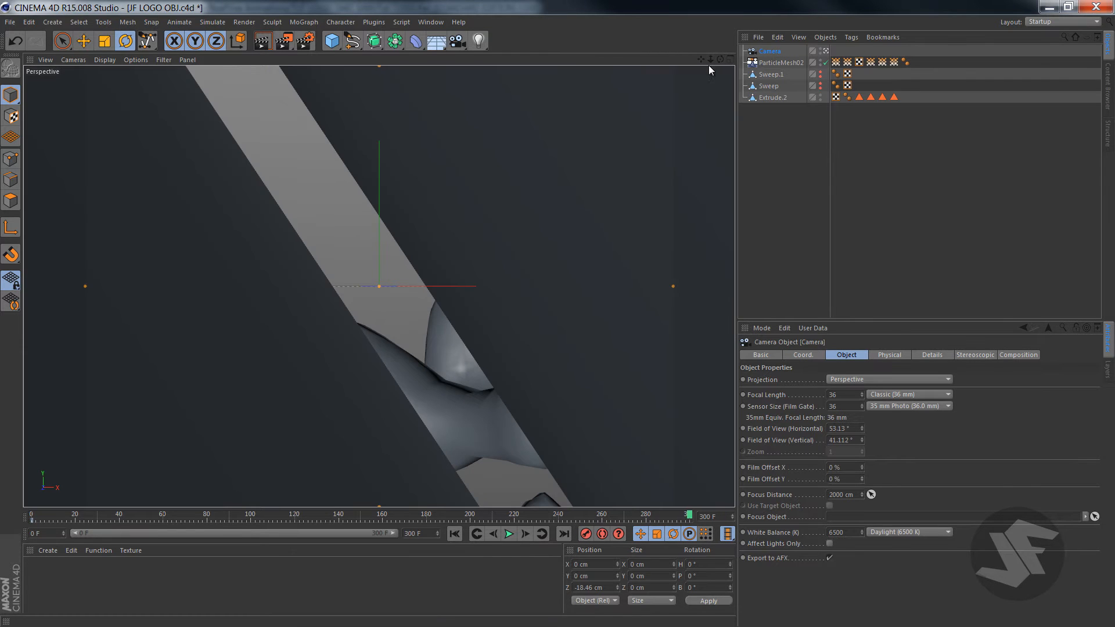
pyautogui.moveTo(710, 59); pyautogui.dragTo(553, 315)
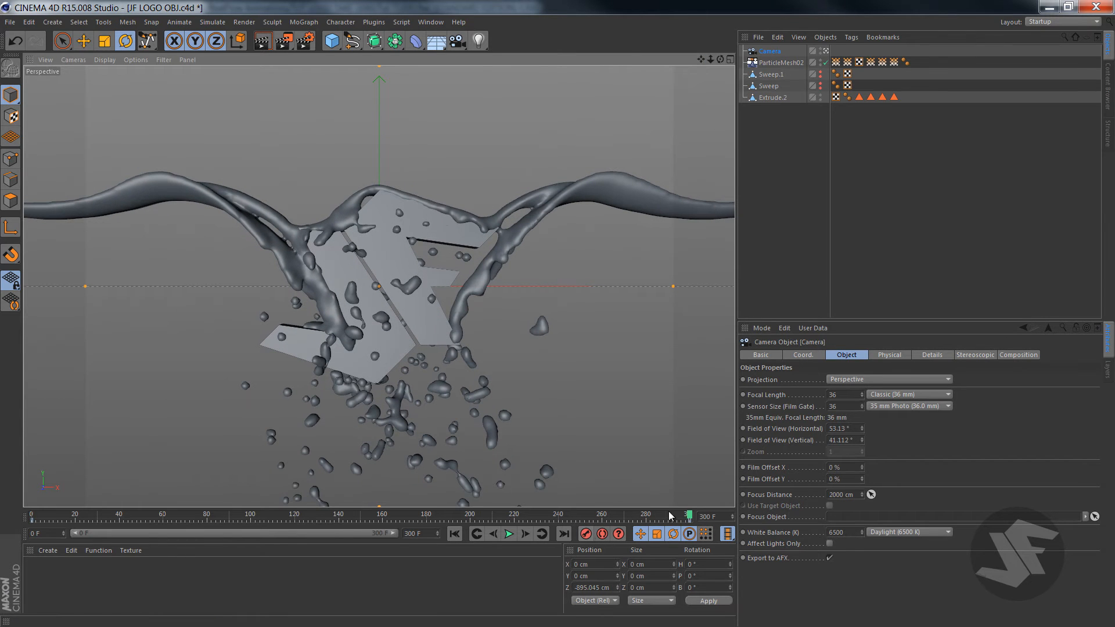
# Bank the camera to 54.6° at frame 0, record the keyframe, and scrub to frame 180 to preview the move
pyautogui.moveTo(690, 516); pyautogui.dragTo(54, 504)
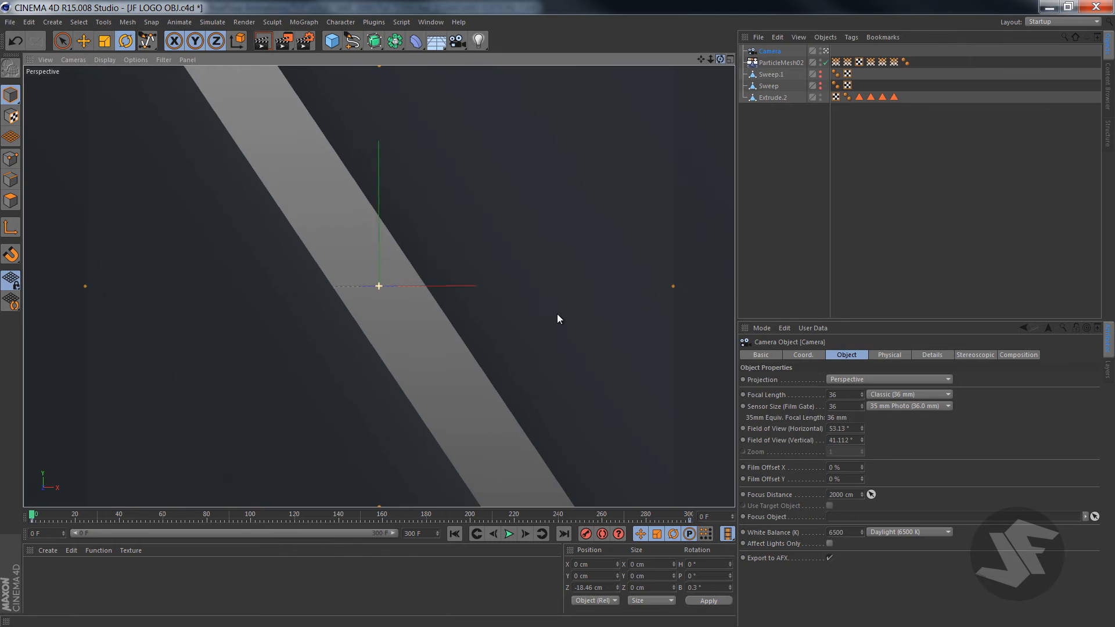
pyautogui.moveTo(557, 313); pyautogui.dragTo(555, 313, button='right')
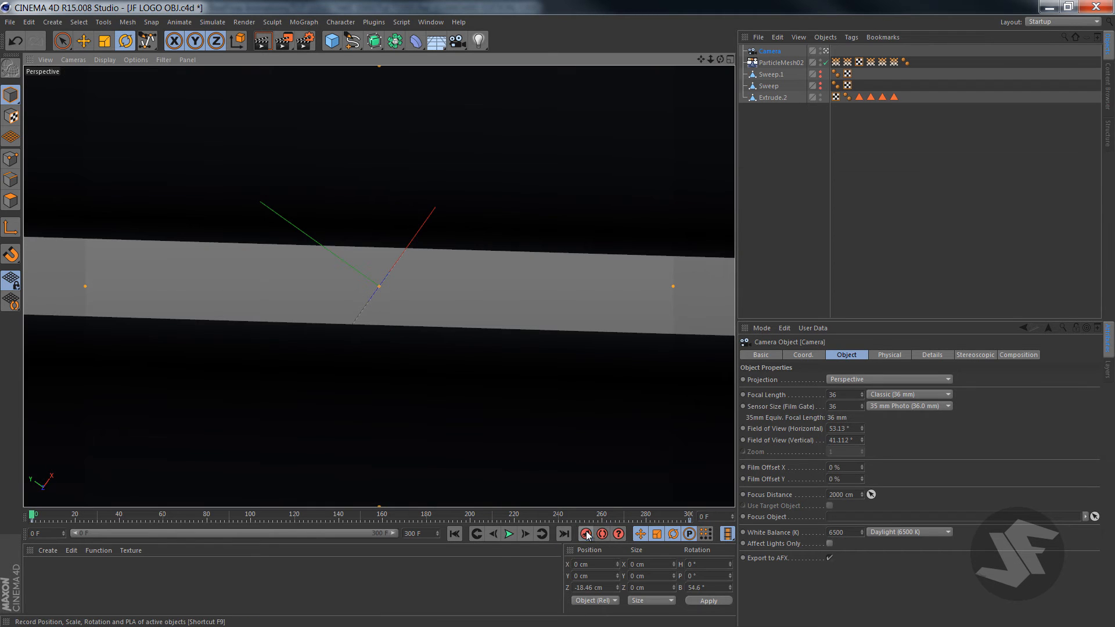
pyautogui.click(586, 532)
pyautogui.moveTo(26, 519); pyautogui.dragTo(409, 566)
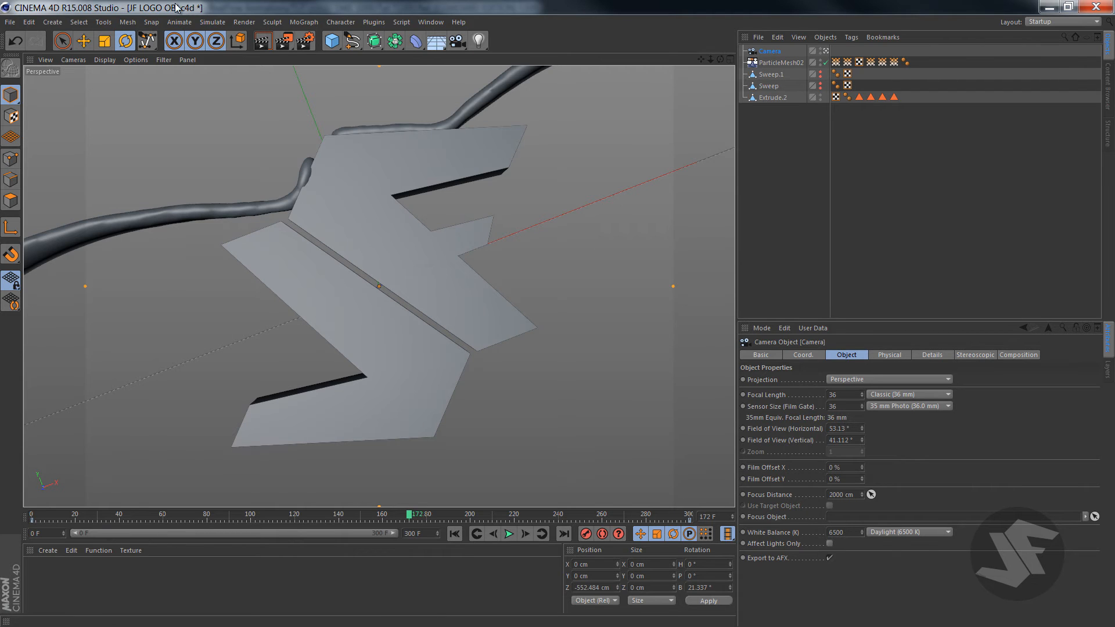
pyautogui.moveTo(107, 514); pyautogui.dragTo(426, 515)
# Leave the camera view, look at the logo and fluid from an angle, and create a new material
pyautogui.click(825, 50)
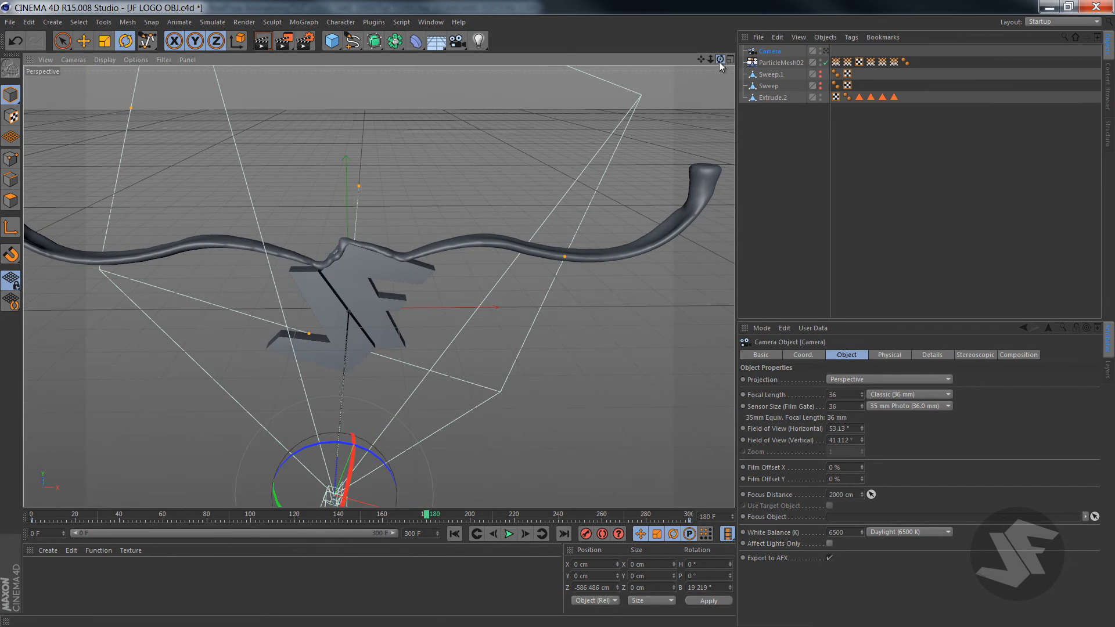
pyautogui.moveTo(720, 60); pyautogui.dragTo(557, 313)
pyautogui.scroll(2, 356, 260)
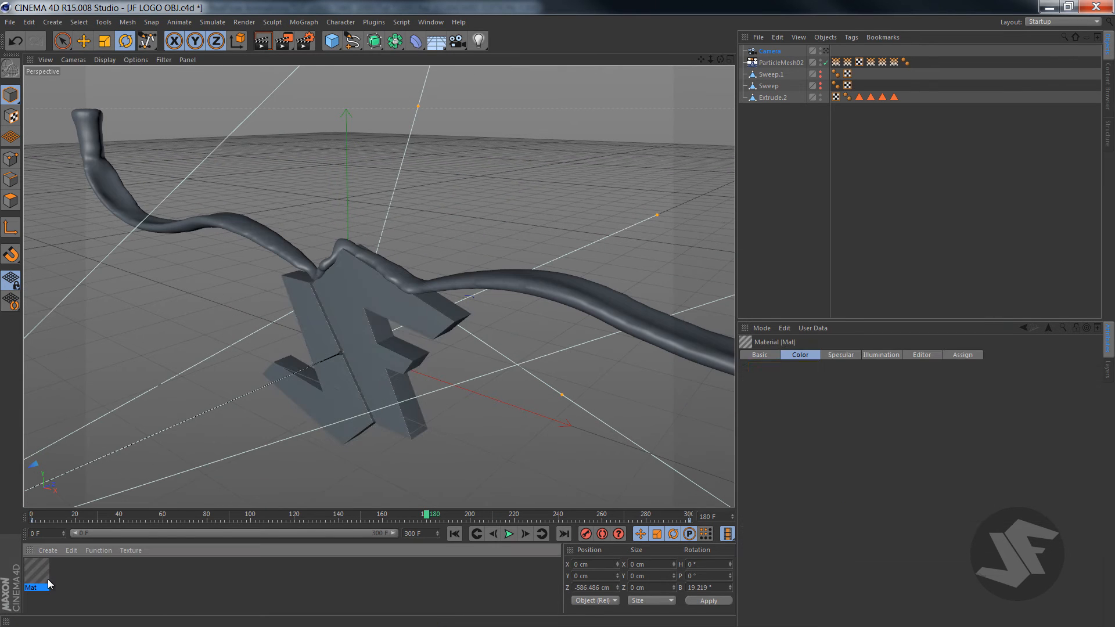
pyautogui.doubleClick(47, 580)
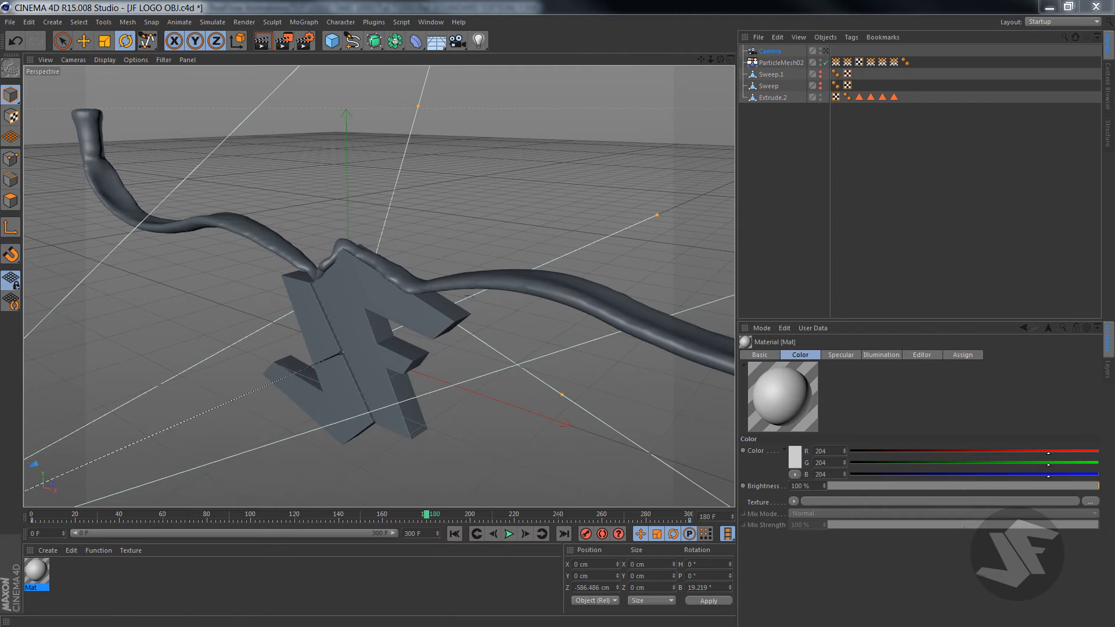
# Enable transparency and reflection on the new material and set the reflection brightness to 11%
pyautogui.doubleClick(36, 572)
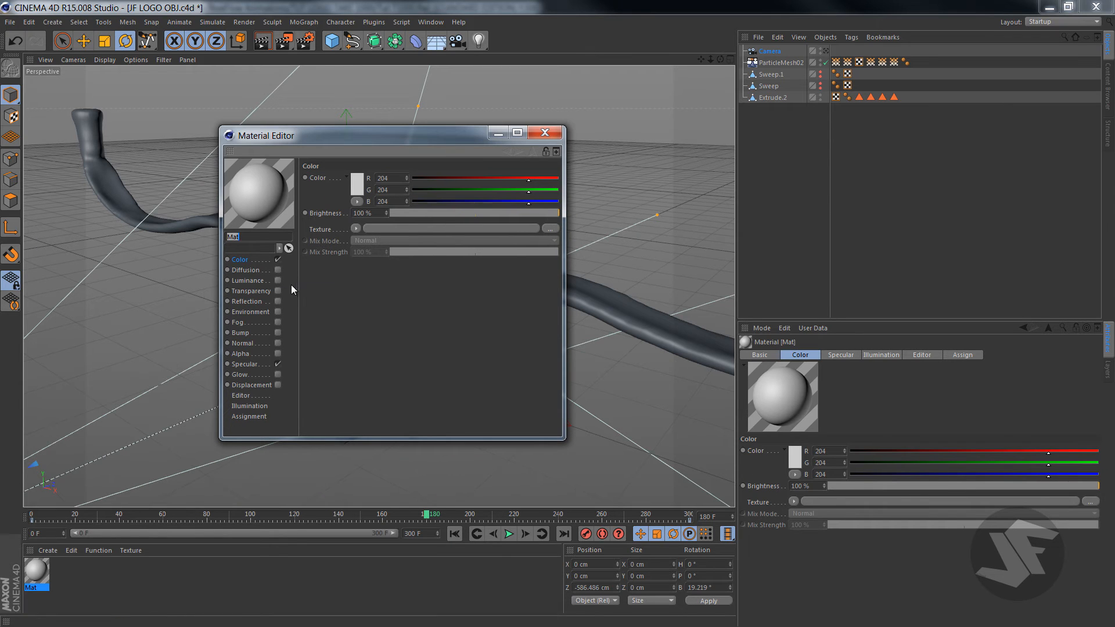
pyautogui.click(278, 301)
pyautogui.moveTo(423, 218); pyautogui.dragTo(407, 211)
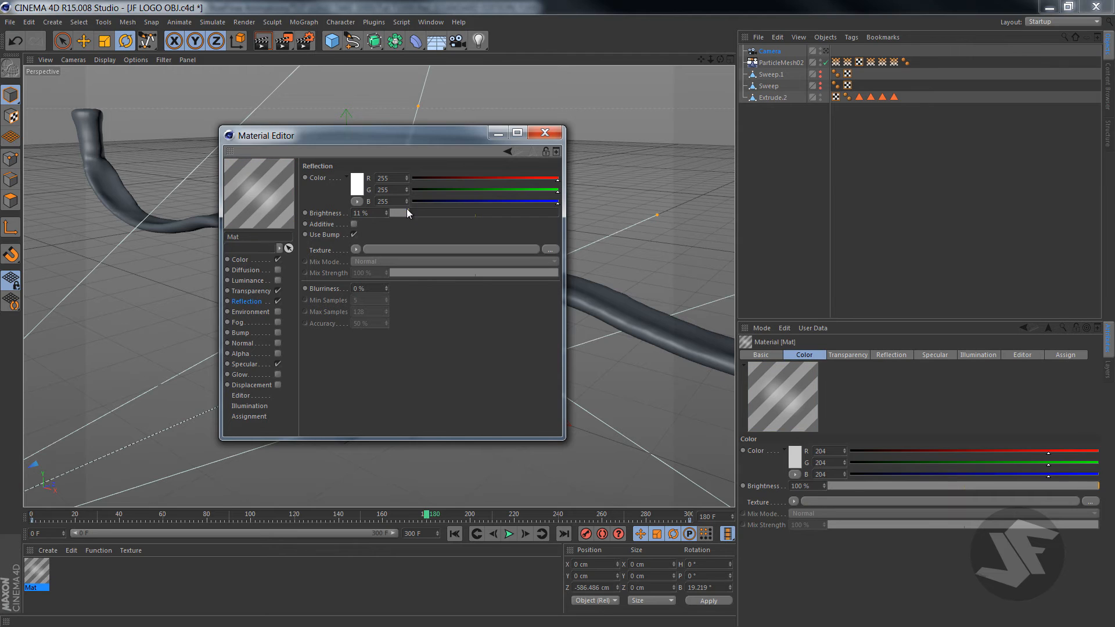
# Set the material's transparency refraction to 1.25 and add a Fresnel texture with a mix strength of 7%
pyautogui.click(251, 291)
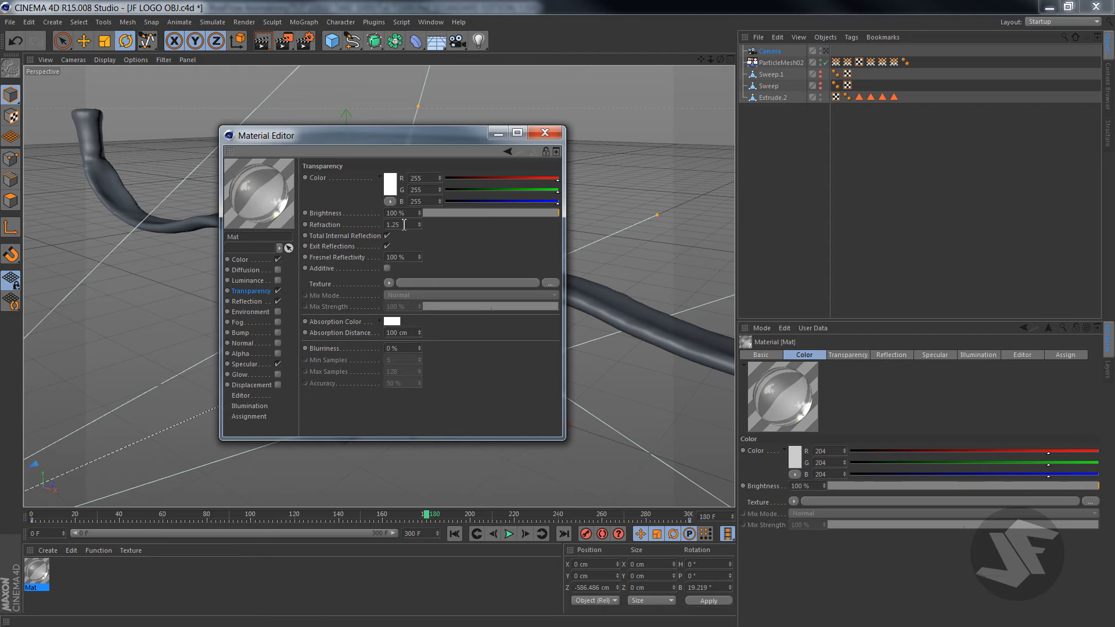
pyautogui.click(389, 283)
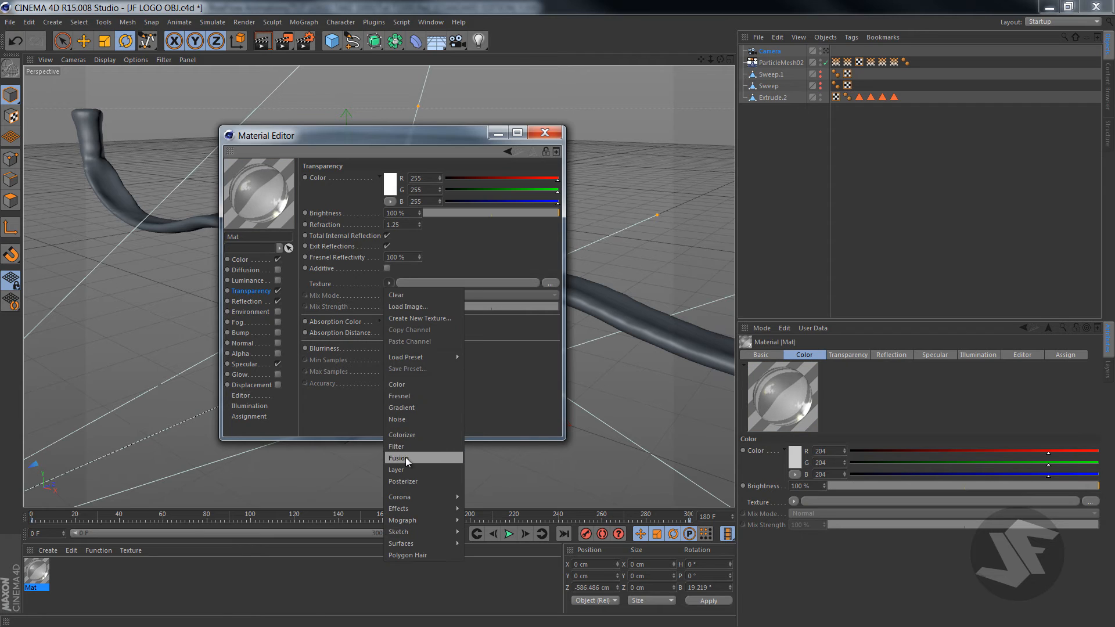
pyautogui.click(421, 395)
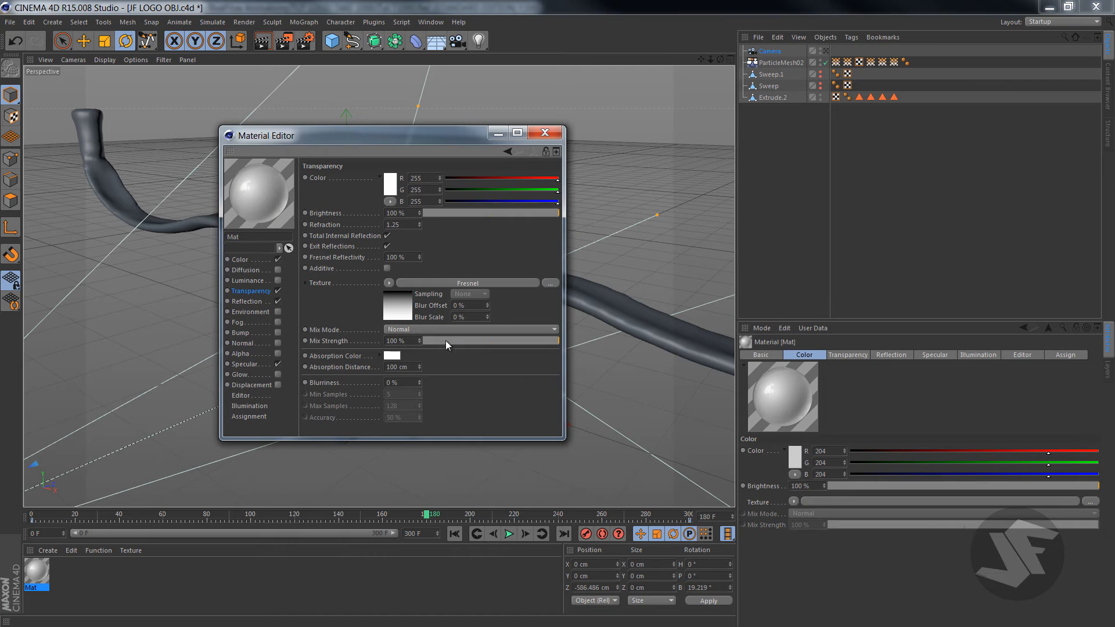
pyautogui.moveTo(442, 343); pyautogui.dragTo(433, 340)
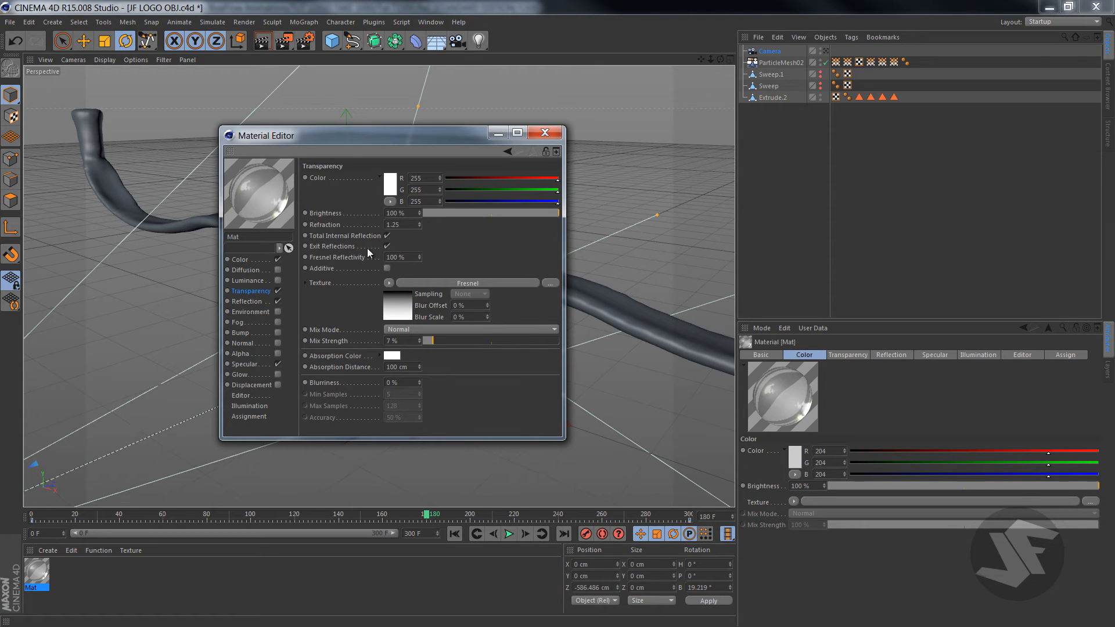
# Tint the material's base colour light blue with RGB values 134, 179, 233
pyautogui.click(239, 260)
pyautogui.moveTo(426, 203)
pyautogui.mouseDown()
pyautogui.moveTo(487, 197)
pyautogui.moveTo(427, 204)
pyautogui.mouseUp()
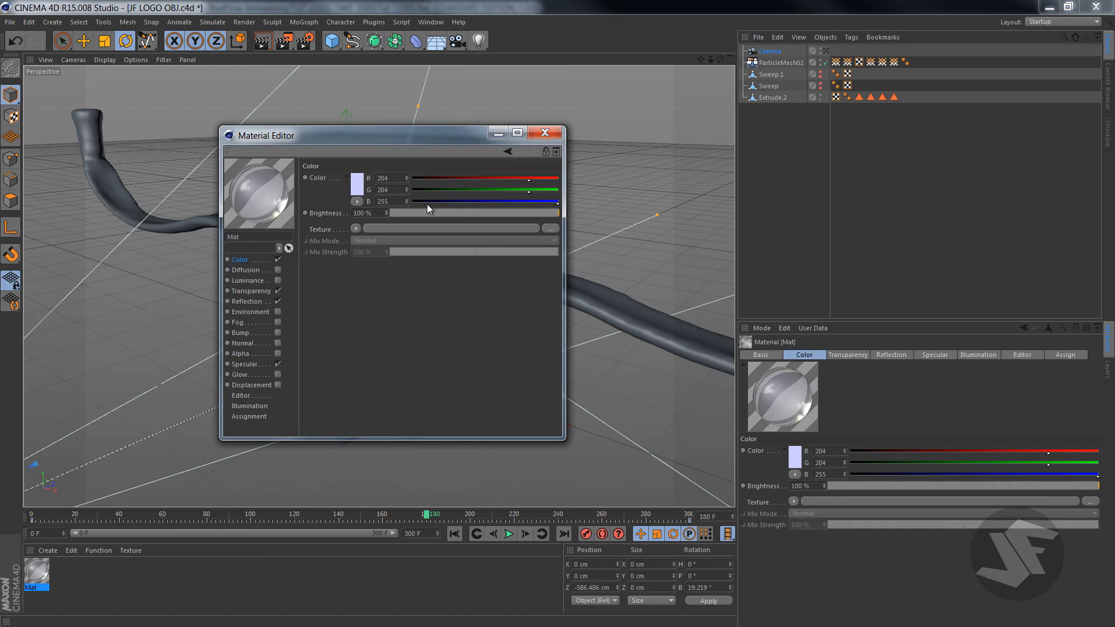
pyautogui.click(505, 190)
pyautogui.click(535, 201)
pyautogui.click(544, 202)
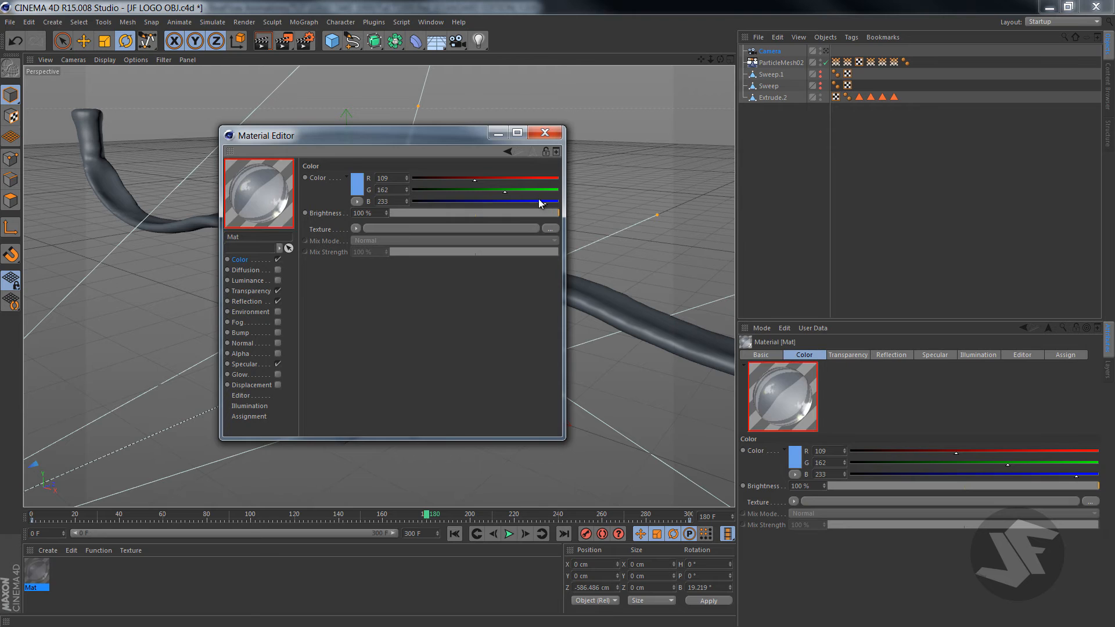
pyautogui.click(514, 189)
pyautogui.click(489, 178)
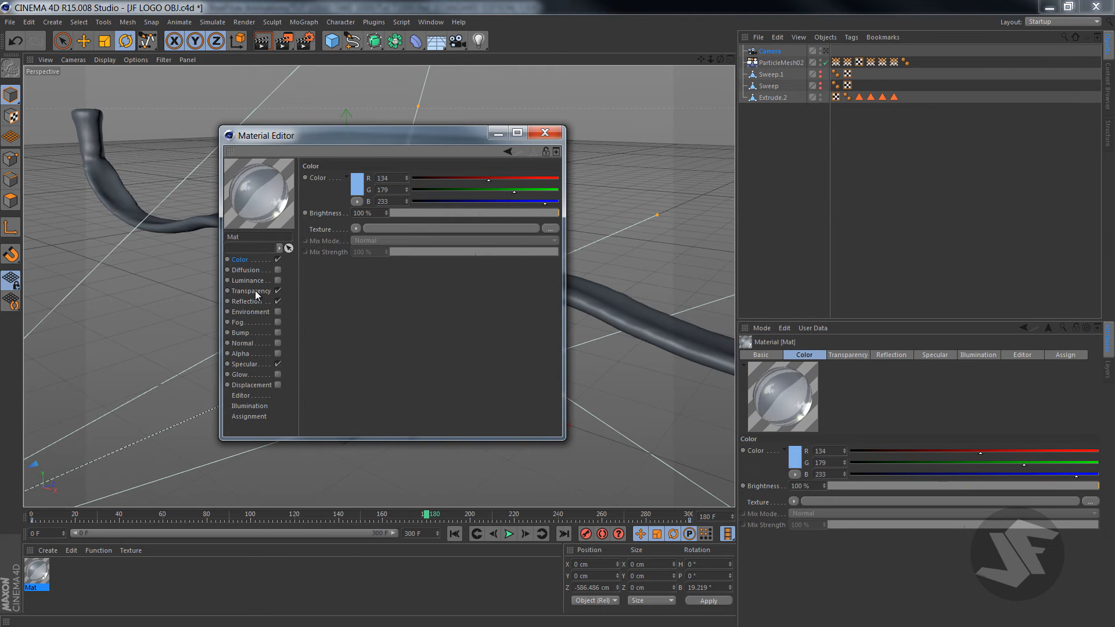
# Tint the material's transparency colour pale blue with RGB values 194, 219, 255
pyautogui.click(255, 291)
pyautogui.click(513, 180)
pyautogui.click(526, 190)
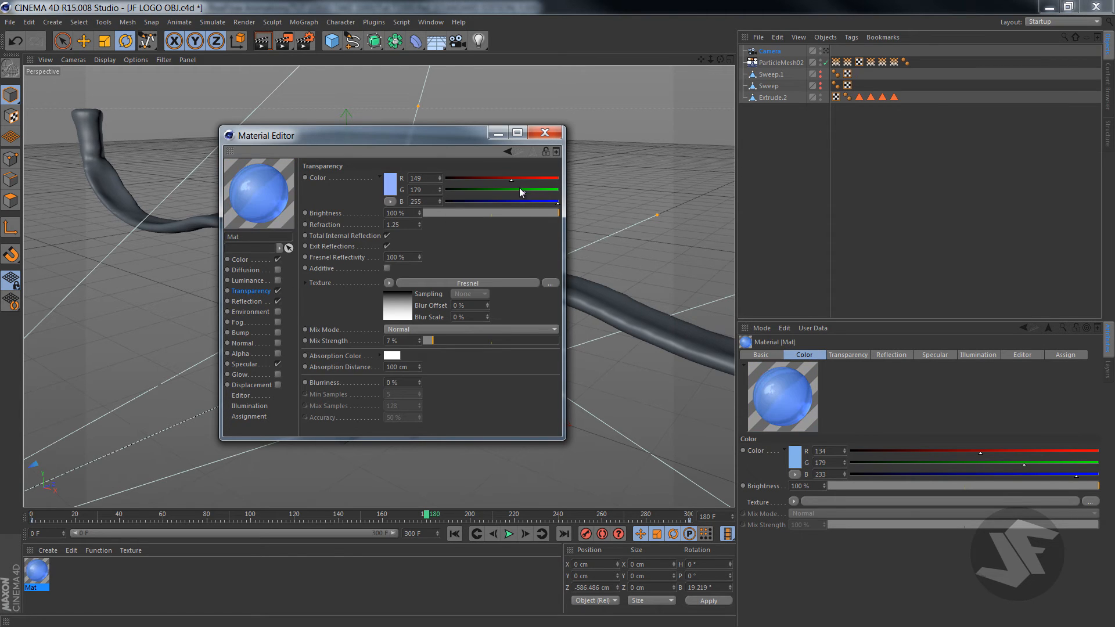
pyautogui.click(542, 189)
pyautogui.click(531, 179)
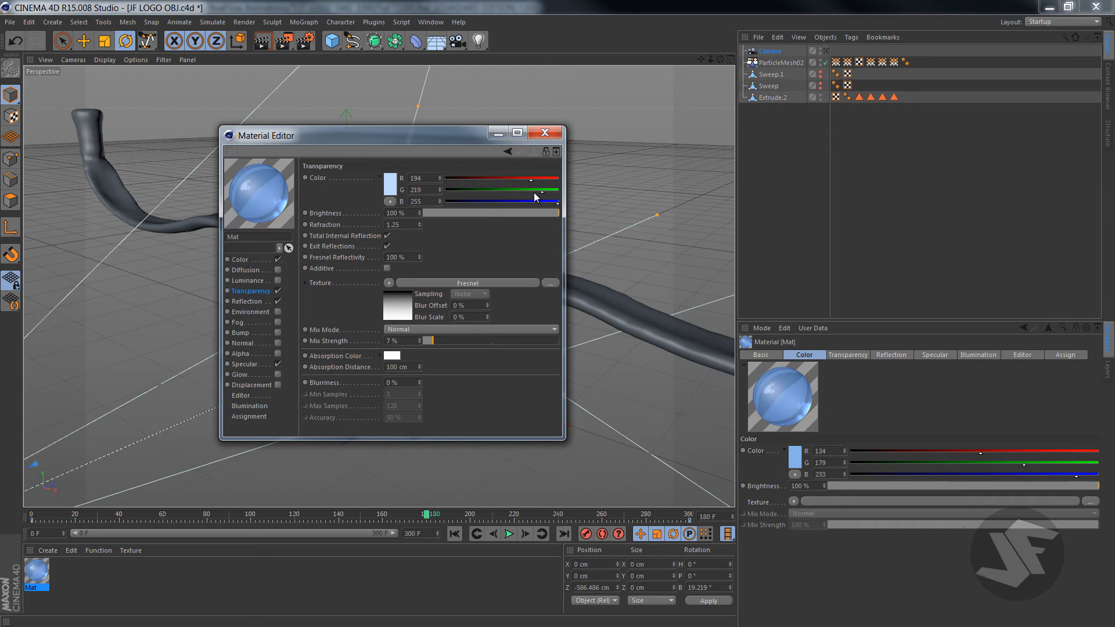
# Add a Fresnel texture to the material's reflection with a mix strength of 15% and put the material editor away
pyautogui.click(260, 302)
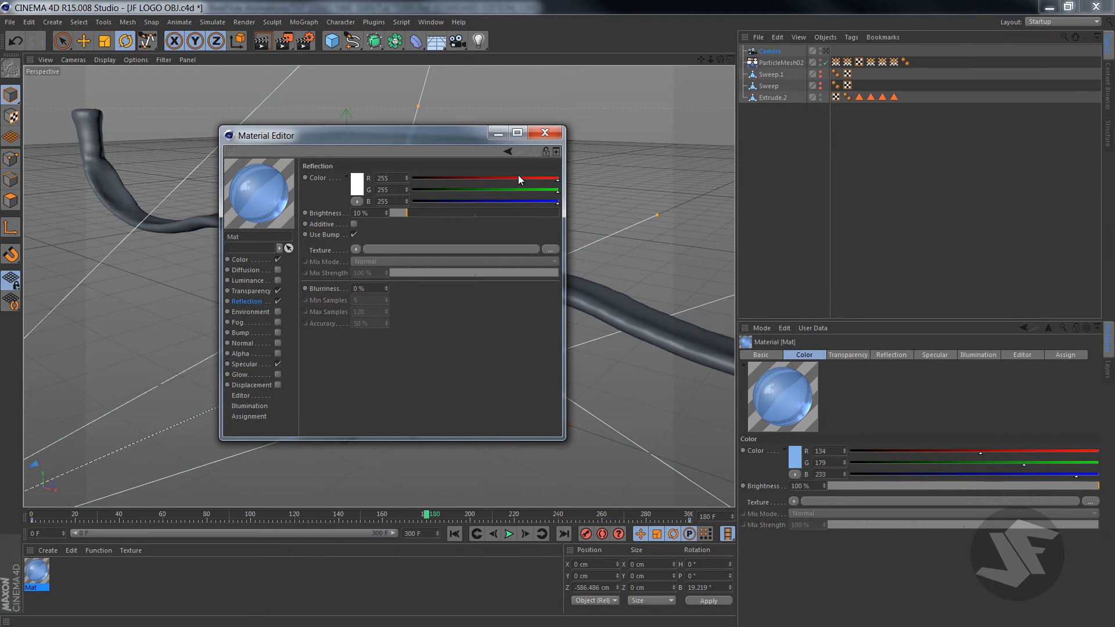
pyautogui.moveTo(526, 190); pyautogui.dragTo(565, 186)
pyautogui.click(355, 250)
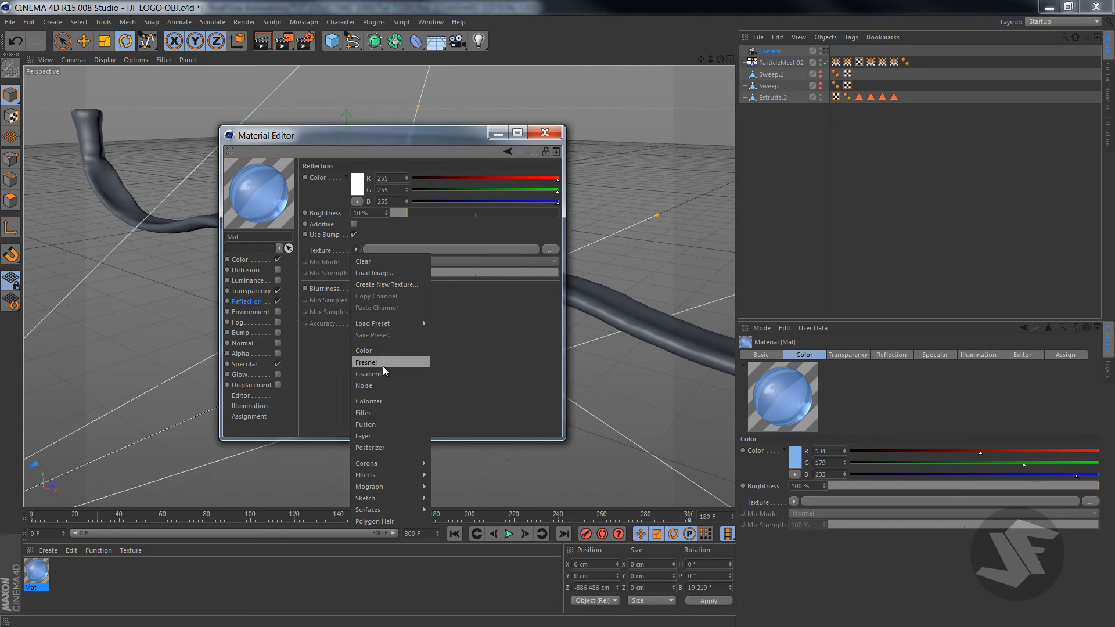
pyautogui.click(391, 363)
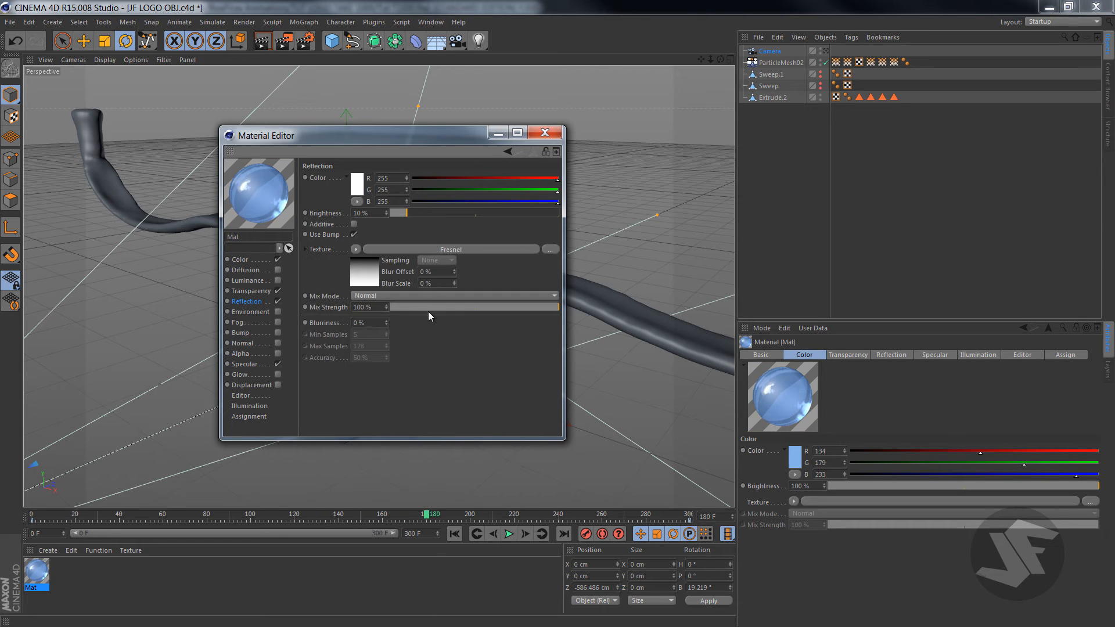
pyautogui.moveTo(427, 312); pyautogui.dragTo(416, 305)
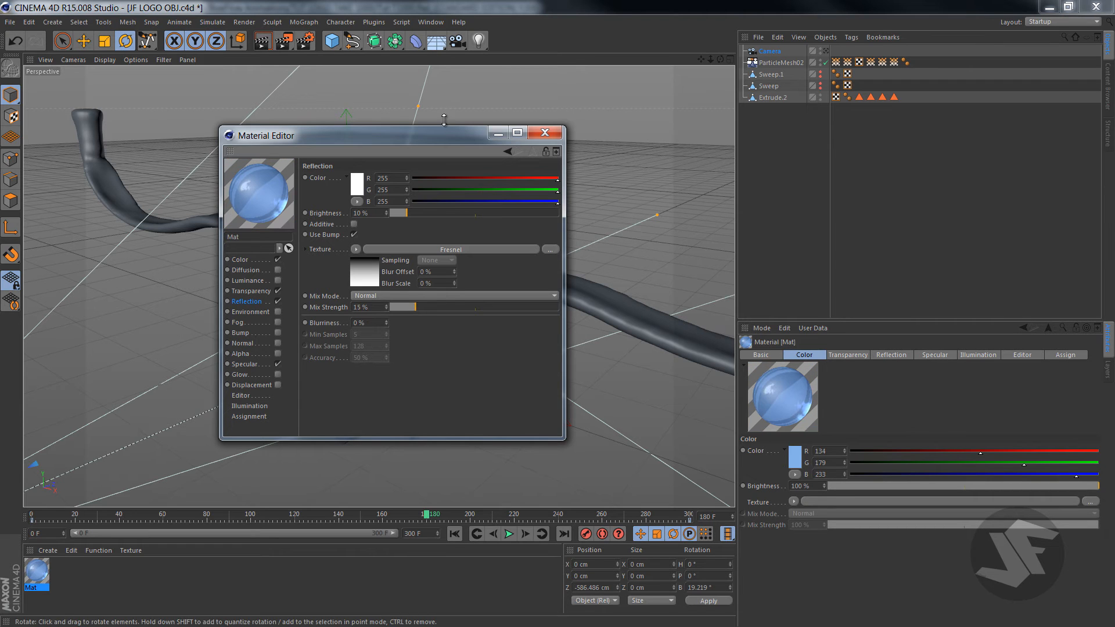
pyautogui.click(498, 135)
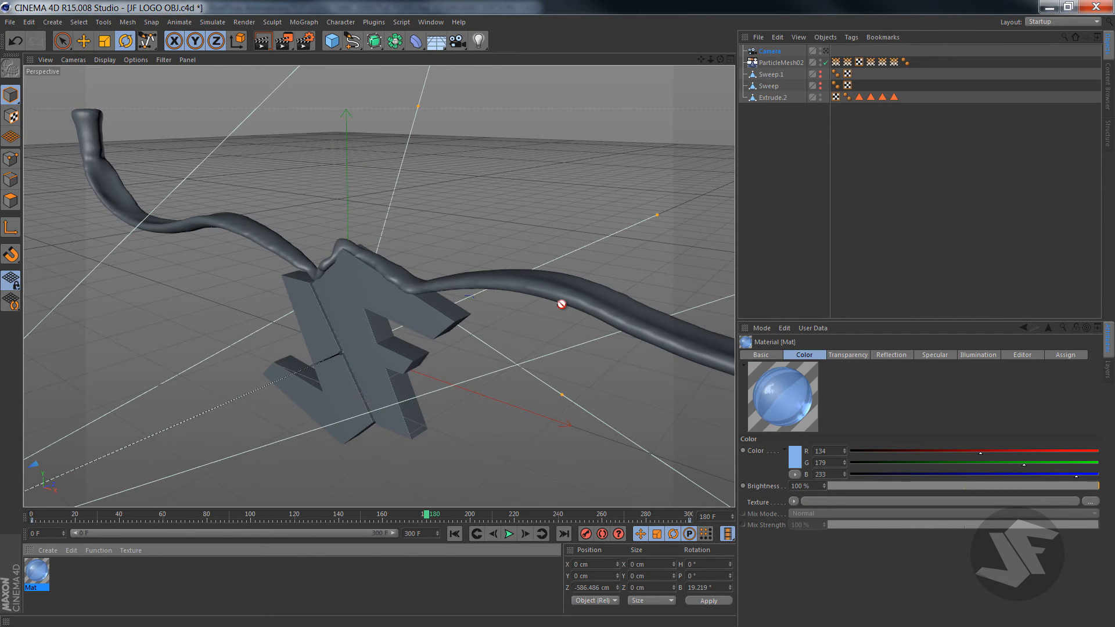
# Apply the blue material to the fluid particle mesh and turn the view to see the logo from the front
pyautogui.moveTo(562, 304); pyautogui.dragTo(562, 294)
pyautogui.moveTo(722, 61); pyautogui.dragTo(556, 313)
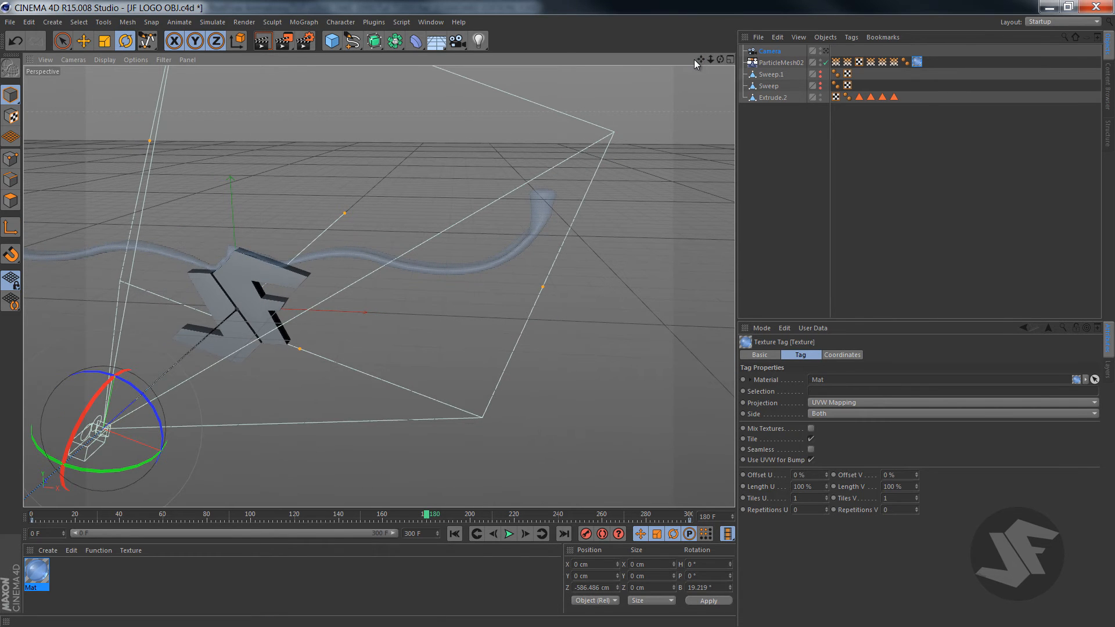
pyautogui.moveTo(695, 60); pyautogui.dragTo(556, 313)
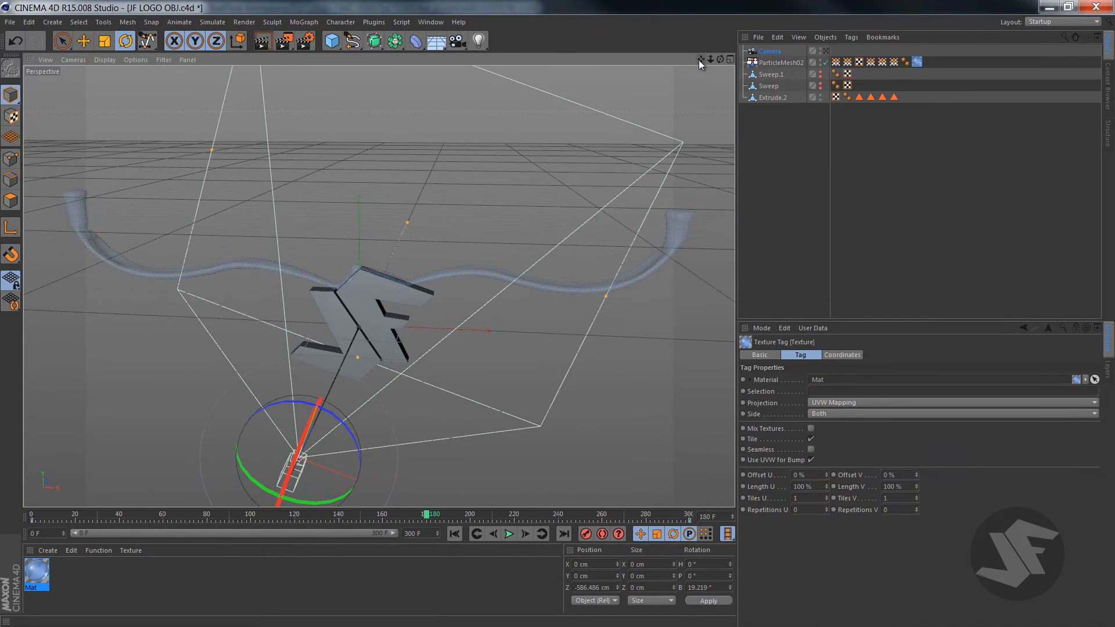
pyautogui.click(441, 47)
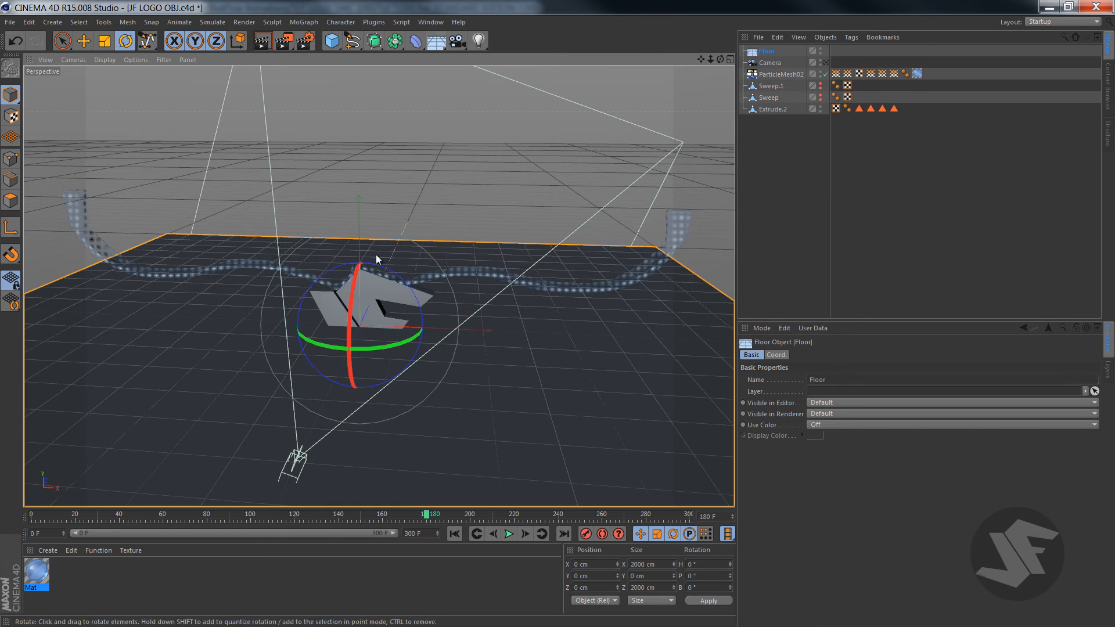
pyautogui.moveTo(374, 256); pyautogui.dragTo(342, 354)
pyautogui.hotkey('ctrl', 'z')
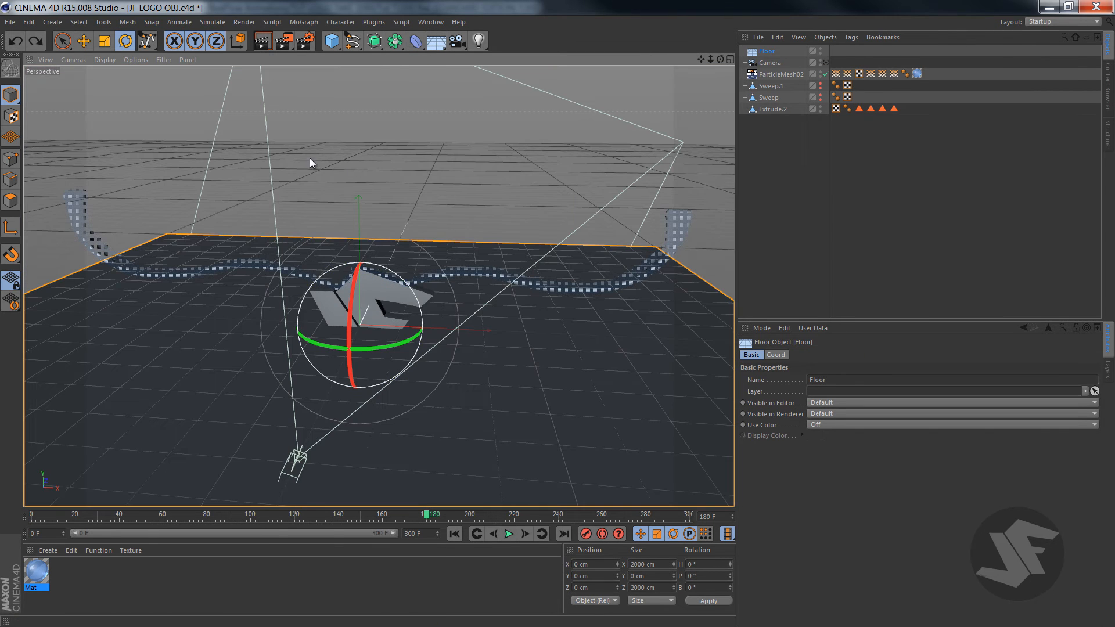
pyautogui.click(773, 52)
pyautogui.press('Delete')
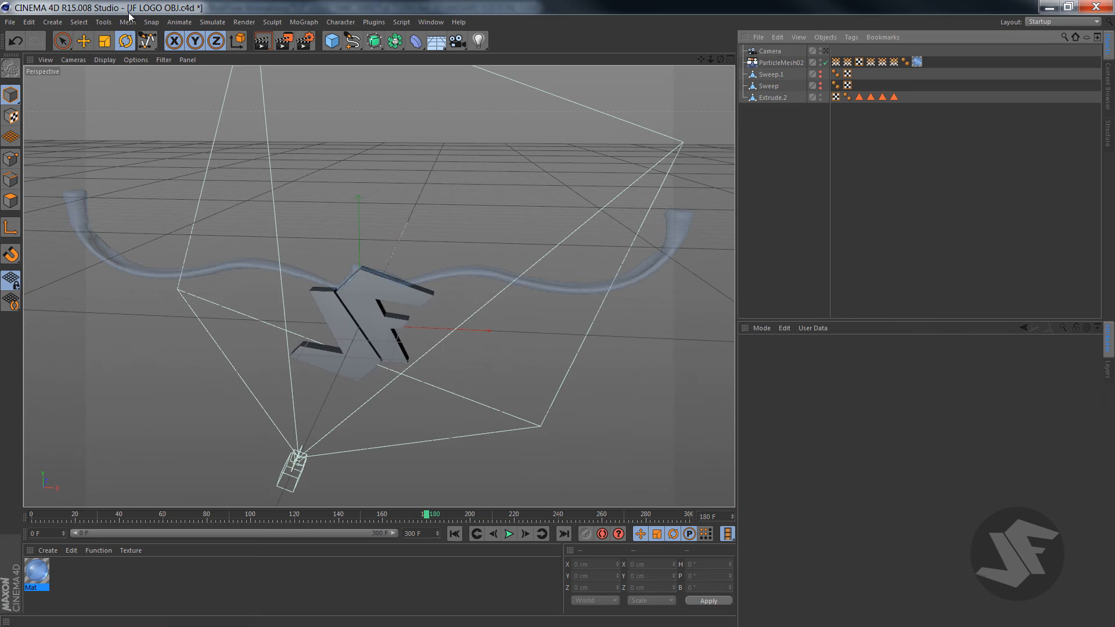
# Add a plane object and pitch it 90° so it stands upright
pyautogui.click(332, 41)
pyautogui.click(418, 78)
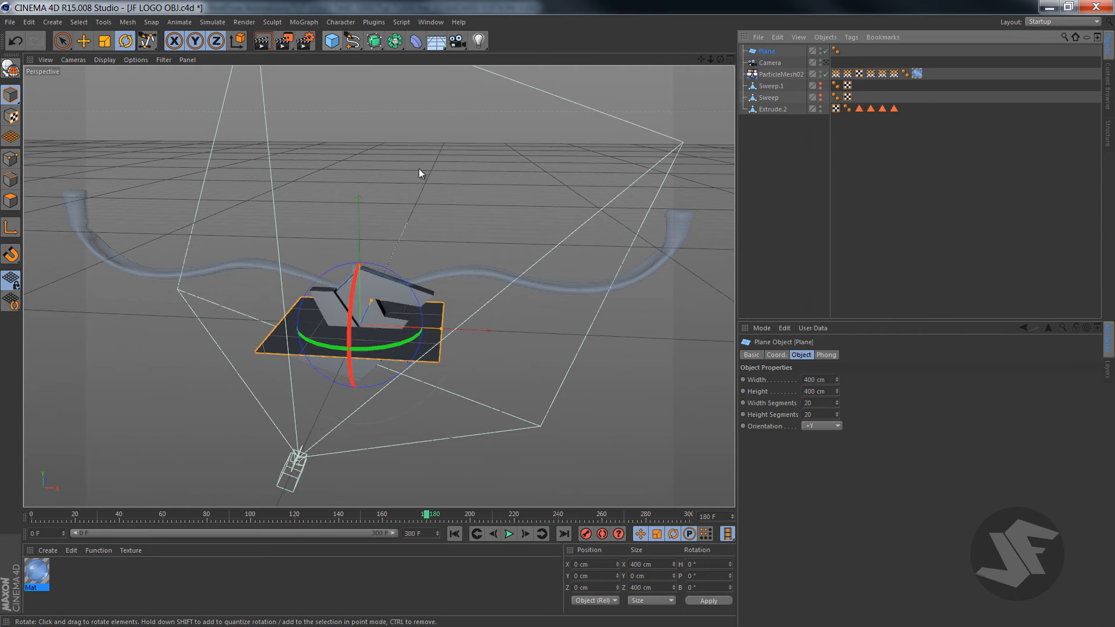
pyautogui.moveTo(360, 264); pyautogui.dragTo(361, 428)
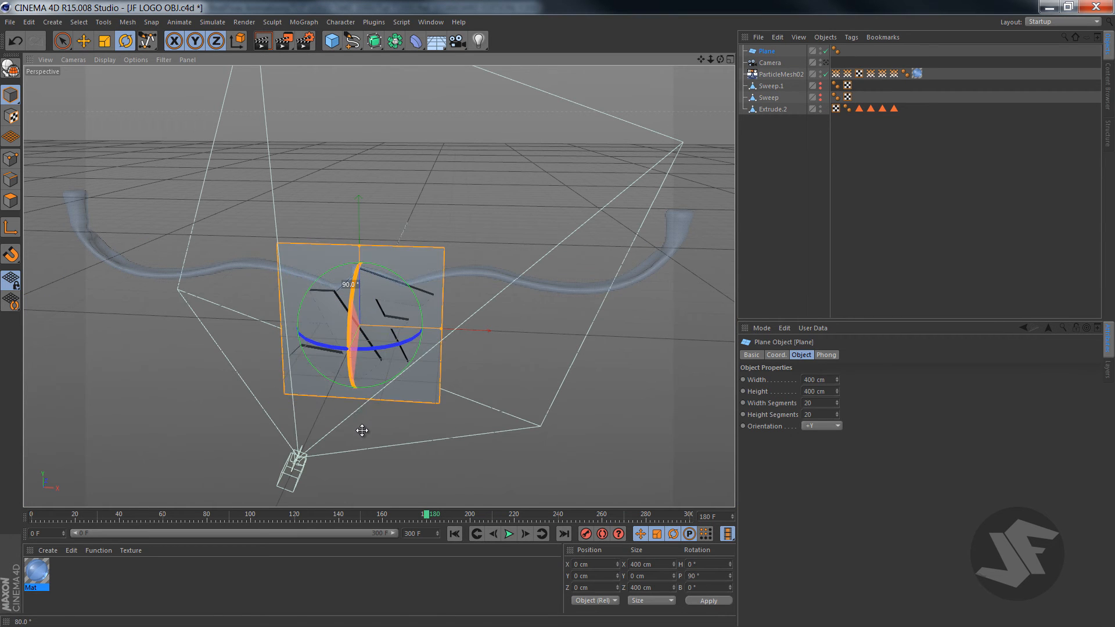
# Enlarge the plane to about 2661 × 1107 cm and move it behind the logo to about Z 421 cm
pyautogui.moveTo(449, 332); pyautogui.dragTo(562, 314)
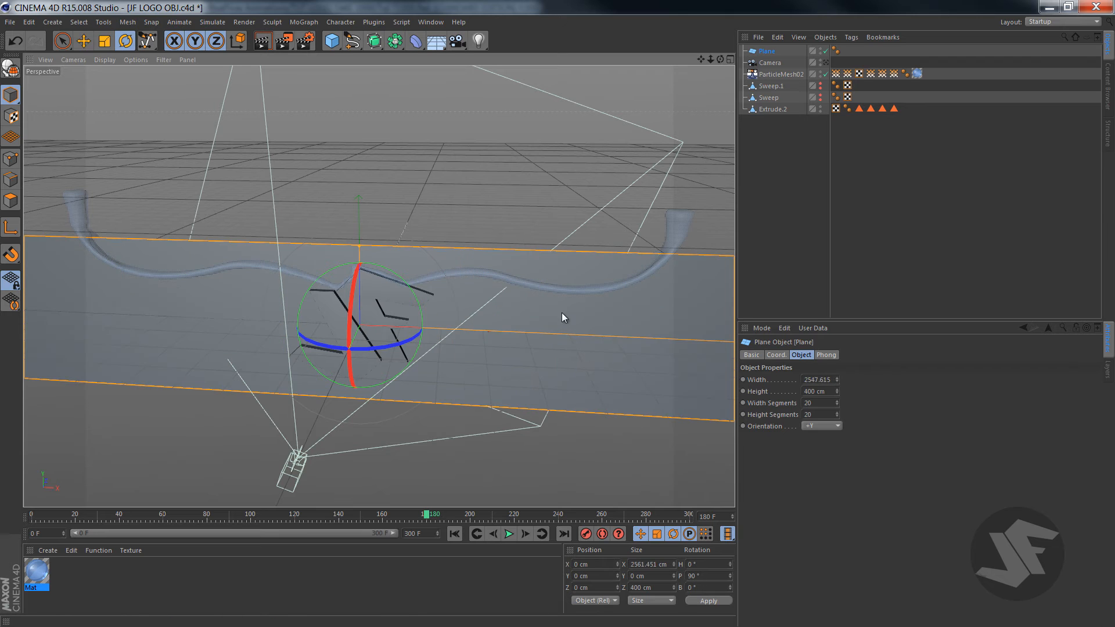
pyautogui.moveTo(360, 246); pyautogui.dragTo(352, 90)
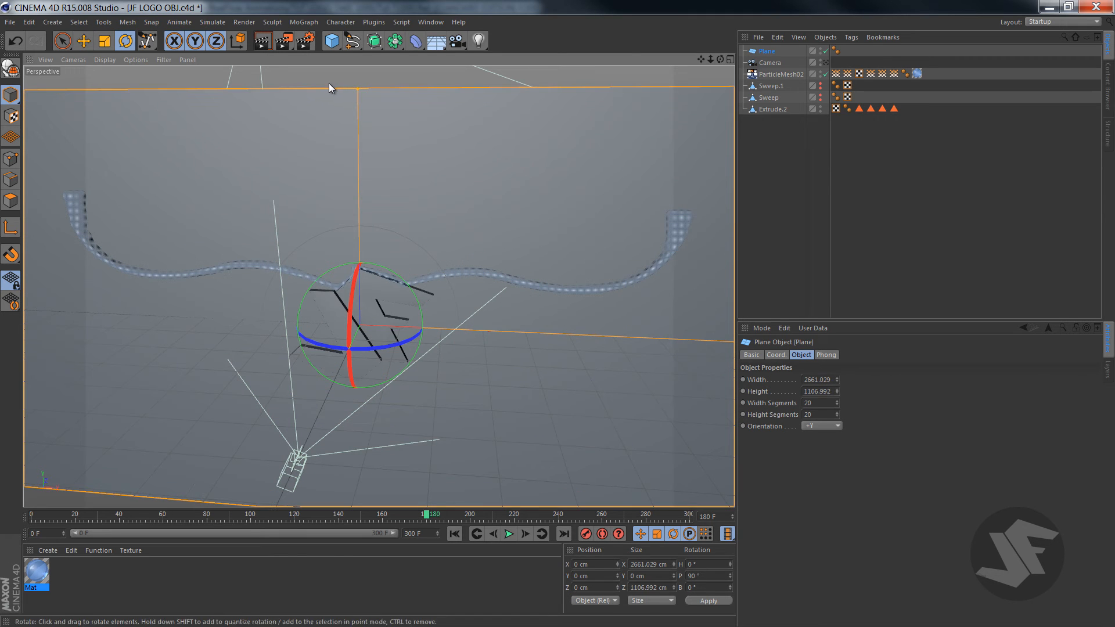
pyautogui.click(83, 41)
pyautogui.moveTo(339, 384); pyautogui.dragTo(409, 323)
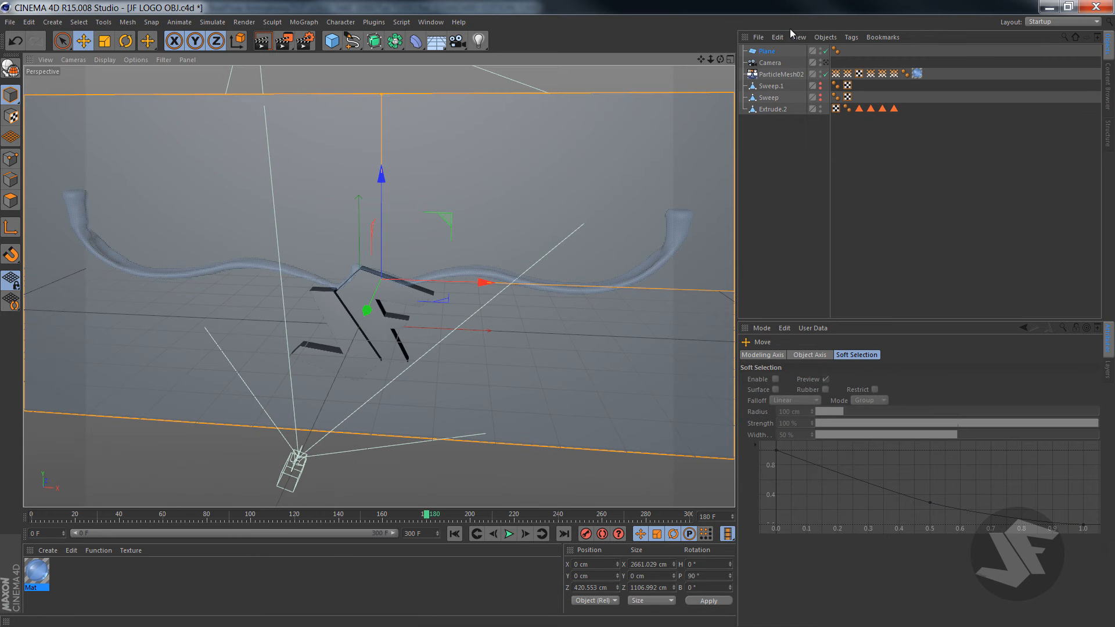
# Look through the scene camera, scrub to frame 255, and render the view to check the fluid material
pyautogui.click(826, 63)
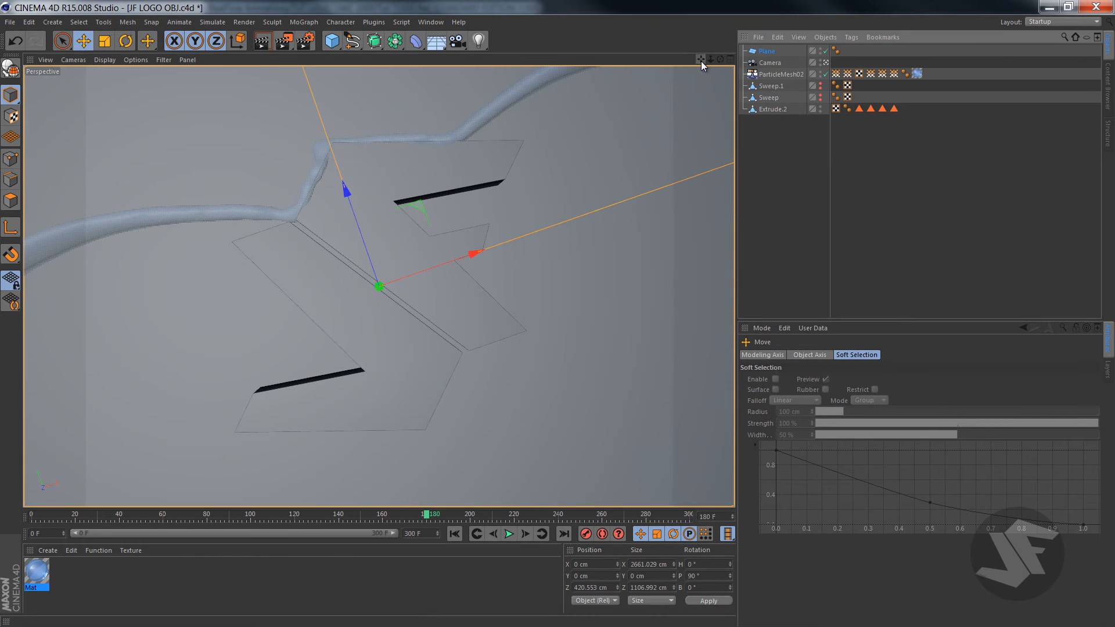
pyautogui.moveTo(710, 60); pyautogui.dragTo(556, 315)
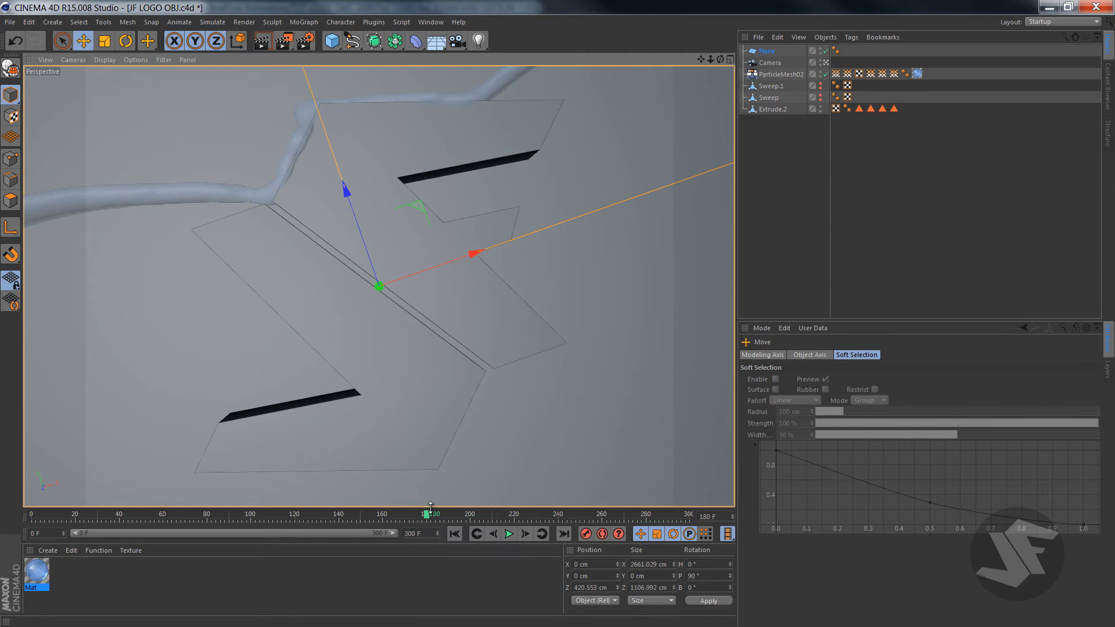
pyautogui.moveTo(430, 507); pyautogui.dragTo(649, 500)
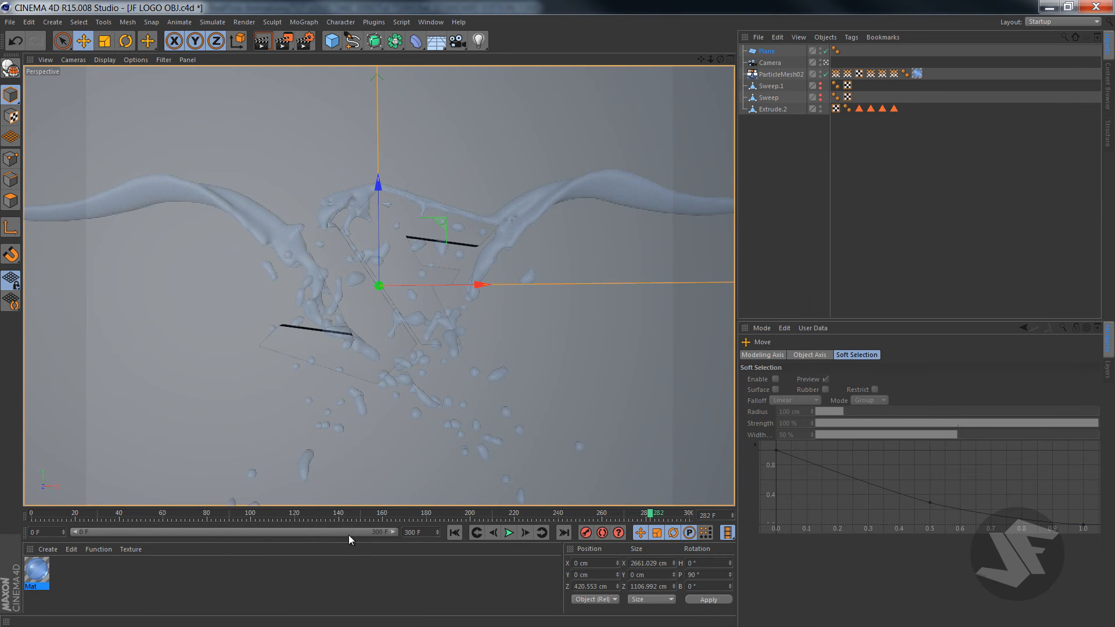
pyautogui.moveTo(353, 518); pyautogui.dragTo(592, 493)
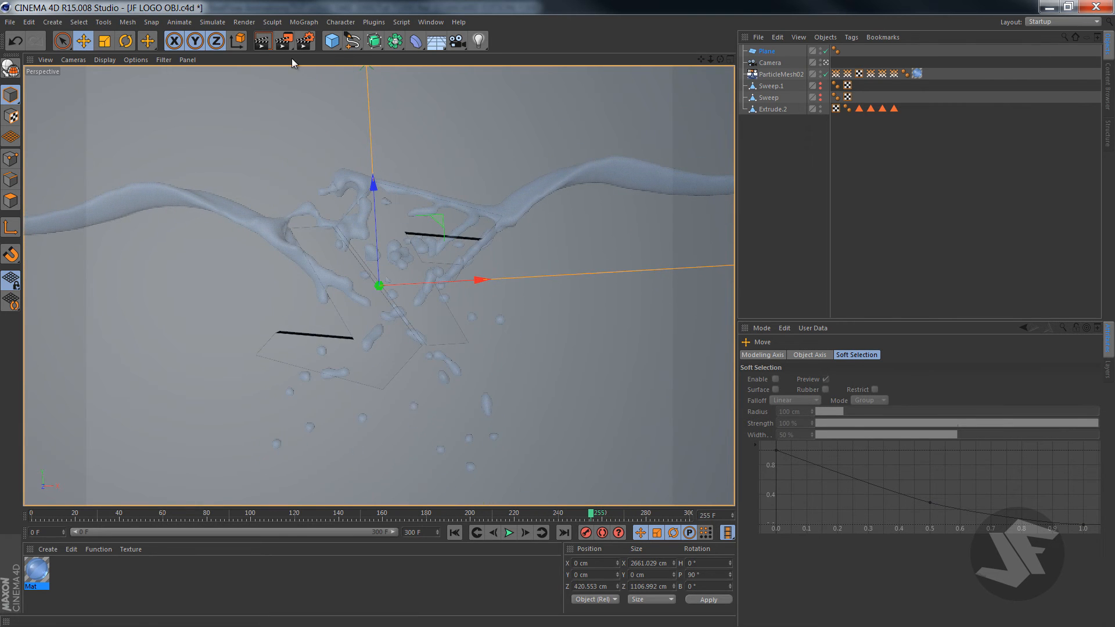
pyautogui.click(263, 47)
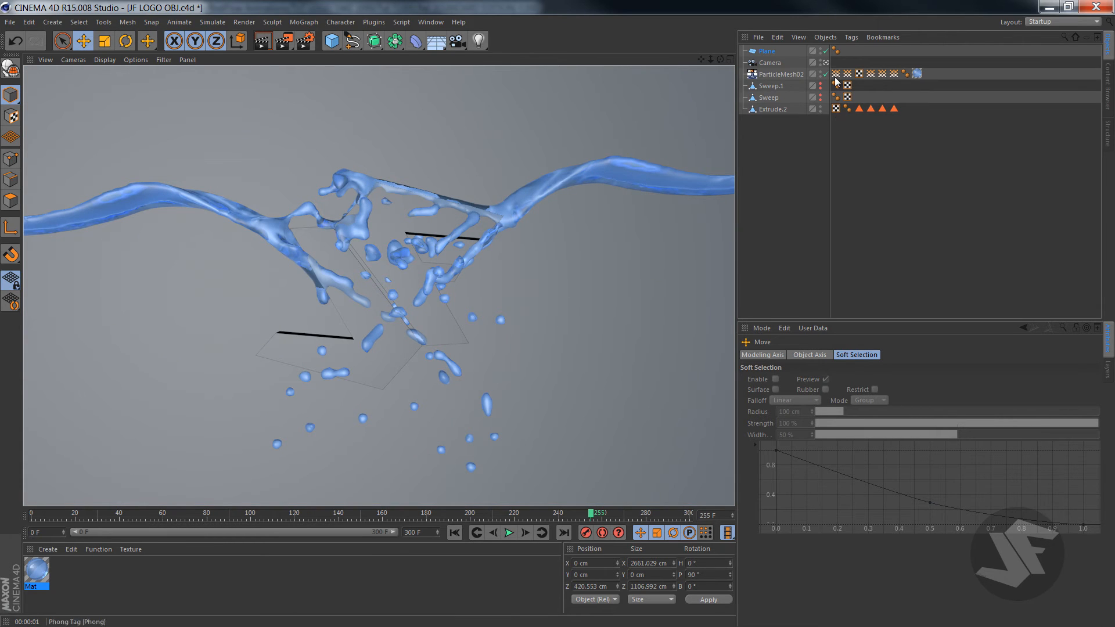
# Leave the camera view, add an omni light, and place it in front of the logo at about X -394 cm, Z -447 cm
pyautogui.click(825, 63)
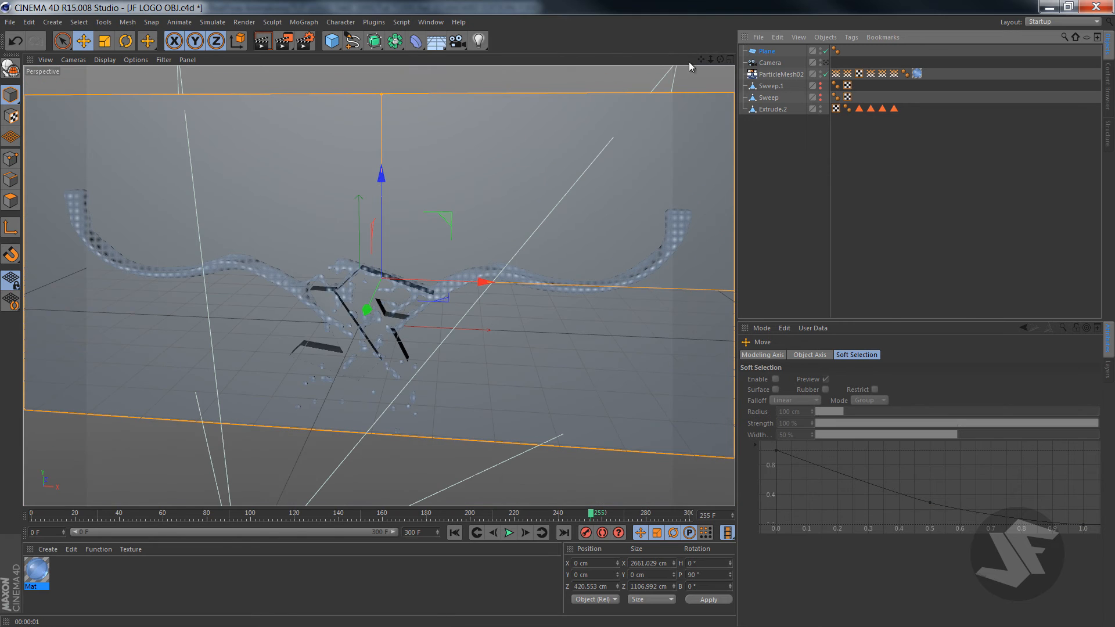
pyautogui.moveTo(720, 61); pyautogui.dragTo(474, 168)
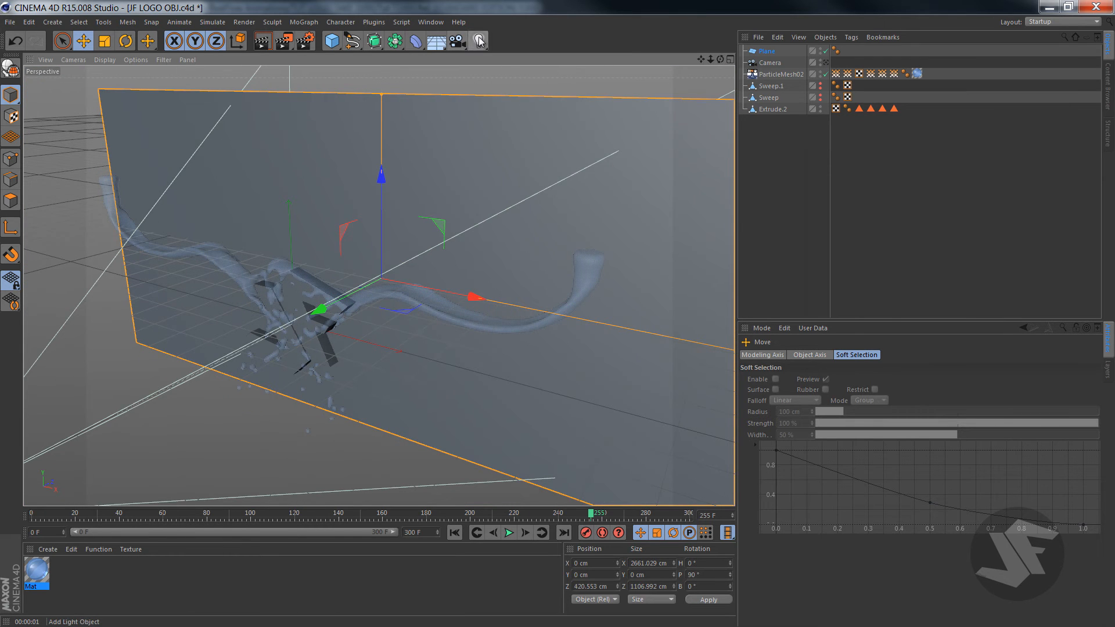
pyautogui.moveTo(479, 41); pyautogui.dragTo(523, 53)
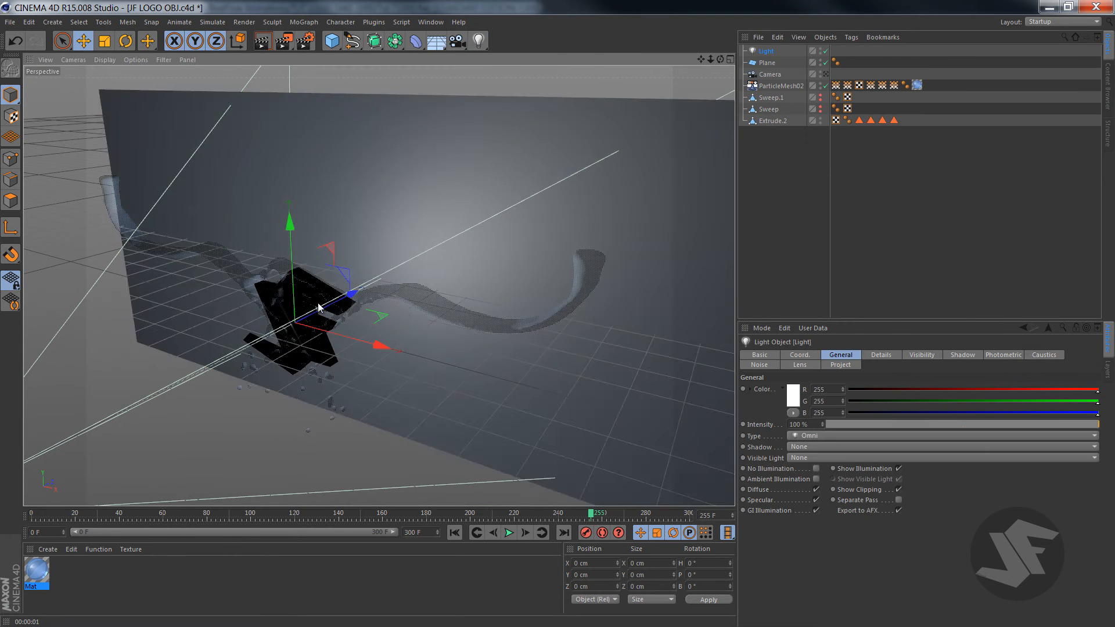
pyautogui.moveTo(318, 308); pyautogui.dragTo(182, 372)
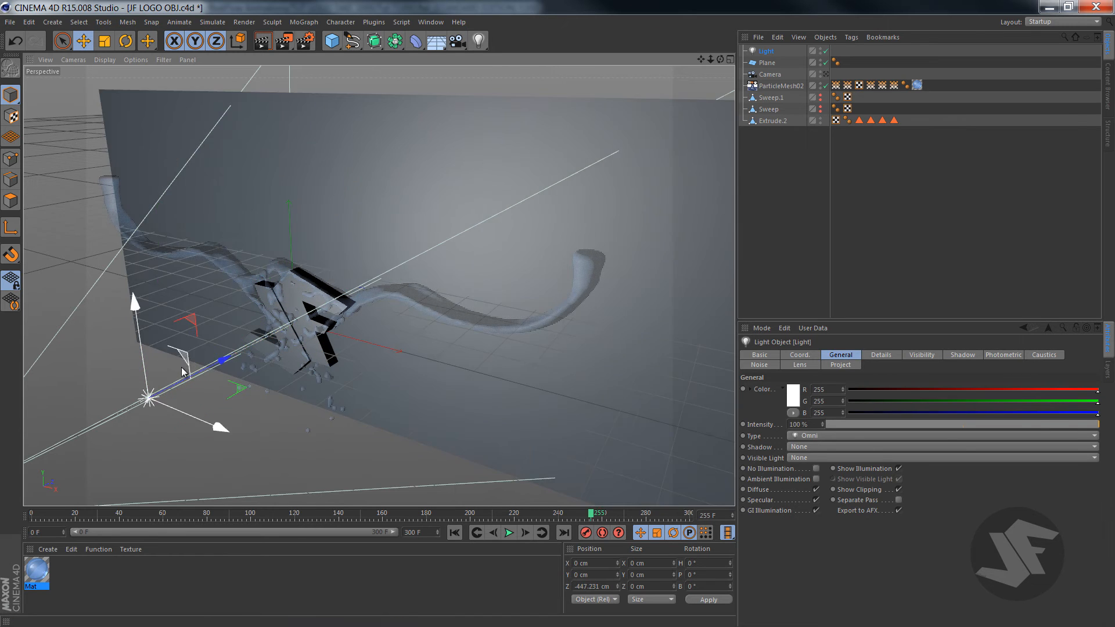
pyautogui.moveTo(213, 424); pyautogui.dragTo(75, 397)
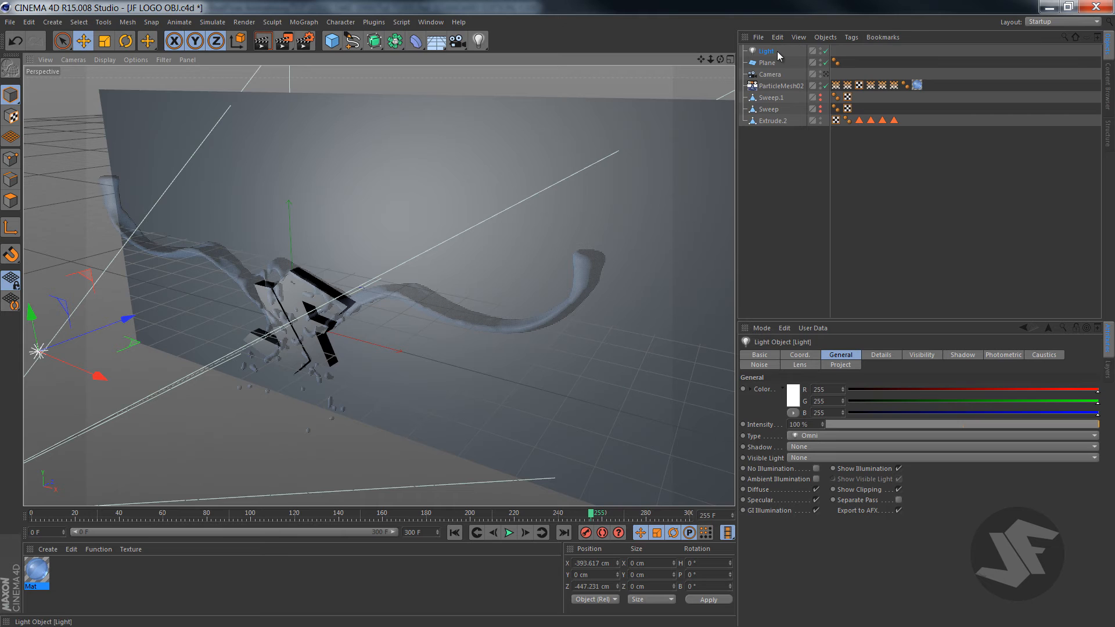
# Duplicate the light and set the copy's position to X -400 cm and Z -500 cm
pyautogui.hotkey('ctrl', 'c')
pyautogui.hotkey('ctrl', 'v')
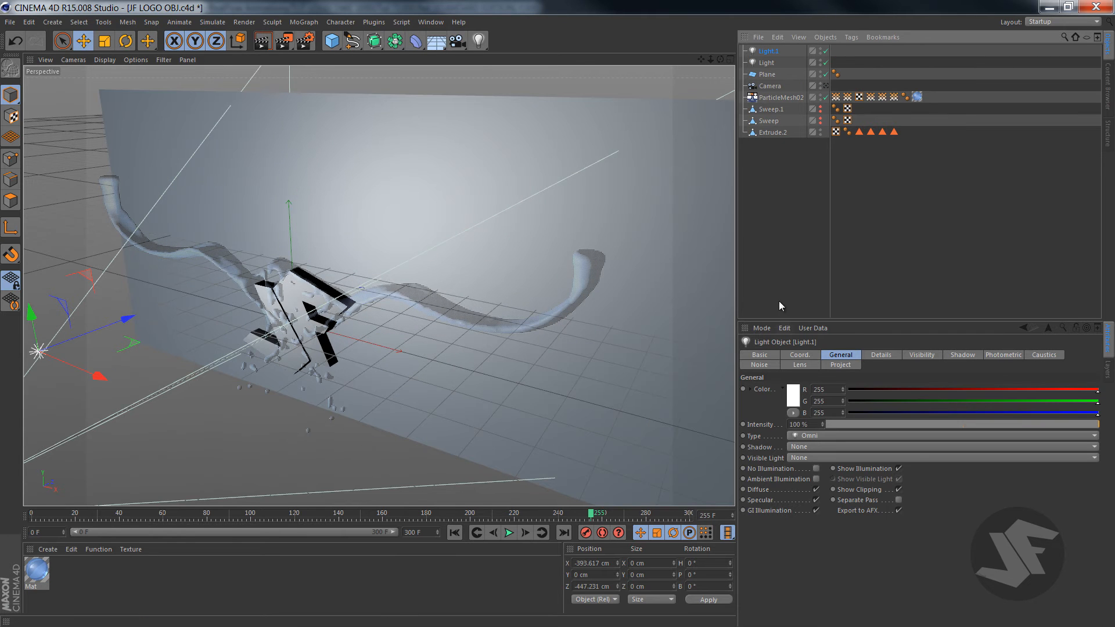
pyautogui.click(578, 562)
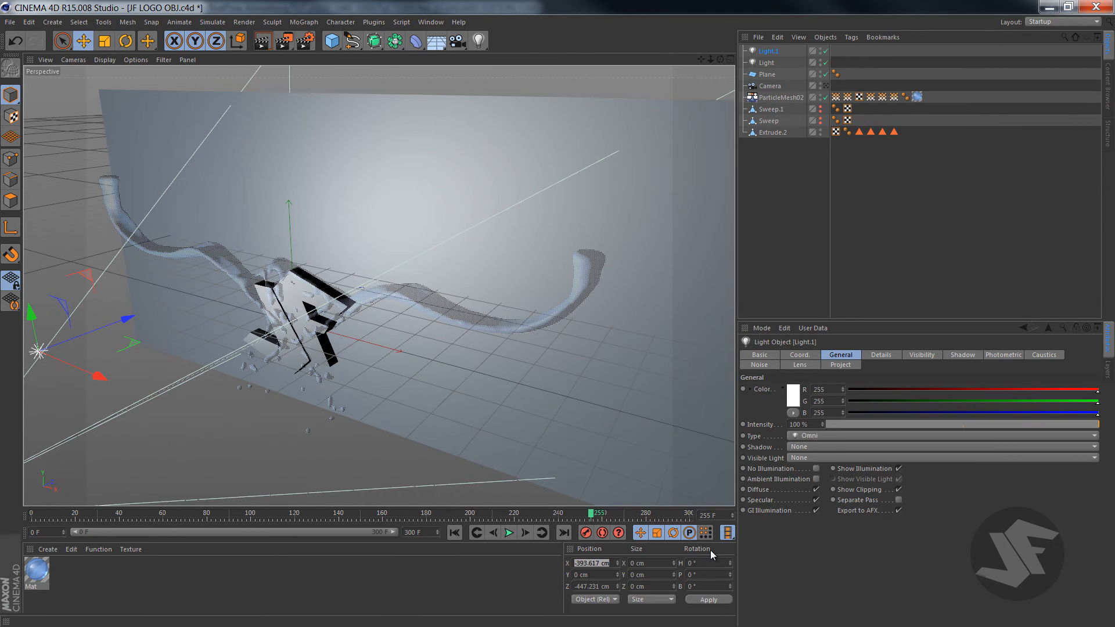
pyautogui.write('-400')
pyautogui.press('Return')
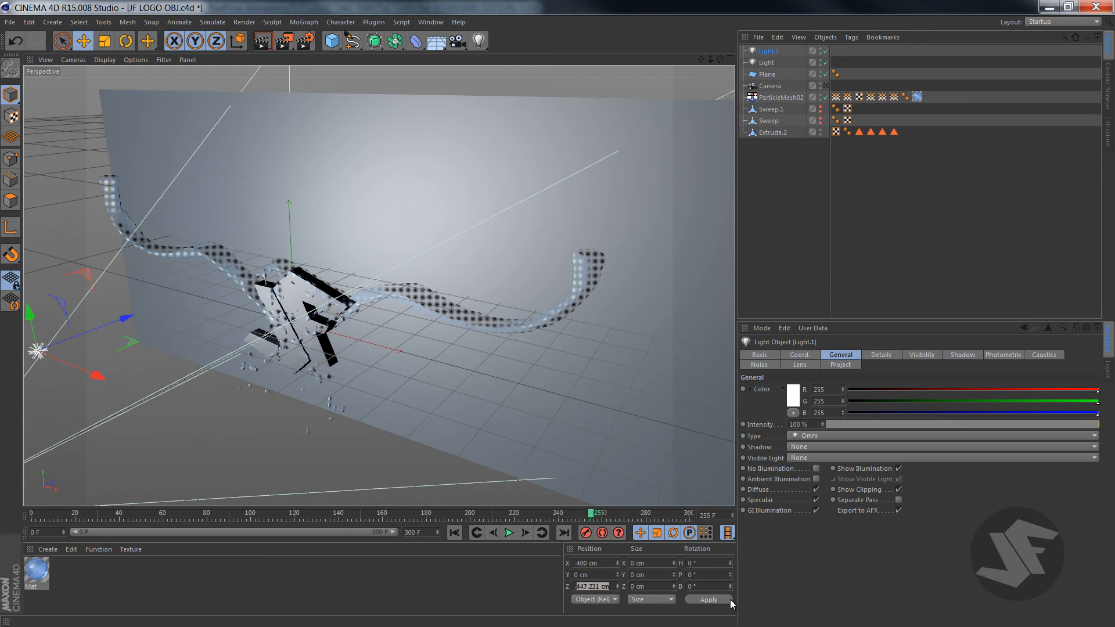
pyautogui.write('-500')
pyautogui.press('Return')
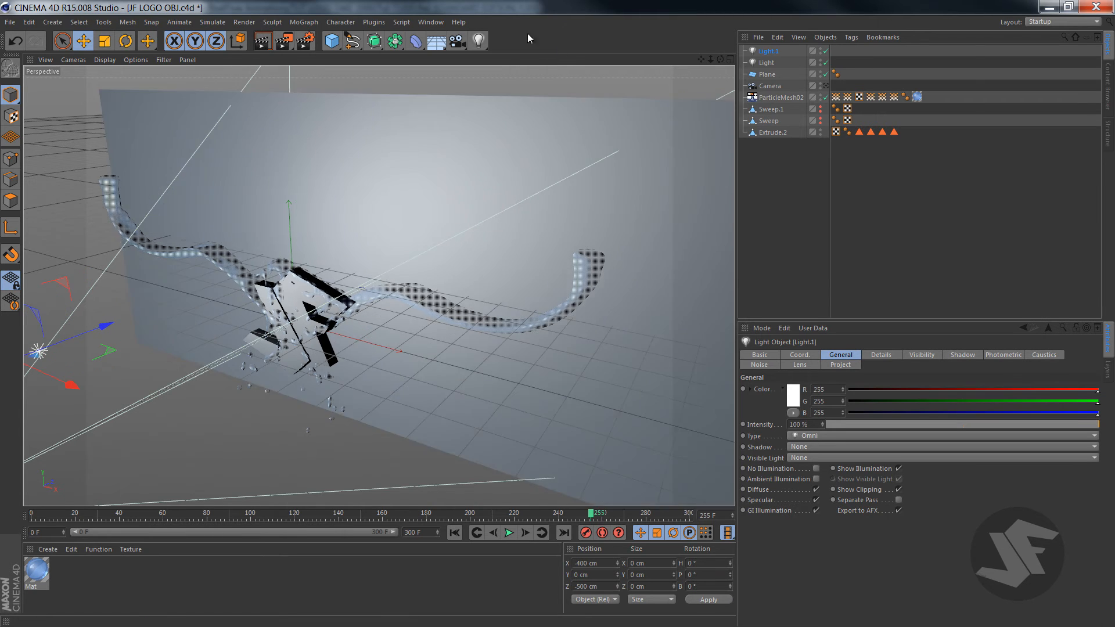
# Set the original light's position to X 400 cm and Z -500 cm, opposite its copy in front of the logo
pyautogui.click(767, 63)
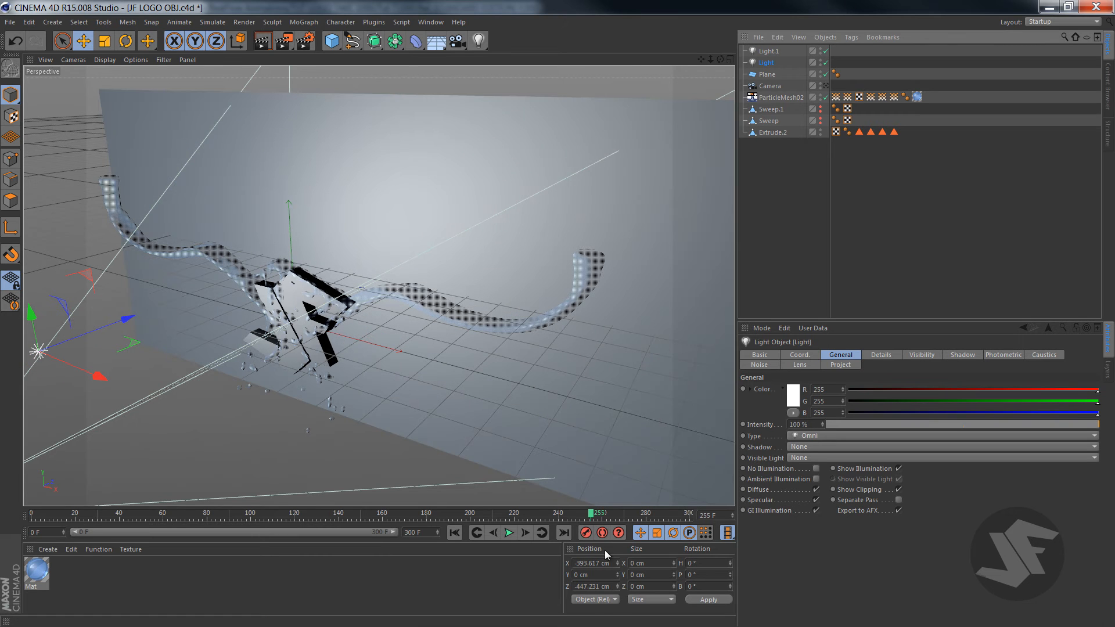
pyautogui.click(581, 562)
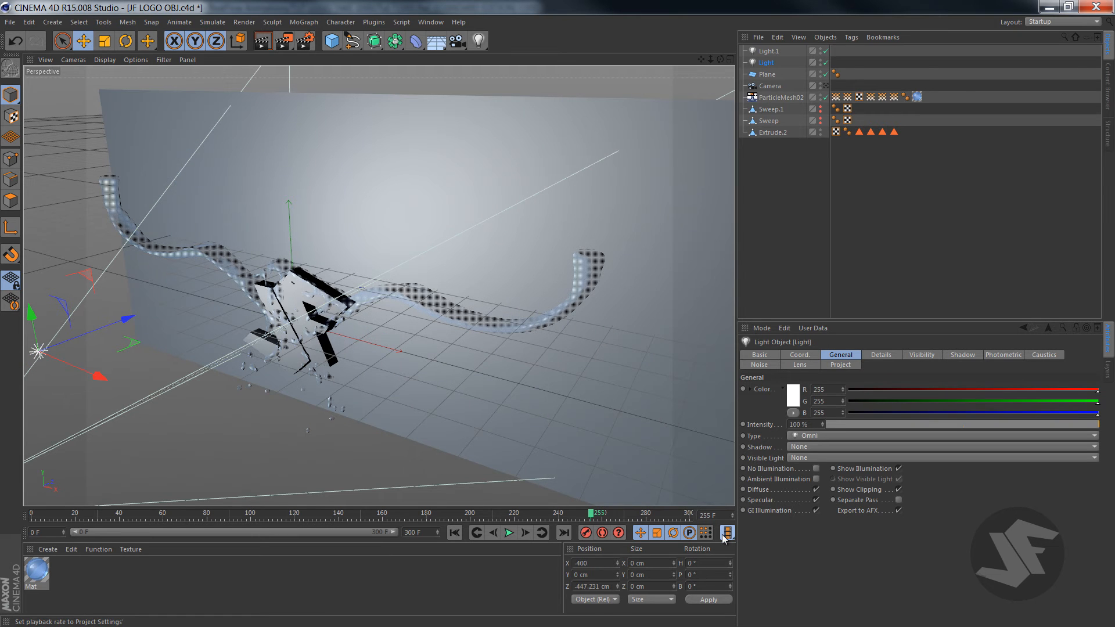
pyautogui.write('-500')
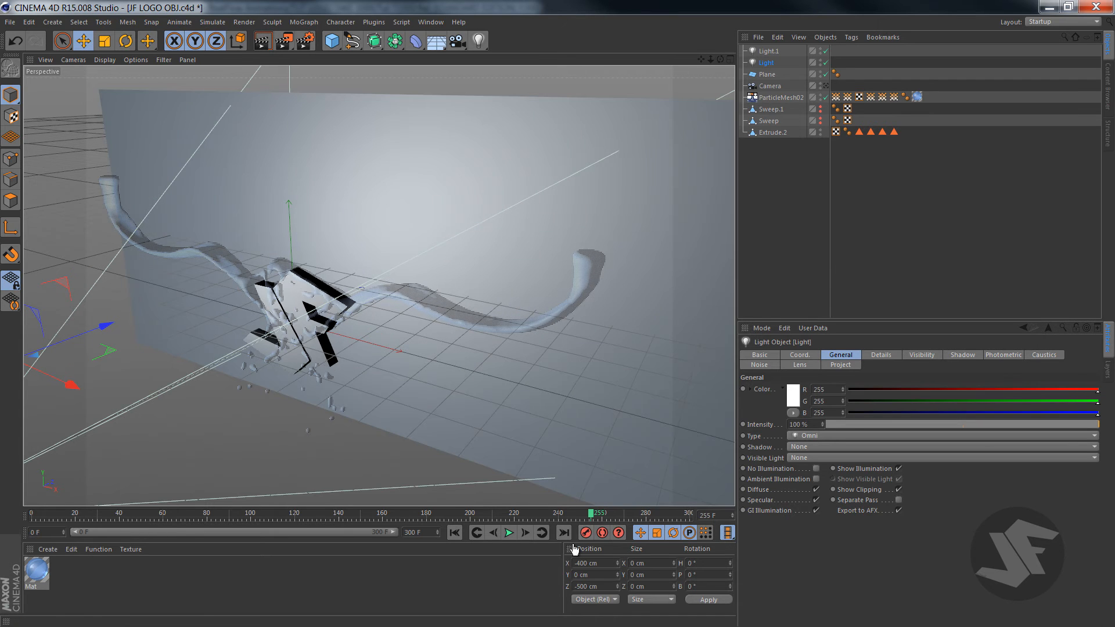
pyautogui.press('BackSpace')
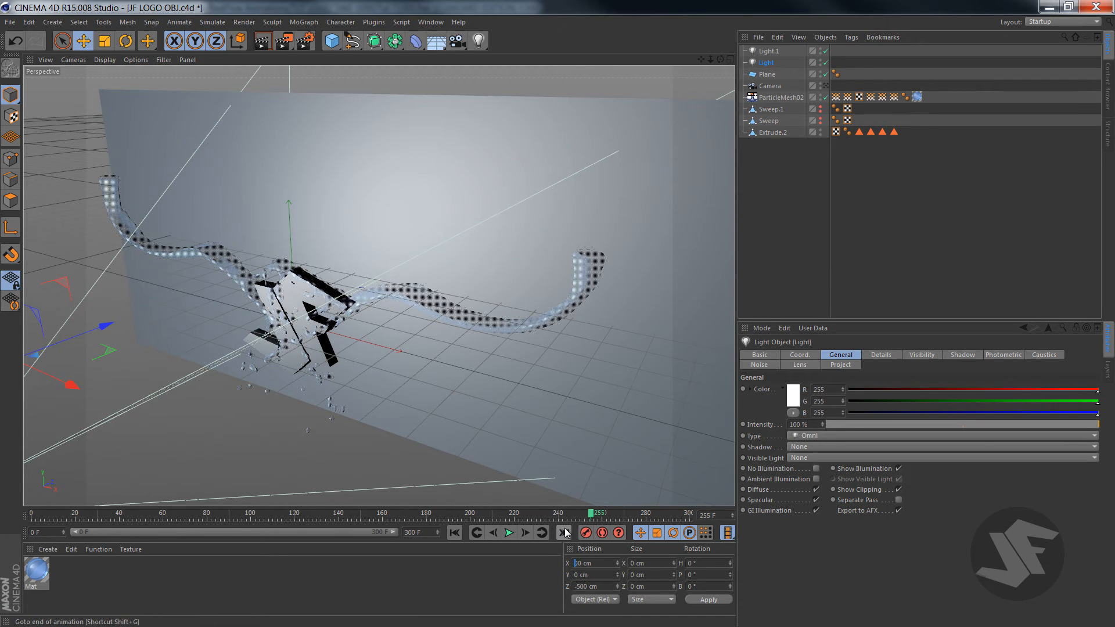
pyautogui.write('40')
pyautogui.press('Return')
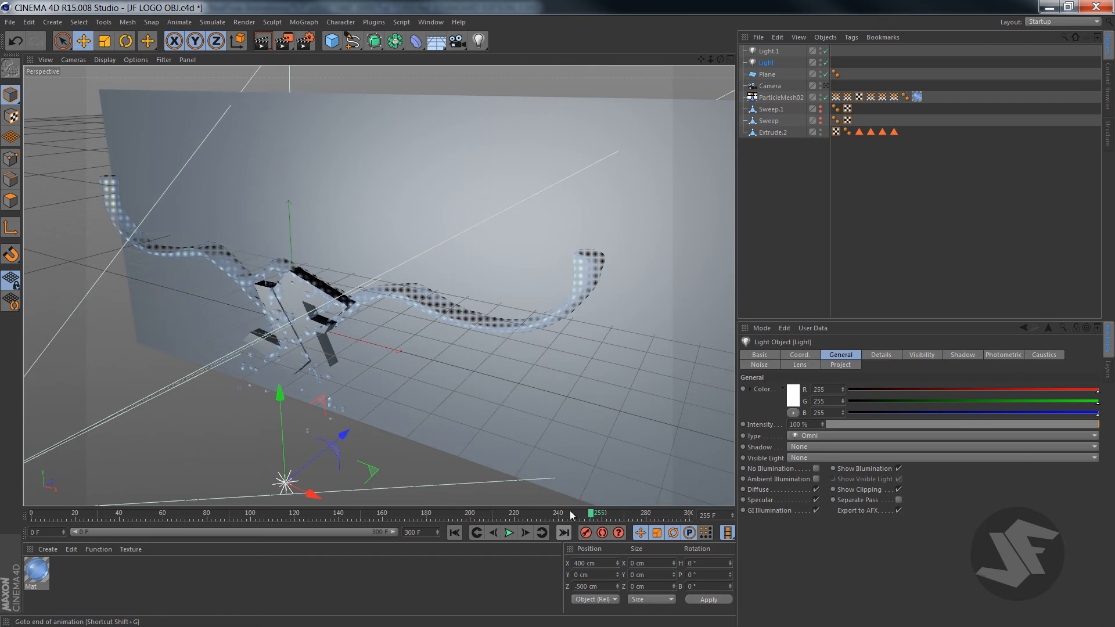
# Select both lights and set their shadow type to Shadow Maps (Soft)
pyautogui.scroll(2, 565, 313)
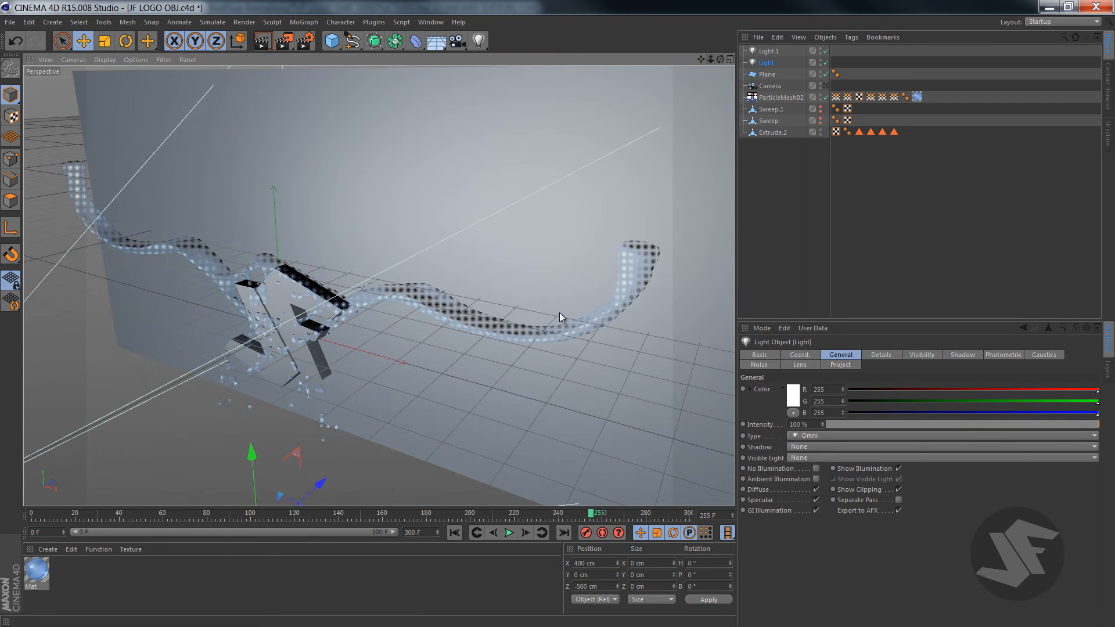
pyautogui.scroll(-4, 559, 313)
pyautogui.keyDown('ctrl'); pyautogui.click(768, 51); pyautogui.keyUp('ctrl')
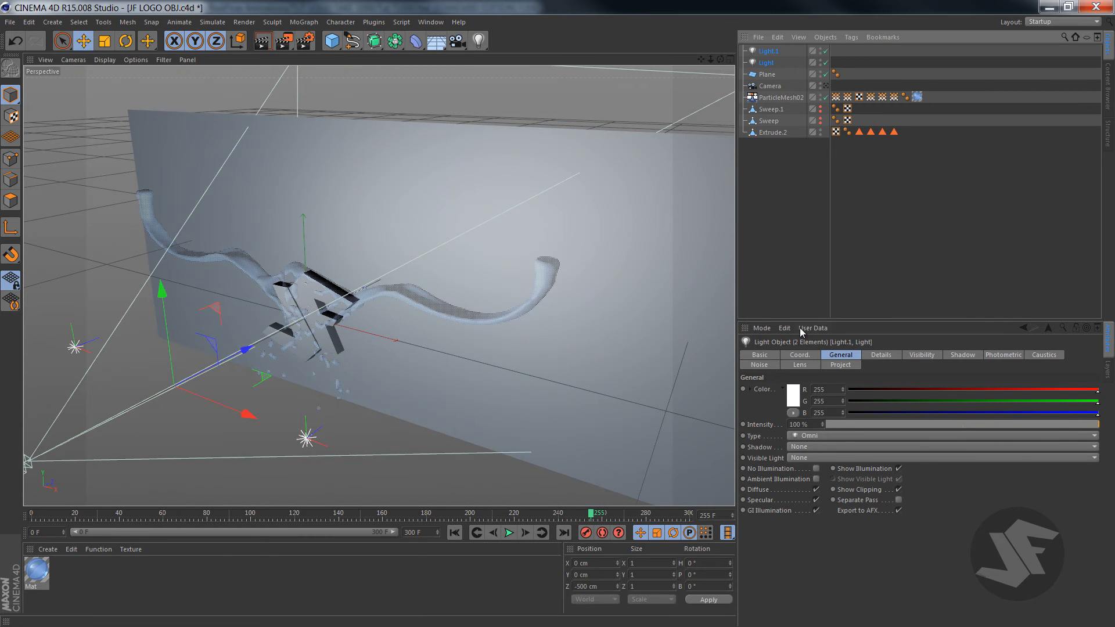
pyautogui.click(811, 447)
pyautogui.click(814, 477)
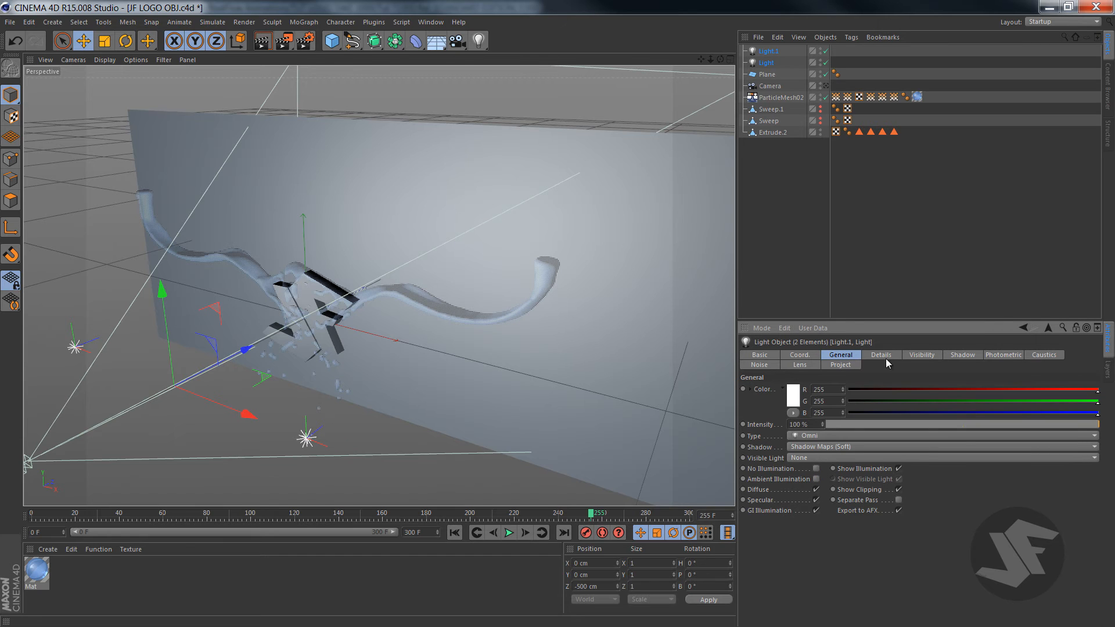
# Set the shadow map resolution of both lights to 750x750
pyautogui.click(936, 353)
pyautogui.click(964, 355)
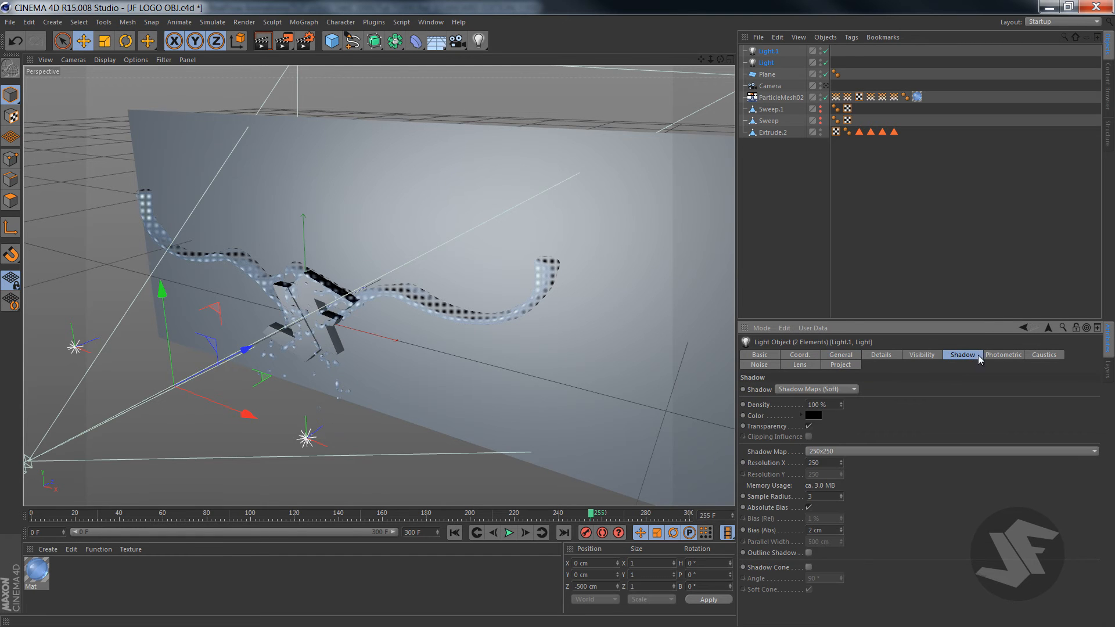
pyautogui.click(843, 451)
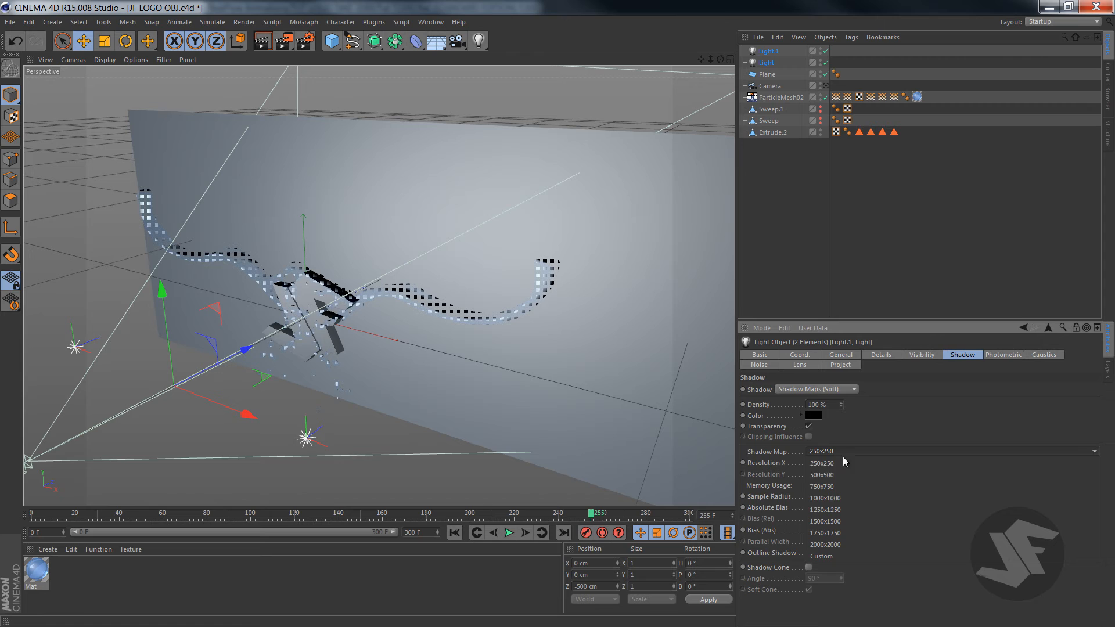
pyautogui.click(837, 486)
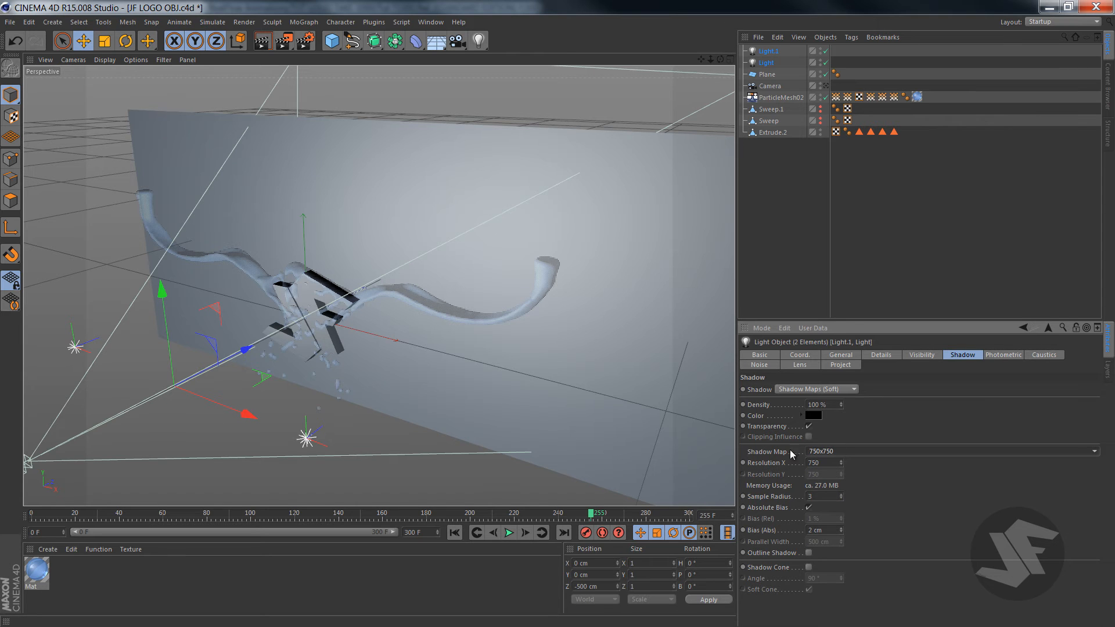
# Render the current view, look through the scene camera, and render again to check the shadows
pyautogui.hotkey('ctrl', 'r')
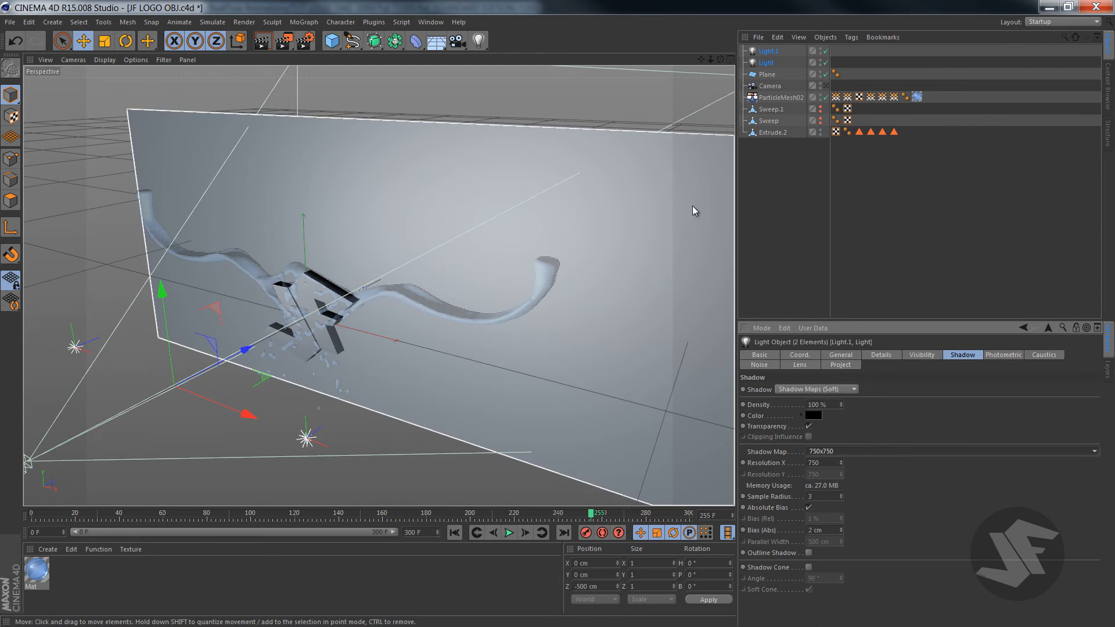
pyautogui.click(262, 40)
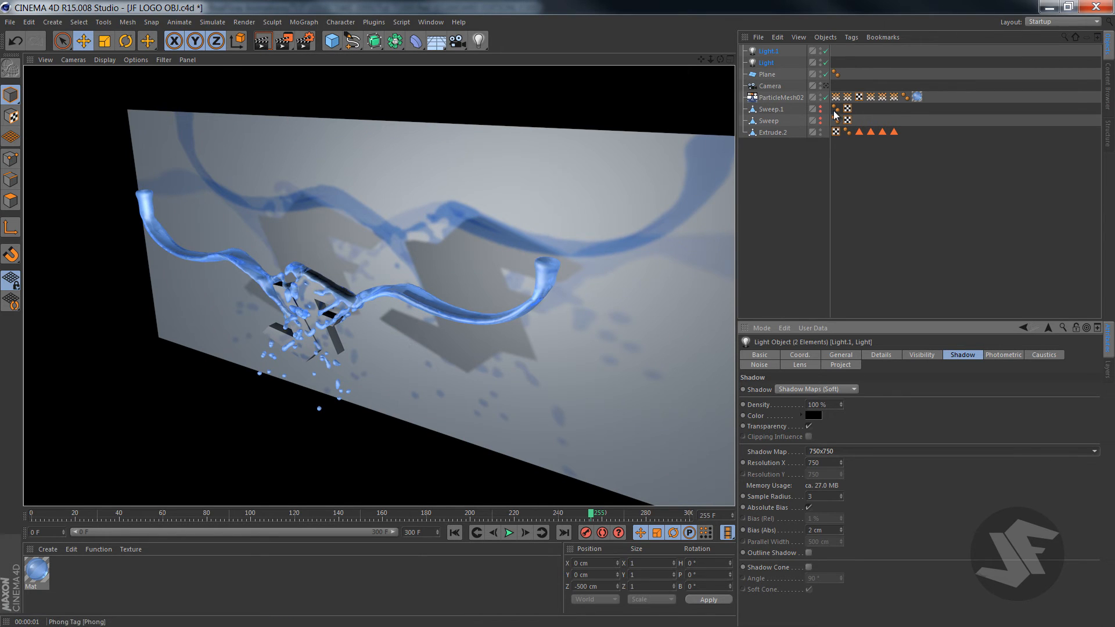
pyautogui.click(825, 86)
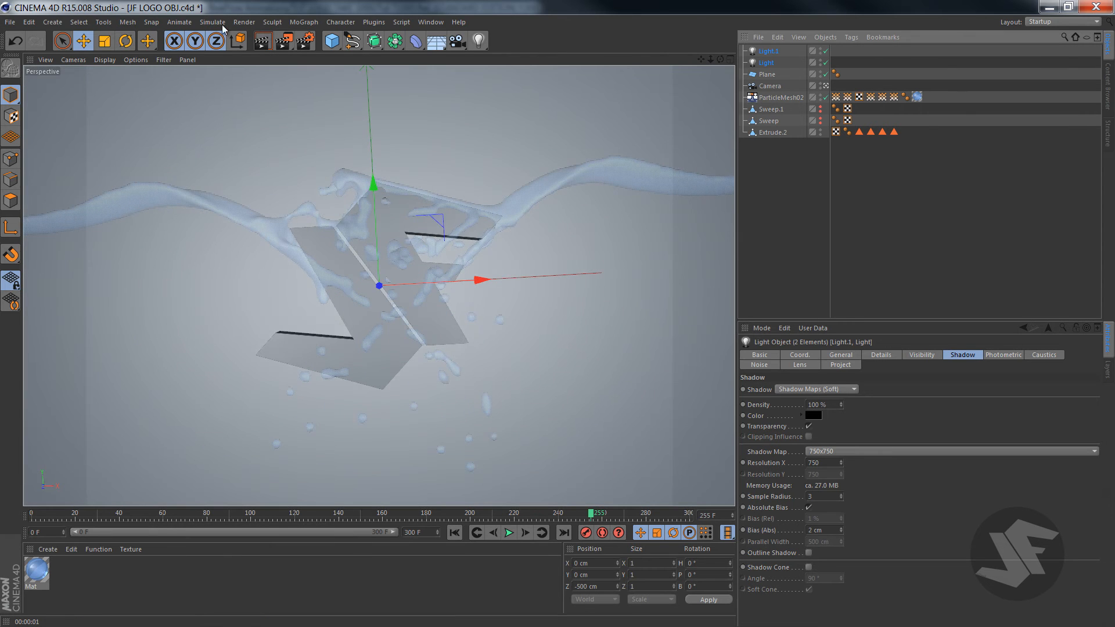
pyautogui.click(261, 42)
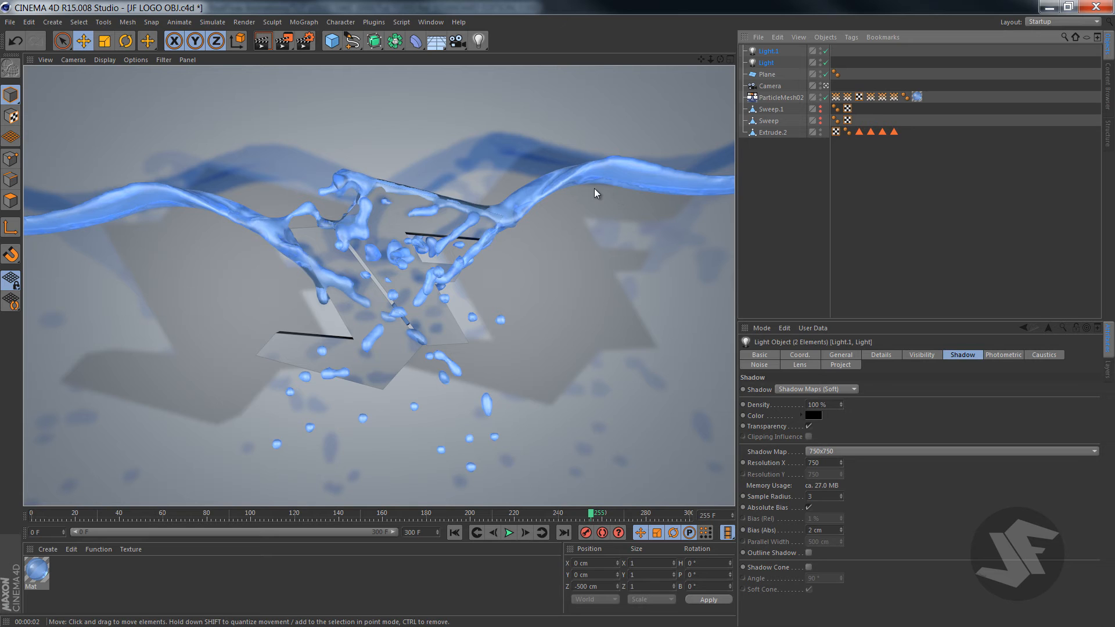
# Set the fluid material's transparency refraction to 1.35 and render the camera view
pyautogui.click(32, 574)
pyautogui.doubleClick(33, 574)
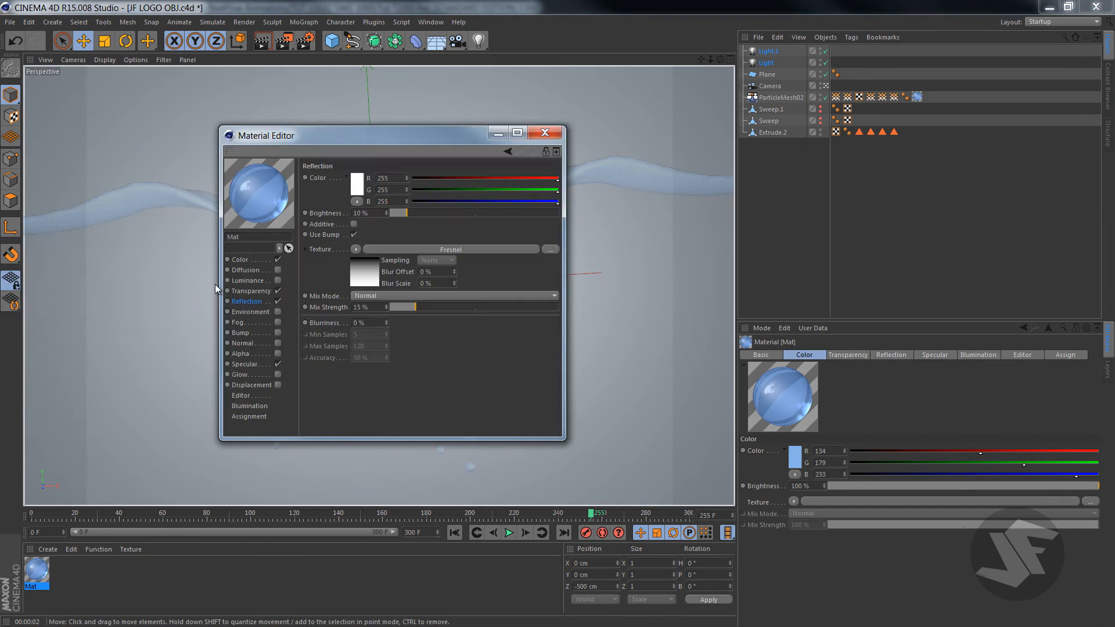
pyautogui.click(260, 260)
pyautogui.click(257, 292)
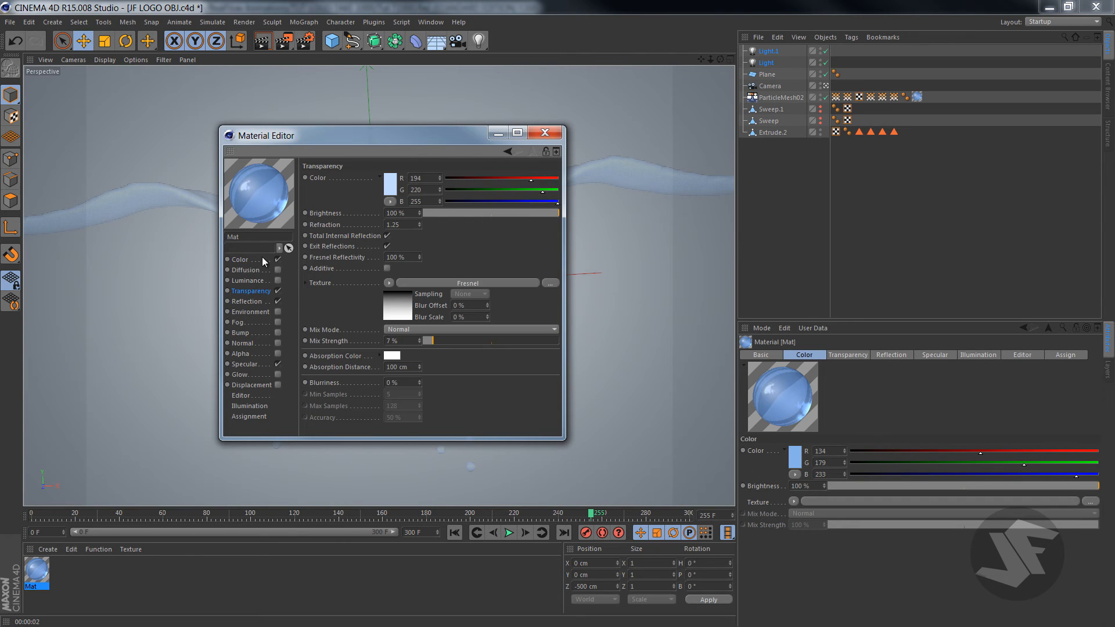
pyautogui.click(260, 260)
pyautogui.click(261, 292)
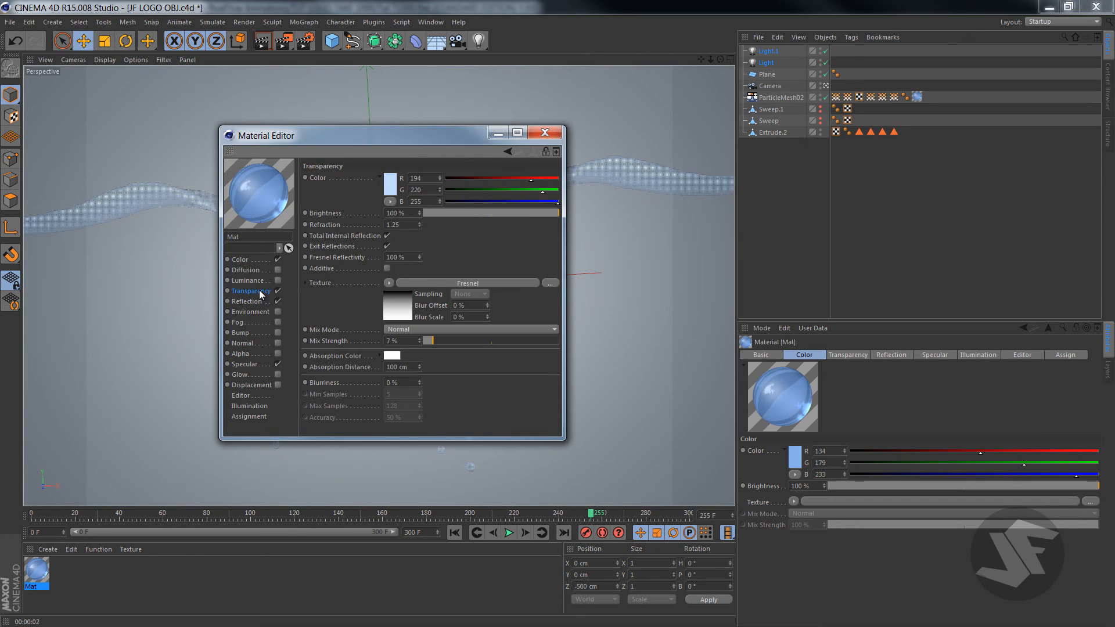
pyautogui.click(419, 226)
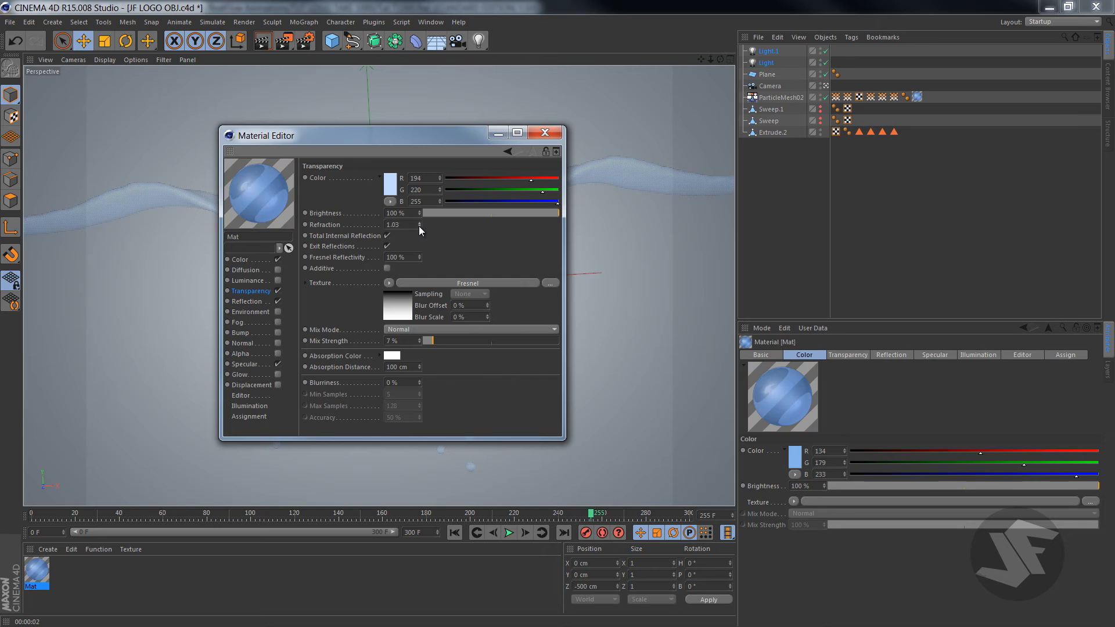
pyautogui.moveTo(403, 226); pyautogui.dragTo(303, 208)
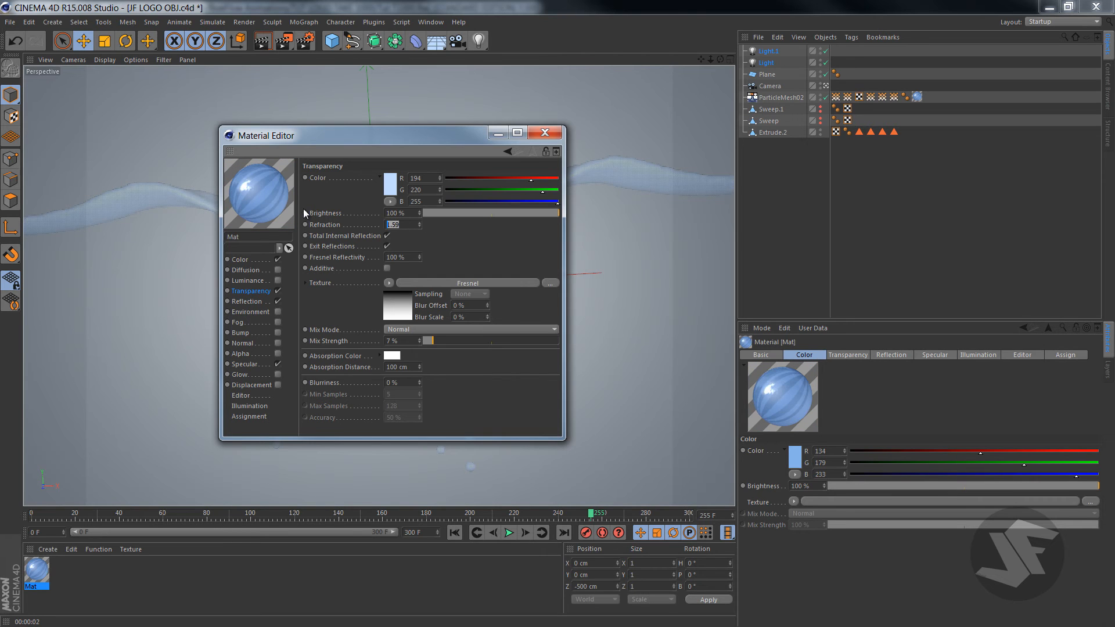
pyautogui.write('1.35')
pyautogui.press('Return')
pyautogui.click(266, 39)
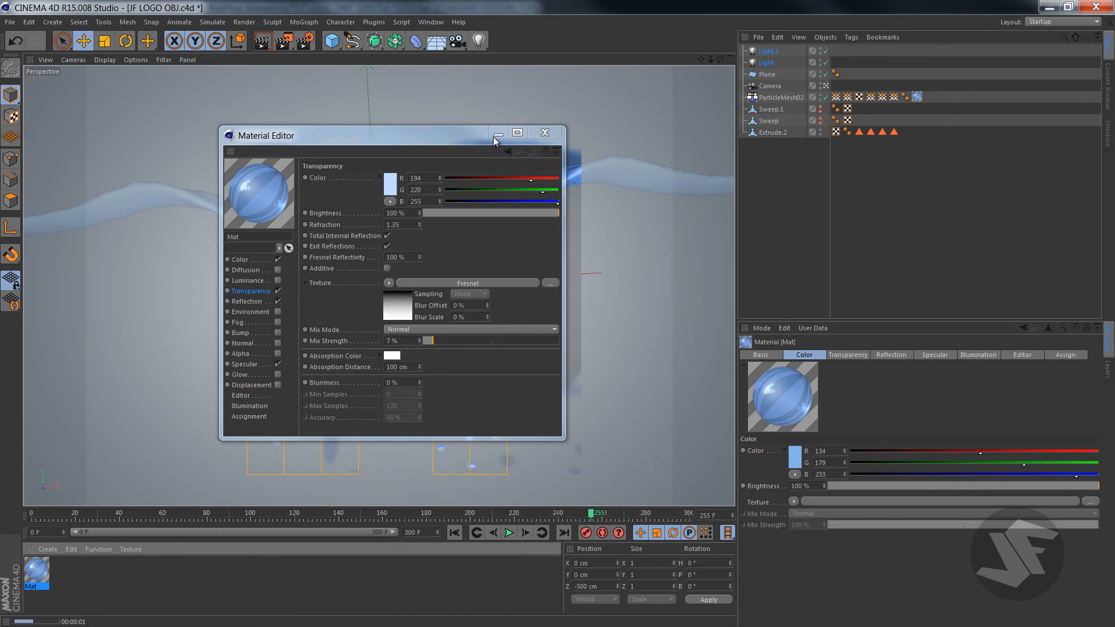
pyautogui.click(497, 134)
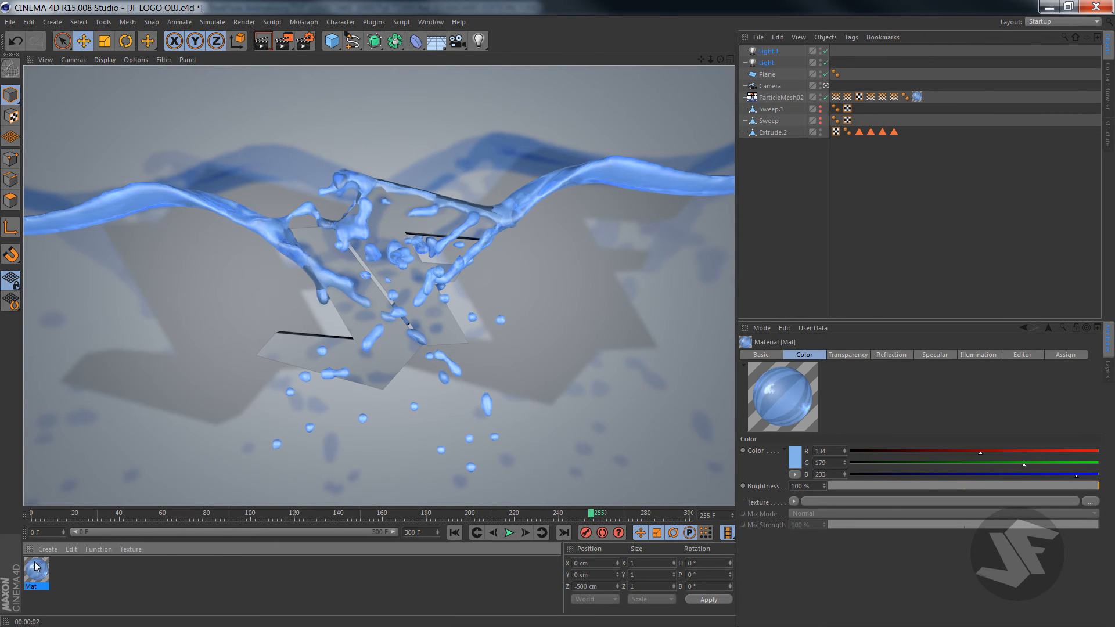
# Darken the fluid material's color to RGB 29, 71, 142 and render the camera view
pyautogui.doubleClick(35, 567)
pyautogui.click(246, 301)
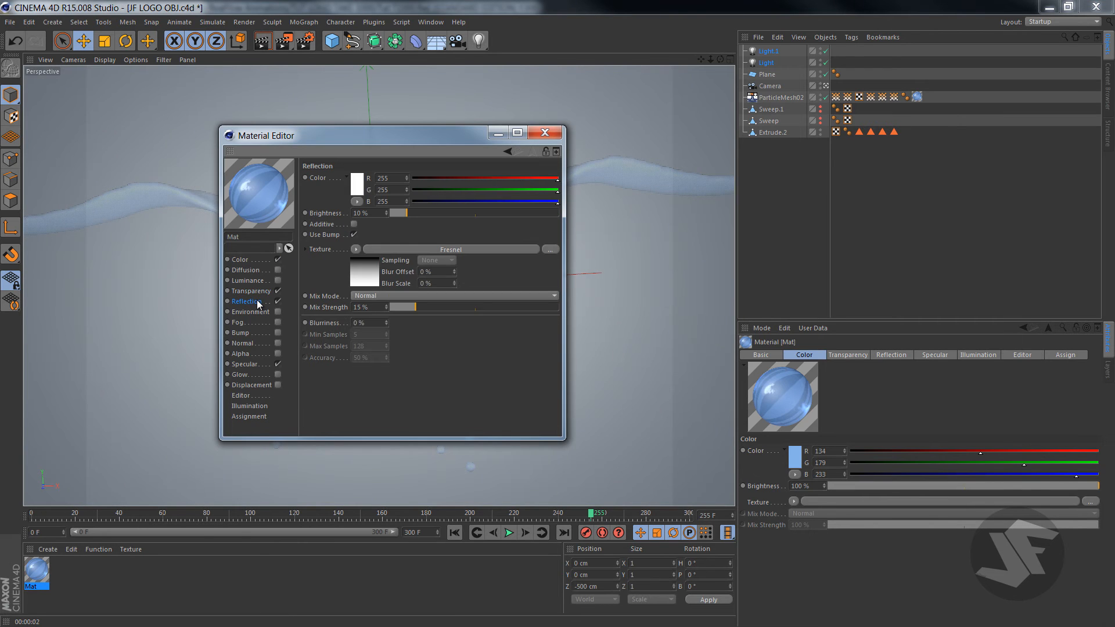
pyautogui.click(252, 259)
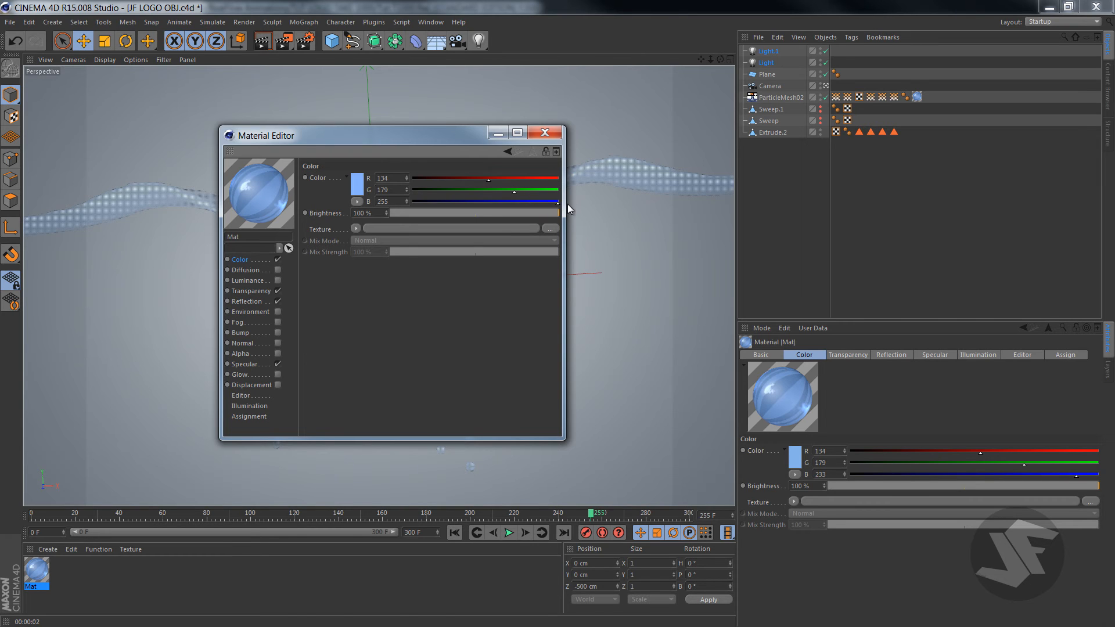
pyautogui.click(525, 200)
pyautogui.moveTo(486, 180); pyautogui.dragTo(494, 204)
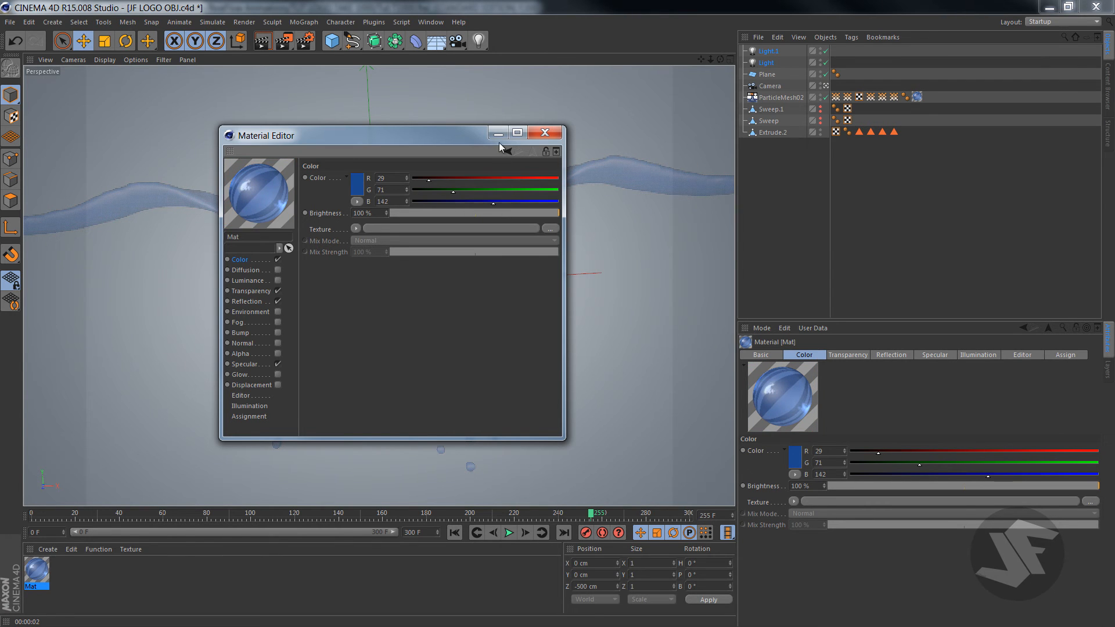
pyautogui.click(496, 136)
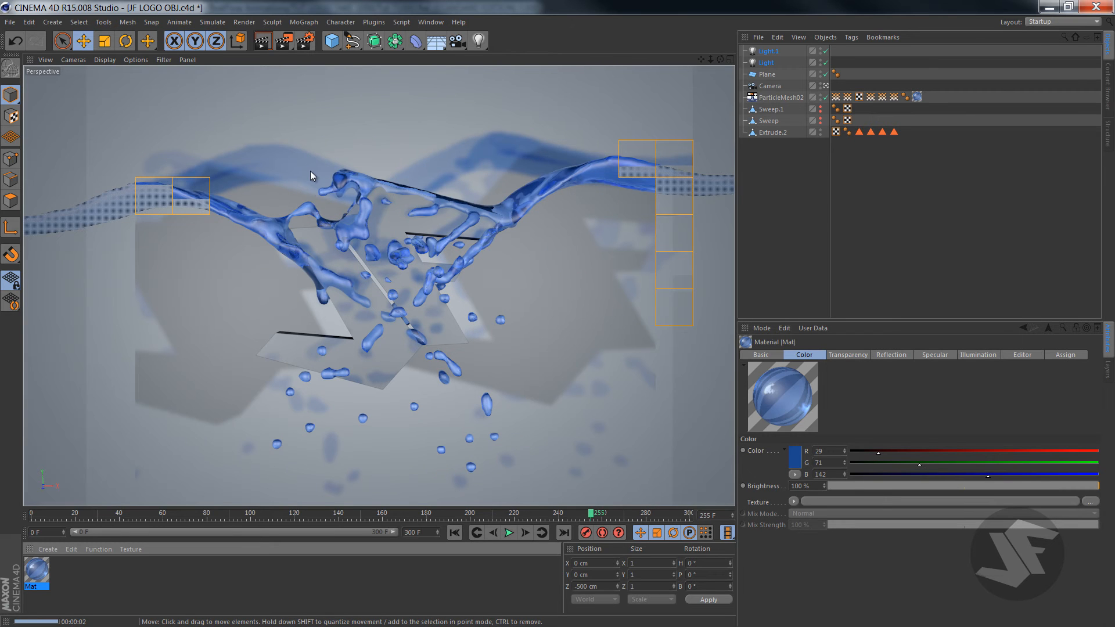
# Delete the backdrop plane and render the camera view at frame 263
pyautogui.click(768, 75)
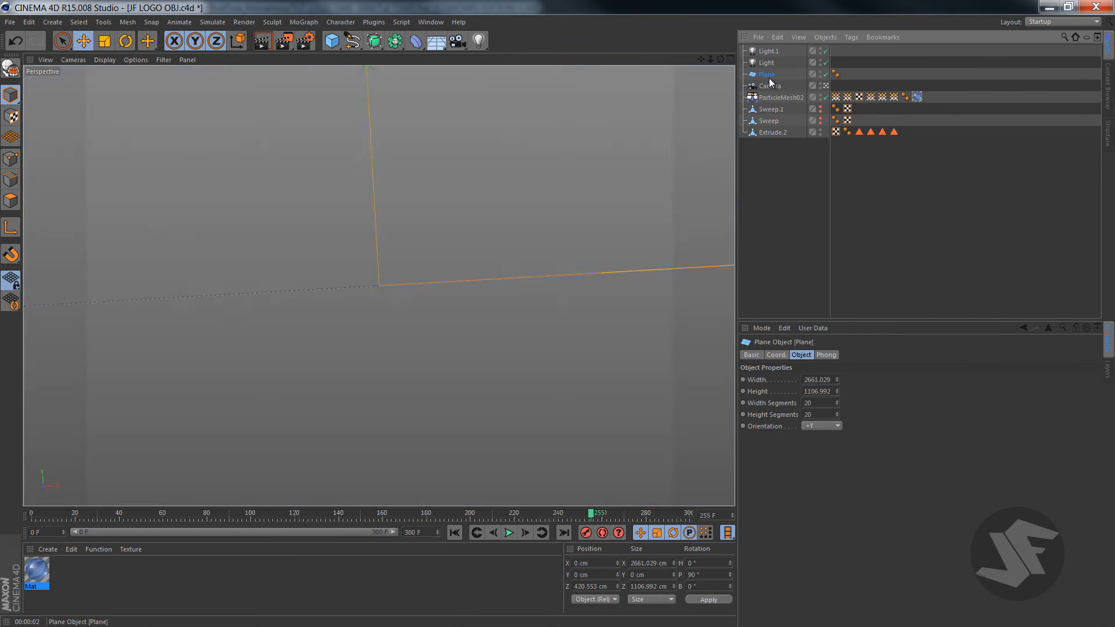
pyautogui.press('Delete')
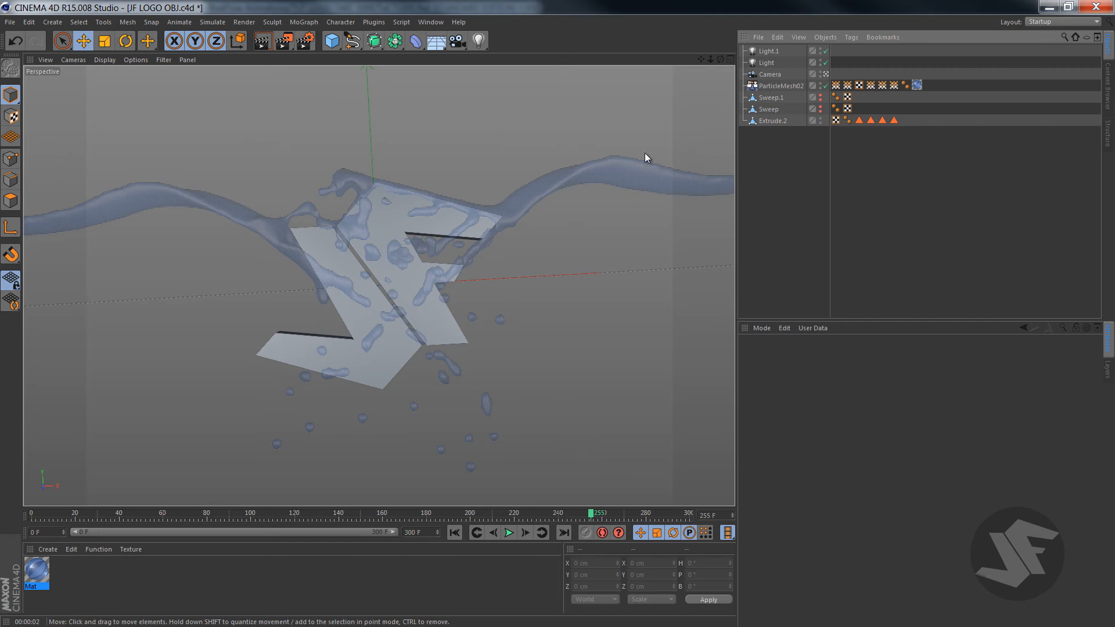
pyautogui.scroll(2, 483, 177)
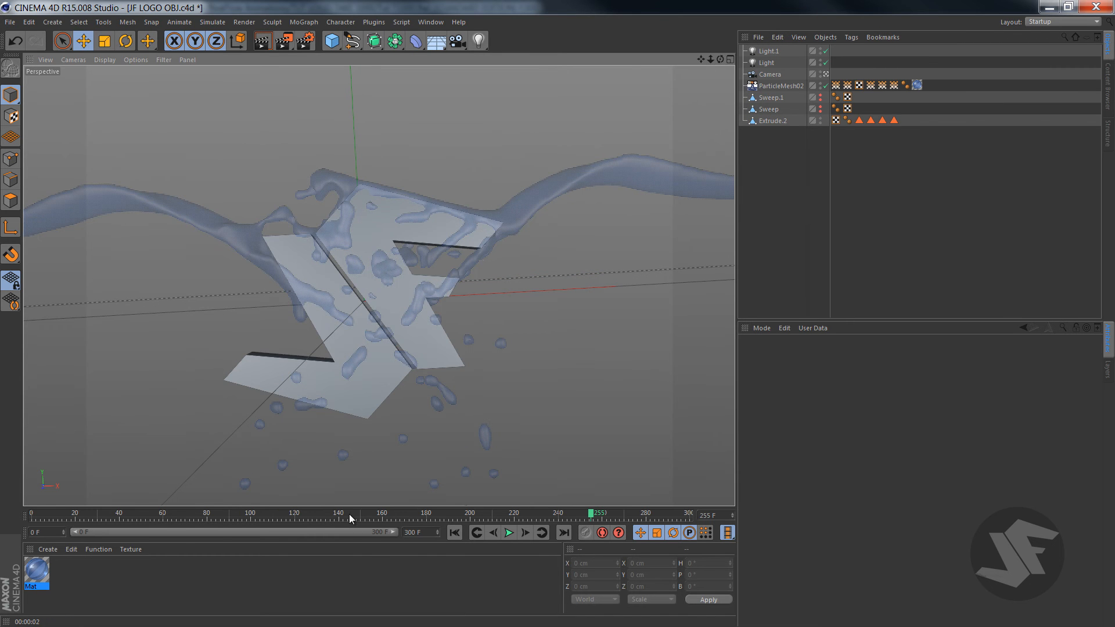
pyautogui.moveTo(350, 514); pyautogui.dragTo(609, 418)
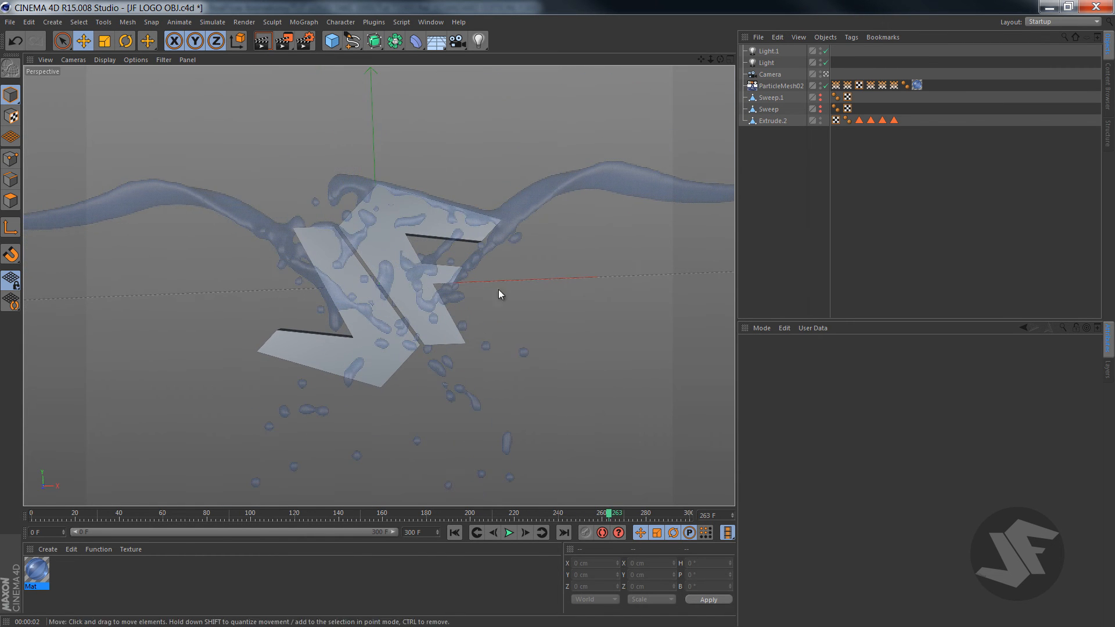
pyautogui.click(267, 42)
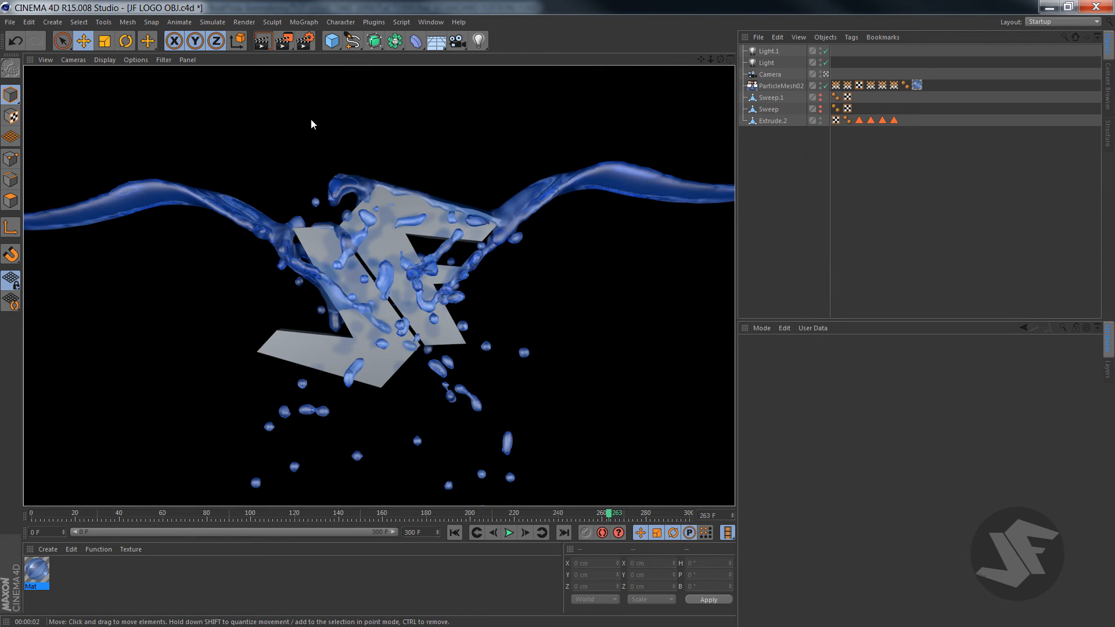
# Go to frame 234 and lower the intensity of both lights to 50%
pyautogui.click(413, 515)
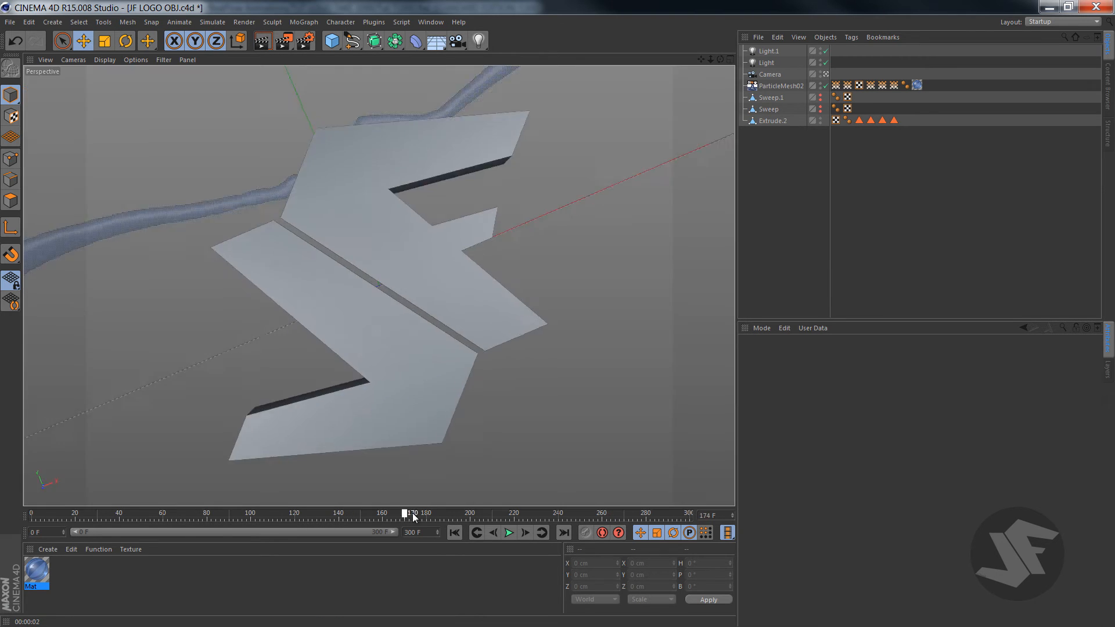
pyautogui.moveTo(413, 518); pyautogui.dragTo(546, 514)
pyautogui.moveTo(795, 64); pyautogui.dragTo(733, 27)
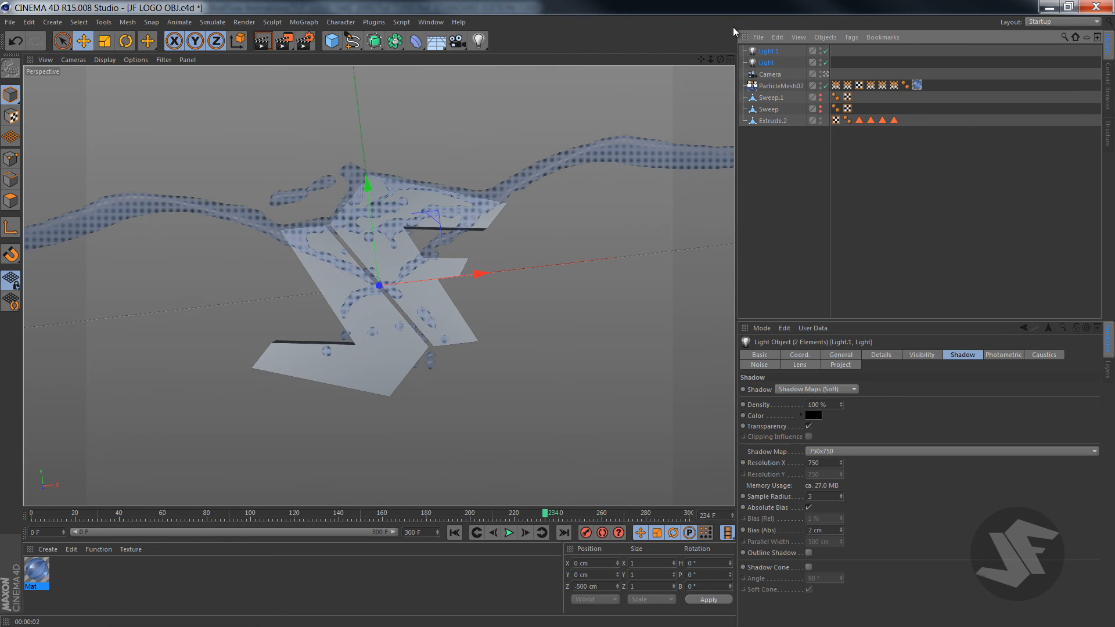
pyautogui.click(880, 353)
pyautogui.click(912, 353)
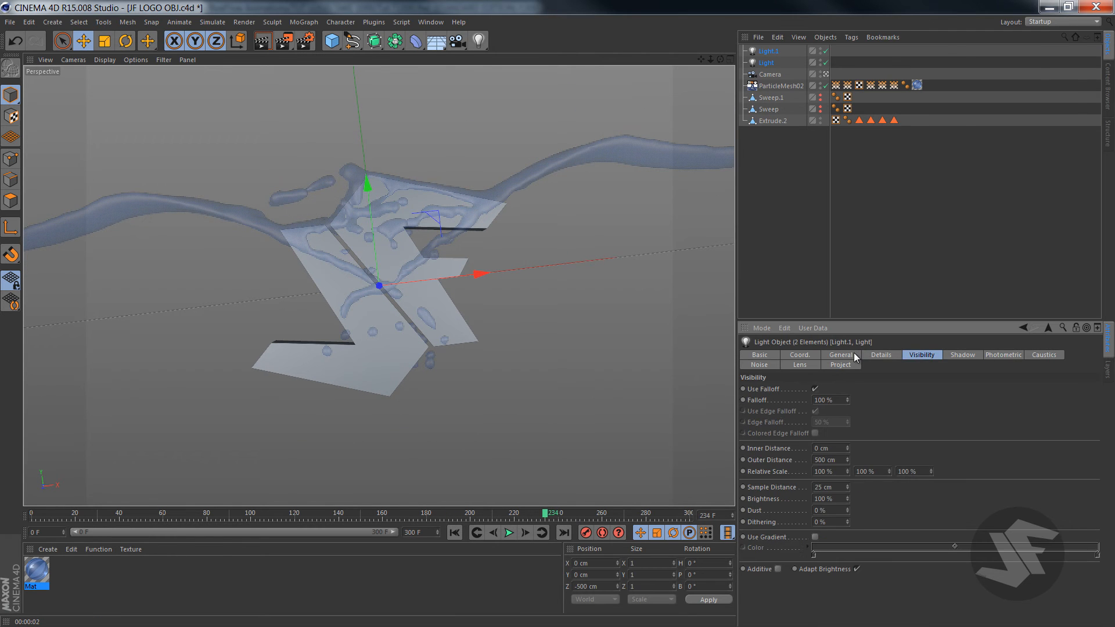
pyautogui.click(854, 354)
pyautogui.moveTo(952, 424); pyautogui.dragTo(962, 427)
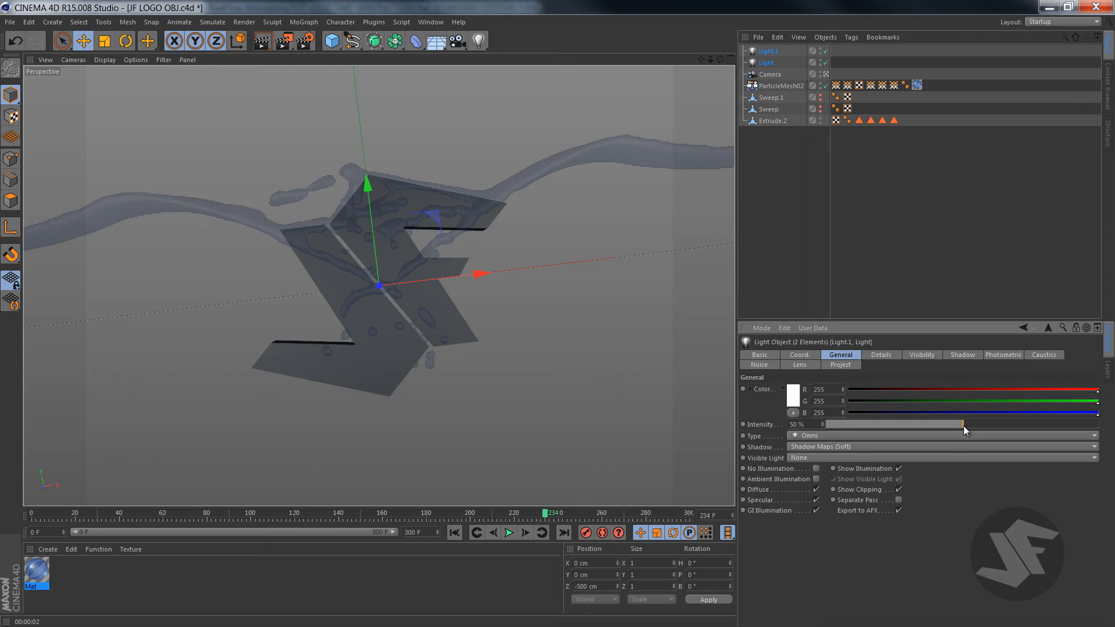
# Render the camera view and raise the brightness of the fluid material's reflection
pyautogui.click(261, 43)
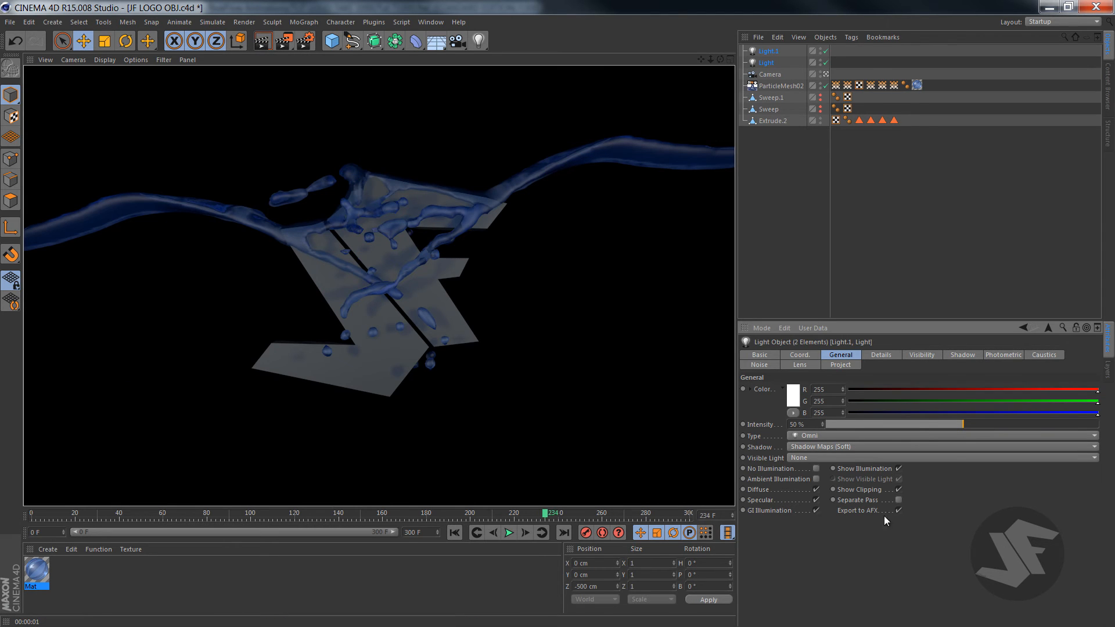
pyautogui.doubleClick(42, 575)
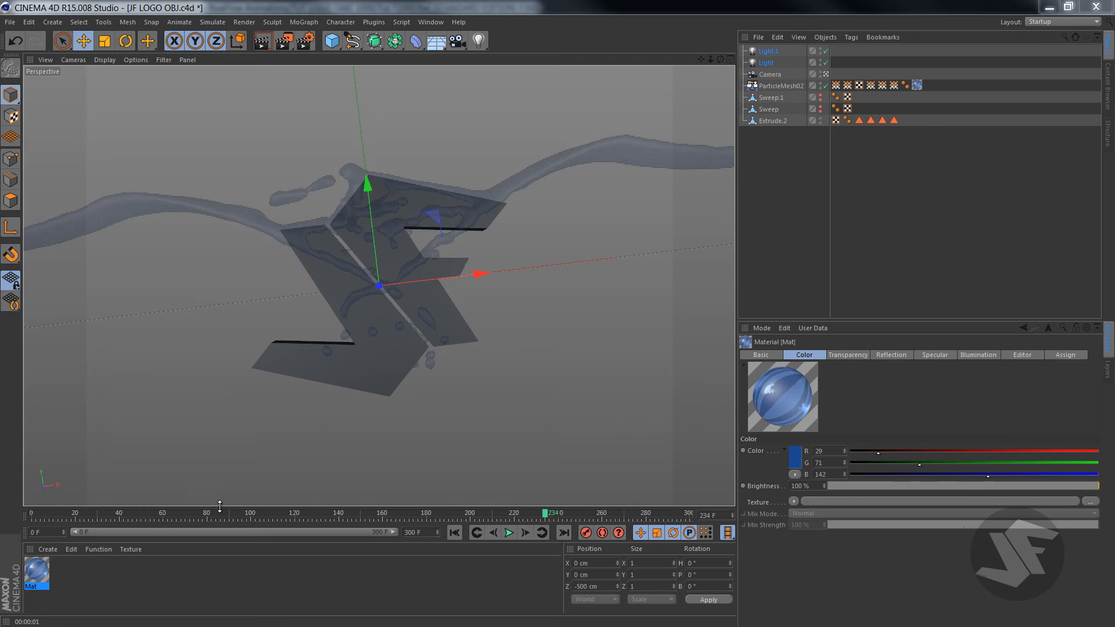
pyautogui.click(247, 301)
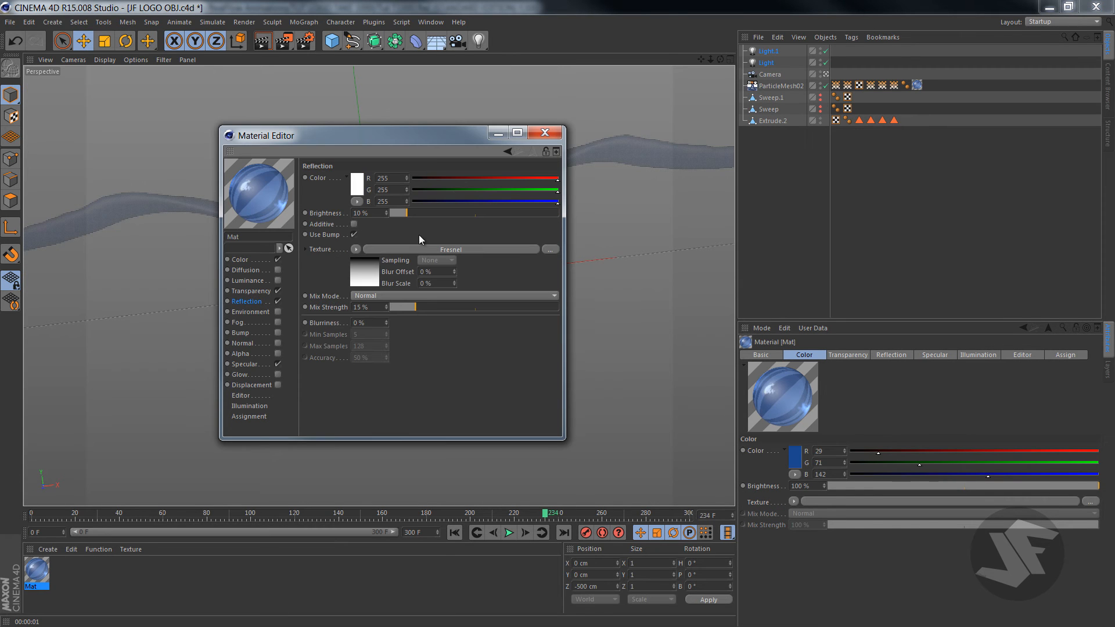
pyautogui.moveTo(433, 215); pyautogui.dragTo(443, 213)
# Set the fluid material's transparency mix strength to 20% and render the camera view
pyautogui.click(250, 291)
pyautogui.moveTo(445, 340); pyautogui.dragTo(451, 340)
pyautogui.click(496, 134)
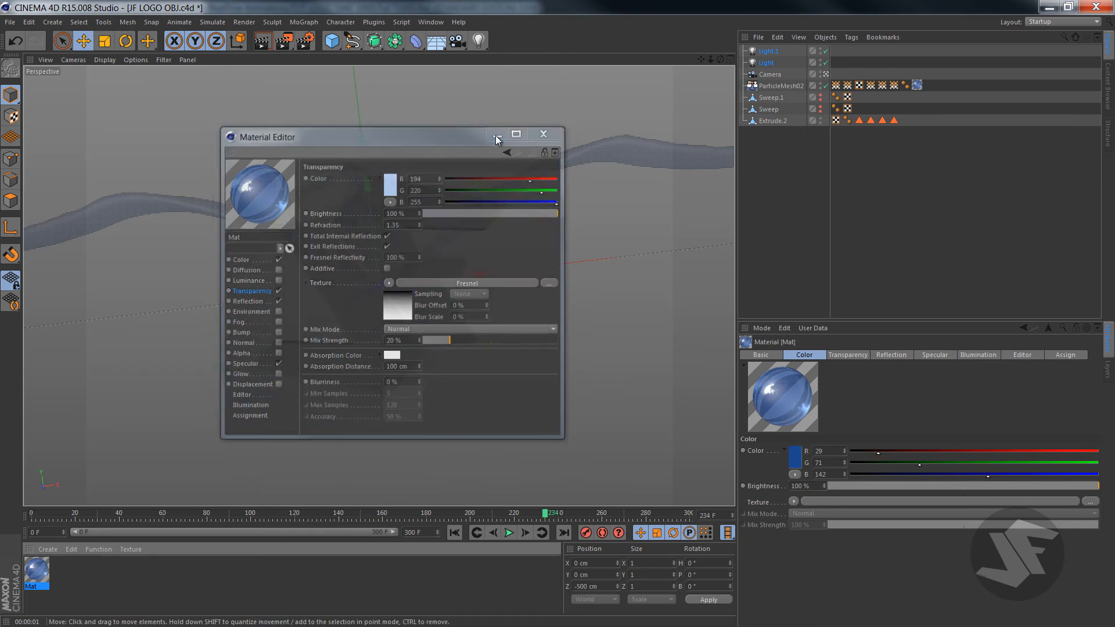
pyautogui.click(263, 43)
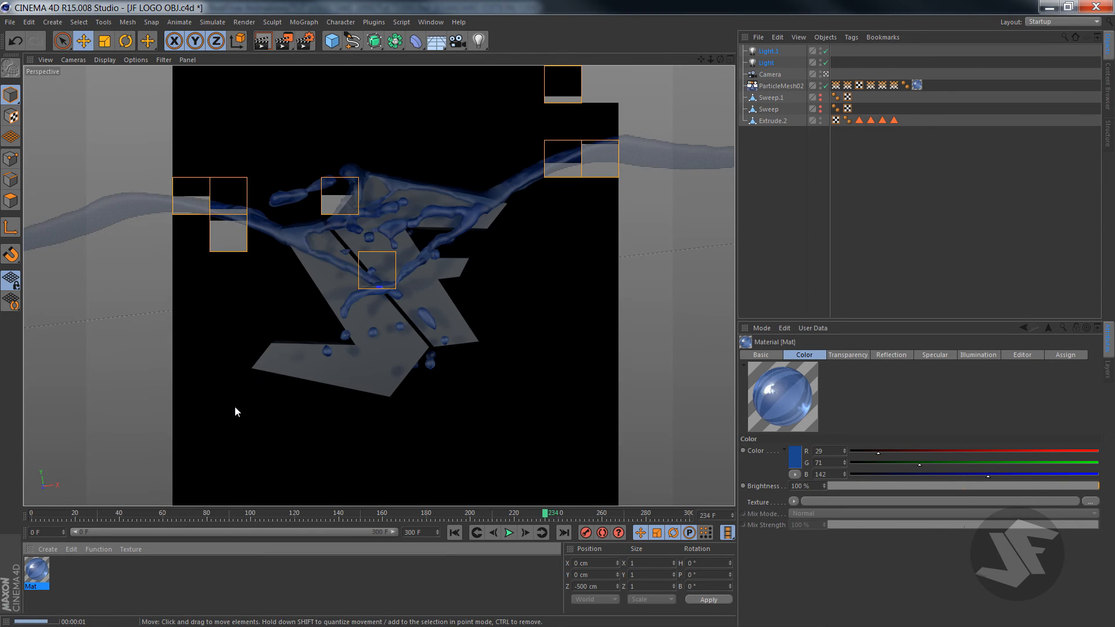
# Create a new material and enable its Diffusion channel
pyautogui.doubleClick(64, 591)
pyautogui.doubleClick(36, 572)
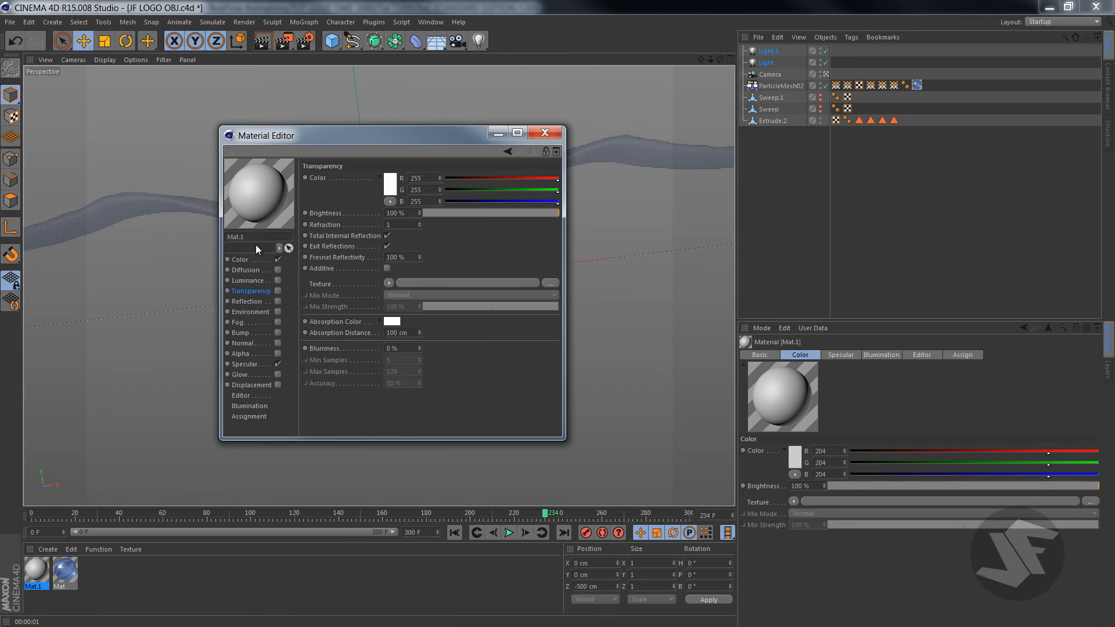
pyautogui.click(262, 259)
pyautogui.click(278, 269)
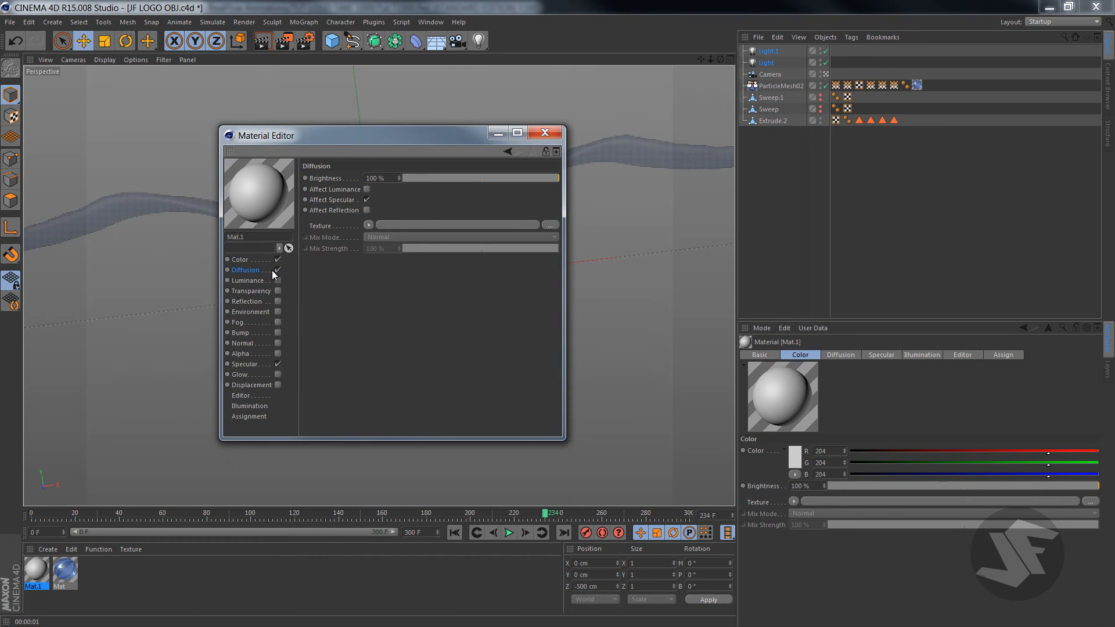
# Start loading an image for the new material's diffusion texture and browse to the Documents library
pyautogui.click(368, 225)
pyautogui.click(397, 249)
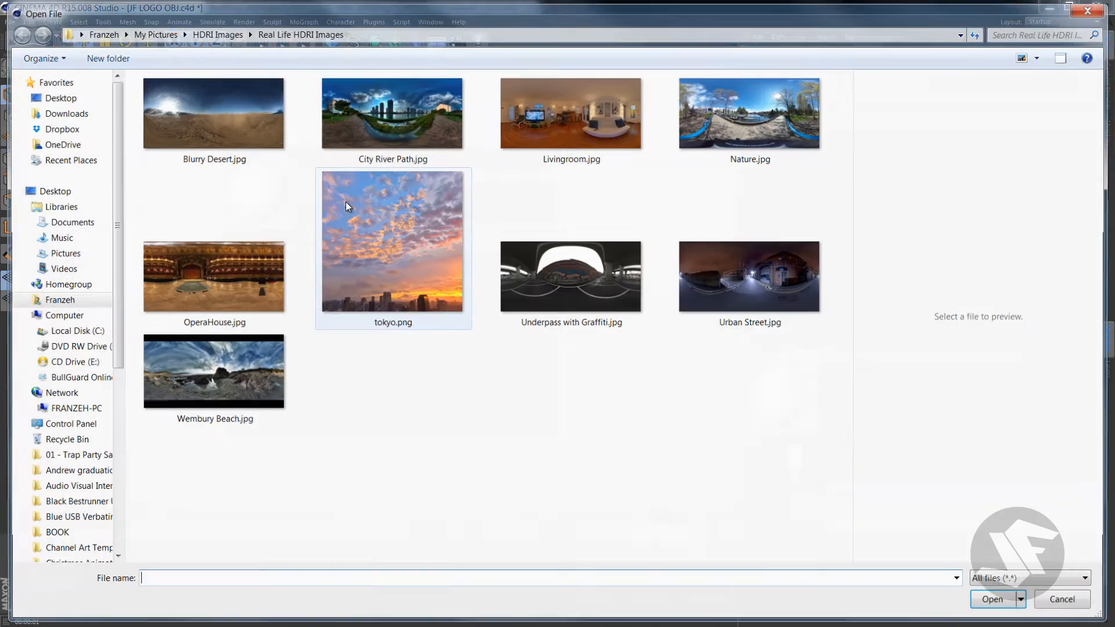
pyautogui.click(212, 32)
pyautogui.click(167, 32)
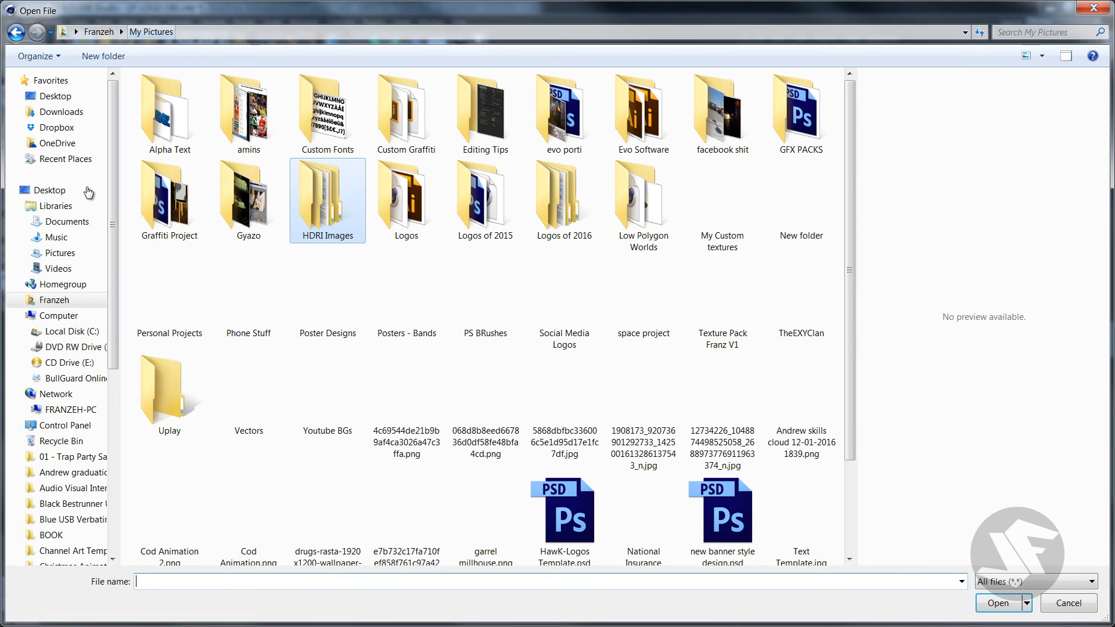
pyautogui.click(59, 269)
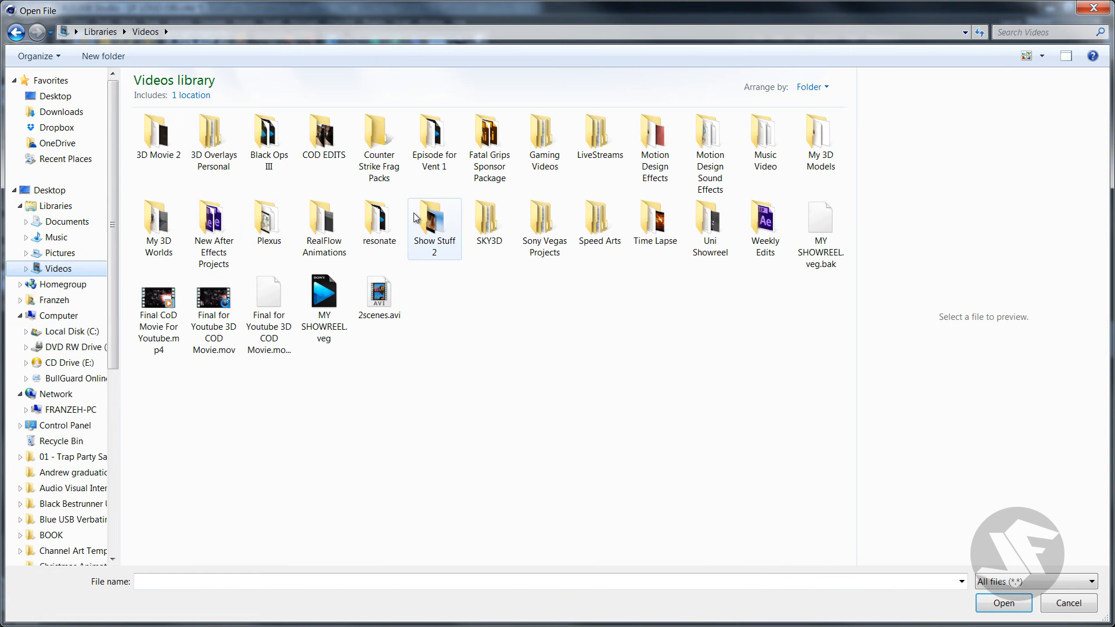
pyautogui.click(65, 221)
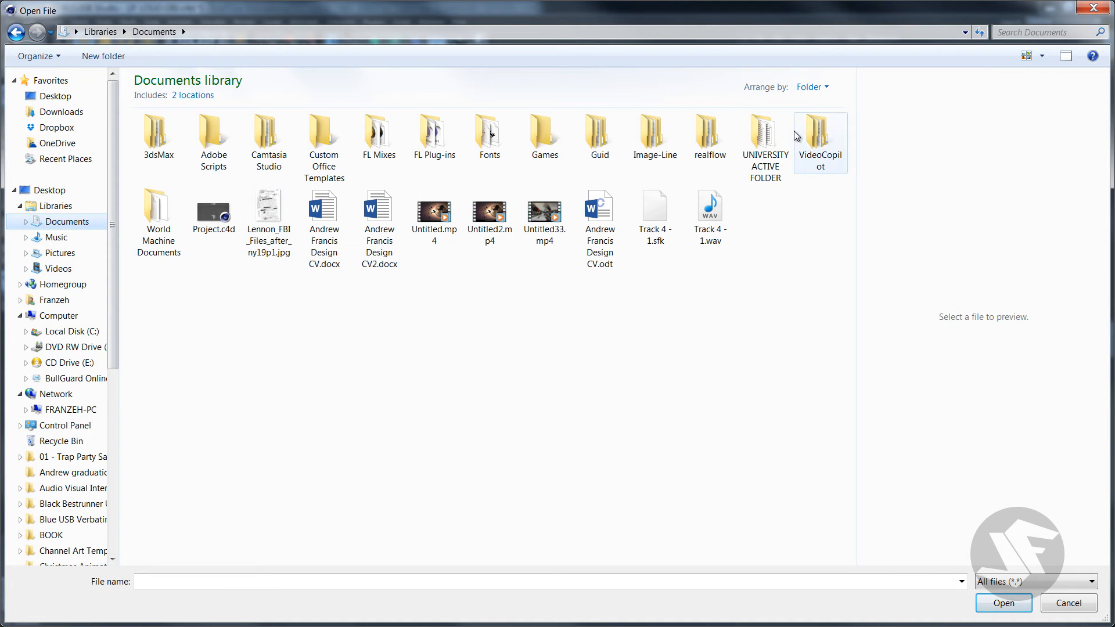
# Open the Pro_Shaders_maps folder inside the VideoCopilot Materials folder
pyautogui.doubleClick(827, 135)
pyautogui.doubleClick(319, 137)
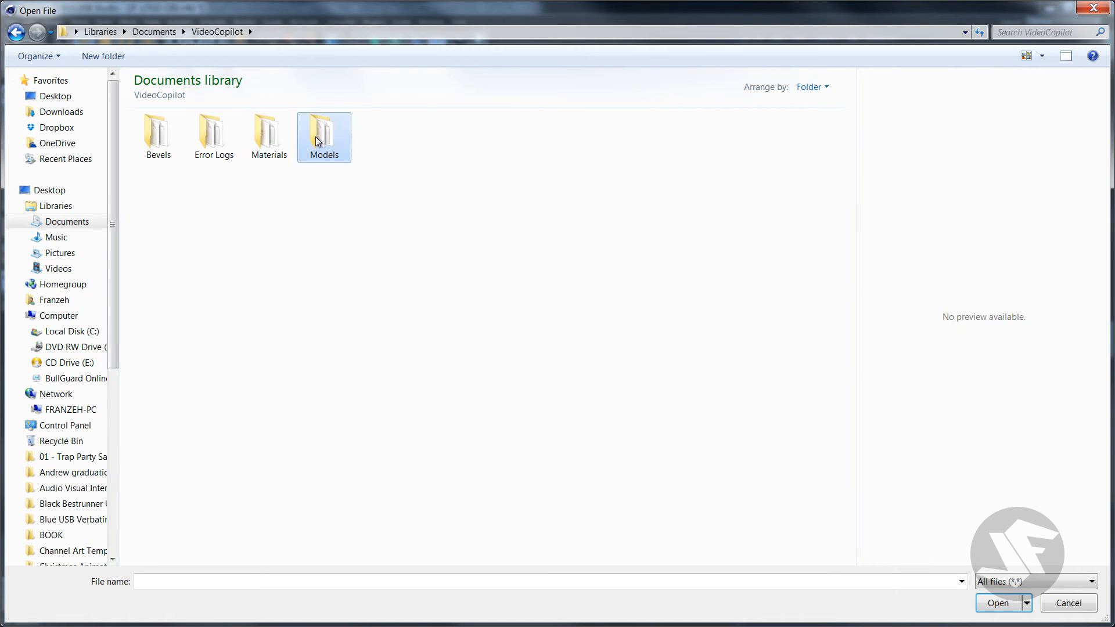
pyautogui.click(225, 33)
pyautogui.doubleClick(324, 138)
pyautogui.click(221, 31)
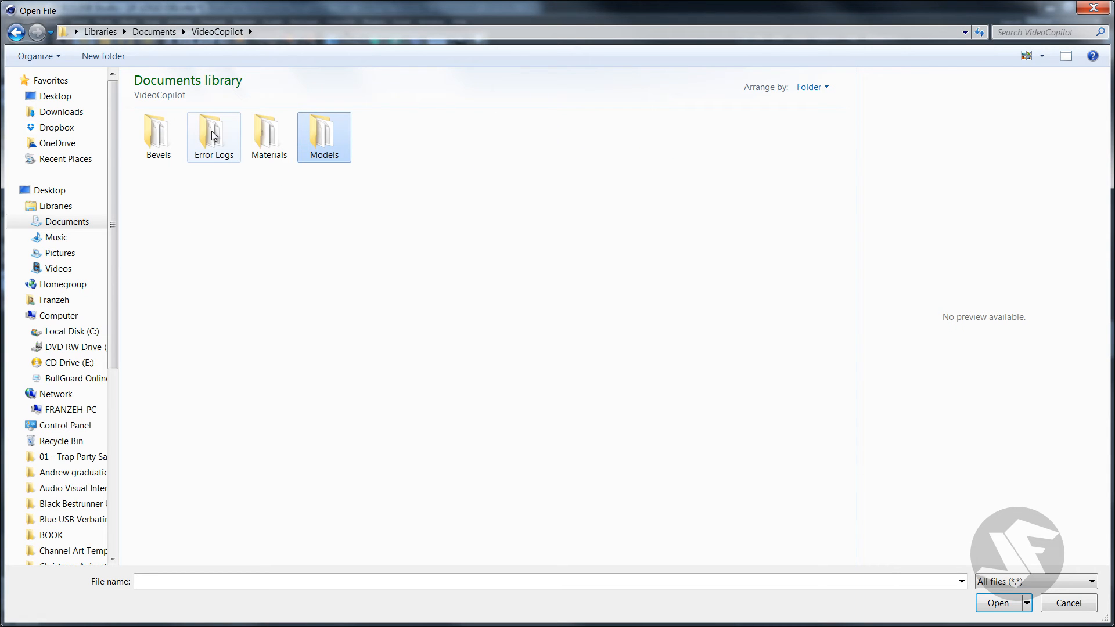
pyautogui.doubleClick(266, 138)
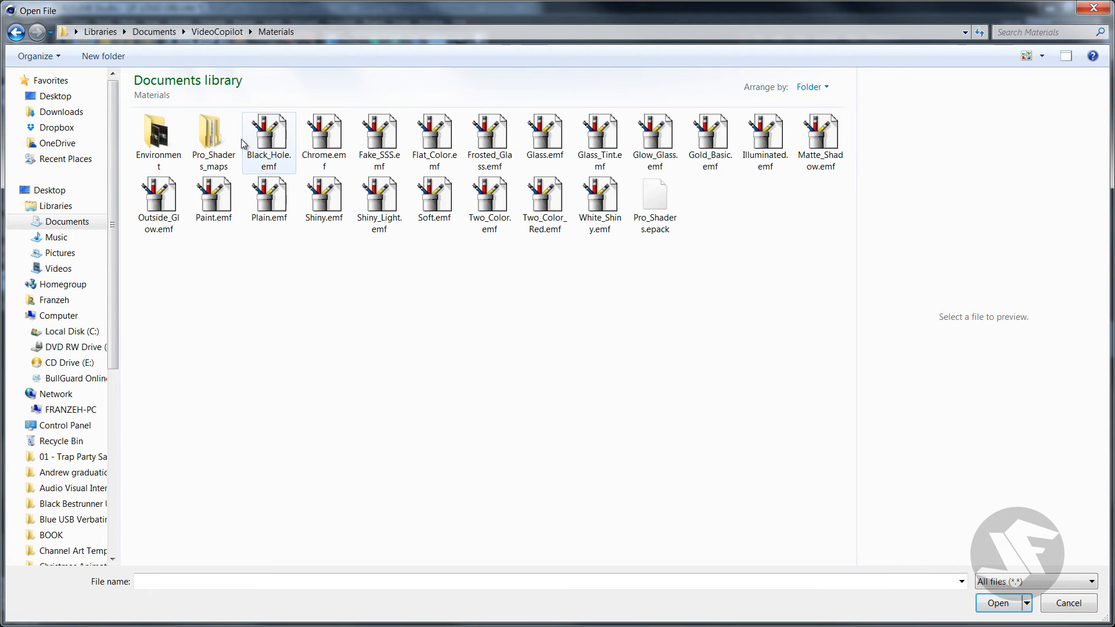
pyautogui.doubleClick(204, 139)
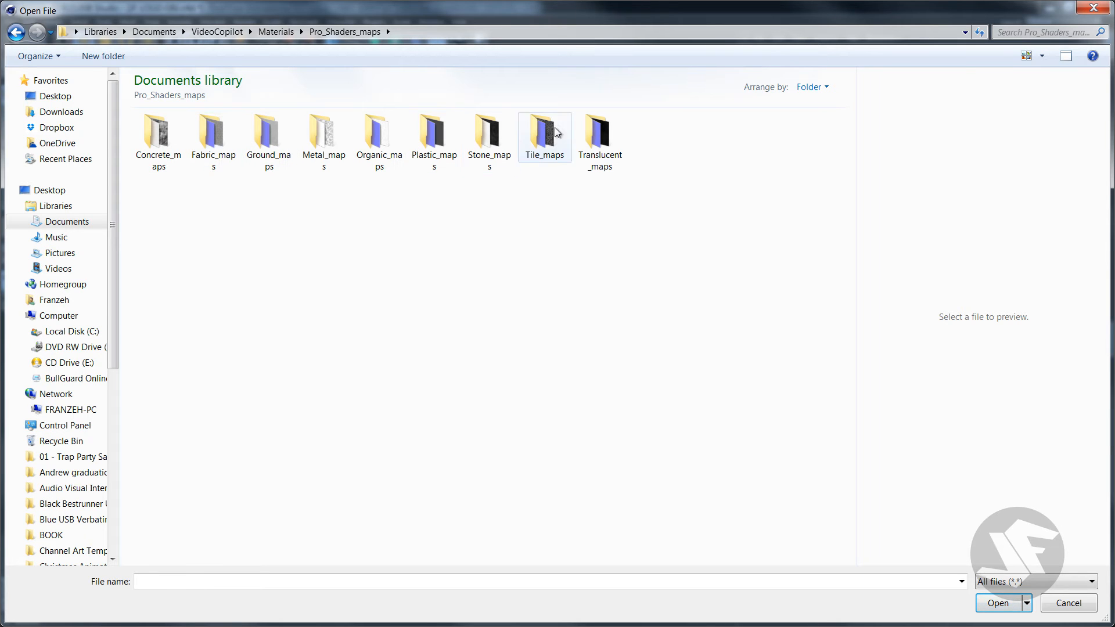
# Open the Stone_maps folder and widen the file preview area
pyautogui.doubleClick(487, 152)
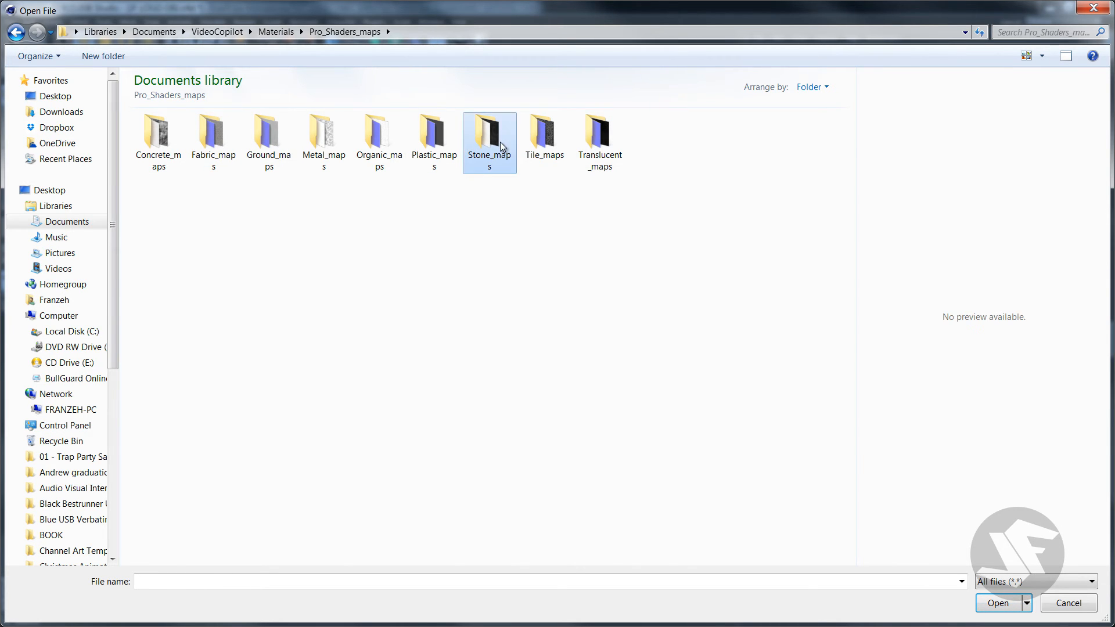
pyautogui.rightClick(405, 180)
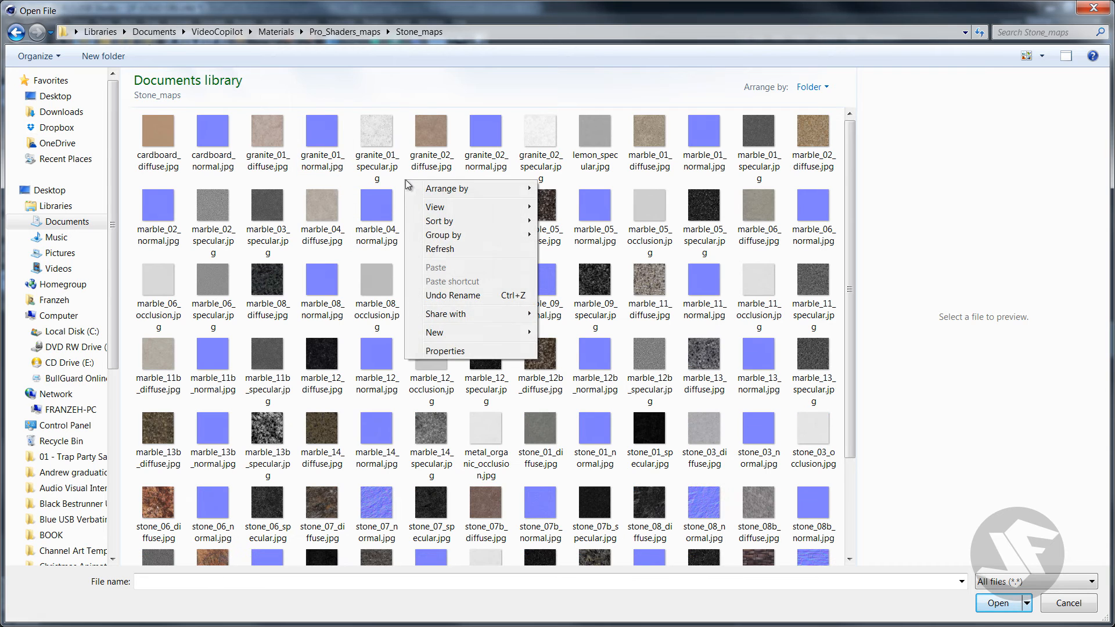
pyautogui.click(507, 24)
pyautogui.moveTo(859, 221); pyautogui.dragTo(713, 221)
# Examine the previews of the stone textures from cardboard_diffuse.jpg to marble_12b_diffuse.jpg for a suitable diffusion map
pyautogui.click(158, 140)
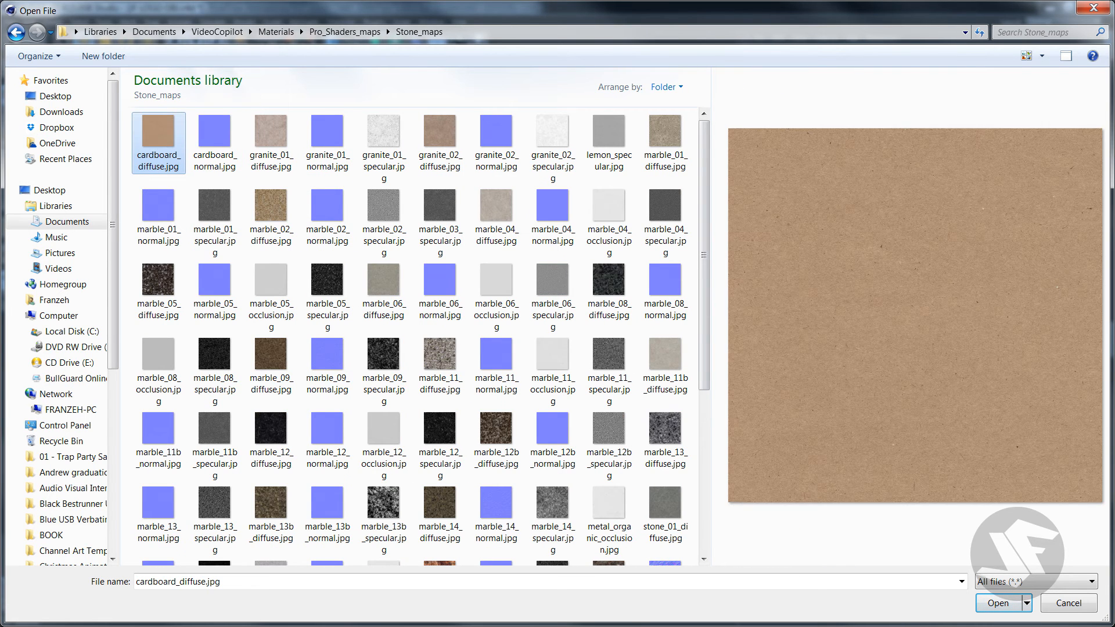
pyautogui.press('Right')
pyautogui.press('Right')
pyautogui.press('Right')
pyautogui.press('Right')
pyautogui.press('Left')
pyautogui.press('Left')
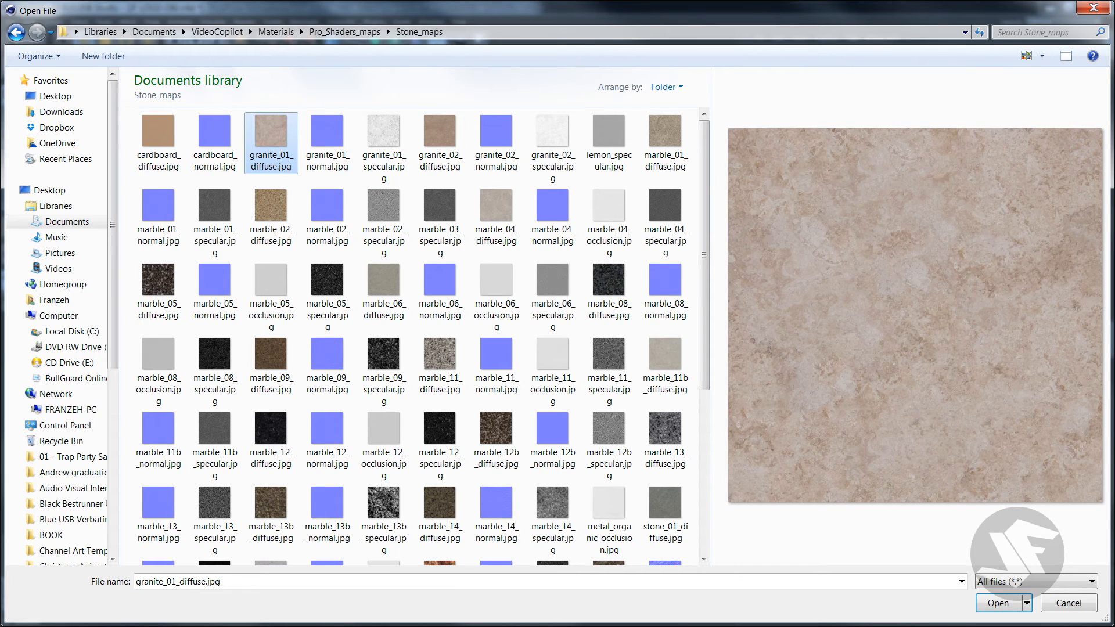
pyautogui.press('Right')
pyautogui.press('Right')
pyautogui.press('Right')
pyautogui.press('Right')
pyautogui.press('Down')
pyautogui.press('Left')
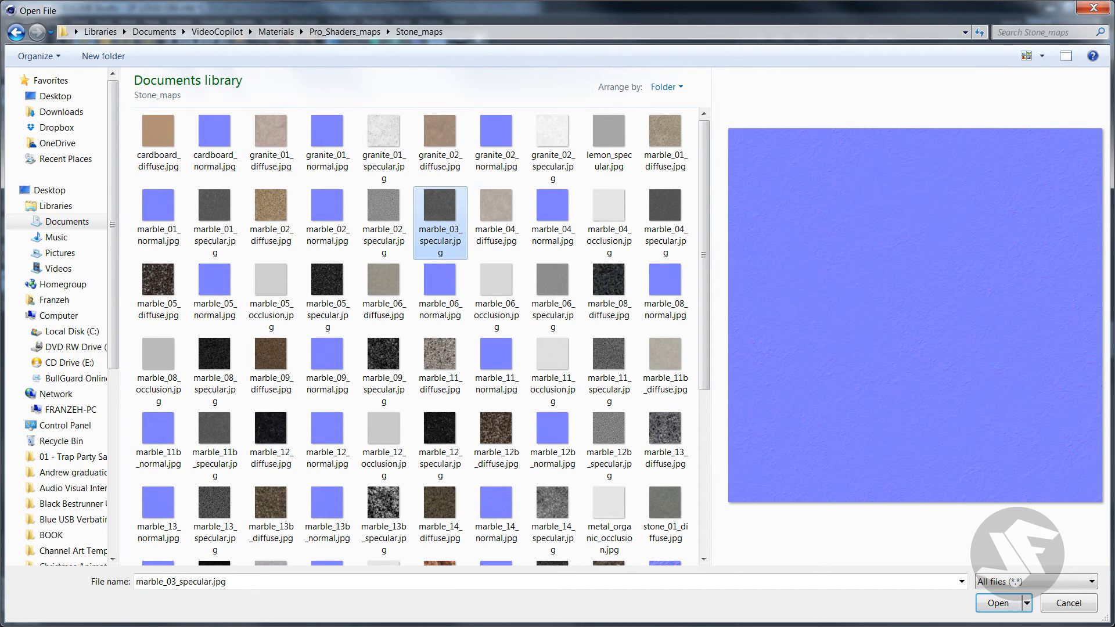
pyautogui.press('Left')
pyautogui.press('Left')
pyautogui.press('Left')
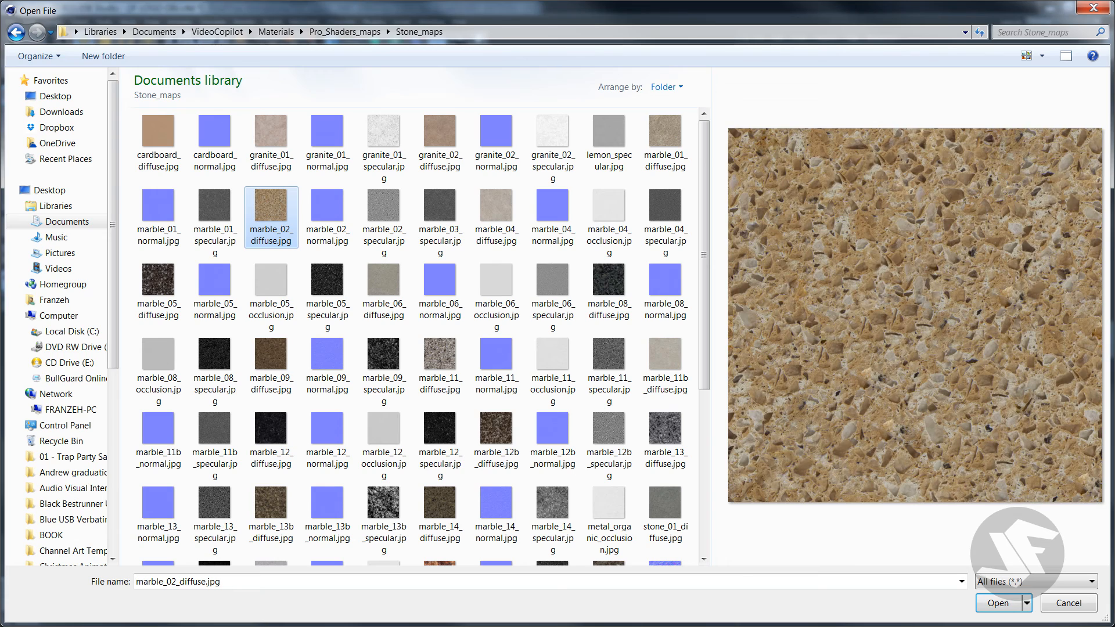
pyautogui.press('Down')
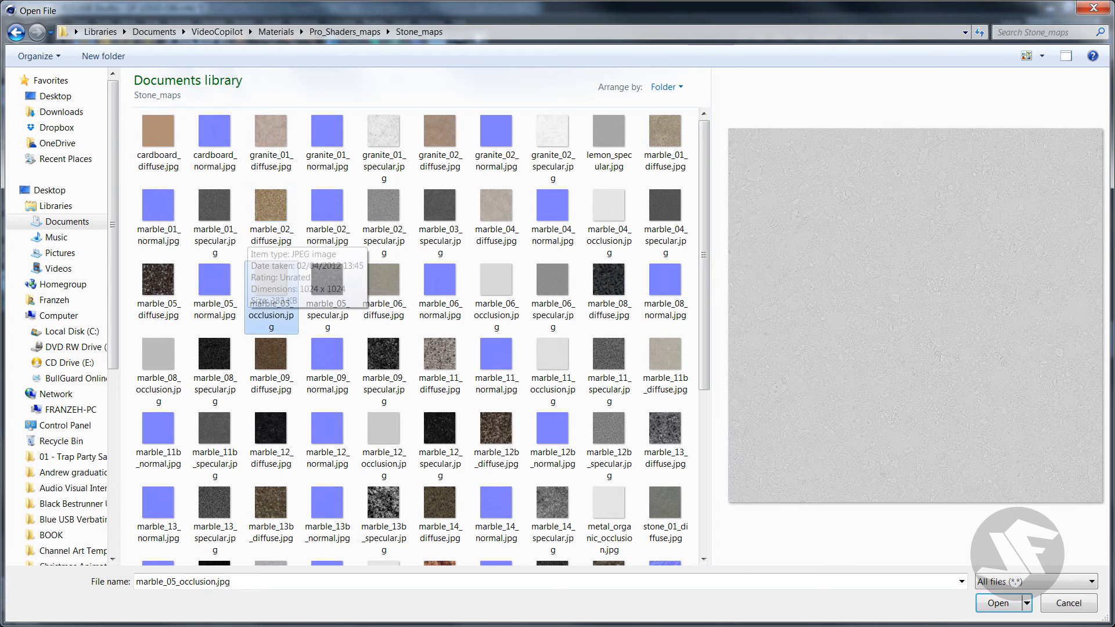
pyautogui.press('Left')
pyautogui.press('Left')
pyautogui.press('Right')
pyautogui.press('Right')
pyautogui.press('Right')
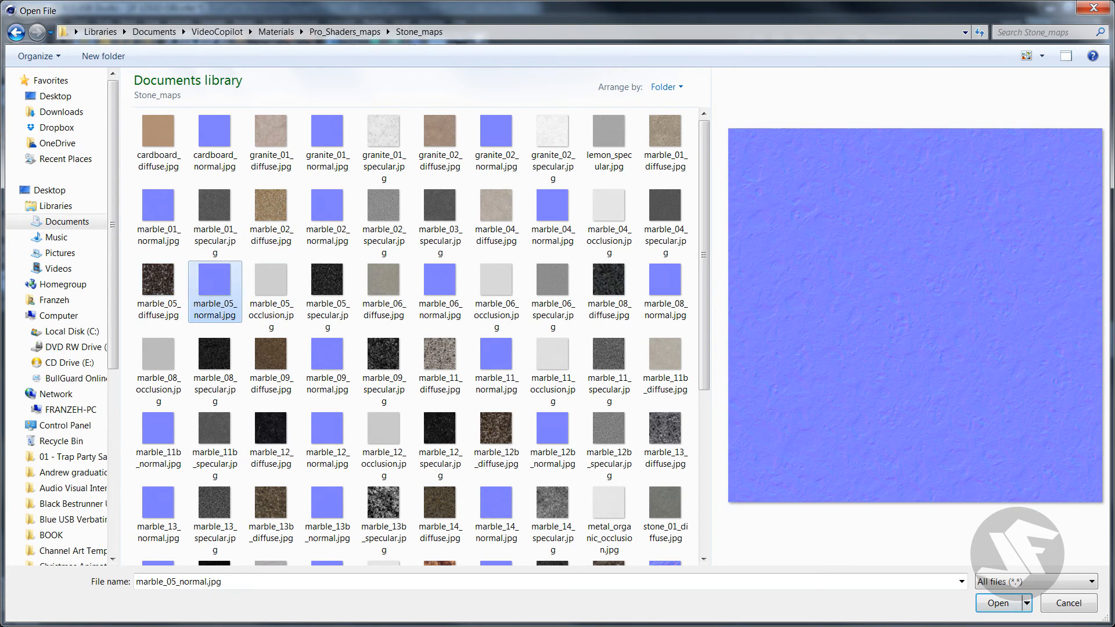
pyautogui.press('Right')
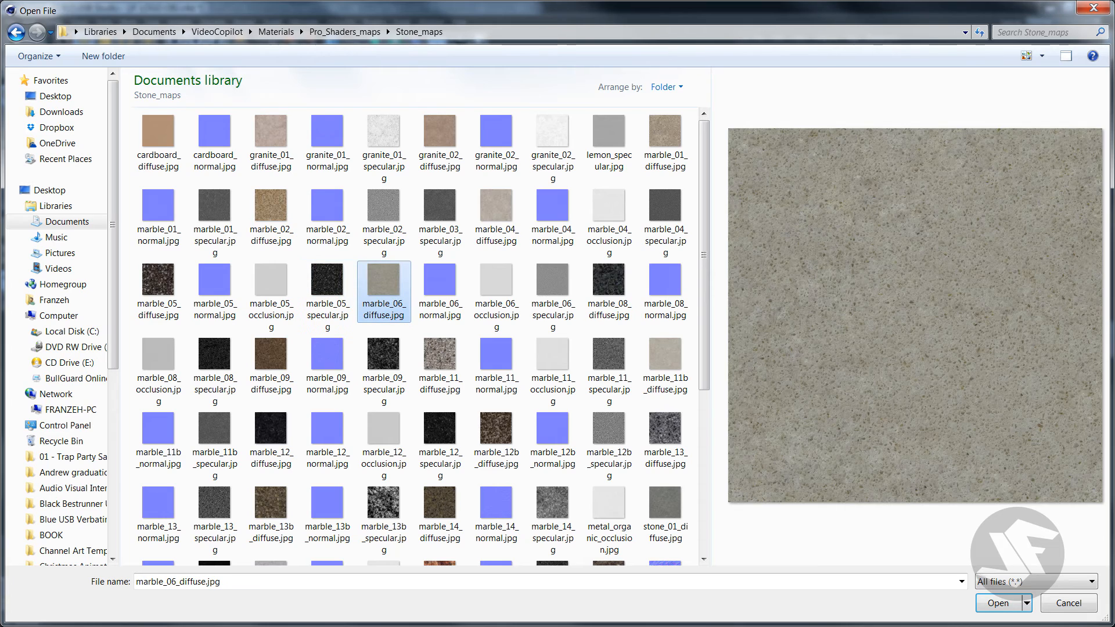
pyautogui.press('Down')
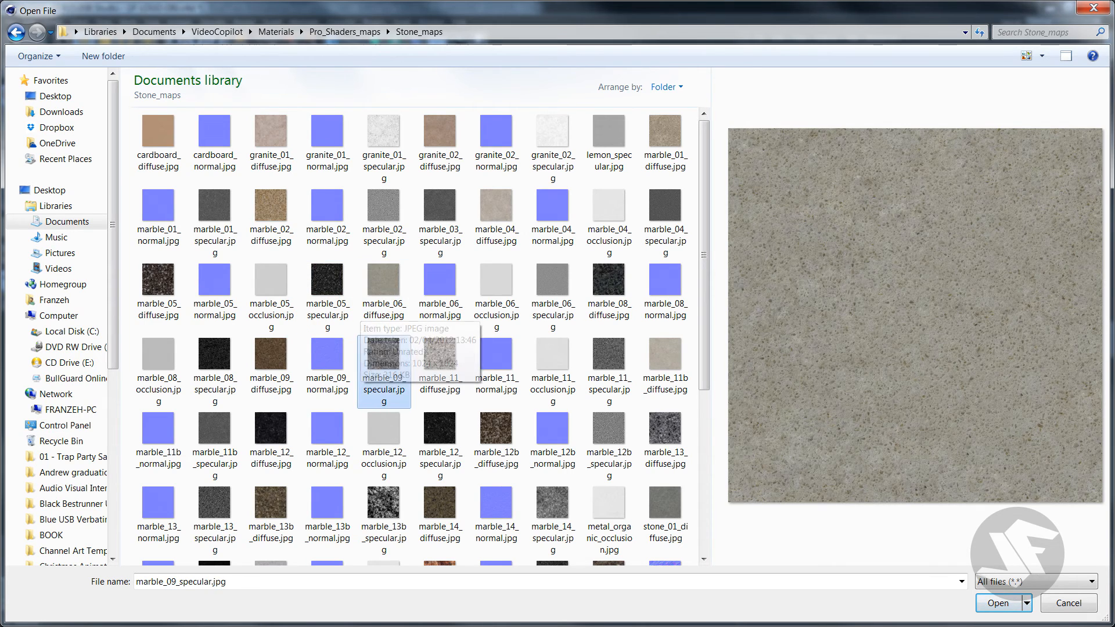
pyautogui.press('Right')
pyautogui.press('Down')
pyautogui.press('Left')
pyautogui.press('Left')
pyautogui.press('Left')
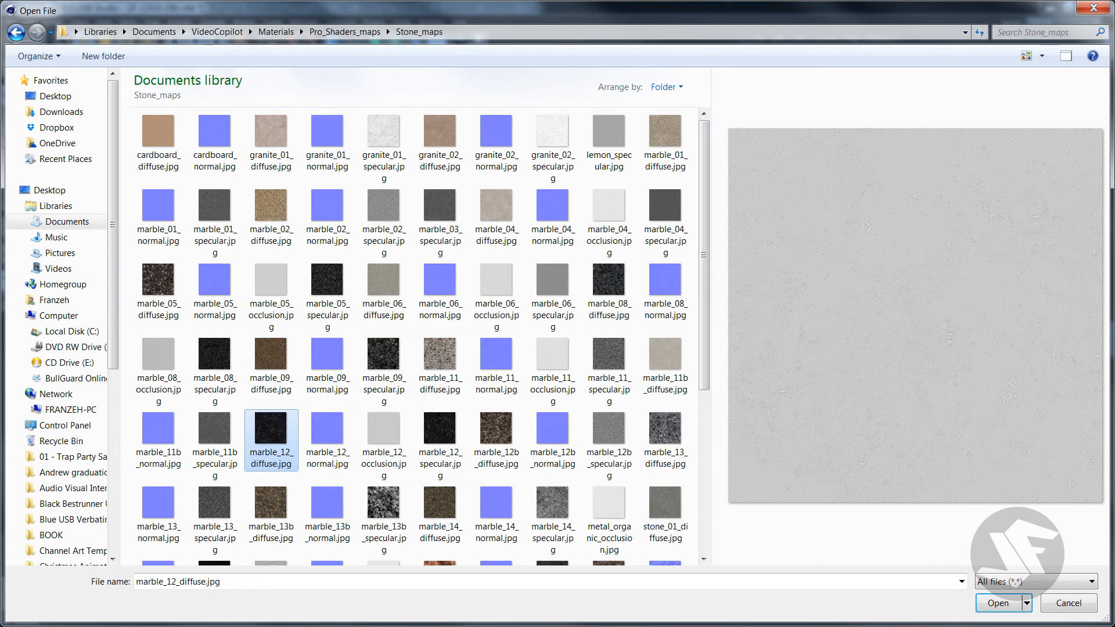
pyautogui.press('Right')
pyautogui.press('Left')
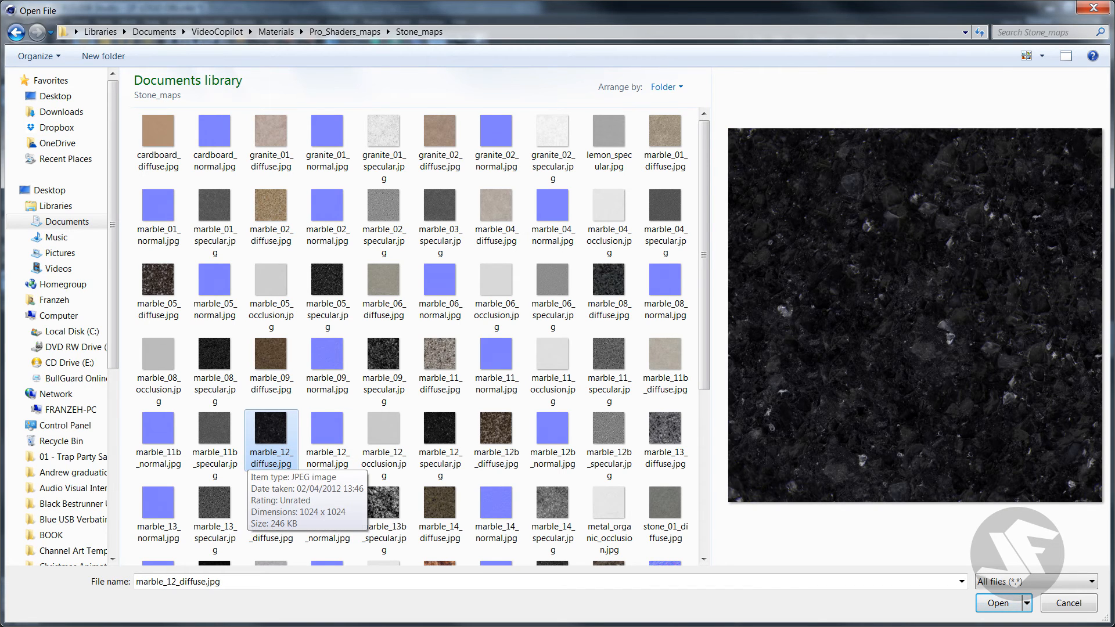
pyautogui.press('Right')
pyautogui.press('Right')
pyautogui.press('Right')
pyautogui.press('Right')
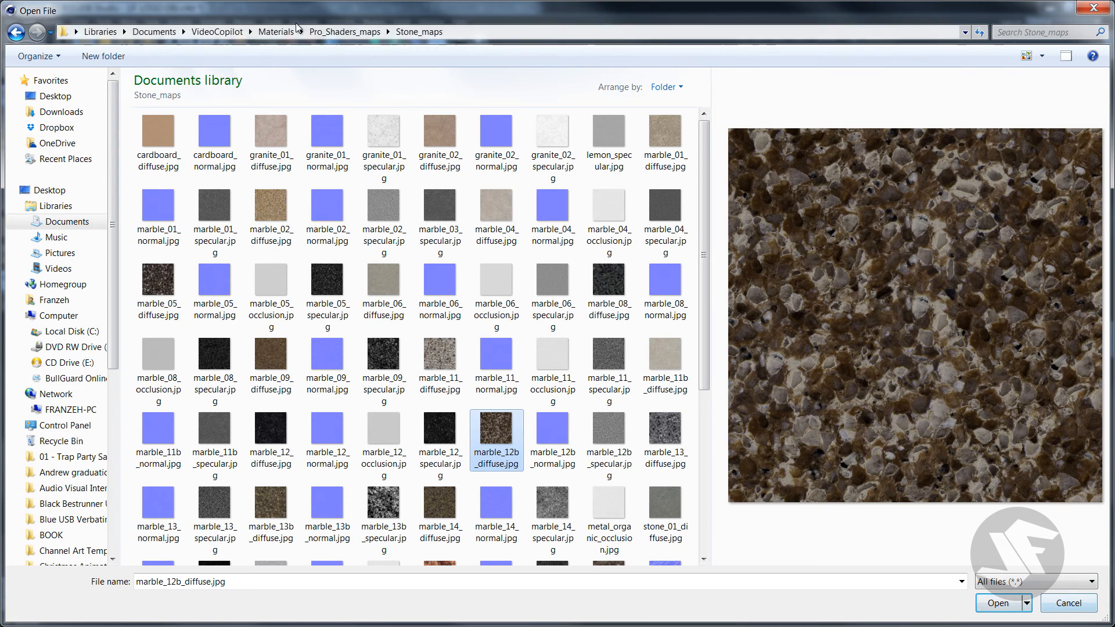
# Load asphalt_01_diffuse.jpg from the Ground_maps folder as the diffusion texture without copying it to the project location
pyautogui.click(276, 31)
pyautogui.doubleClick(212, 138)
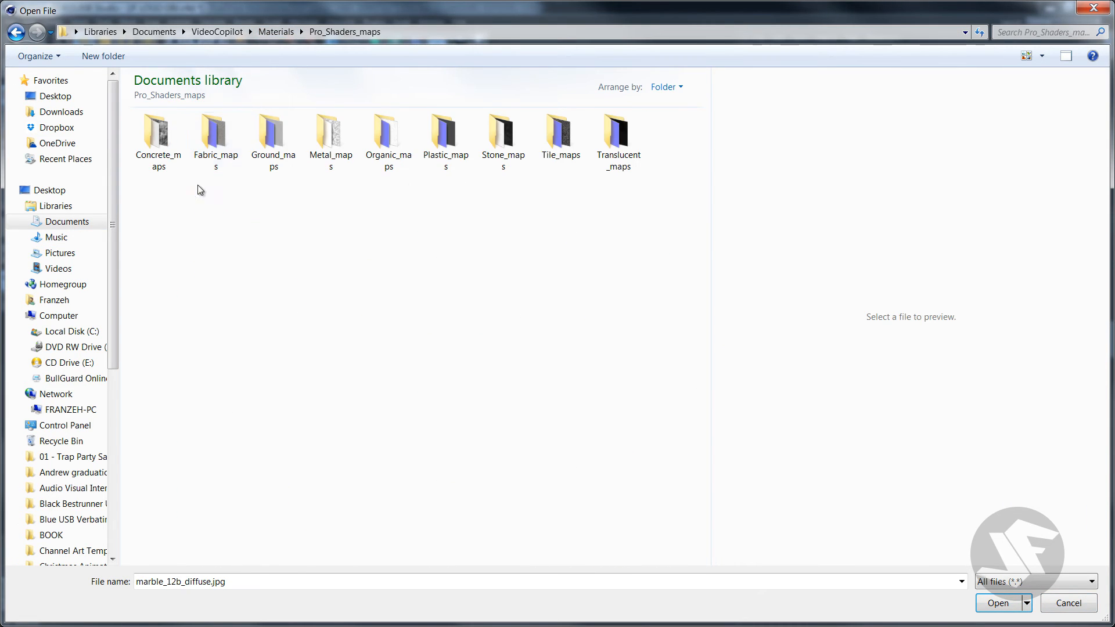
pyautogui.doubleClick(280, 140)
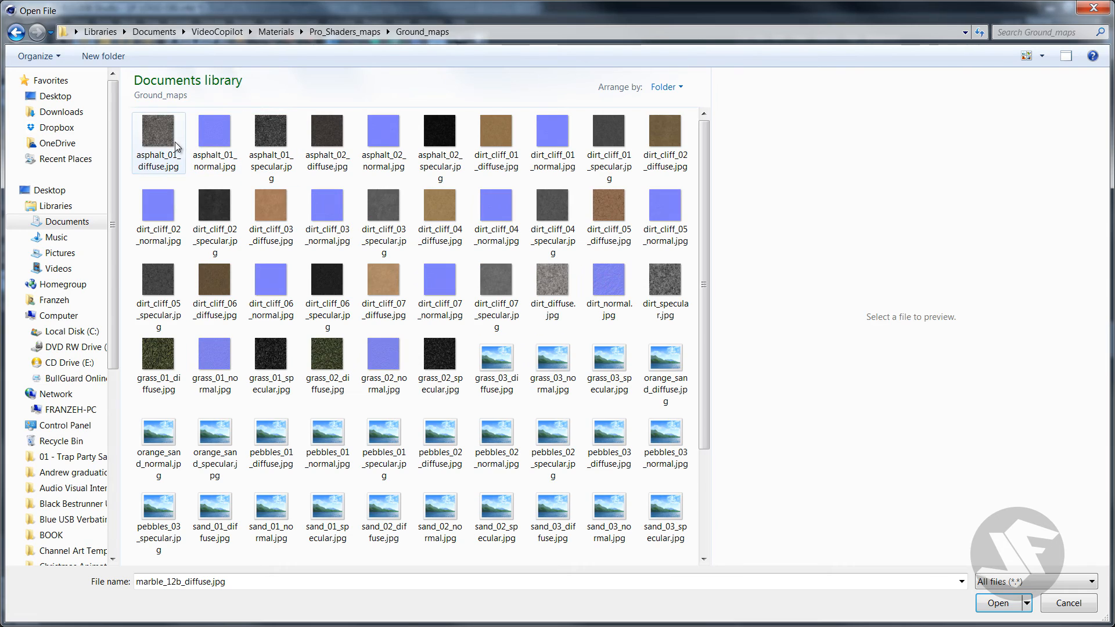
pyautogui.click(181, 141)
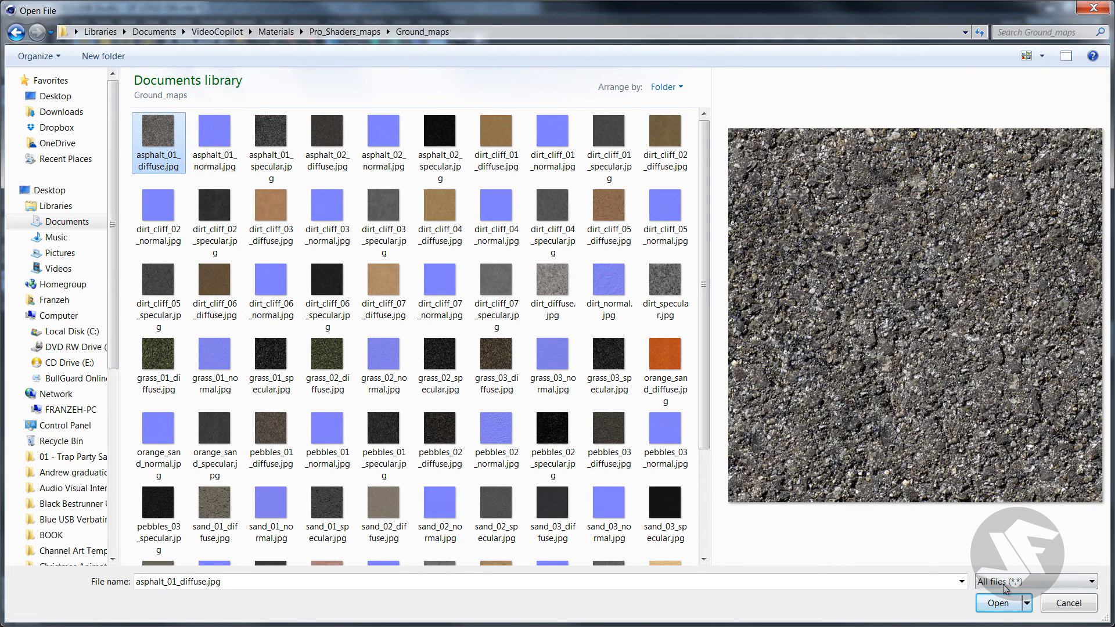
pyautogui.click(998, 603)
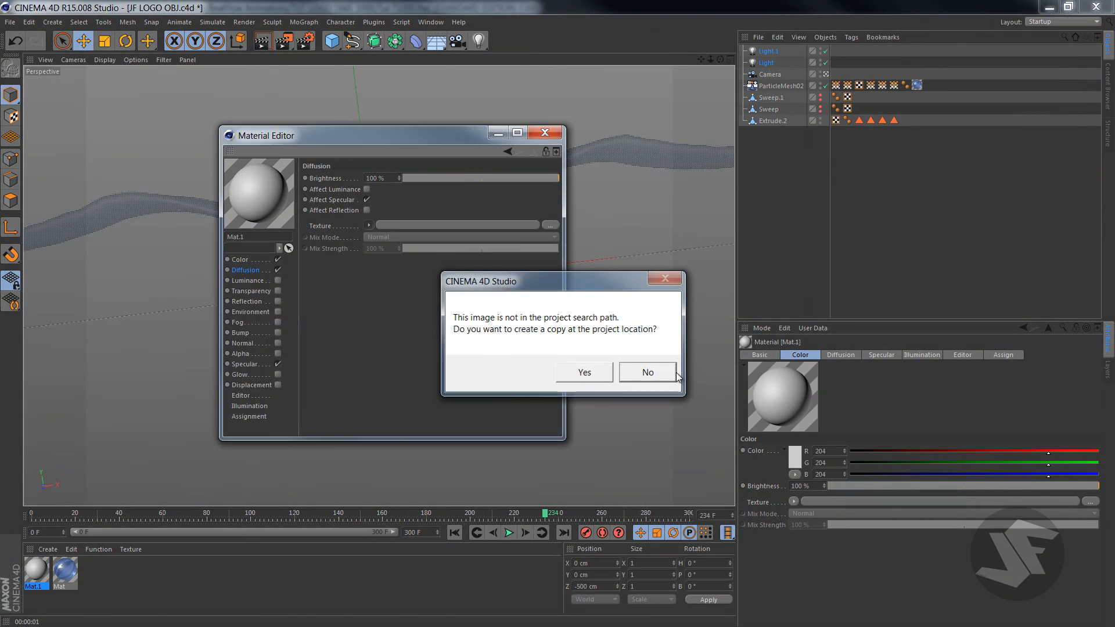
pyautogui.click(673, 377)
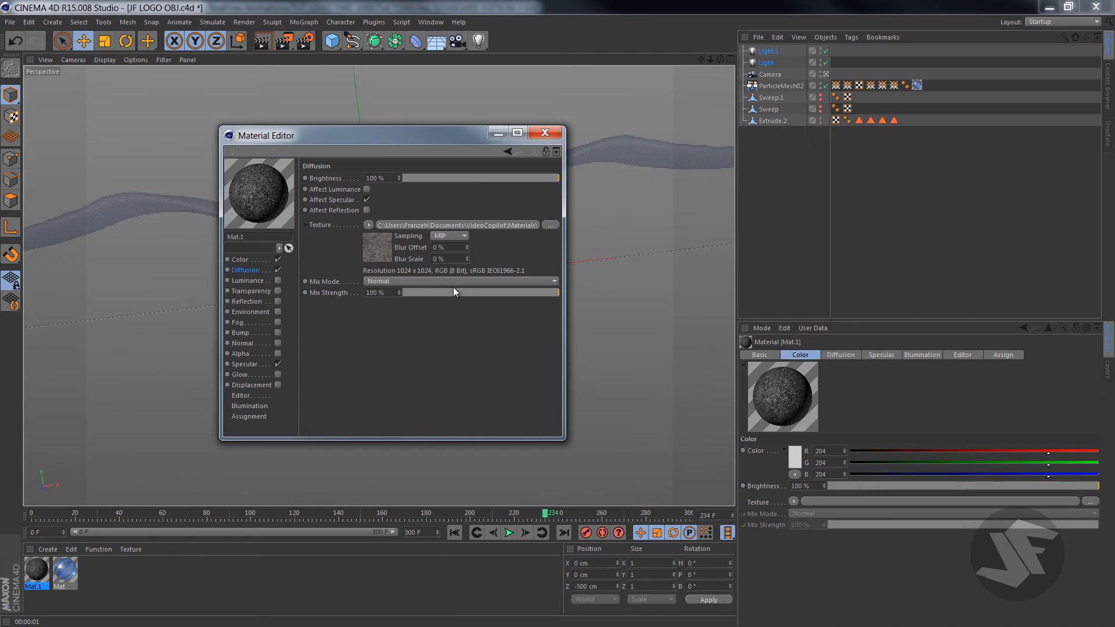
# Enable the material's Normal channel and load asphalt_01_normal.jpg as its texture without copying it to the project location
pyautogui.click(278, 343)
pyautogui.click(369, 245)
pyautogui.click(381, 274)
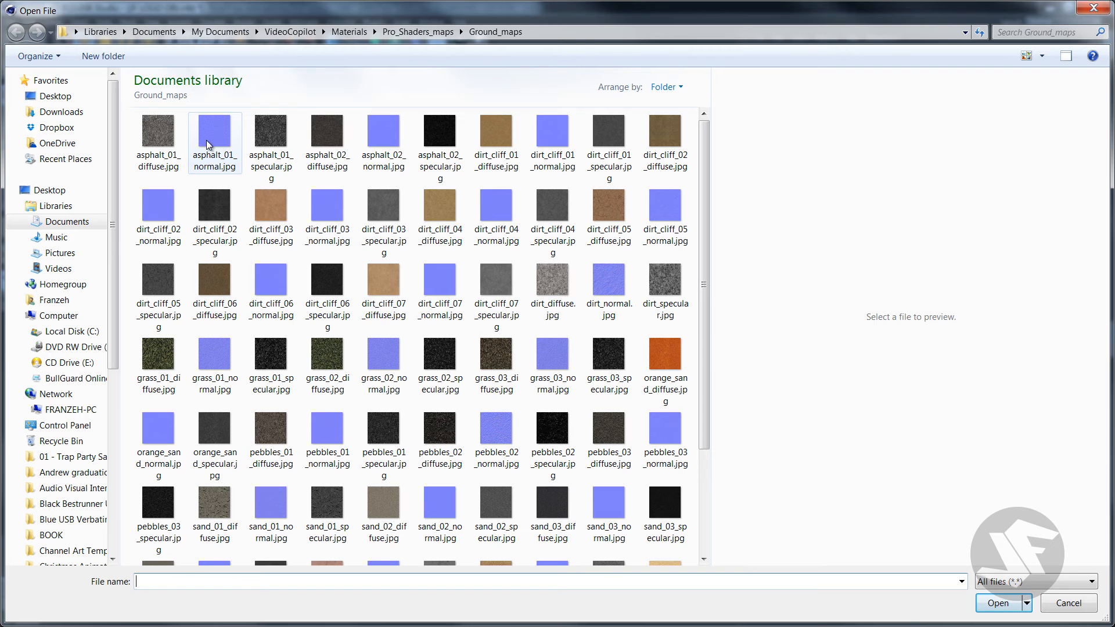
pyautogui.click(209, 144)
pyautogui.click(1000, 603)
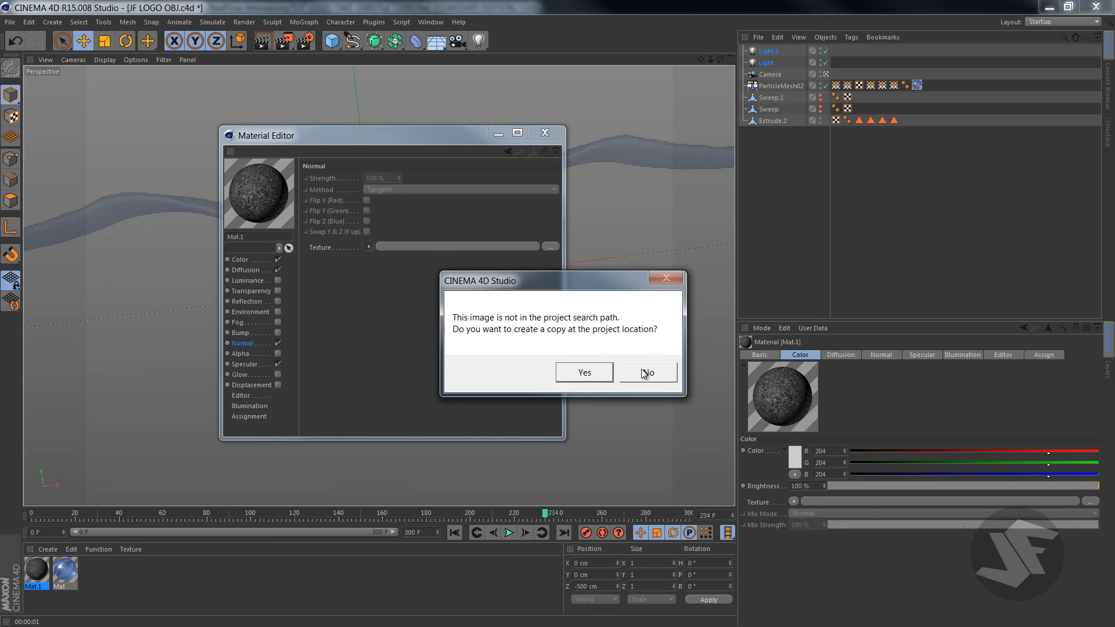
pyautogui.click(646, 372)
# Load asphalt_01_specular.jpg as the Specular channel's texture without copying it to the project location
pyautogui.click(254, 367)
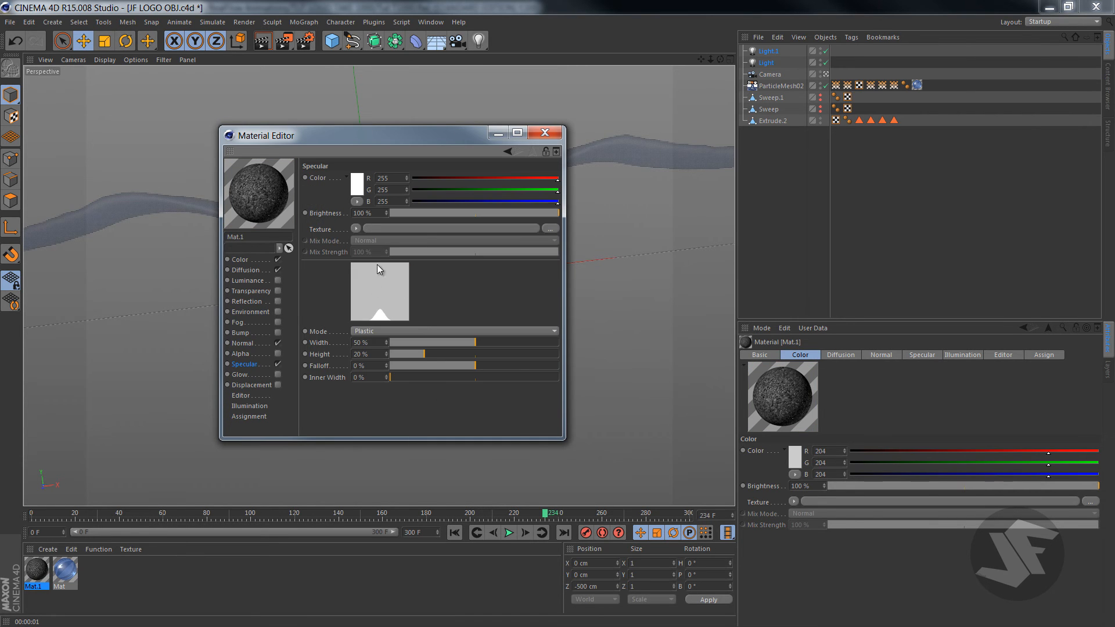
pyautogui.click(357, 229)
pyautogui.click(378, 246)
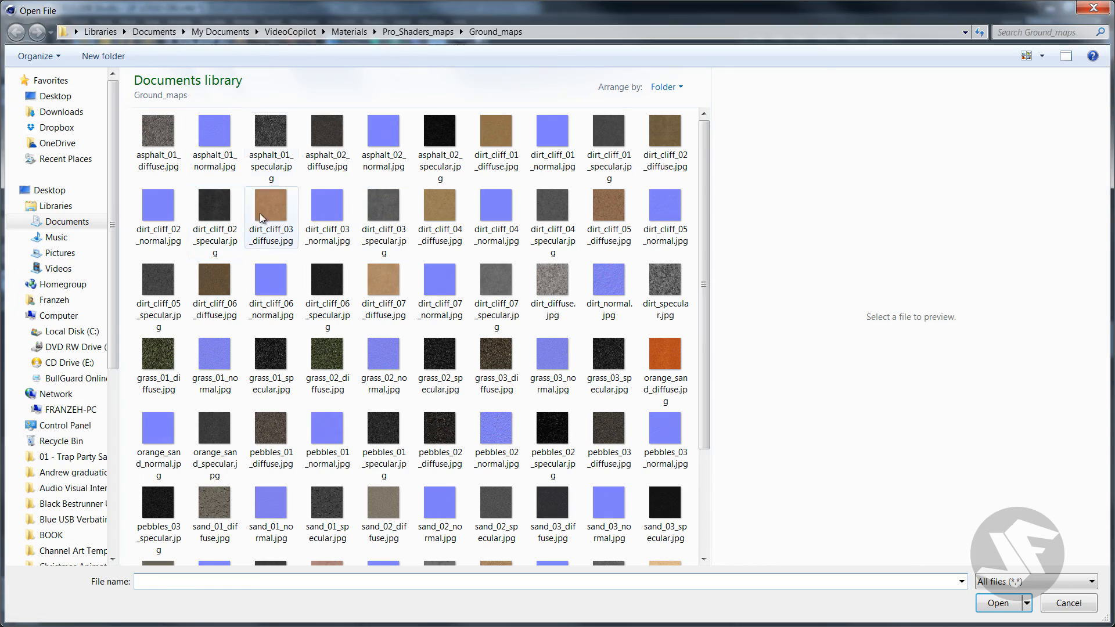
pyautogui.click(271, 146)
pyautogui.click(998, 603)
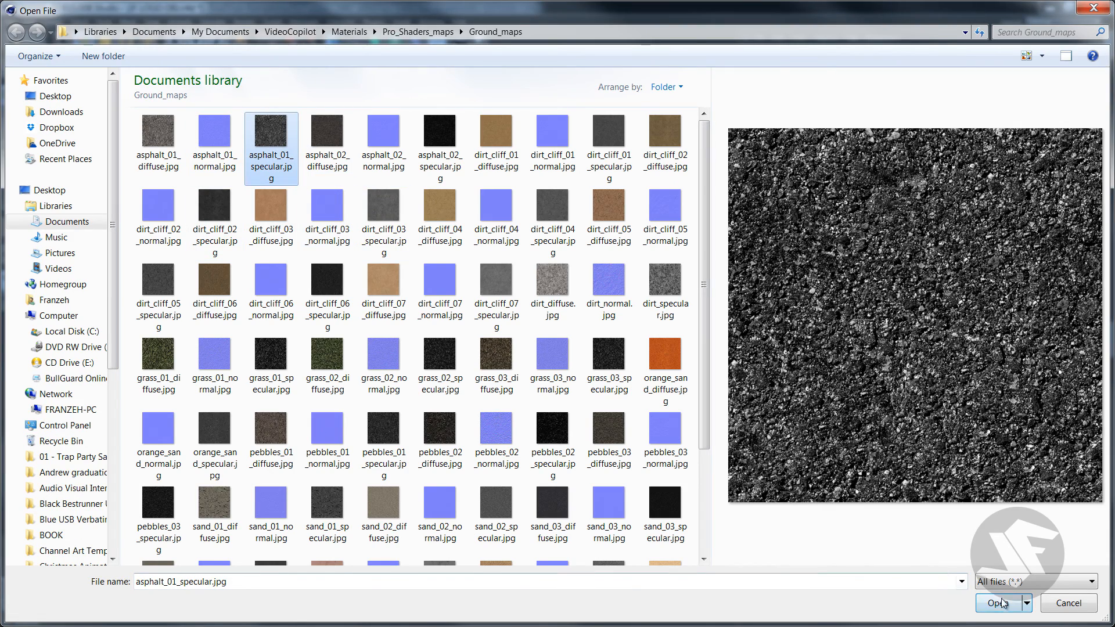
pyautogui.click(656, 374)
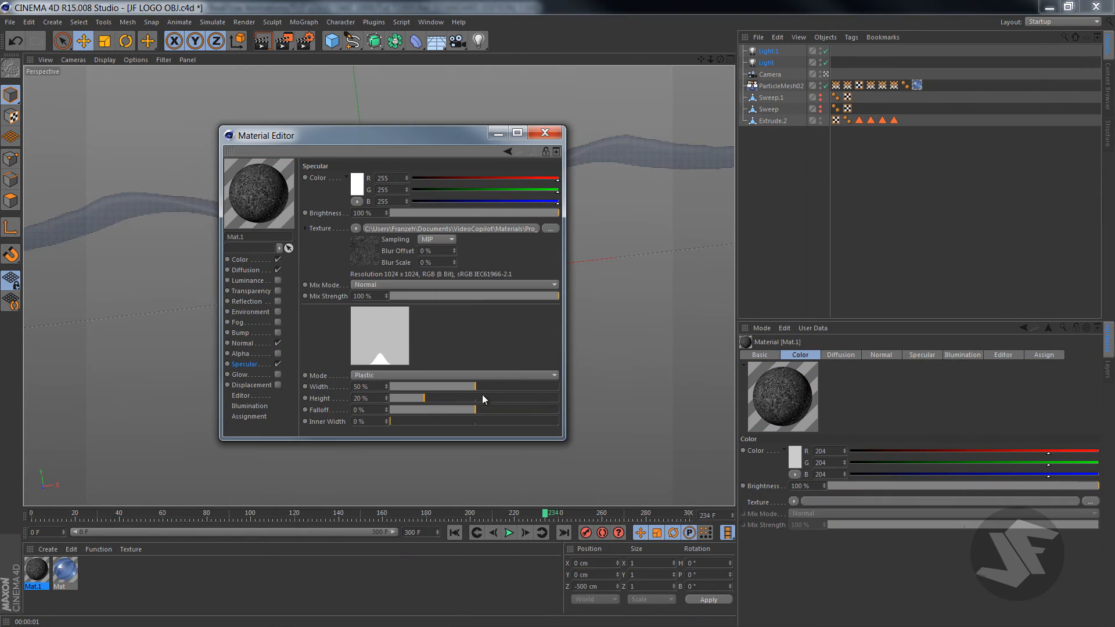
# Raise the specular highlight's height to 80% and narrow its width
pyautogui.moveTo(482, 397); pyautogui.dragTo(525, 397)
pyautogui.moveTo(456, 385); pyautogui.dragTo(420, 388)
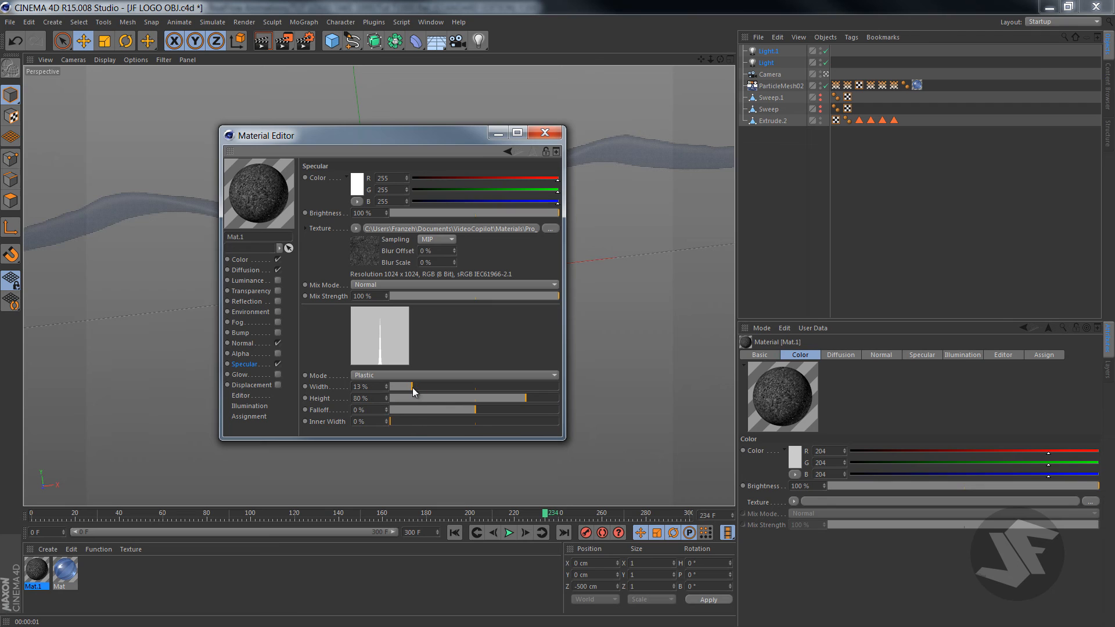
pyautogui.moveTo(412, 388); pyautogui.dragTo(416, 388)
# Enable the material's Reflection channel at 15% brightness with a Fresnel texture at 12% mix strength
pyautogui.click(277, 301)
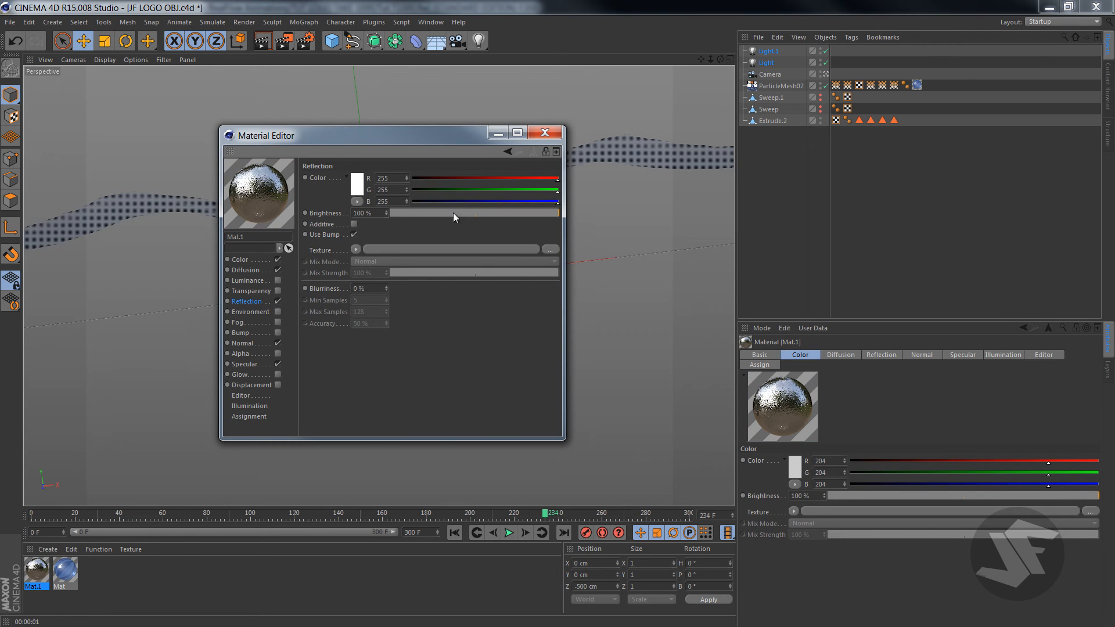
pyautogui.moveTo(453, 213); pyautogui.dragTo(420, 212)
pyautogui.click(355, 249)
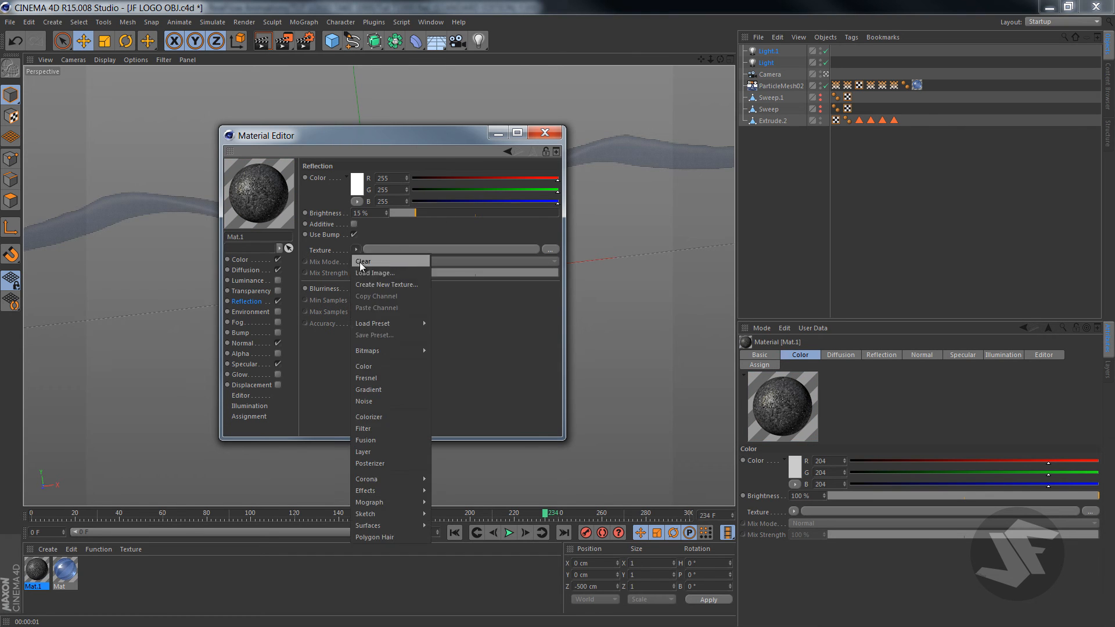
pyautogui.click(388, 385)
pyautogui.click(411, 308)
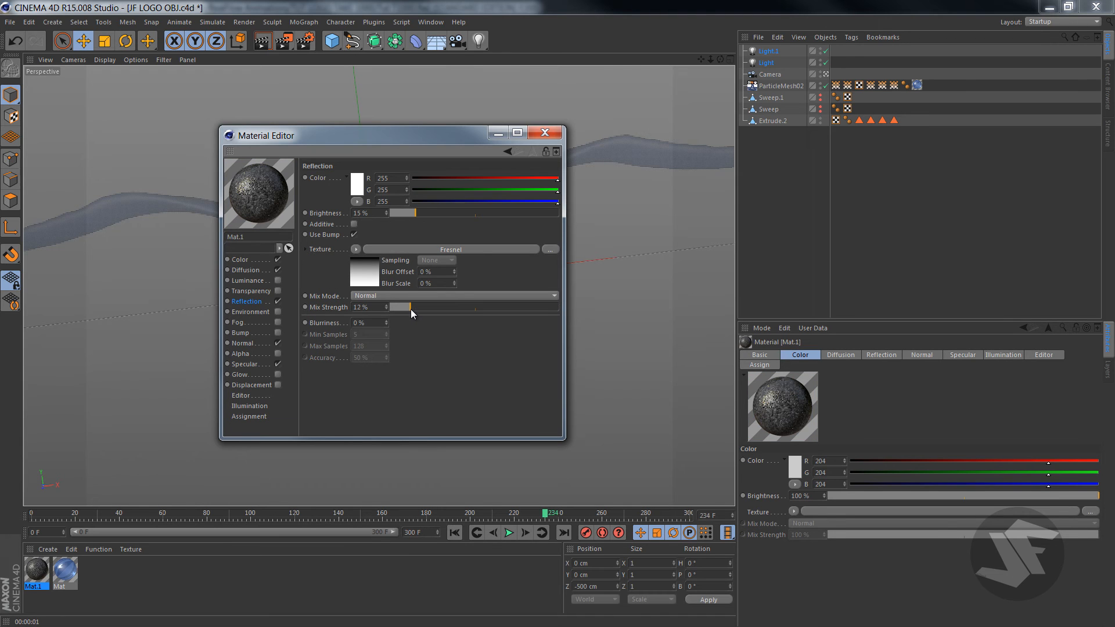
# Switch the material preview to Object (Soft Shadow) and rotate it to inspect the surface
pyautogui.rightClick(274, 196)
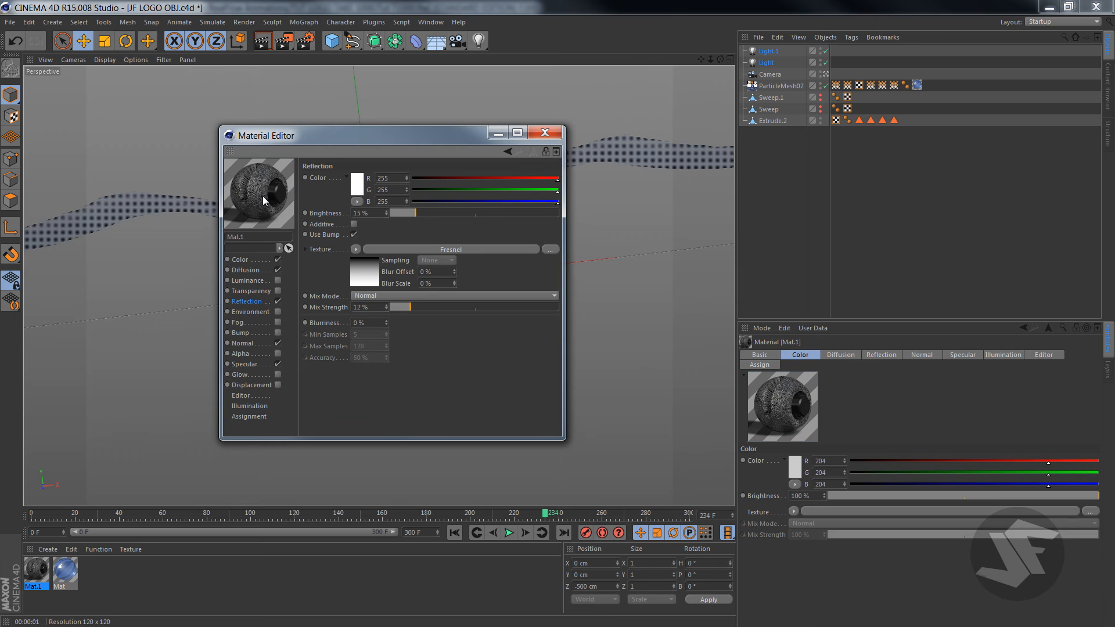
pyautogui.moveTo(274, 207); pyautogui.dragTo(273, 201)
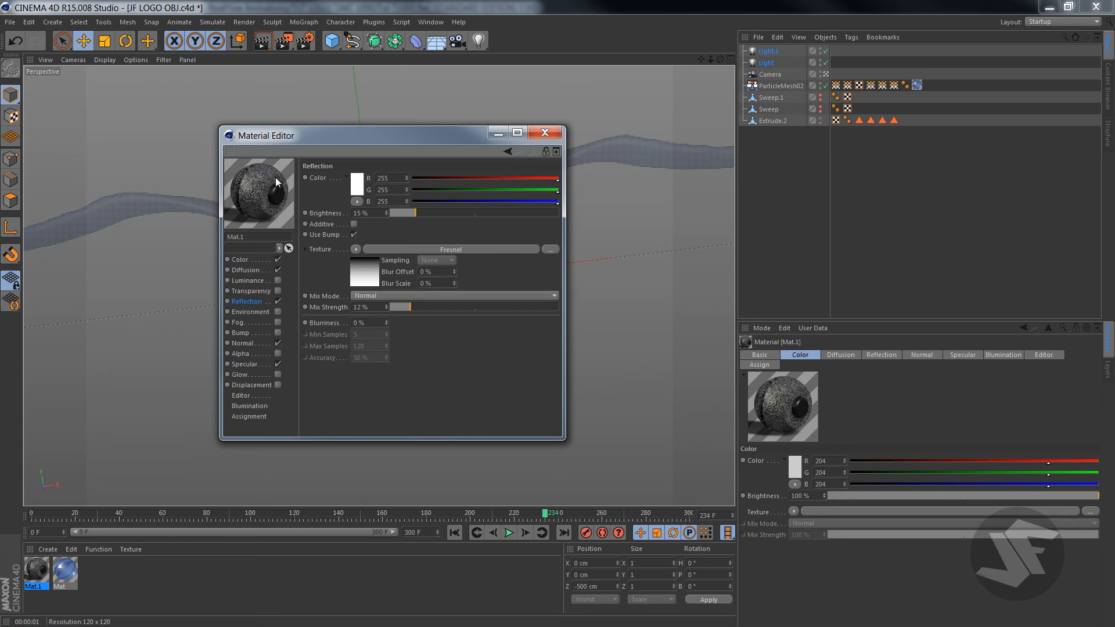
pyautogui.moveTo(260, 203); pyautogui.dragTo(295, 228, button='middle')
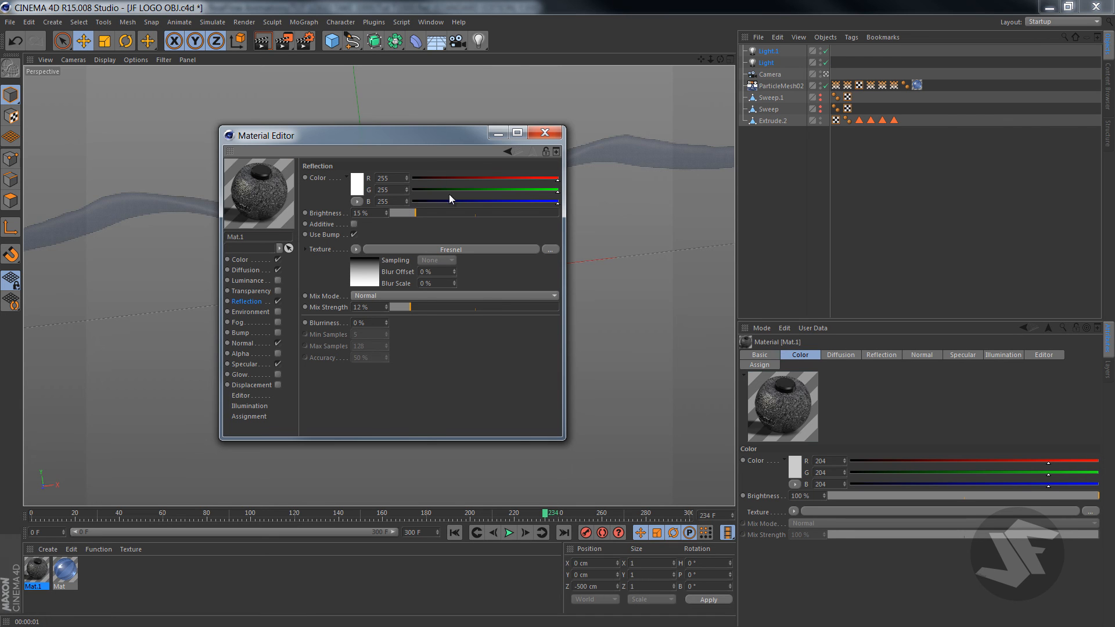
pyautogui.moveTo(254, 199); pyautogui.dragTo(294, 228, button='middle')
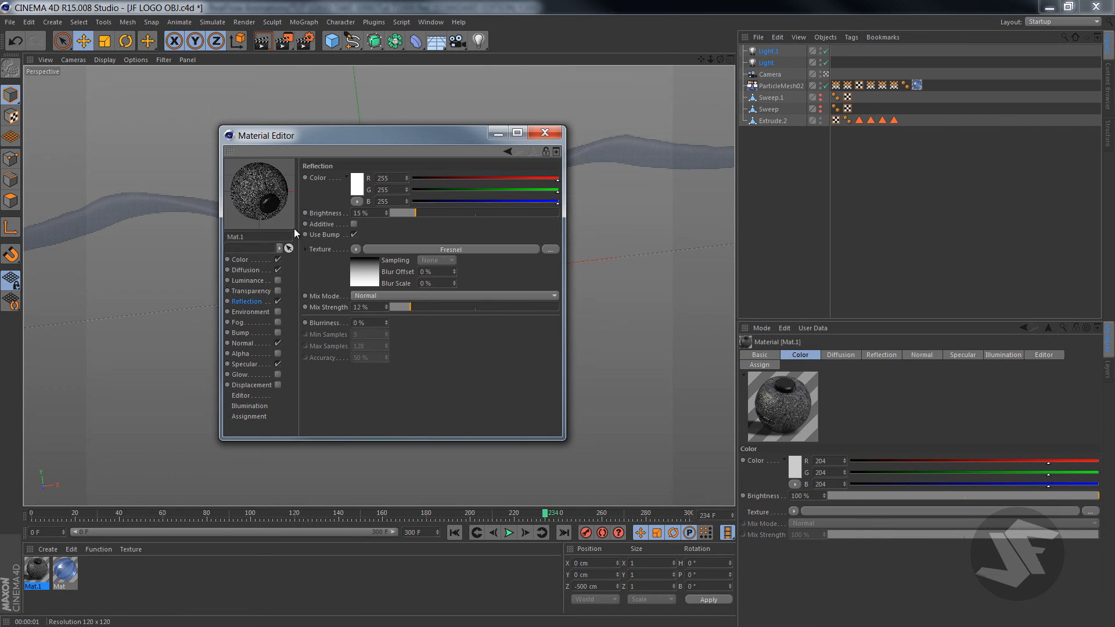
# Try the Object (GI) material preview and switch back to Object (Soft Shadow)
pyautogui.rightClick(259, 165)
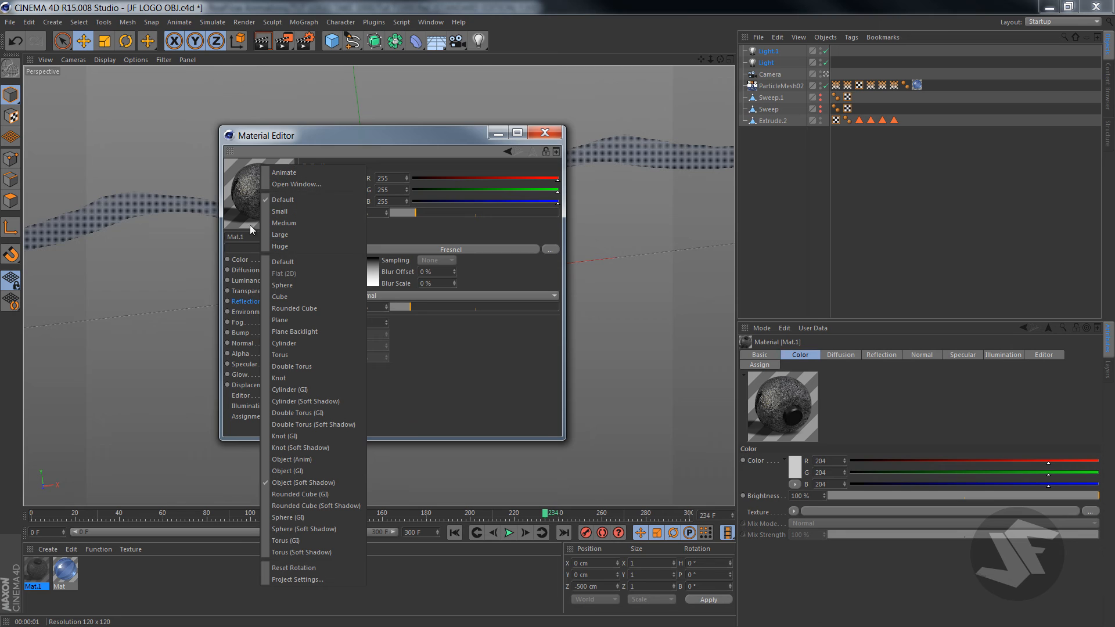
pyautogui.click(292, 471)
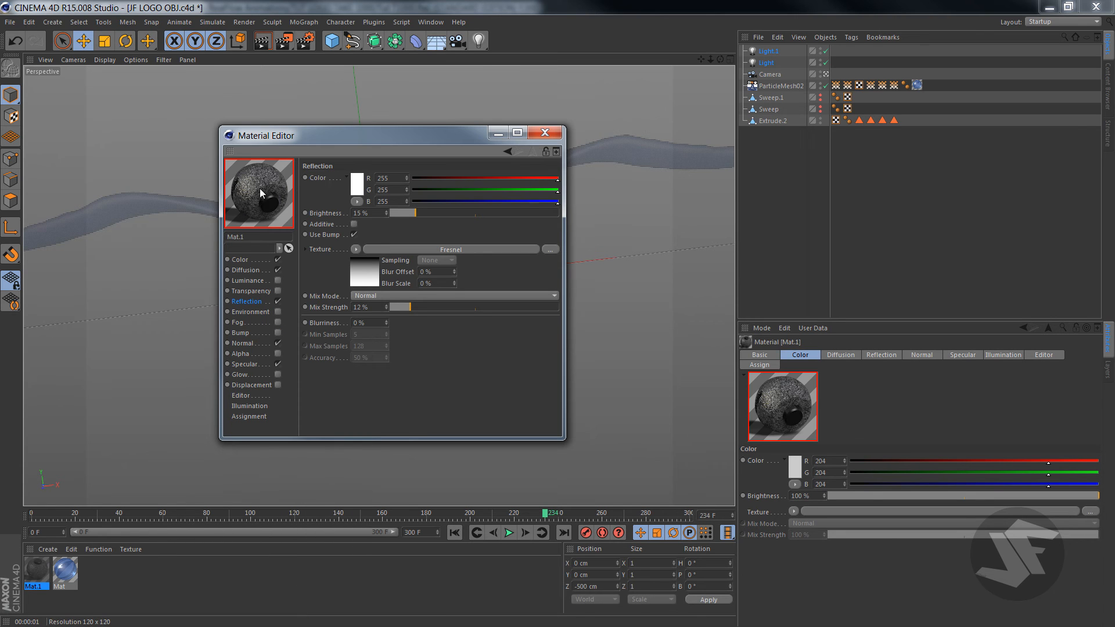
pyautogui.rightClick(261, 192)
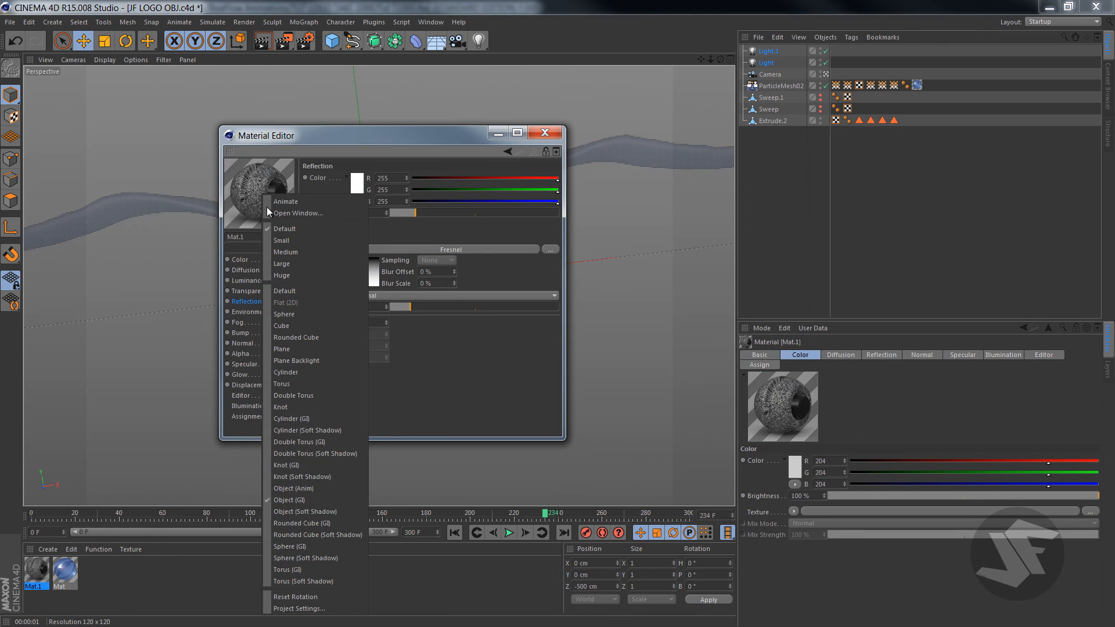
pyautogui.click(310, 512)
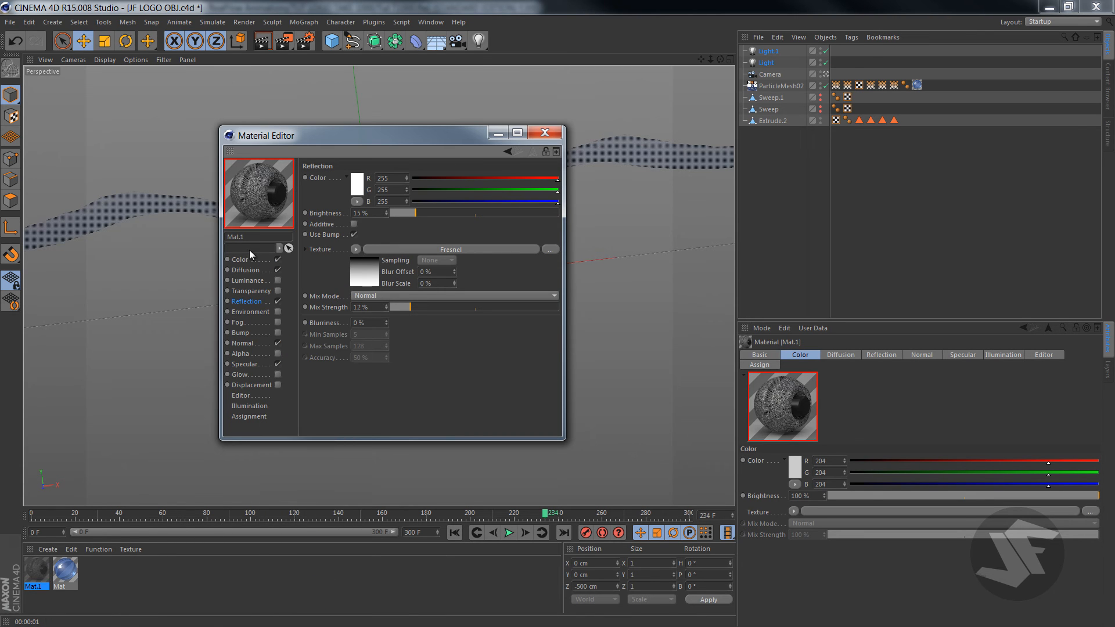
# Apply the asphalt material Mat.1 to the extruded logo and set its texture projection to Cubic
pyautogui.click(544, 133)
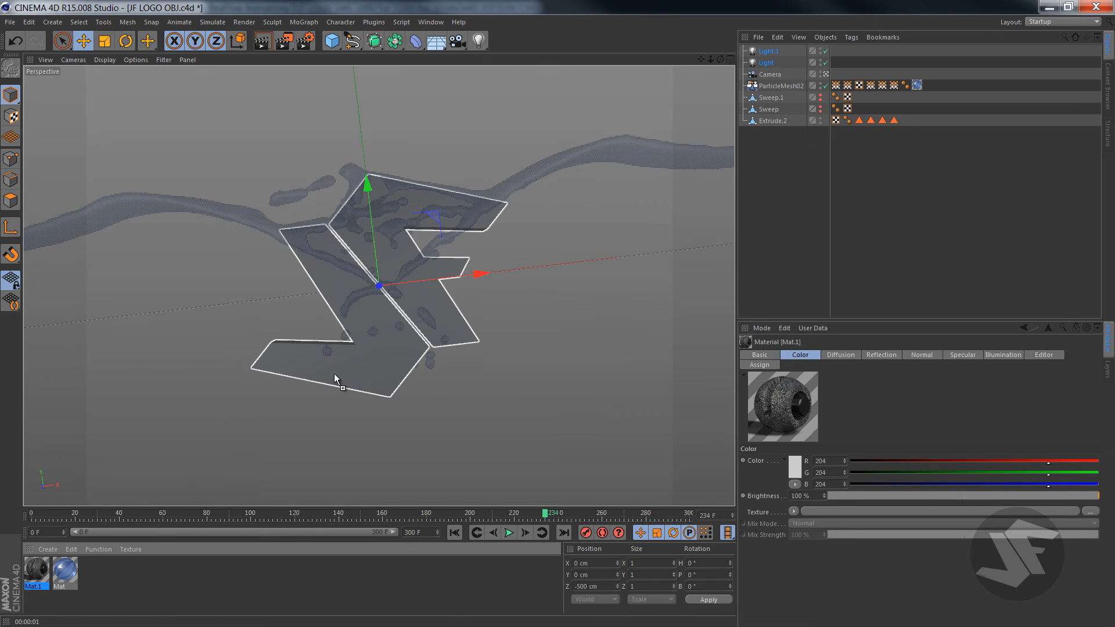
pyautogui.moveTo(334, 378); pyautogui.dragTo(335, 377)
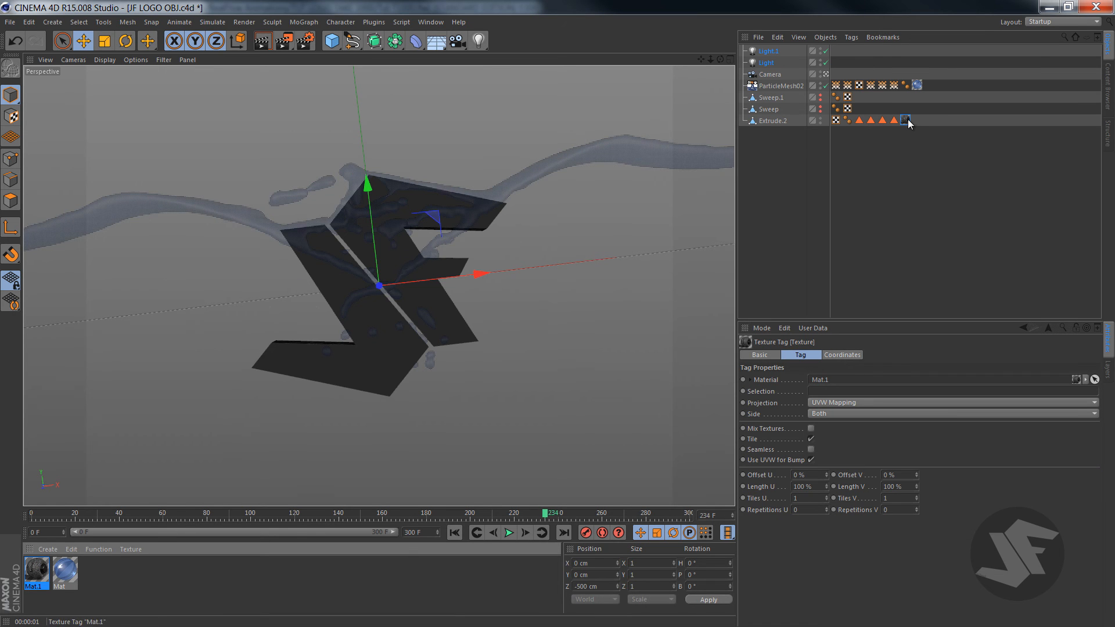
pyautogui.click(826, 398)
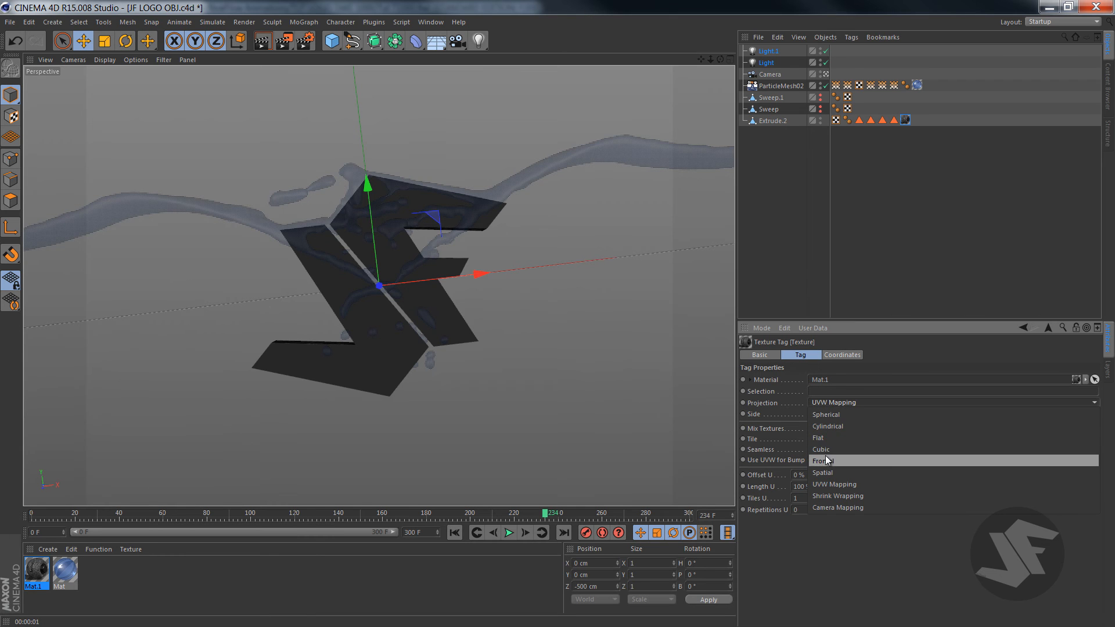
pyautogui.click(827, 448)
# Set the logo texture's Length U and Length V to 50% and render the view
pyautogui.doubleClick(802, 487)
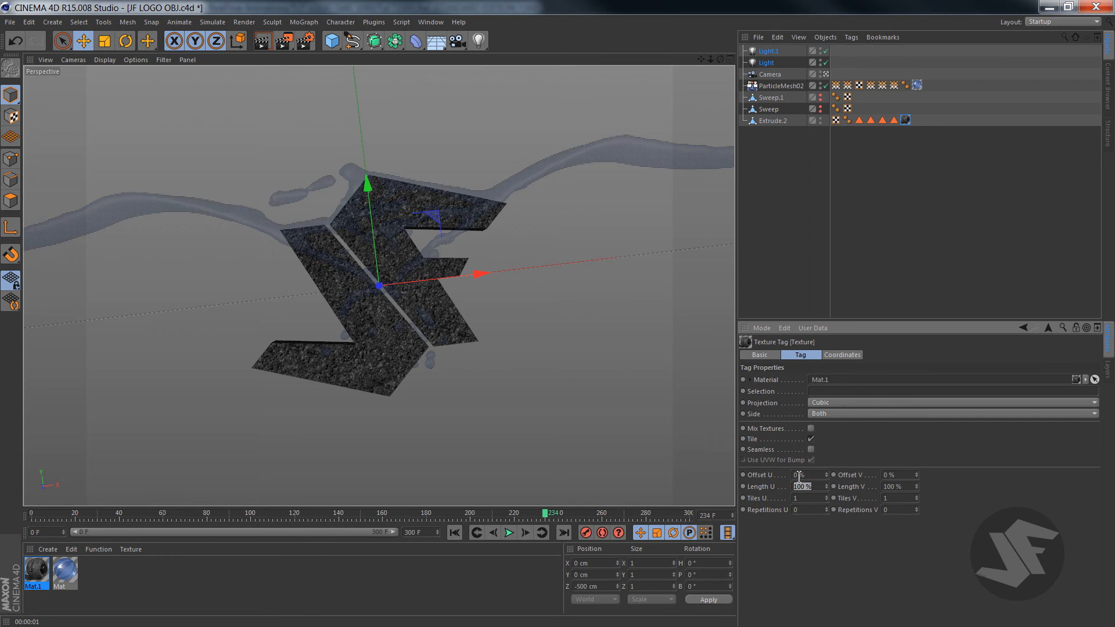
pyautogui.write('50')
pyautogui.press('Tab')
pyautogui.write('50')
pyautogui.press('Return')
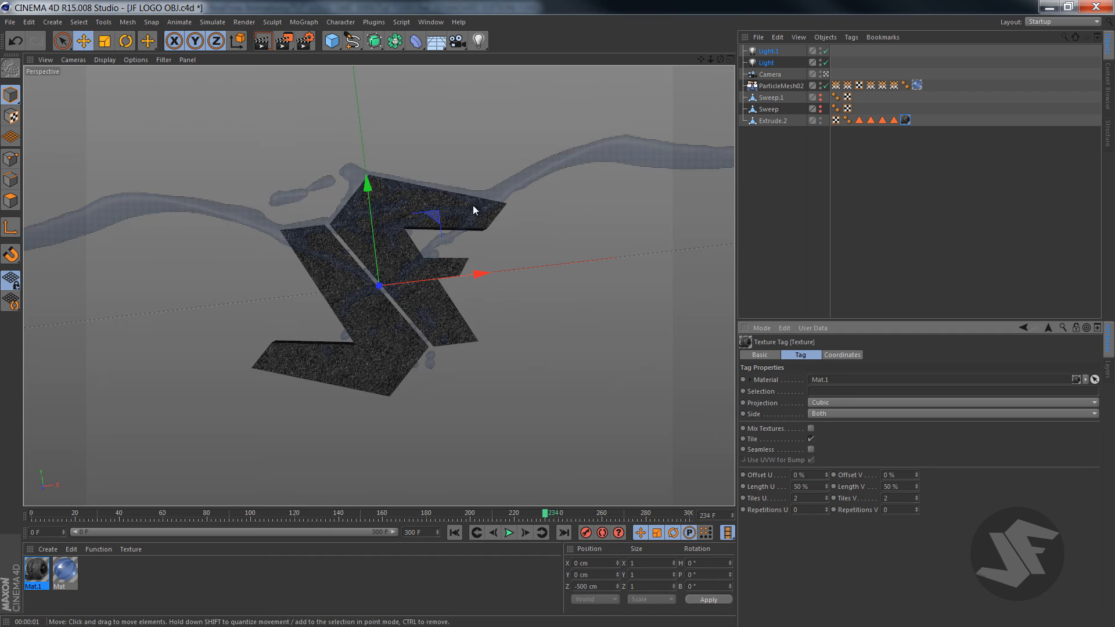
pyautogui.click(261, 43)
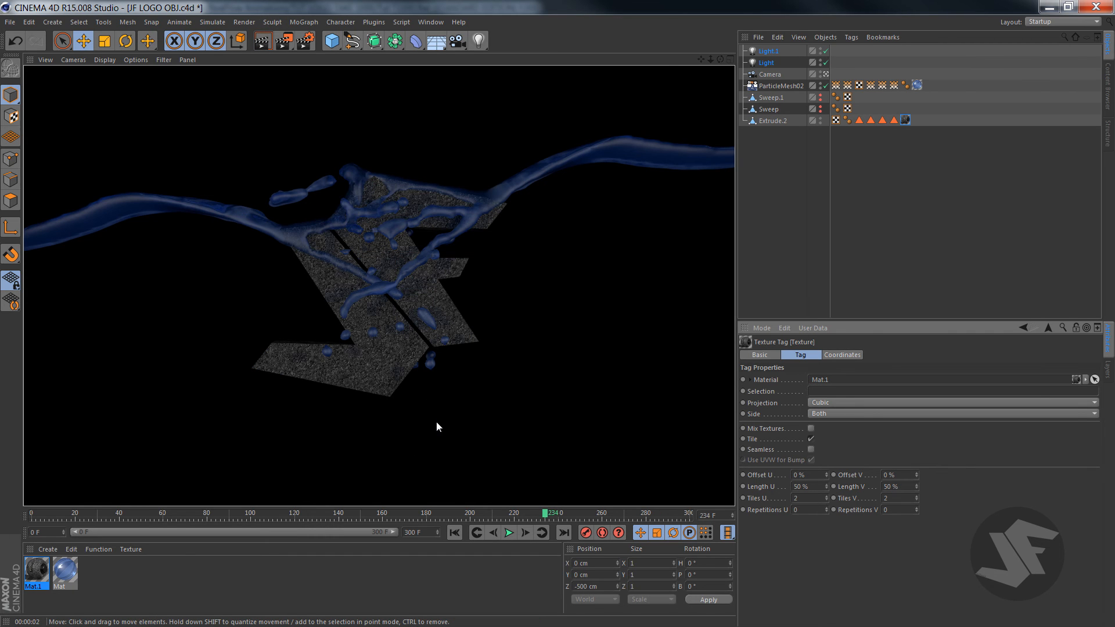
# Tint the asphalt material orange with RGB 255, 168, 19 at 75% brightness and render the view
pyautogui.click(36, 572)
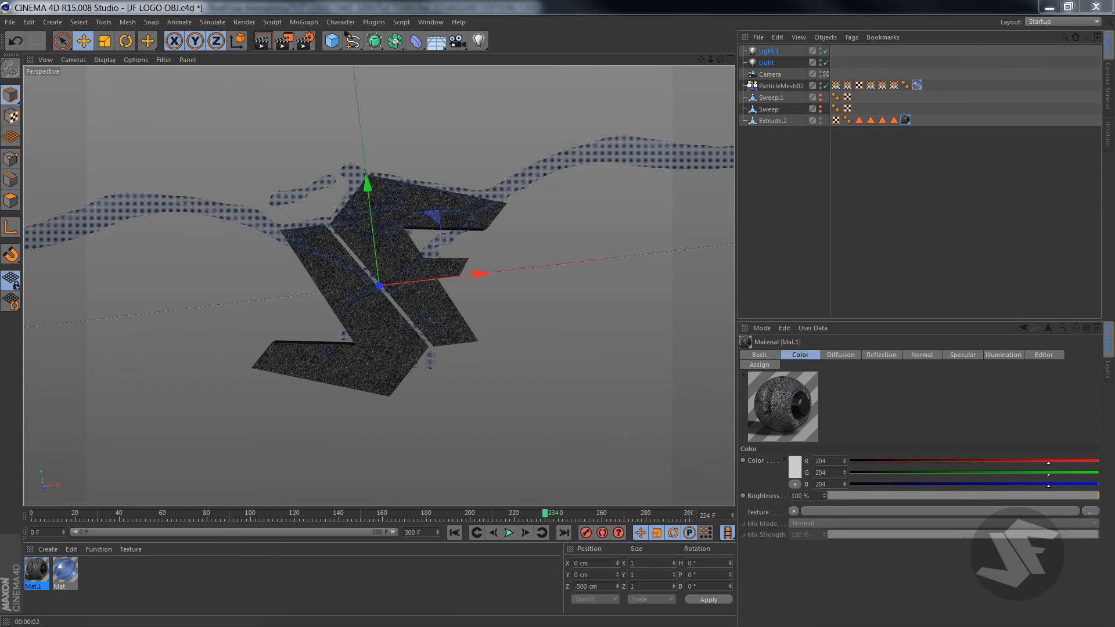
pyautogui.moveTo(300, 130); pyautogui.dragTo(276, 151)
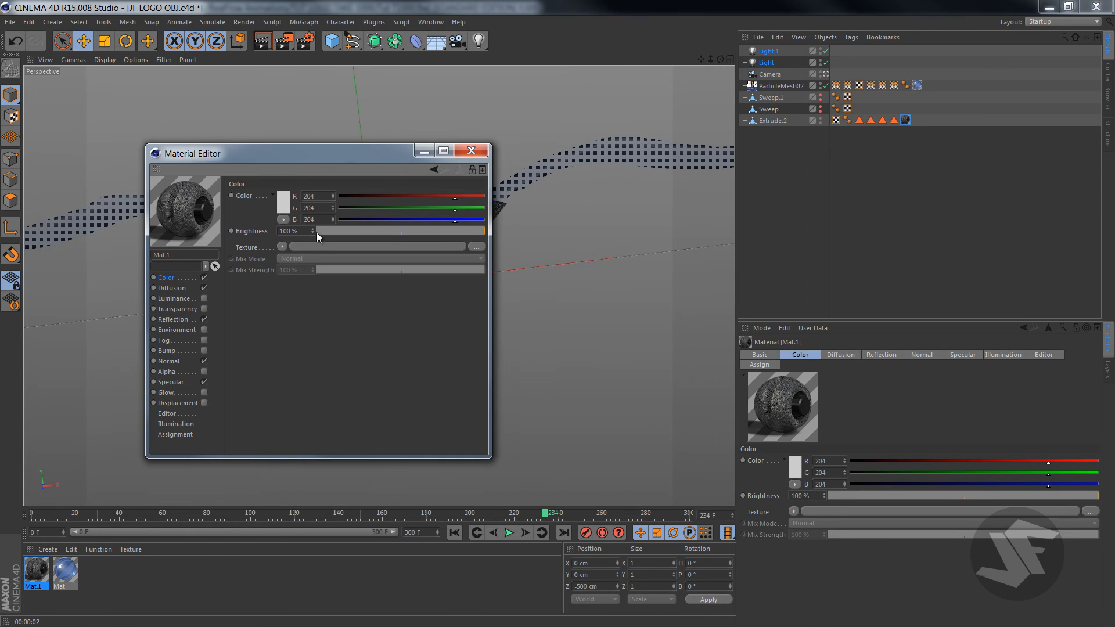
pyautogui.moveTo(365, 199); pyautogui.dragTo(484, 198)
pyautogui.click(359, 197)
pyautogui.click(398, 220)
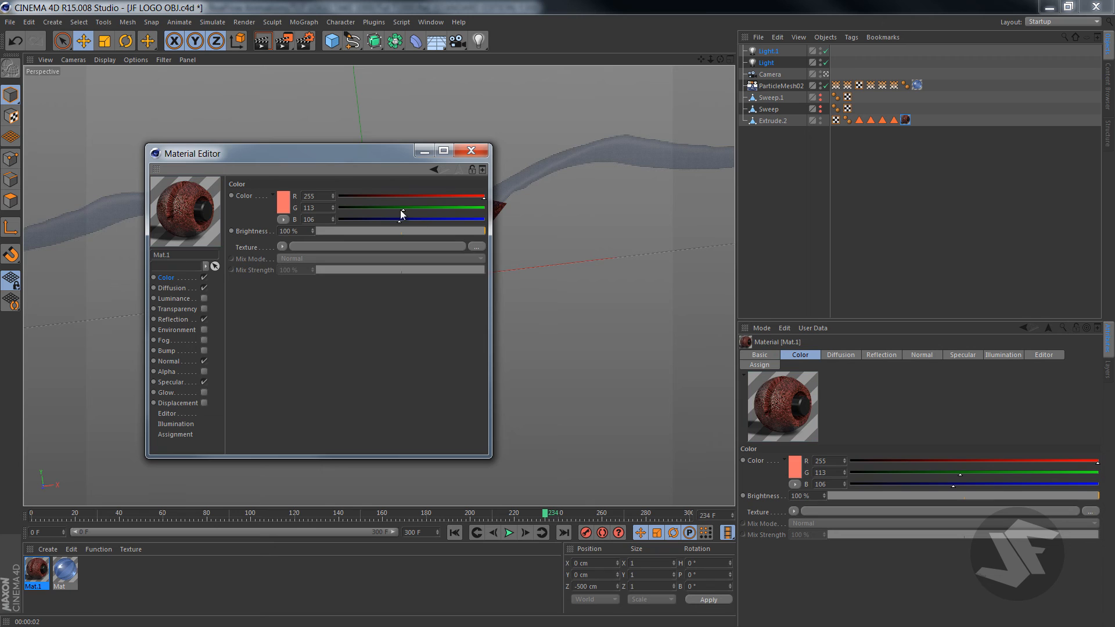
pyautogui.moveTo(399, 209); pyautogui.dragTo(440, 229)
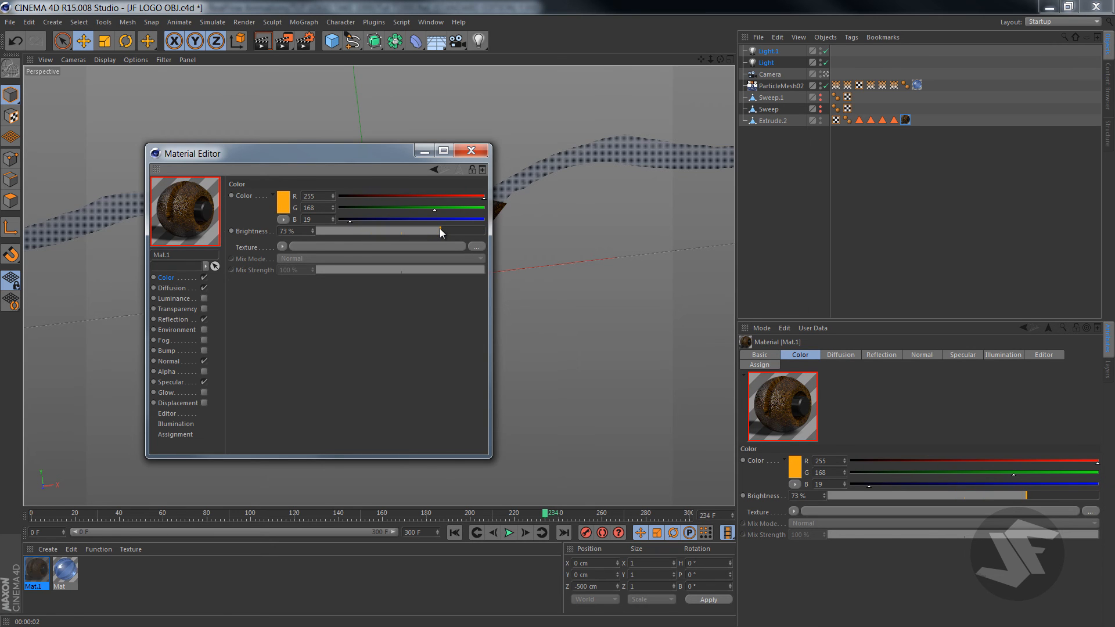
pyautogui.click(423, 153)
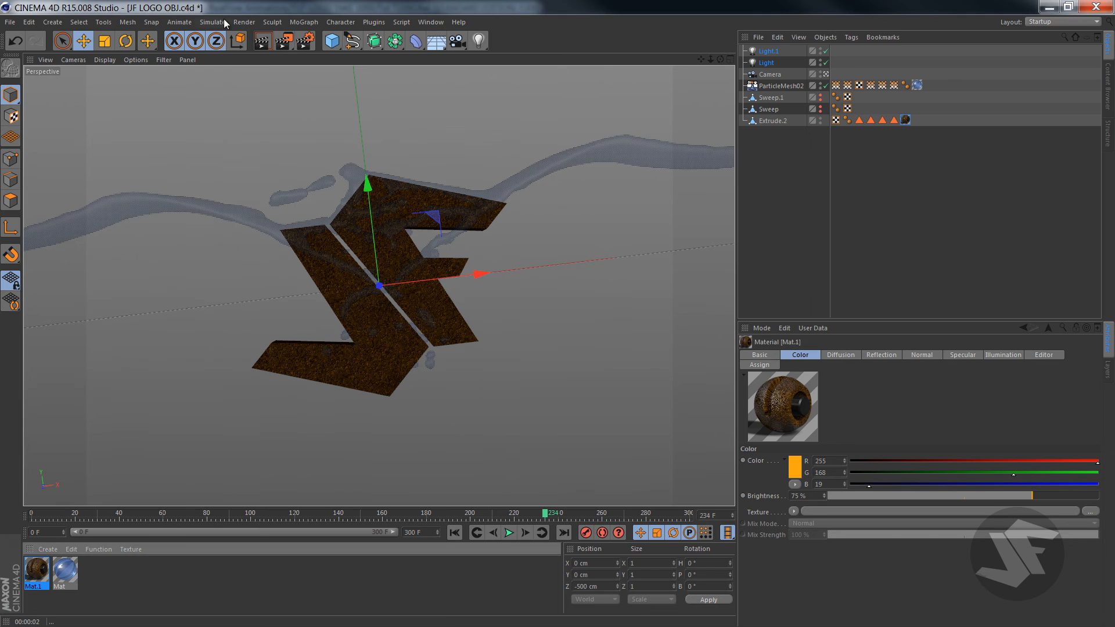
pyautogui.click(260, 42)
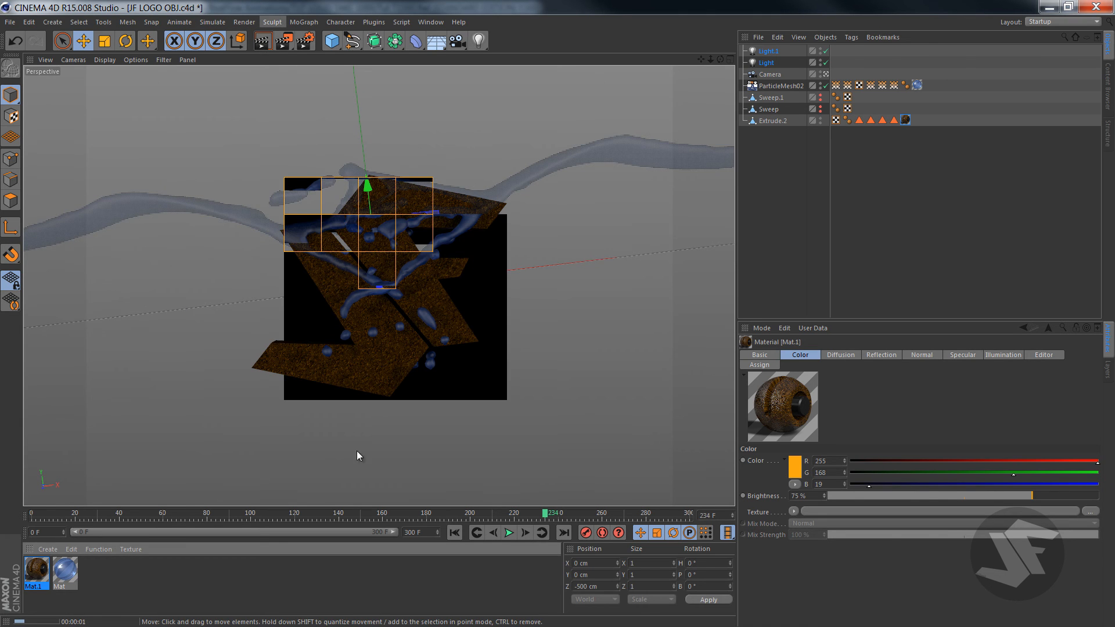
# Reopen the asphalt material and set its color brightness to 100%
pyautogui.doubleClick(42, 573)
pyautogui.moveTo(448, 232); pyautogui.dragTo(485, 231)
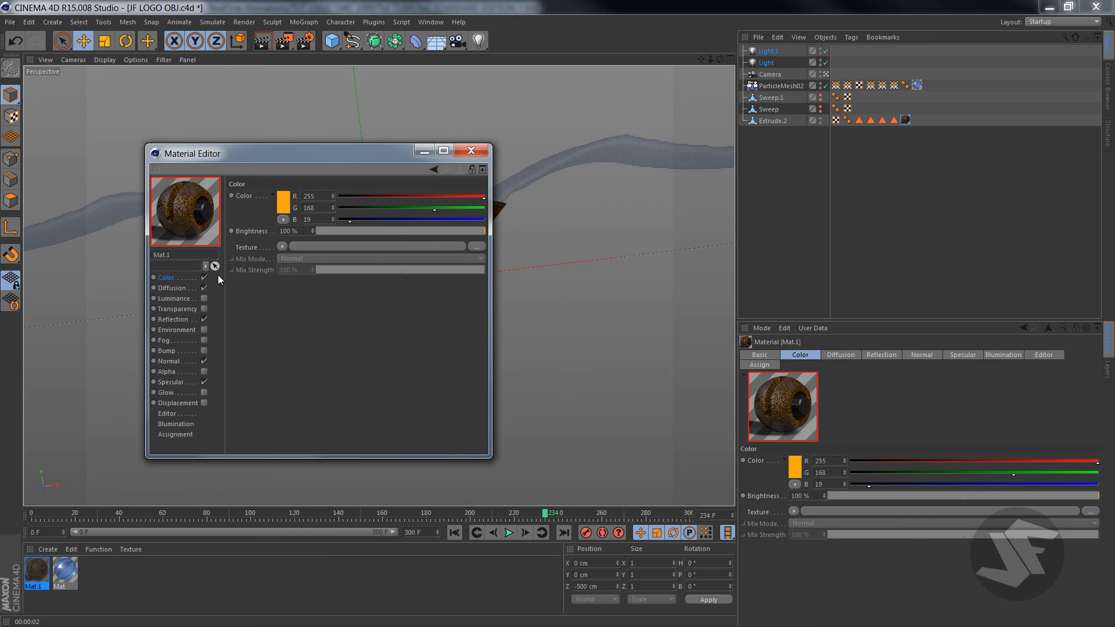
pyautogui.click(182, 287)
pyautogui.click(179, 277)
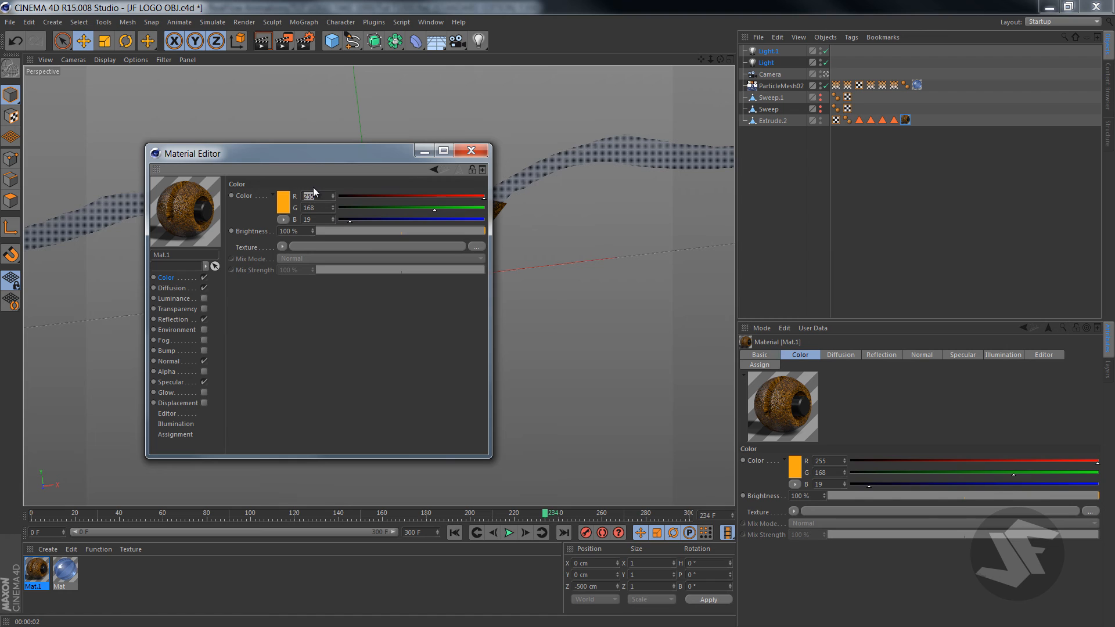
# Set the asphalt material's color to dark grey with RGB 55, 55, 55 and render the view
pyautogui.write('55')
pyautogui.press('Tab')
pyautogui.write('55')
pyautogui.press('Return')
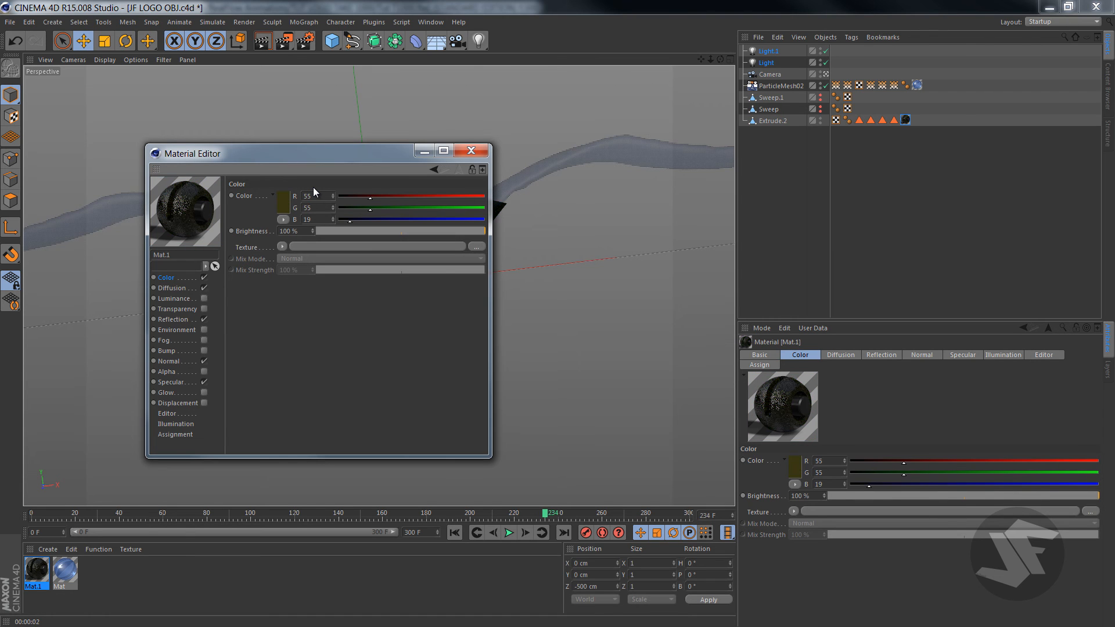
pyautogui.write('5')
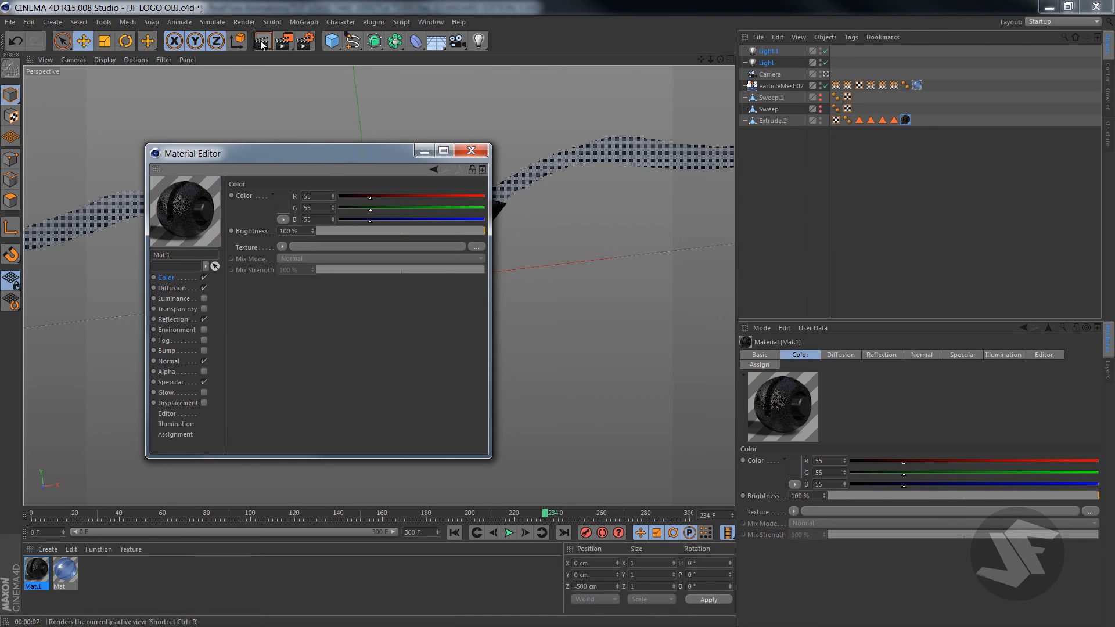
pyautogui.write('5')
pyautogui.press('Return')
pyautogui.click(426, 150)
pyautogui.hotkey('ctrl', 'r')
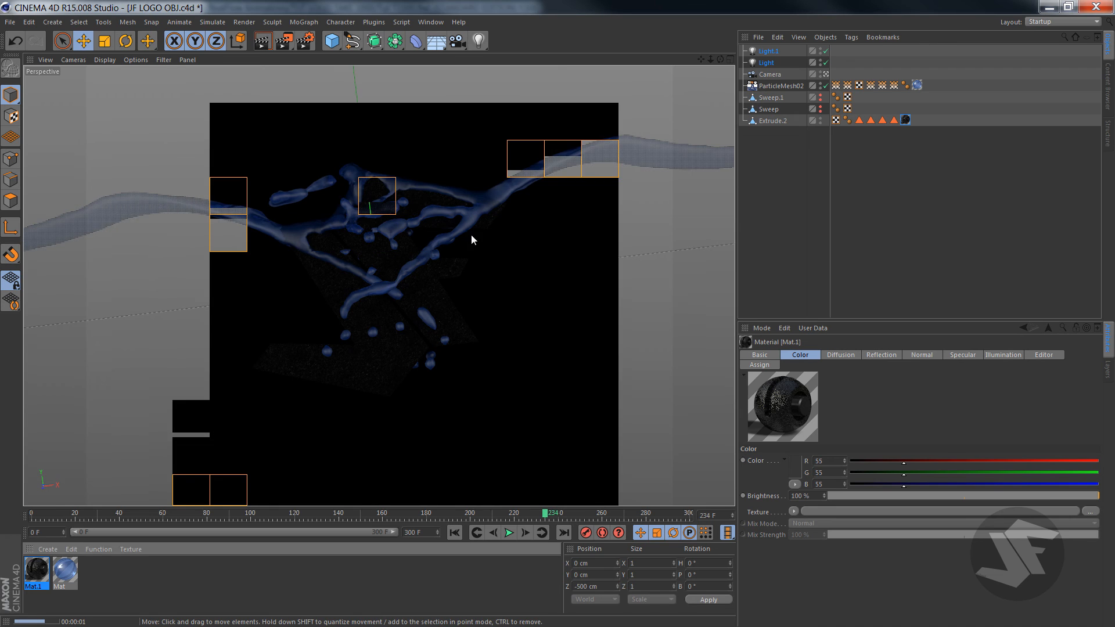
# Try the asphalt material's color at RGB 100, 100, 100 and render the view
pyautogui.doubleClick(38, 569)
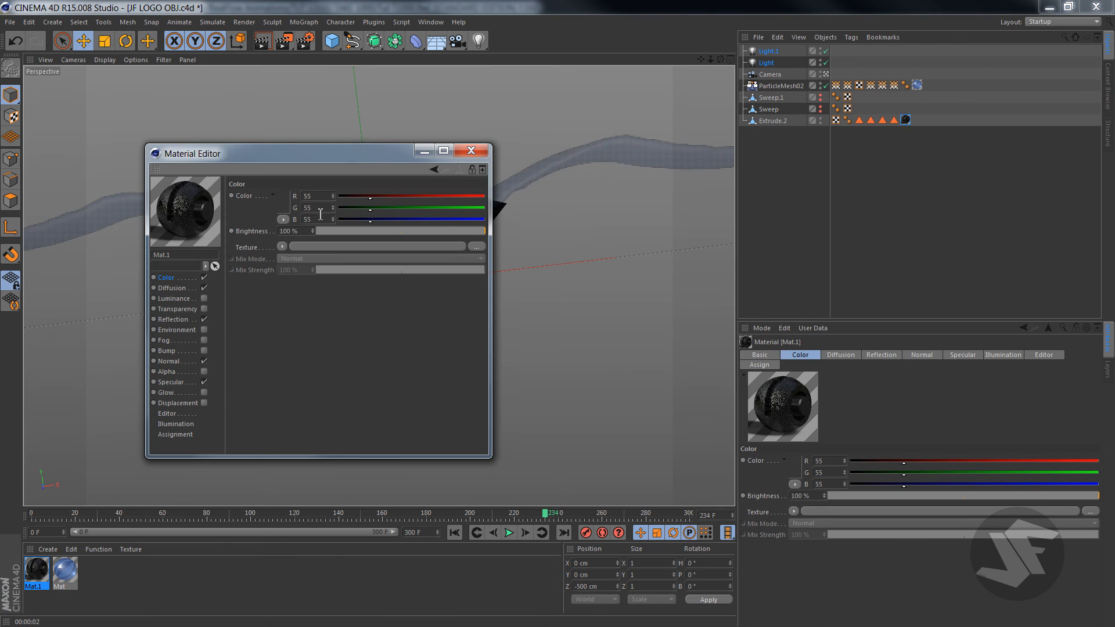
pyautogui.click(323, 196)
pyautogui.write('100')
pyautogui.press('Tab')
pyautogui.write('100')
pyautogui.press('Tab')
pyautogui.write('1')
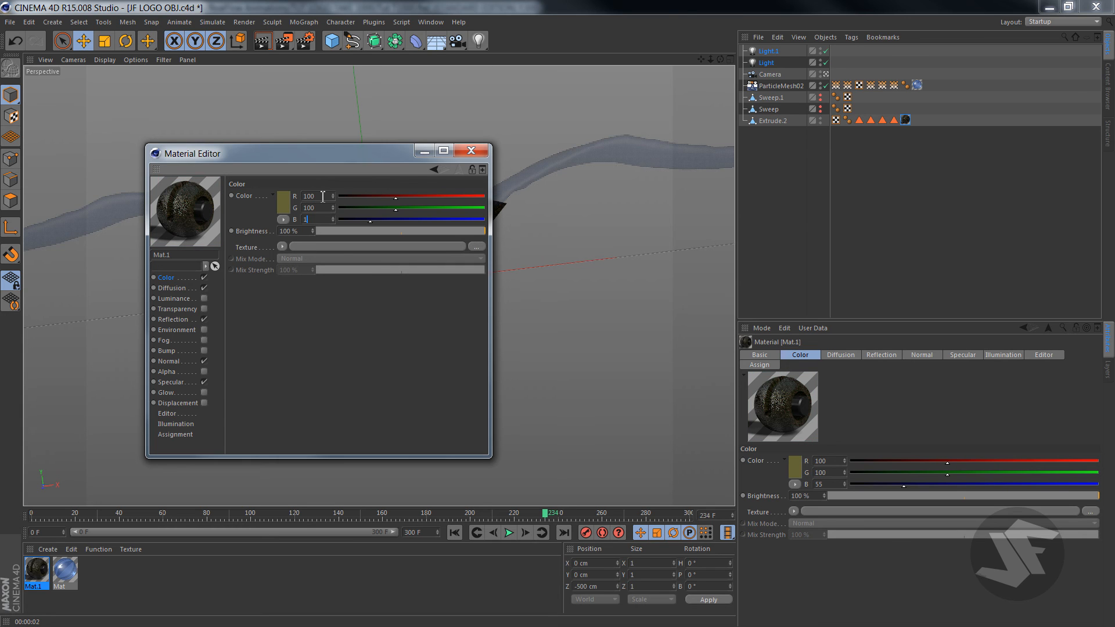
pyautogui.press('Return')
pyautogui.click(424, 151)
pyautogui.click(262, 41)
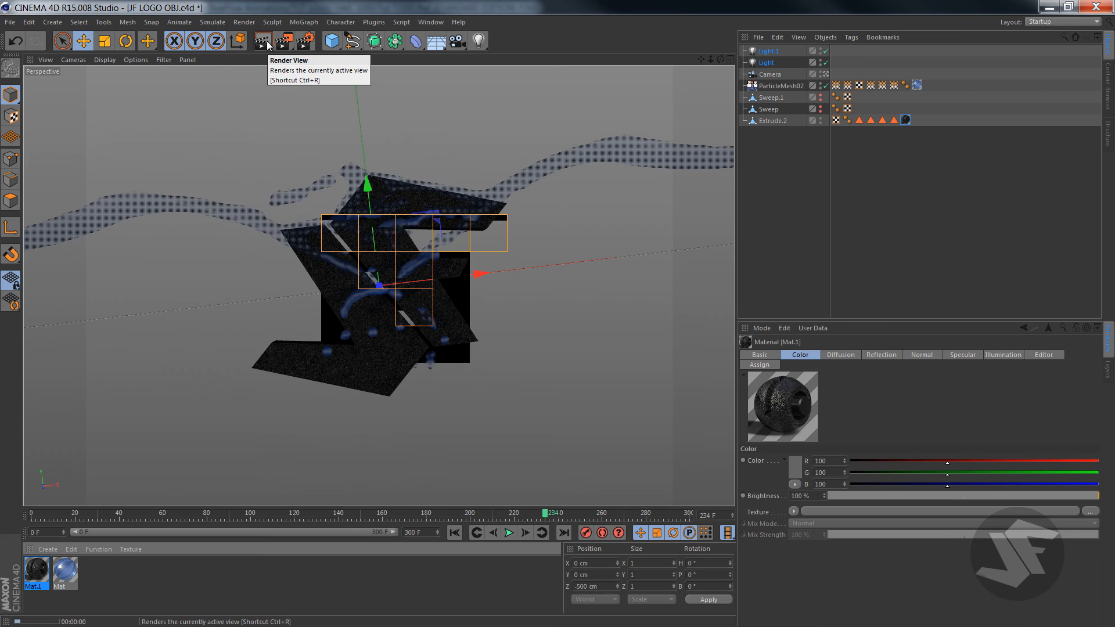
# Set the asphalt material's color to white with RGB 255, 255, 255 and render the view
pyautogui.doubleClick(37, 572)
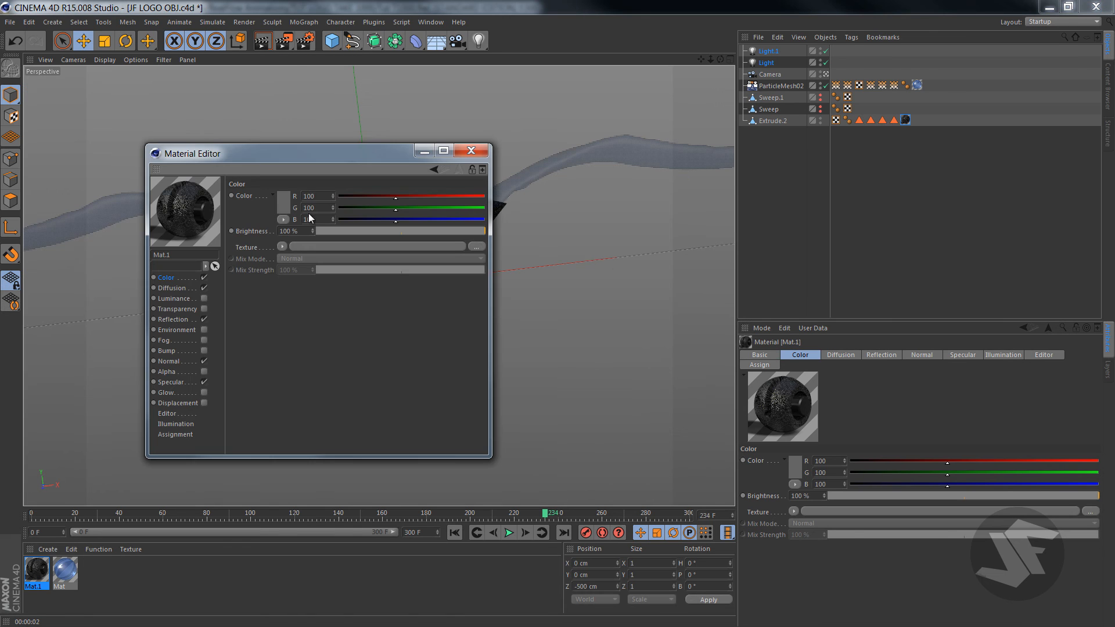
pyautogui.moveTo(456, 197); pyautogui.dragTo(486, 219)
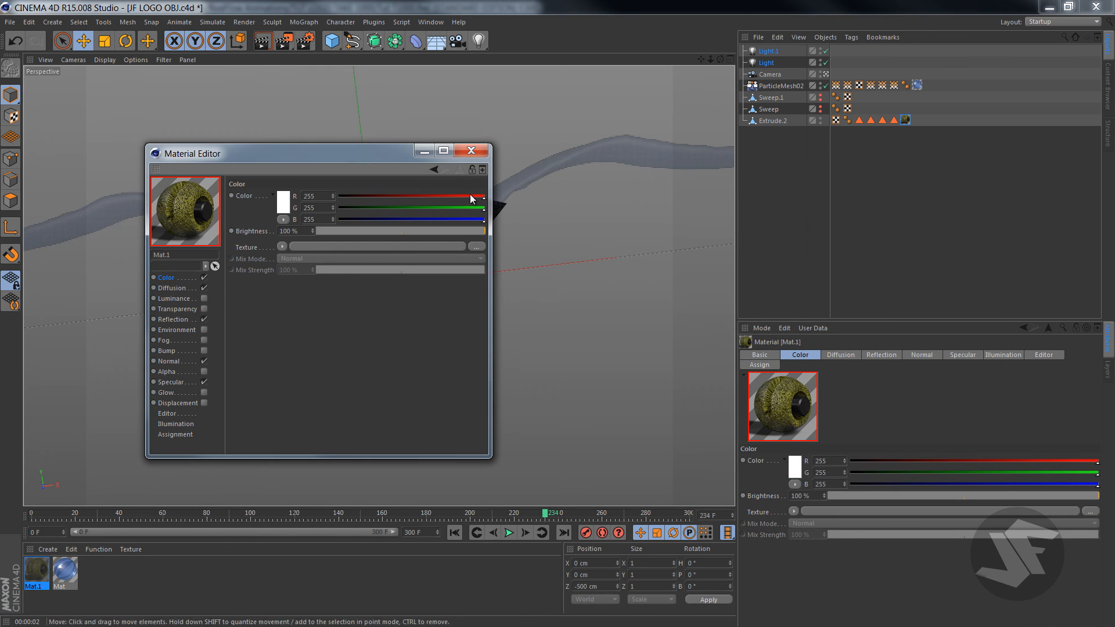
pyautogui.click(432, 155)
pyautogui.click(262, 40)
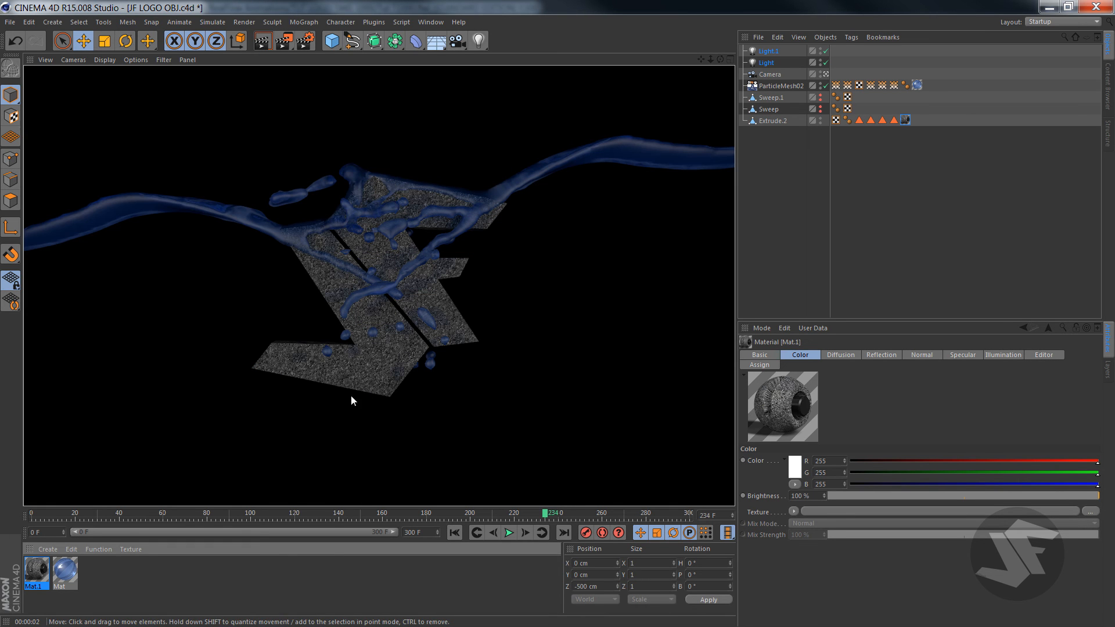
# Inspect a render at frame 55, set the logo texture's Length U and Length V to 35%, and render the view again
pyautogui.moveTo(235, 517); pyautogui.dragTo(152, 515)
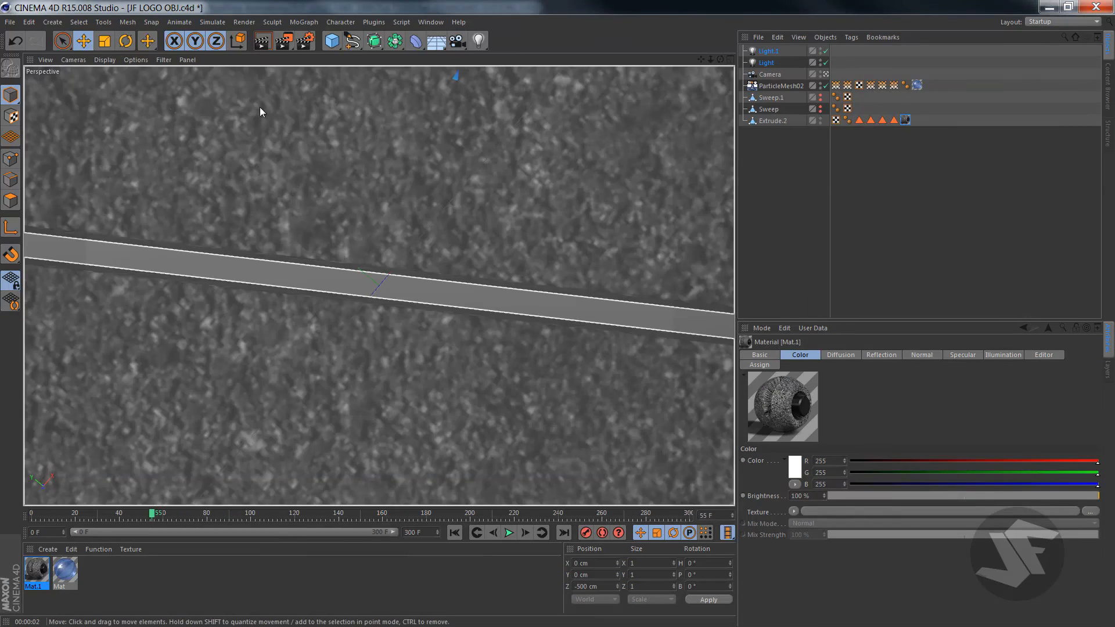
pyautogui.click(263, 41)
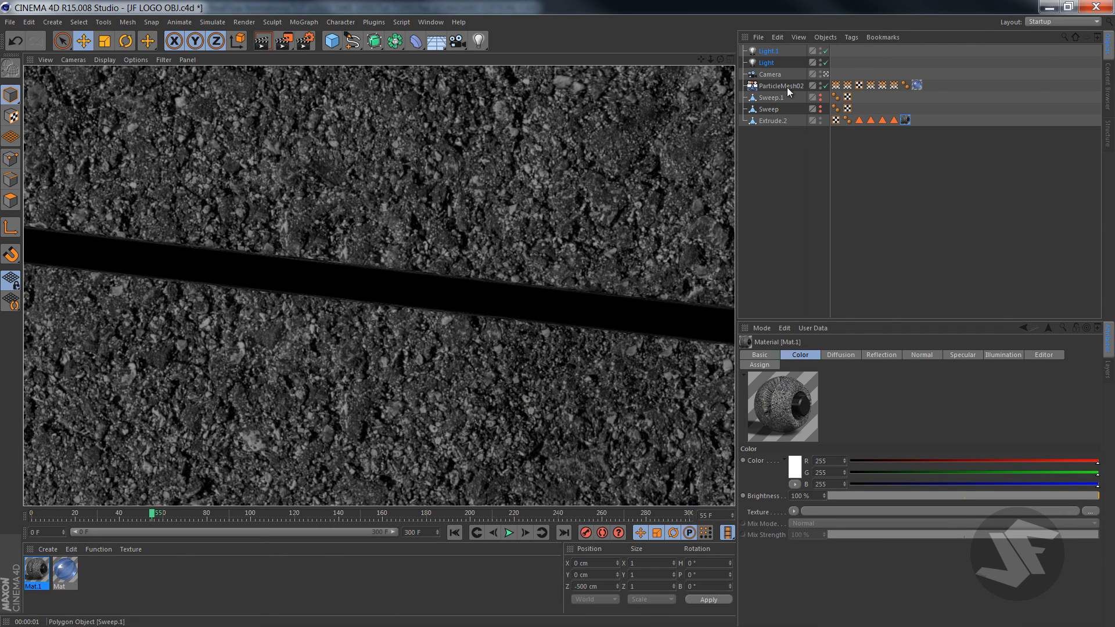
pyautogui.click(905, 120)
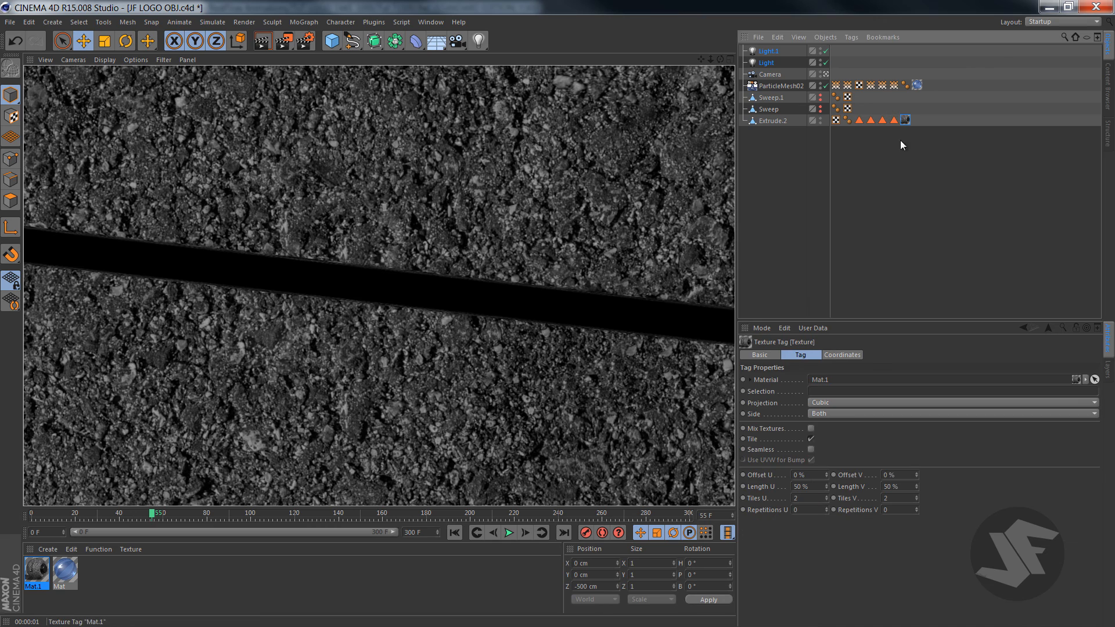
pyautogui.doubleClick(816, 487)
pyautogui.write('3')
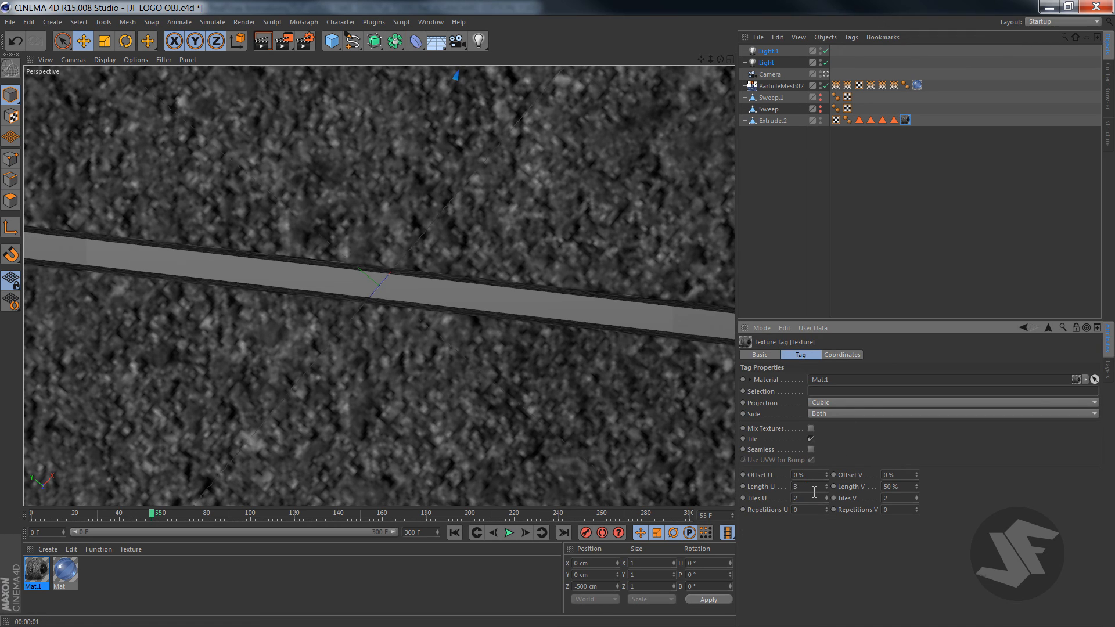
pyautogui.write('5')
pyautogui.press('Tab')
pyautogui.write('35')
pyautogui.press('Return')
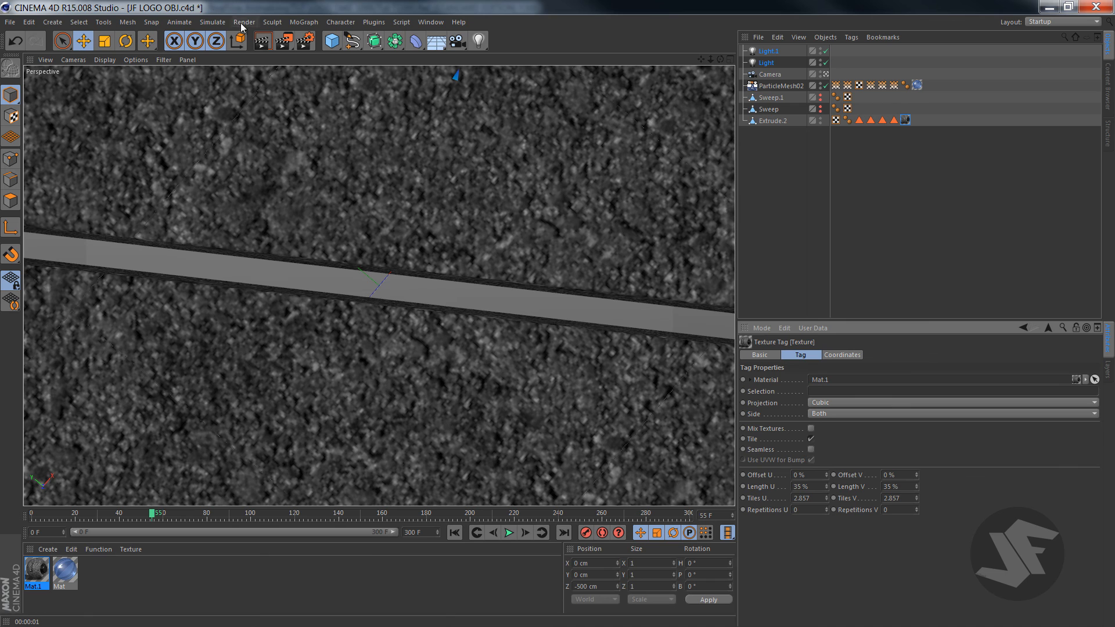
pyautogui.click(260, 44)
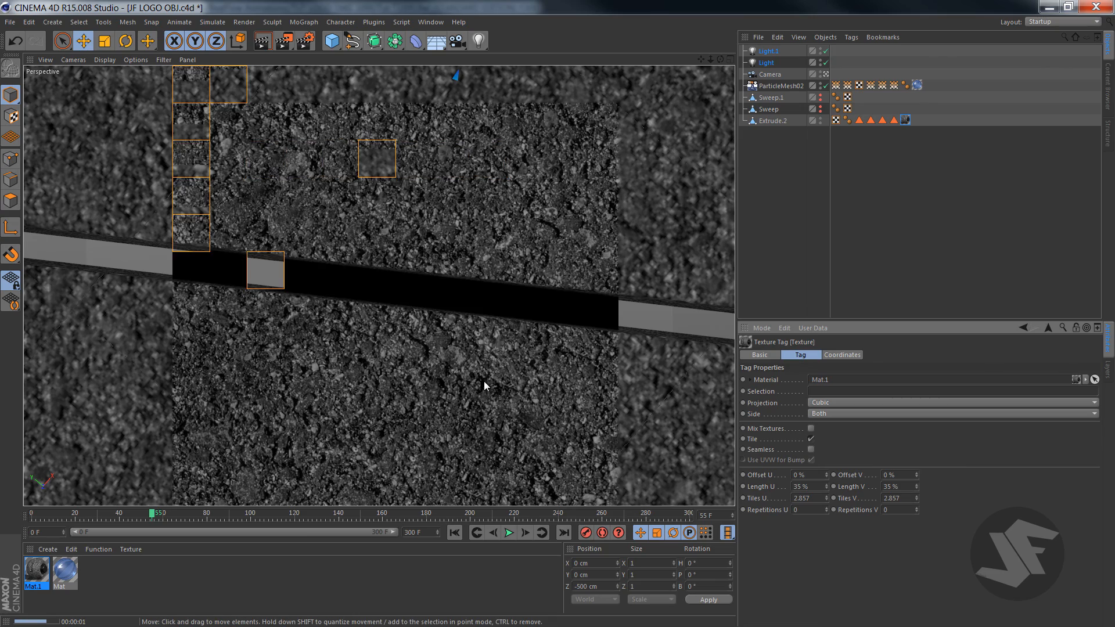
# Go to frame 212 and tint the Light object pale blue by lowering its red and green values
pyautogui.moveTo(153, 513); pyautogui.dragTo(497, 513)
pyautogui.click(770, 62)
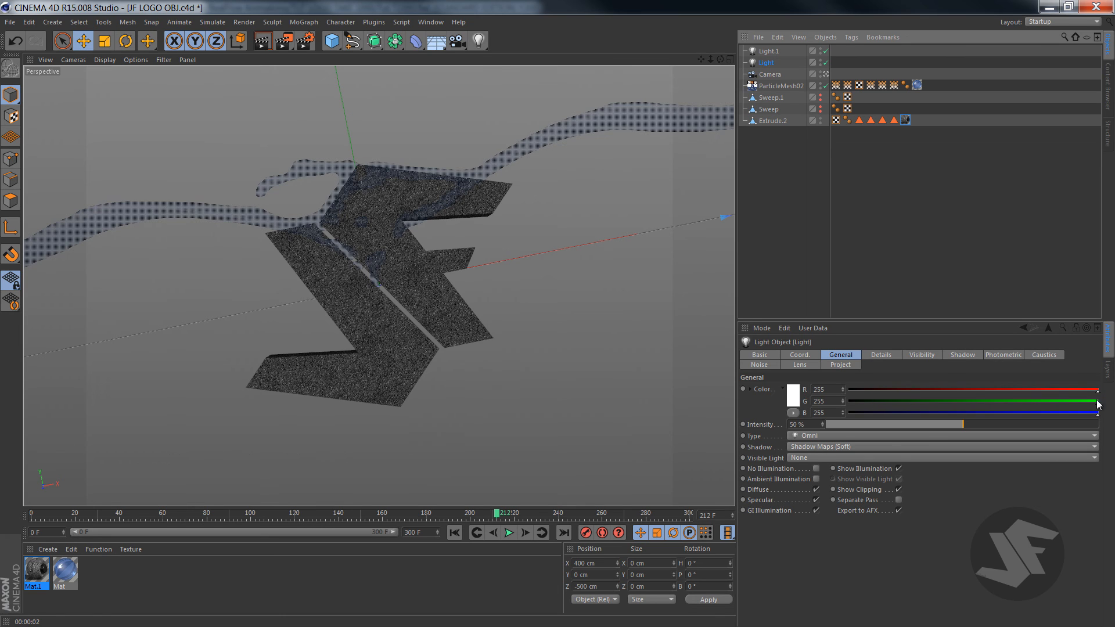
pyautogui.moveTo(1097, 390); pyautogui.dragTo(1070, 390)
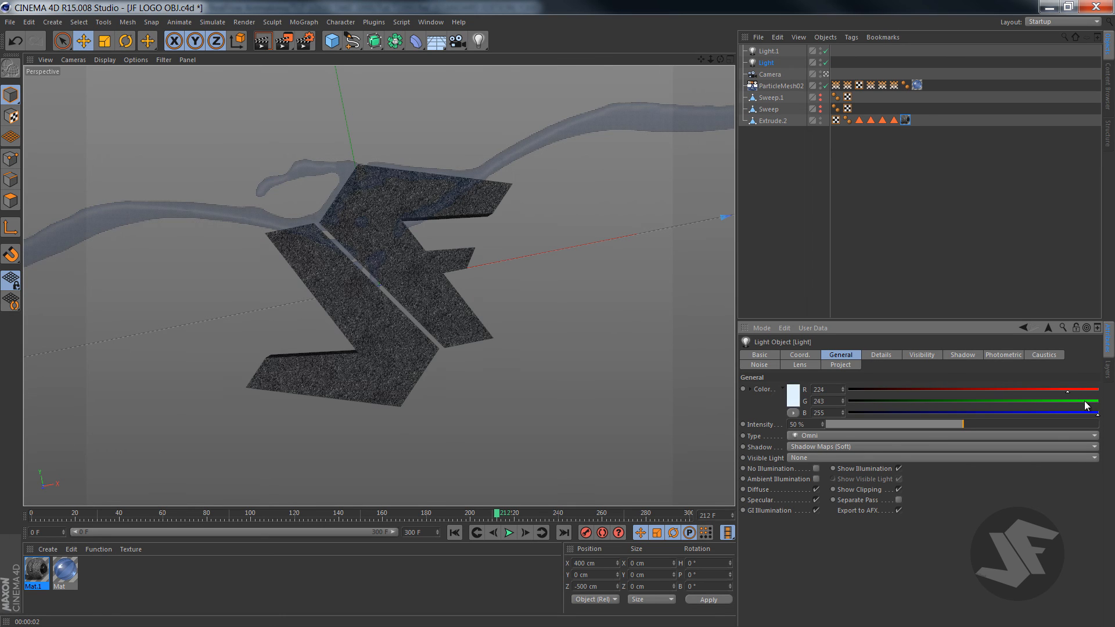
pyautogui.moveTo(1068, 390); pyautogui.dragTo(1047, 403)
pyautogui.click(1044, 389)
# Tint Light.1 a warm cream with RGB 255, 237, 222 and render the view
pyautogui.click(768, 51)
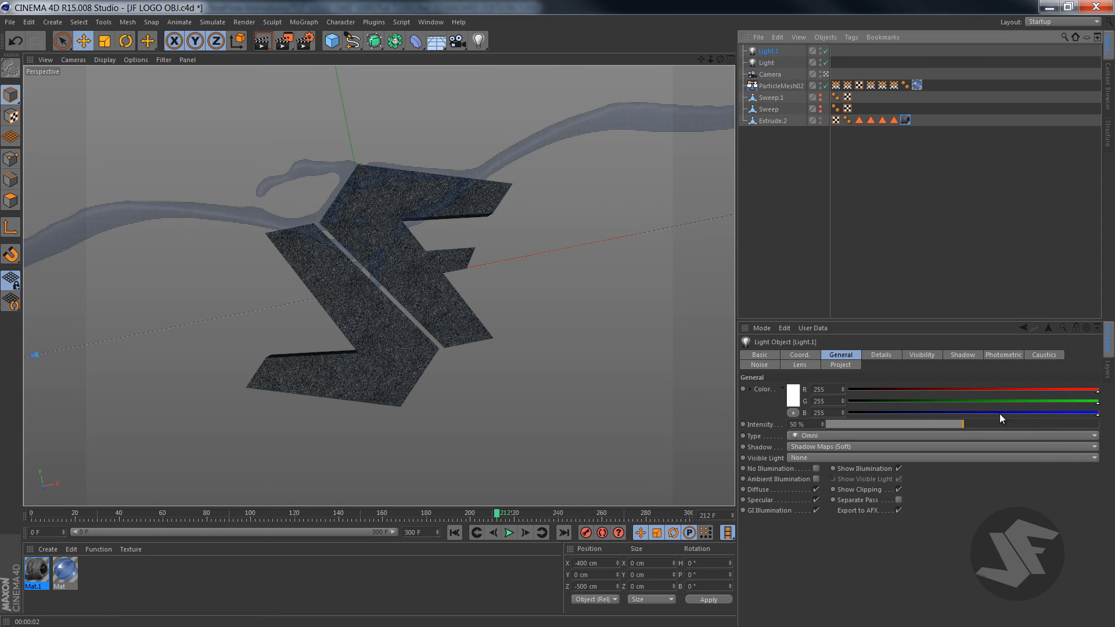
pyautogui.moveTo(998, 413); pyautogui.dragTo(779, 396)
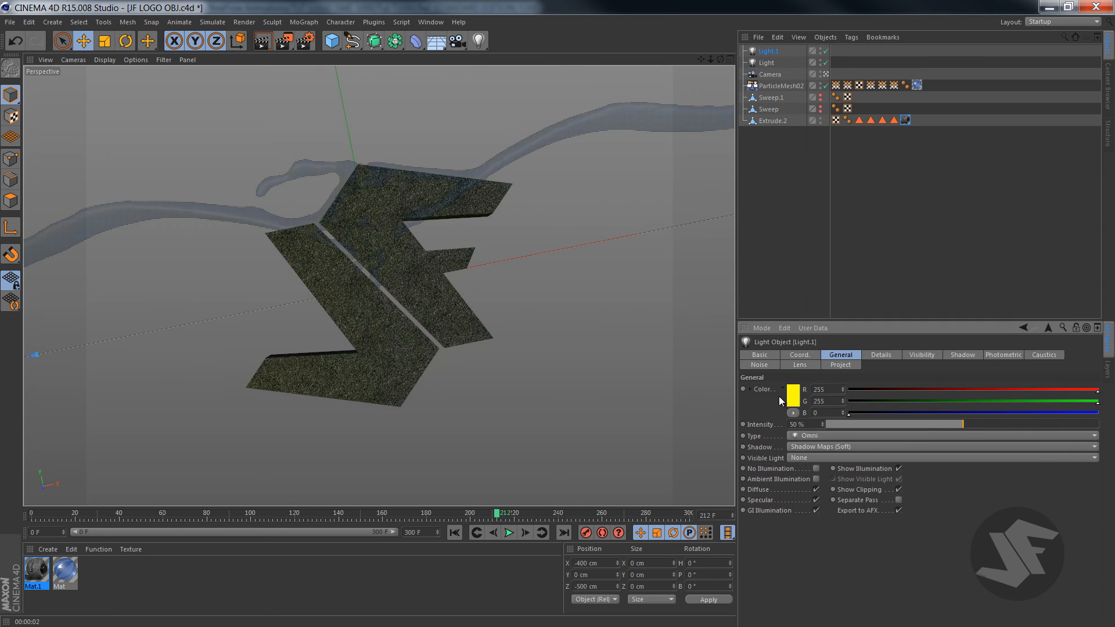
pyautogui.click(1069, 413)
pyautogui.click(1088, 401)
pyautogui.click(262, 42)
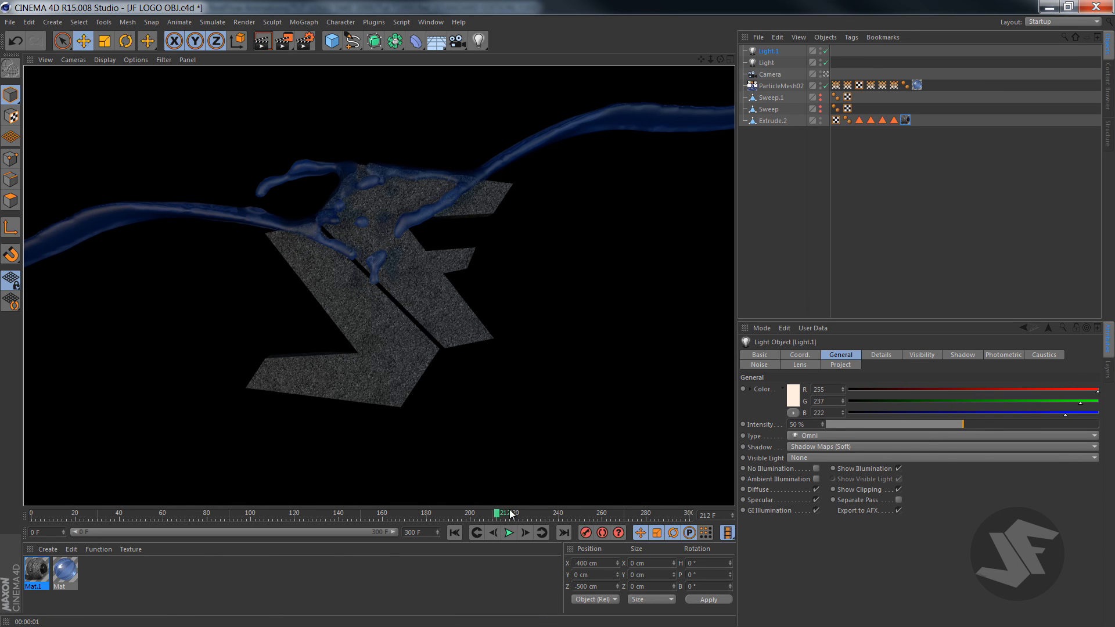
# Go to frame 300, set the render output size to 1280 x 600 pixels and choose the frame range
pyautogui.moveTo(497, 513); pyautogui.dragTo(694, 505)
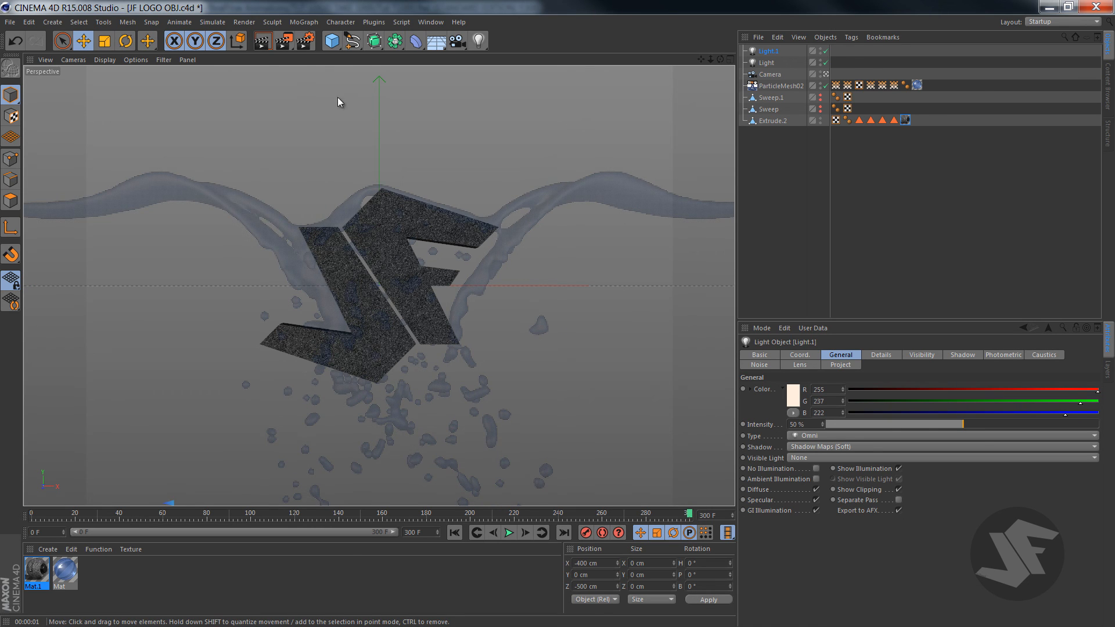
pyautogui.click(302, 40)
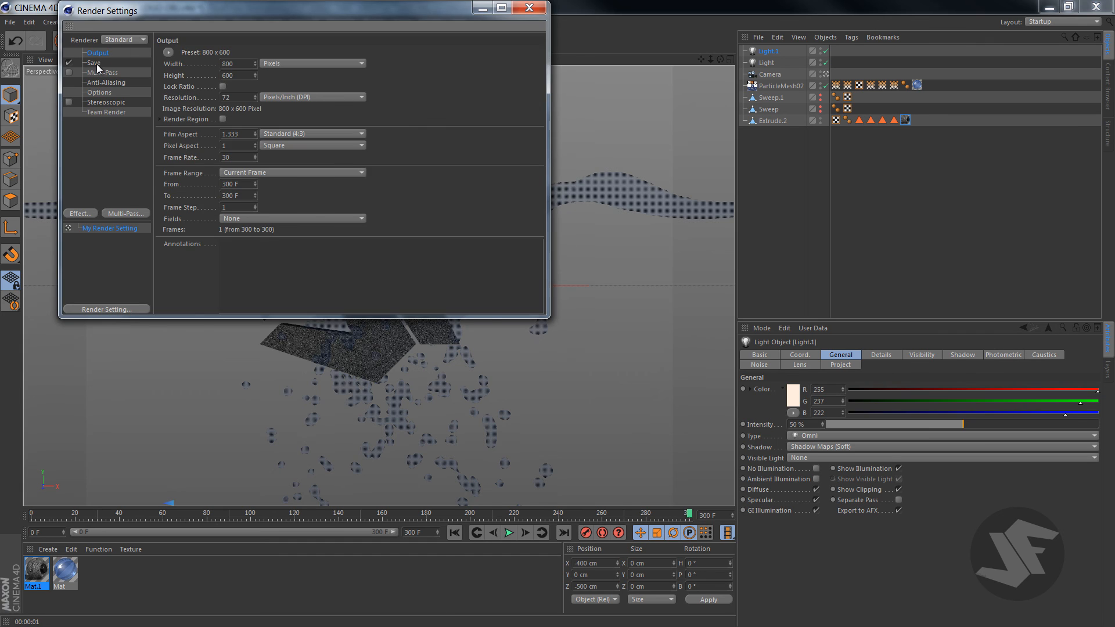
pyautogui.click(97, 64)
pyautogui.click(111, 52)
pyautogui.write('1280')
pyautogui.press('Tab')
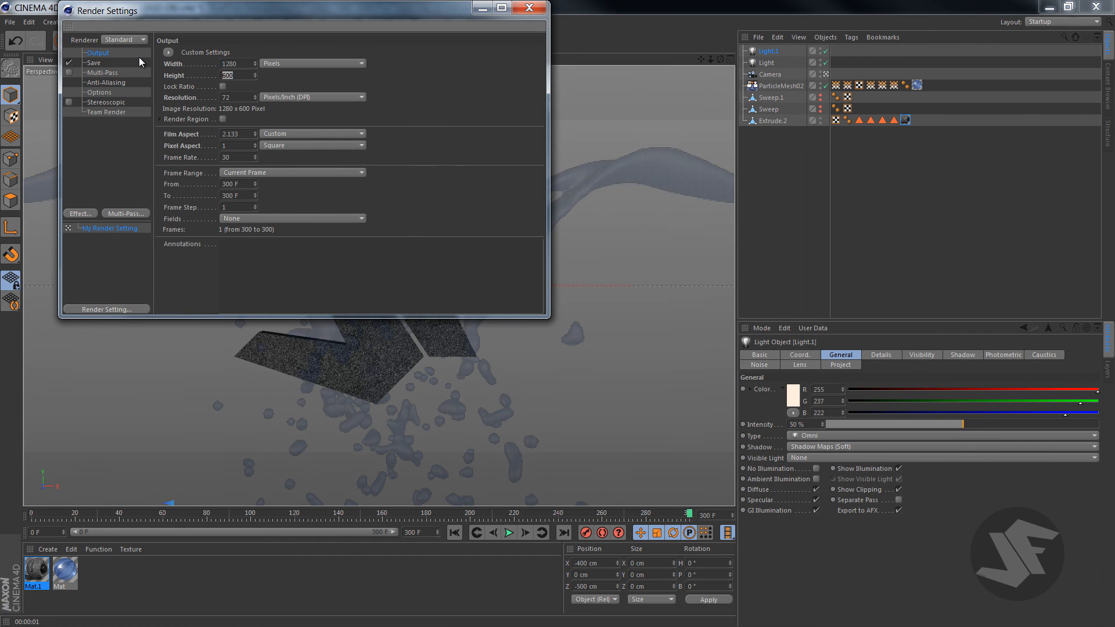
pyautogui.write('600')
pyautogui.click(250, 173)
pyautogui.click(255, 207)
pyautogui.doubleClick(239, 157)
# Set the render anti-aliasing to Best with both Min Level and Max Level at 2x2
pyautogui.click(106, 82)
pyautogui.click(244, 54)
pyautogui.click(260, 89)
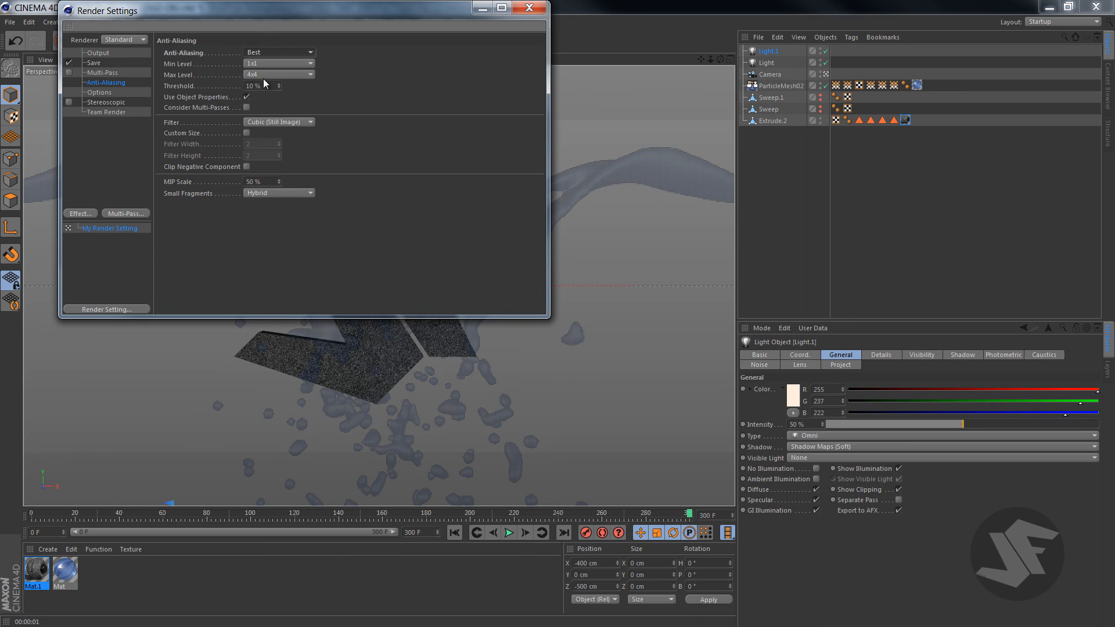
pyautogui.click(264, 75)
pyautogui.click(269, 99)
pyautogui.click(273, 64)
pyautogui.click(273, 86)
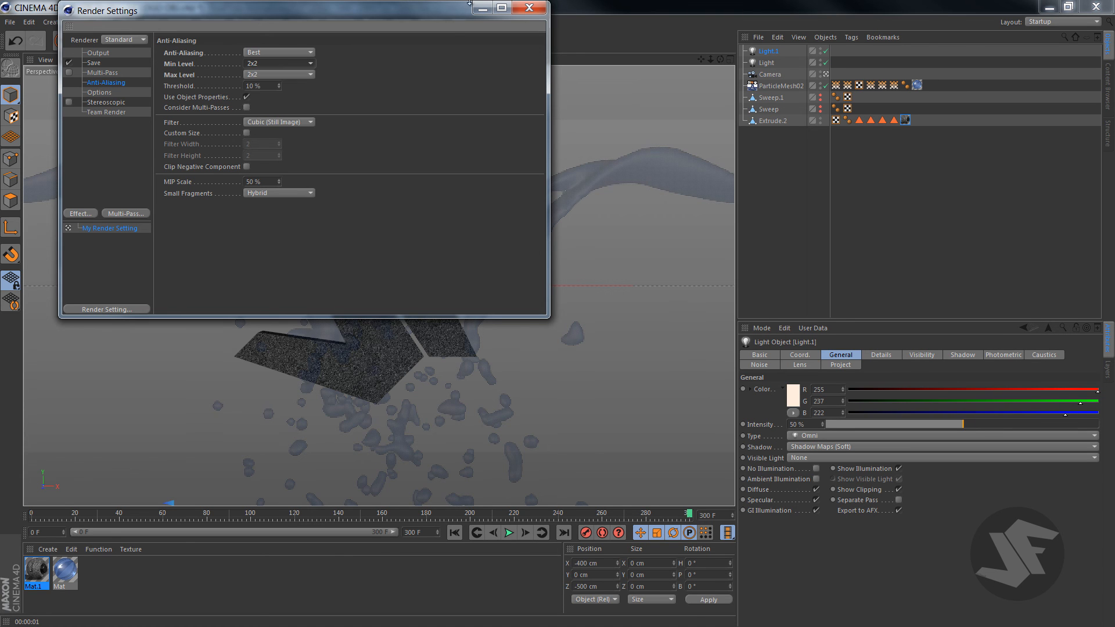
pyautogui.click(473, 10)
# Create a new material with the Color and Specular channels disabled and the Luminance channel enabled
pyautogui.doubleClick(114, 571)
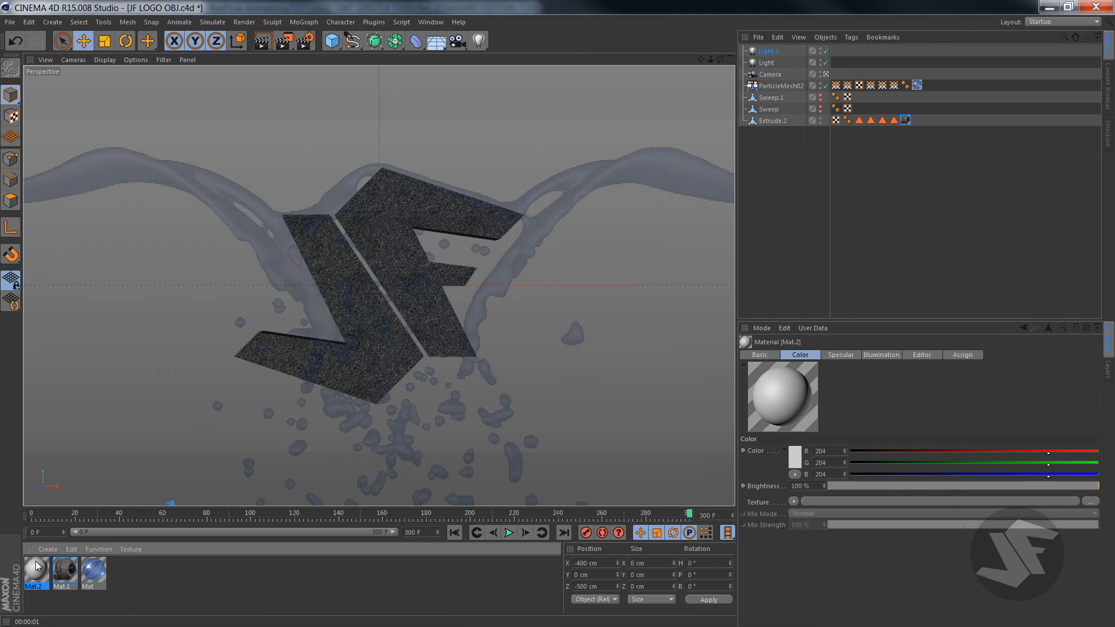
pyautogui.doubleClick(36, 570)
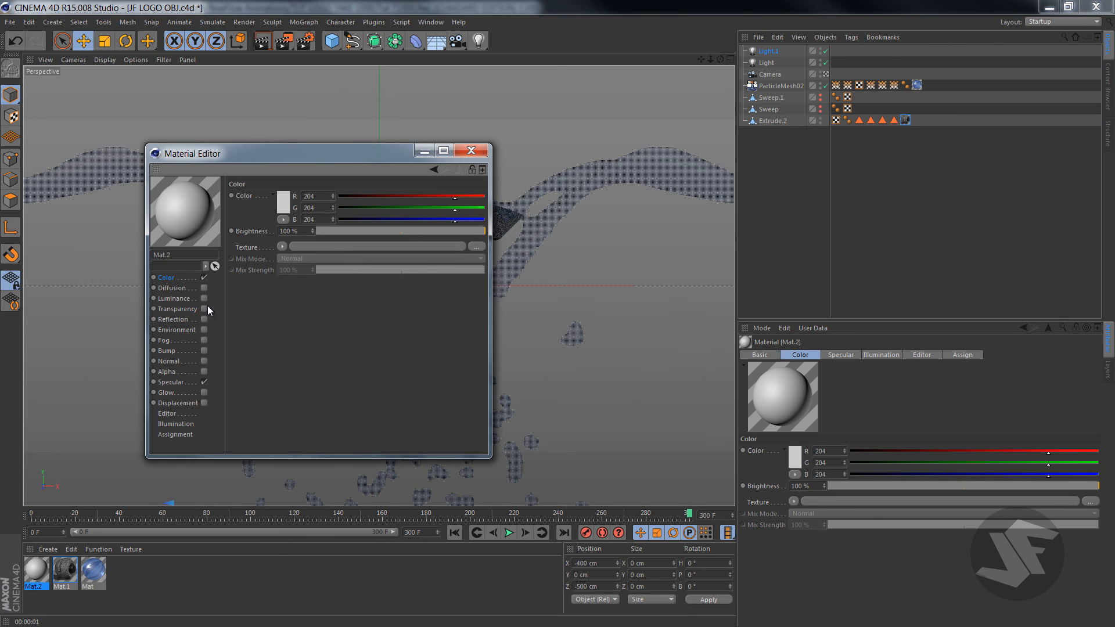
pyautogui.click(204, 277)
pyautogui.click(204, 382)
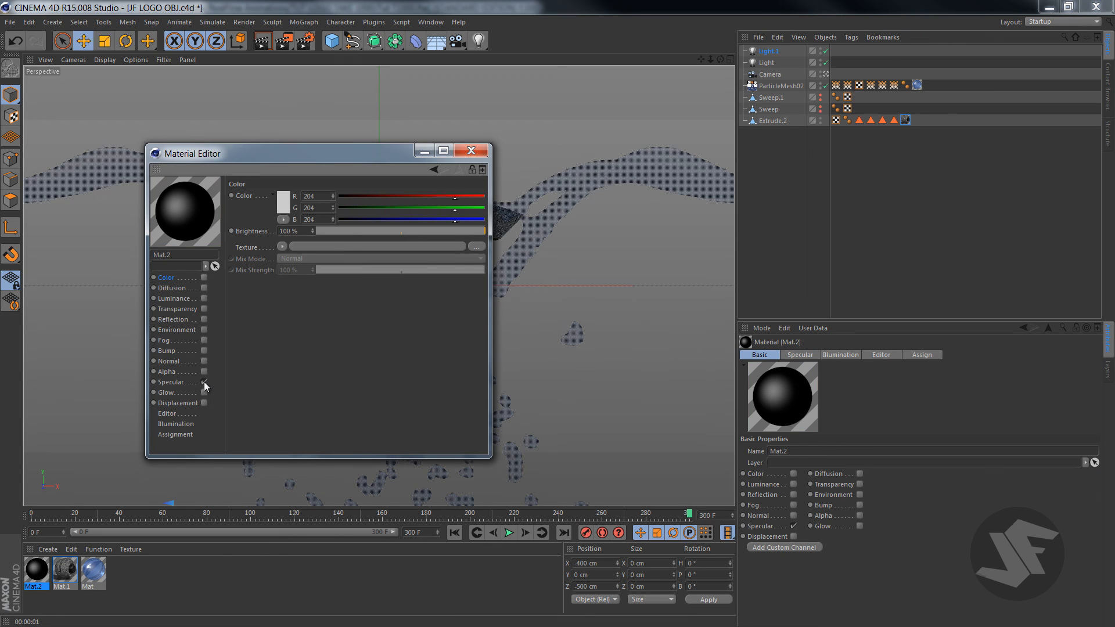
pyautogui.click(204, 309)
pyautogui.click(204, 308)
pyautogui.click(204, 298)
# Start loading an image as the luminance texture and browse to Pictures > HDRI Images > Real Life HDRI Images
pyautogui.click(282, 246)
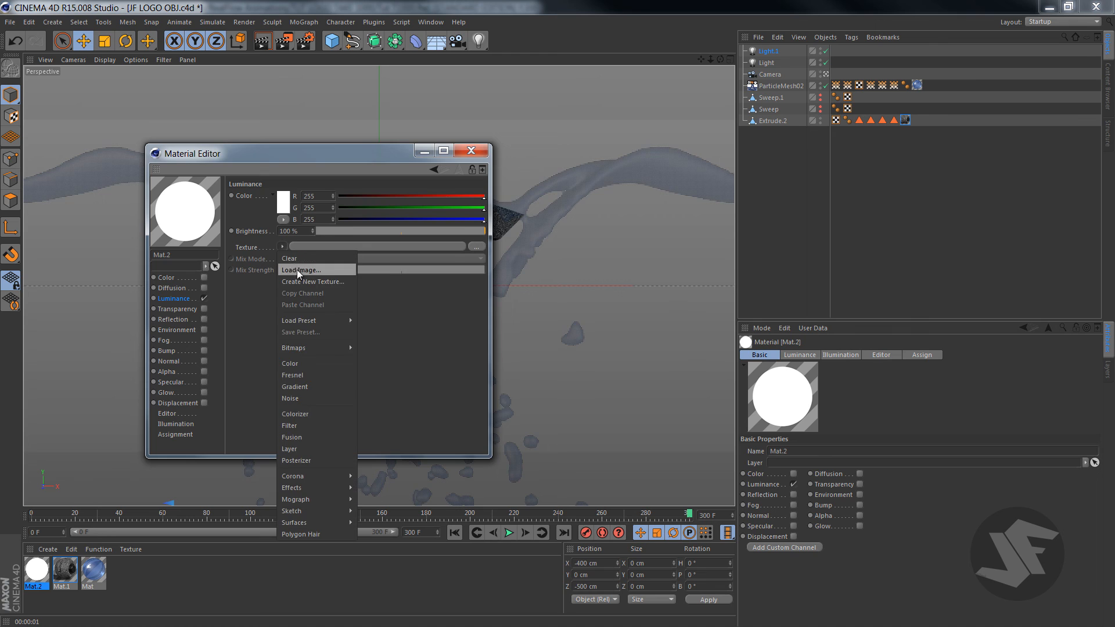
pyautogui.click(297, 270)
pyautogui.click(221, 32)
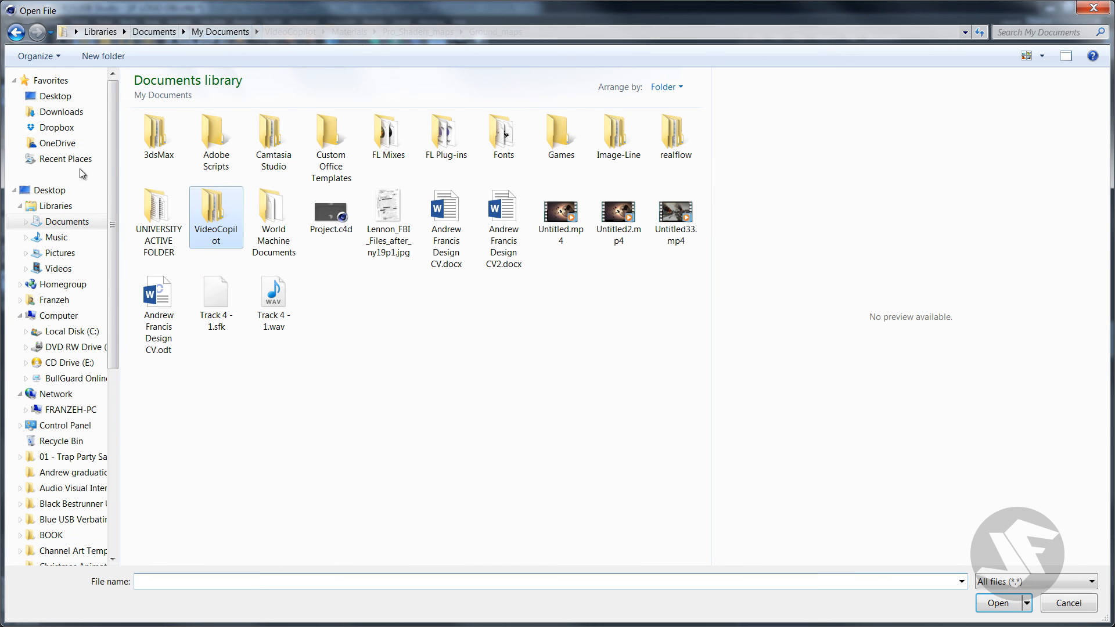
pyautogui.click(58, 269)
pyautogui.click(60, 252)
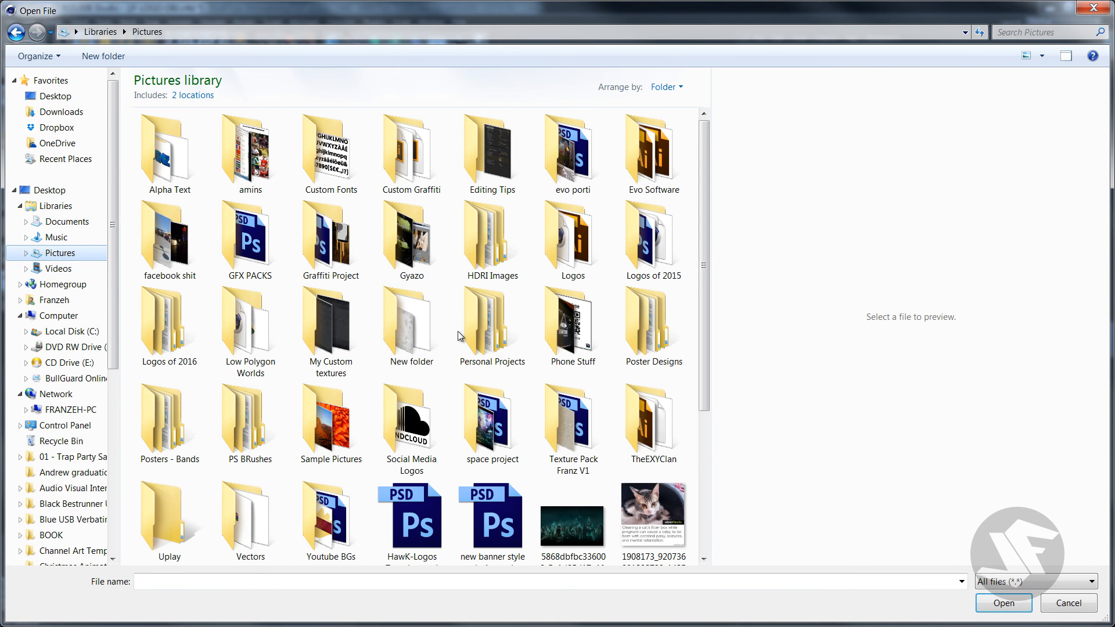
pyautogui.click(331, 421)
pyautogui.scroll(-3, 331, 421)
pyautogui.scroll(3, 331, 421)
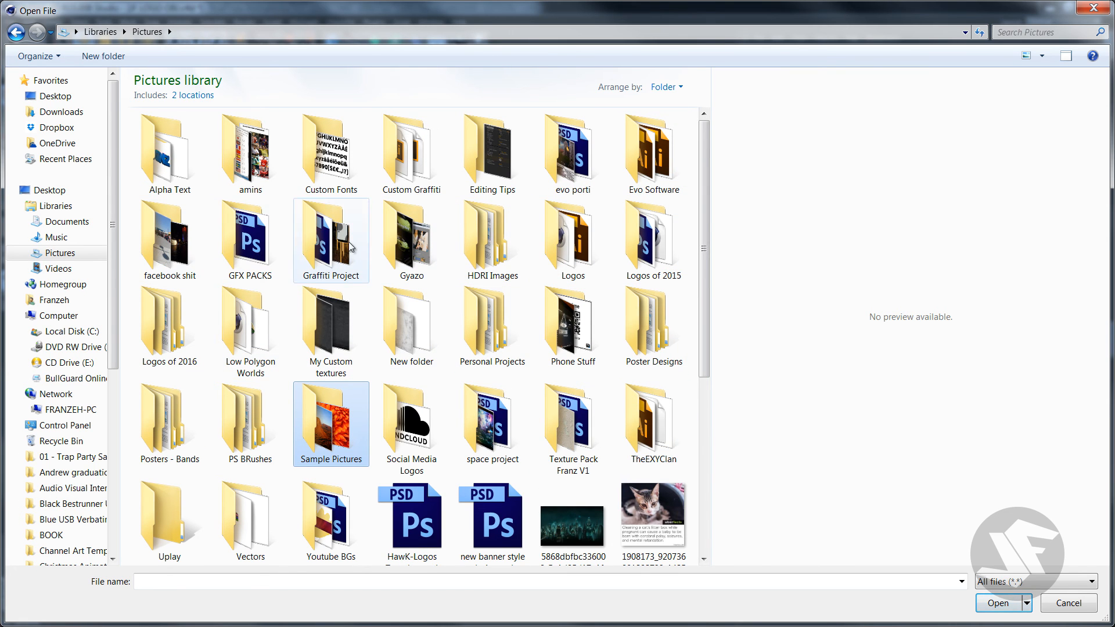
pyautogui.doubleClick(493, 238)
pyautogui.doubleClick(168, 157)
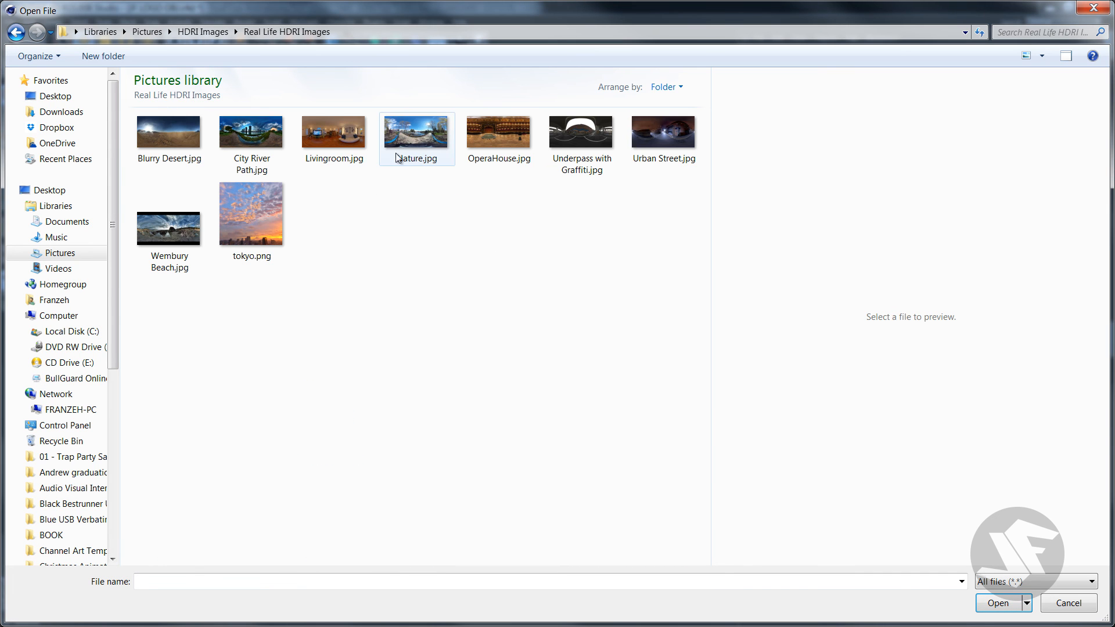
# Load Nature.jpg as the luminance texture without copying it to the project location
pyautogui.click(415, 137)
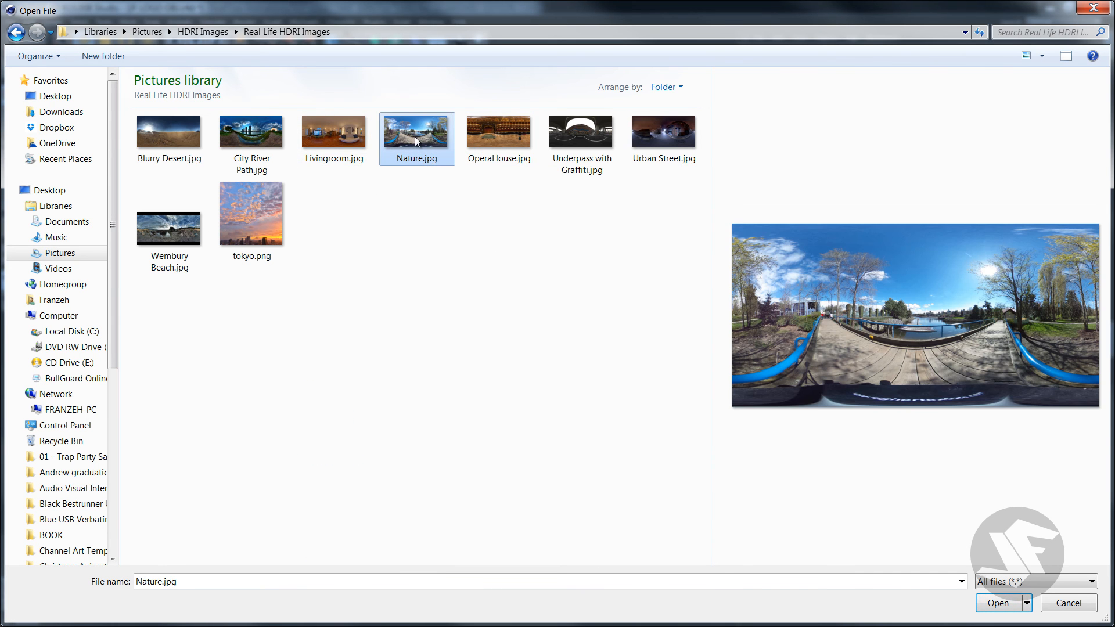
pyautogui.doubleClick(415, 137)
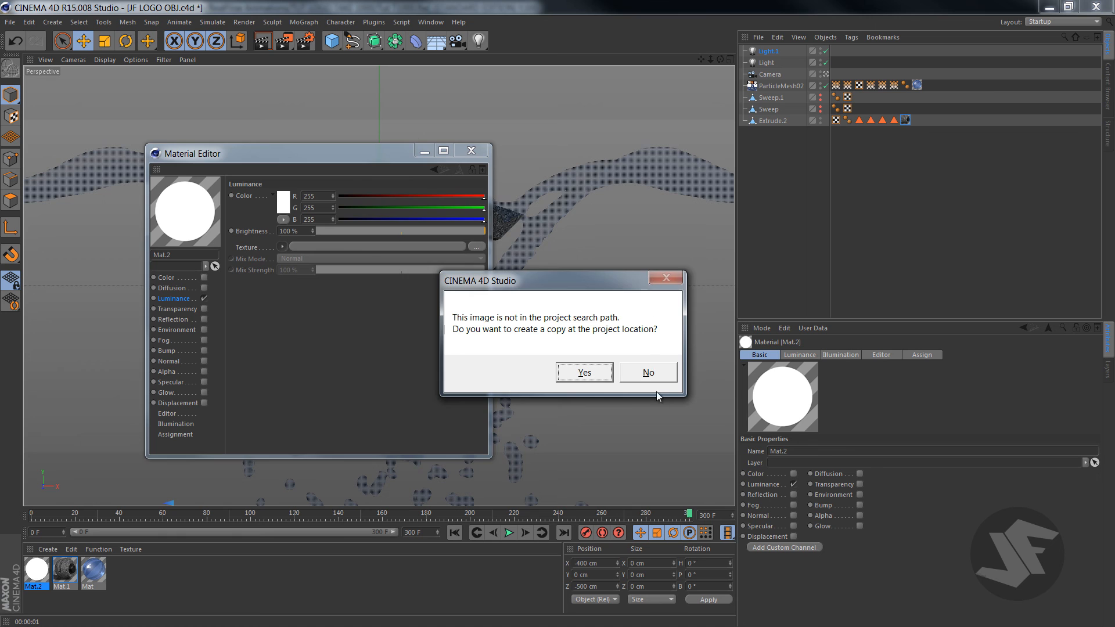
pyautogui.click(653, 377)
pyautogui.click(425, 151)
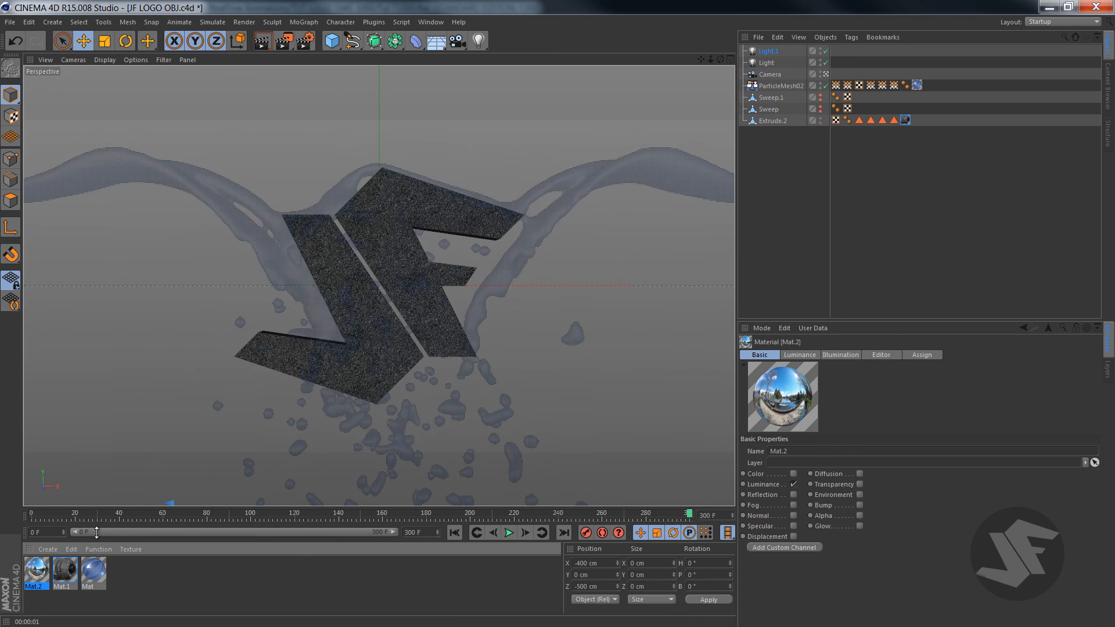
# Add a Sky object to the scene and apply the Nature.jpg luminance material to it
pyautogui.moveTo(396, 41); pyautogui.dragTo(458, 5)
pyautogui.moveTo(436, 41); pyautogui.dragTo(486, 77)
pyautogui.moveTo(36, 571); pyautogui.dragTo(766, 52)
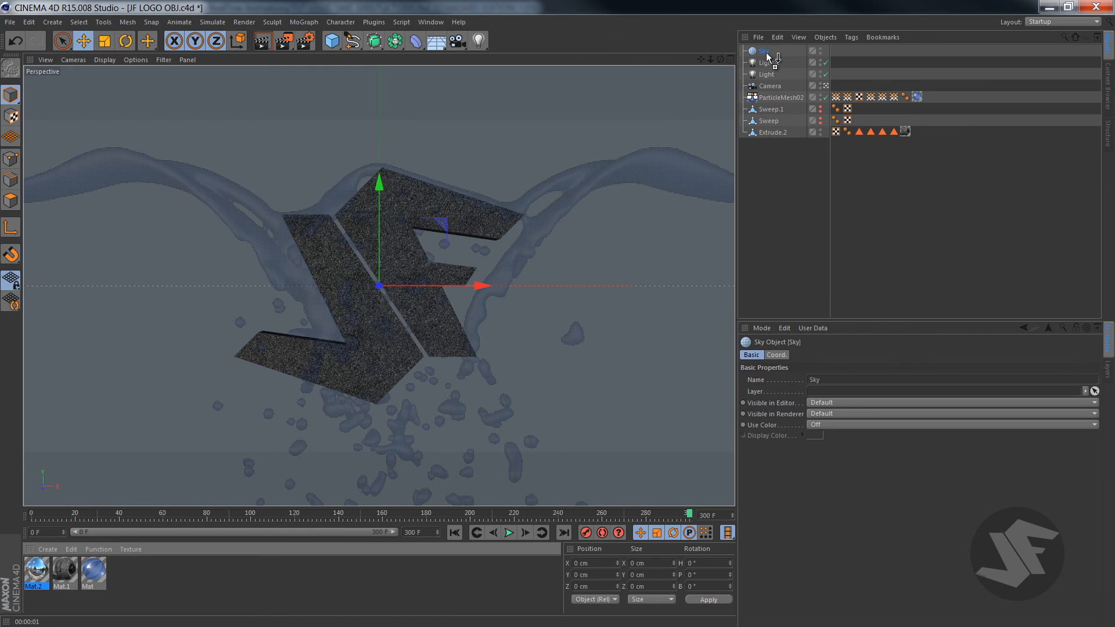
# Add a Compositing tag to the Sky with Seen by Camera disabled, render the view and go to frame 280
pyautogui.rightClick(769, 54)
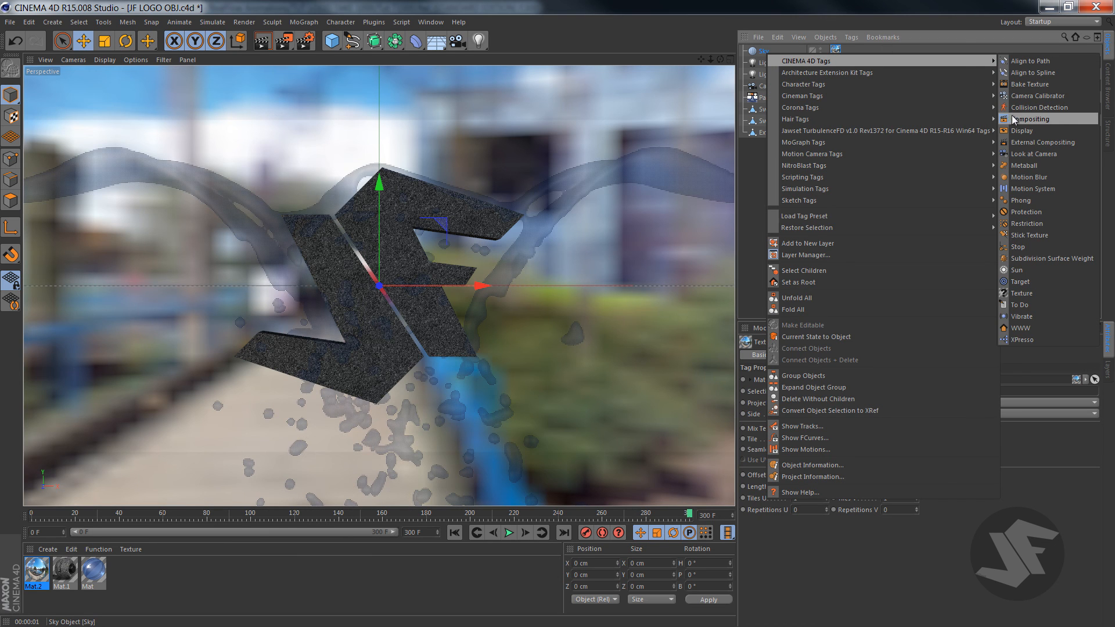
pyautogui.click(1022, 119)
pyautogui.click(805, 414)
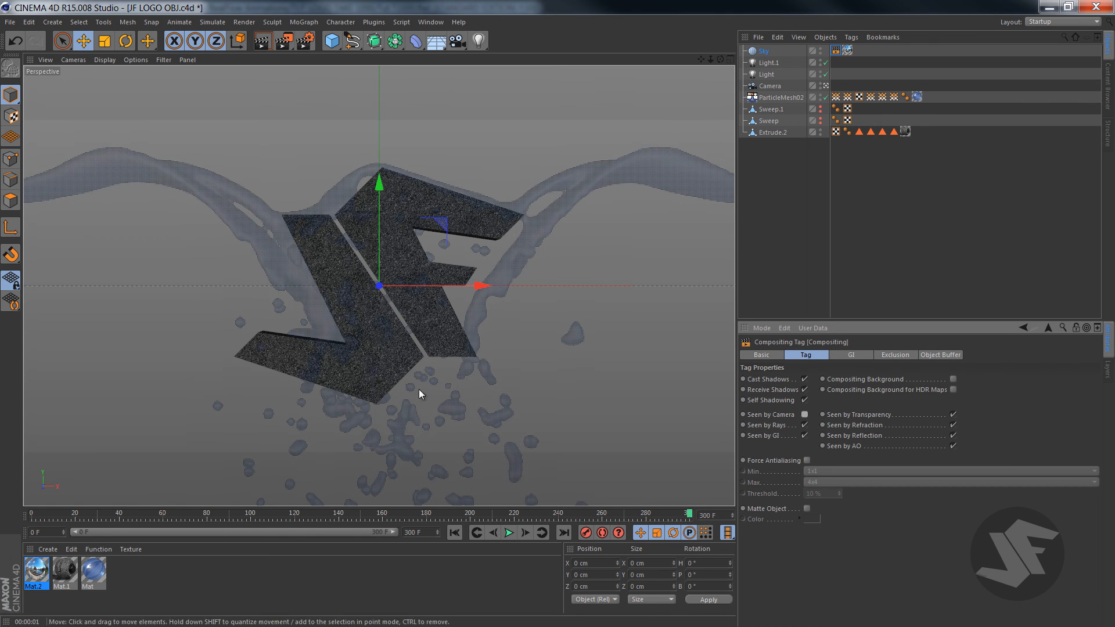
pyautogui.click(262, 42)
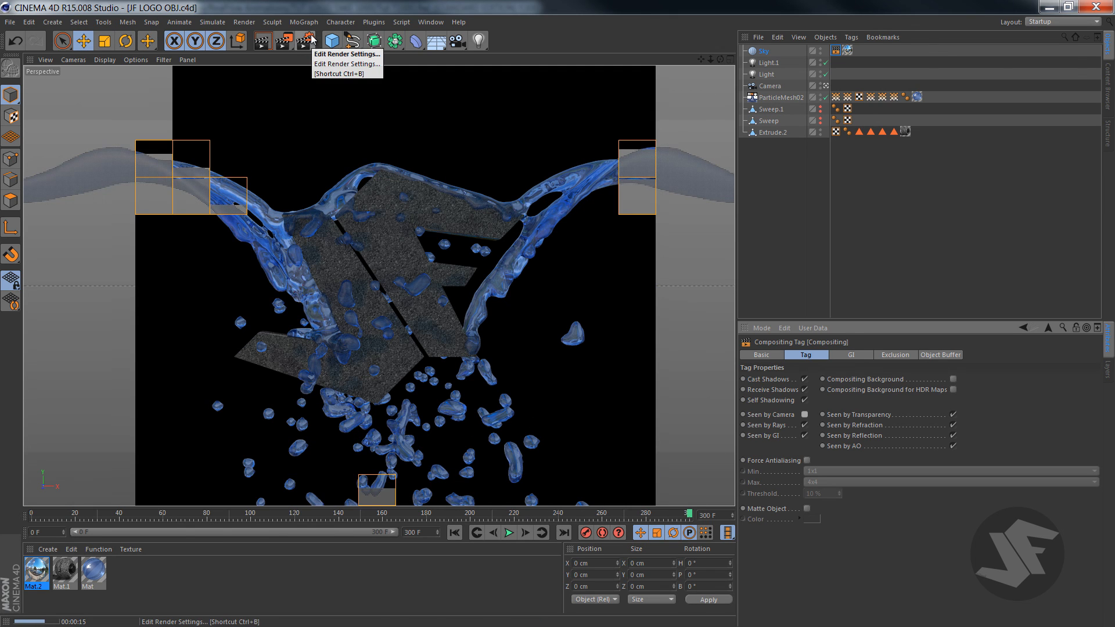
pyautogui.moveTo(380, 519); pyautogui.dragTo(643, 491)
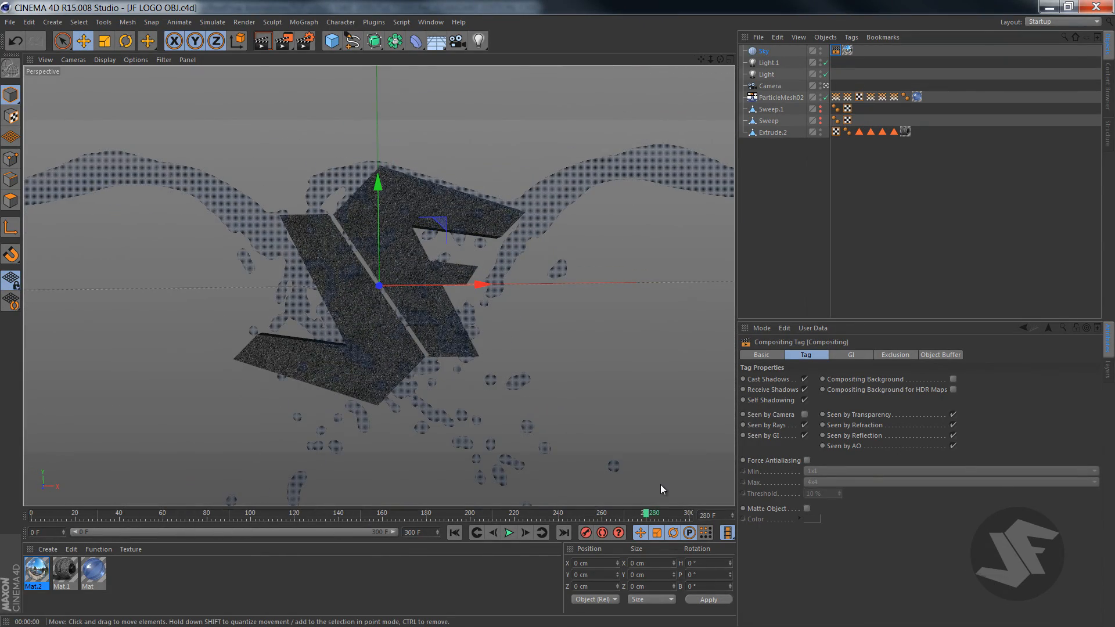